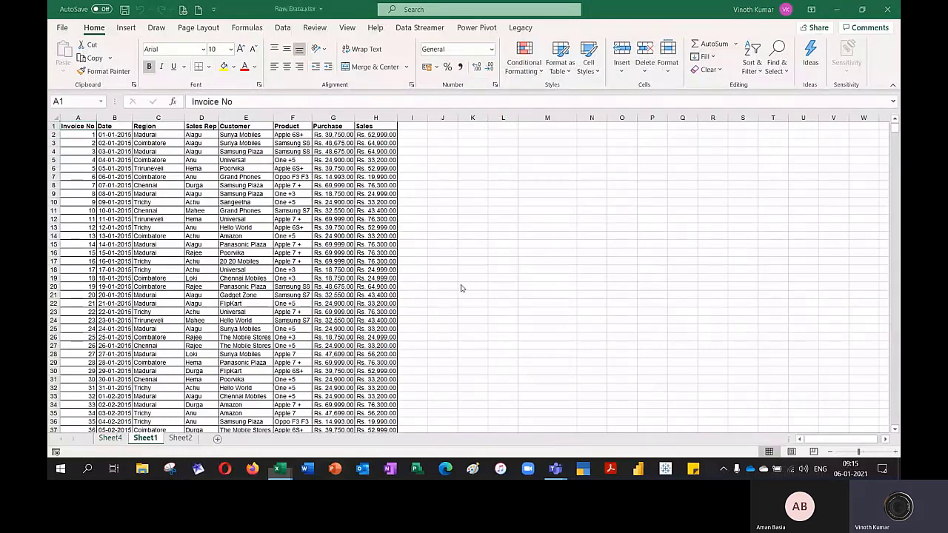
Close the Raw Data workbook without saving its changes.
{"action": "left_click", "coordinate": [887, 9]}
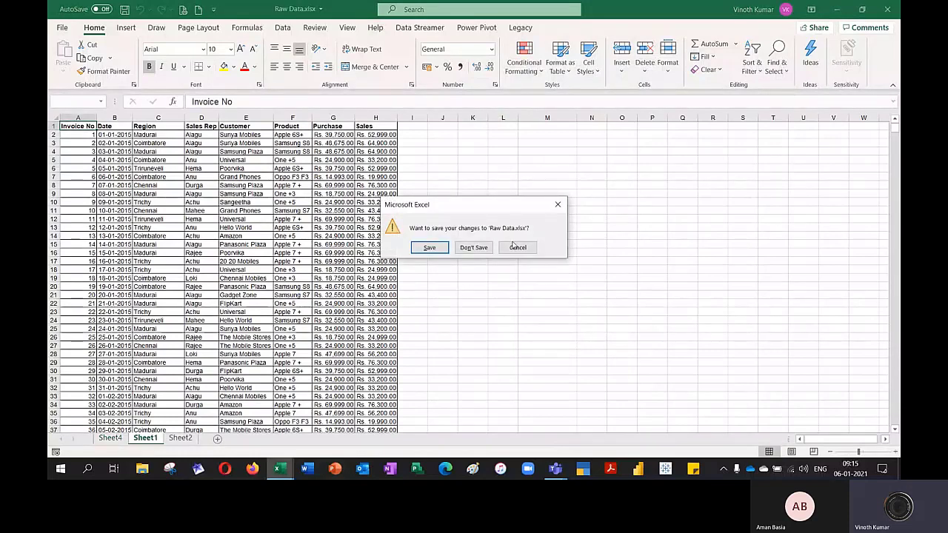
{"action": "left_click", "coordinate": [473, 248]}
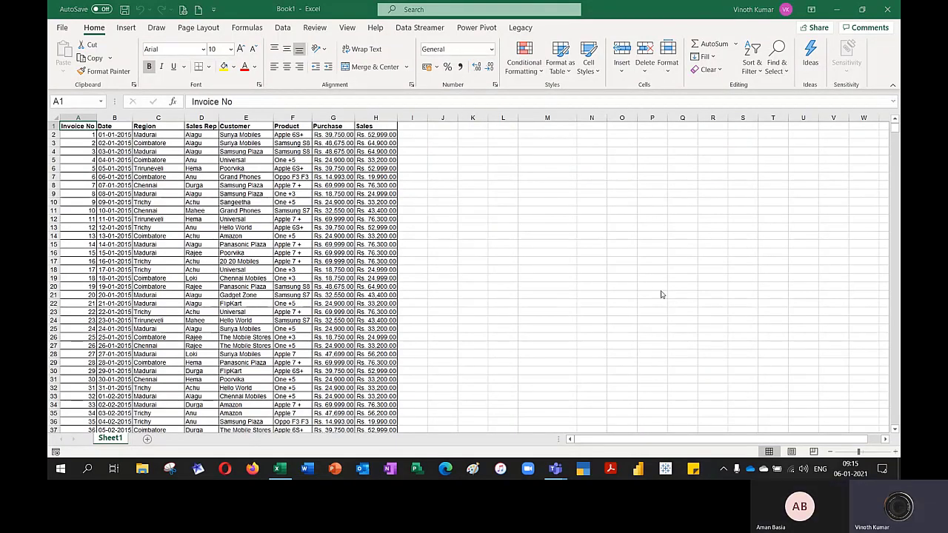
Save the new workbook containing the sales data to the Desktop as Advance Filter, in Excel Workbook format.
{"action": "key", "text": "F12"}
{"action": "type", "text": "Advance"}
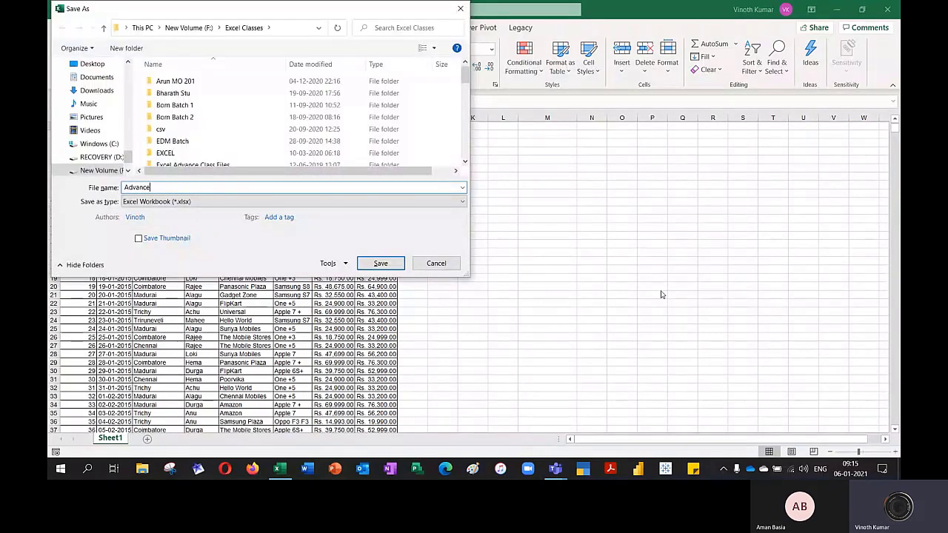
{"action": "type", "text": " Filter"}
{"action": "left_click", "coordinate": [90, 64]}
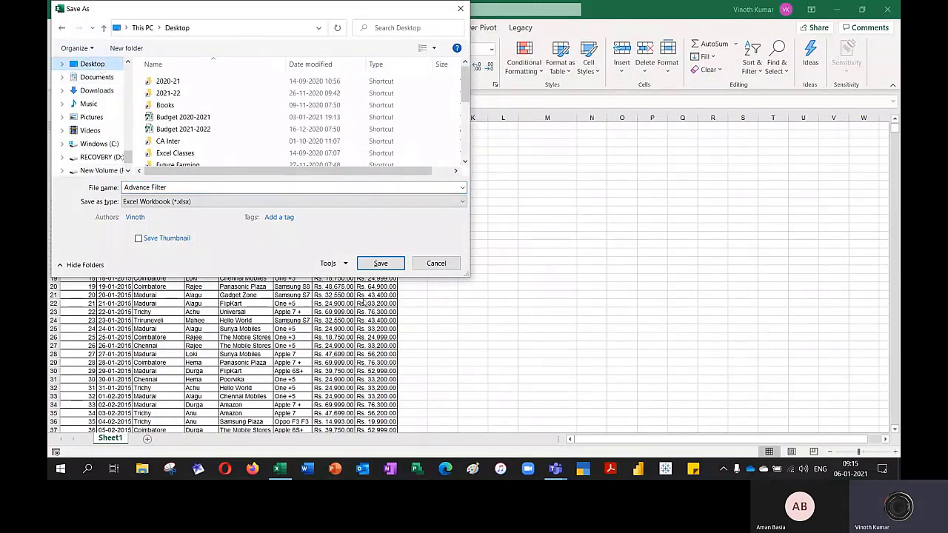
{"action": "left_click", "coordinate": [382, 264]}
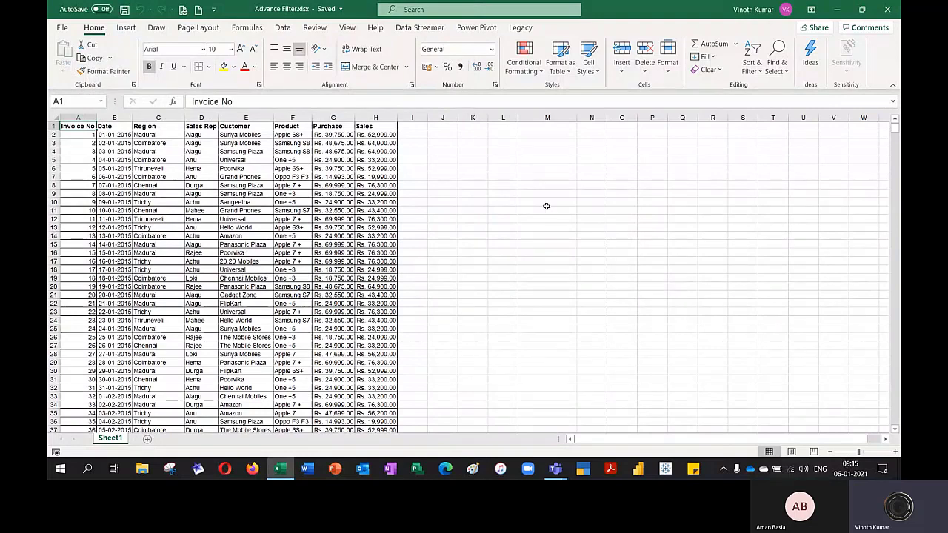
Enter the label "Filter Basic" in cell L1 and autofit the width of column L.
{"action": "left_click", "coordinate": [503, 126]}
{"action": "type", "text": "Filte"}
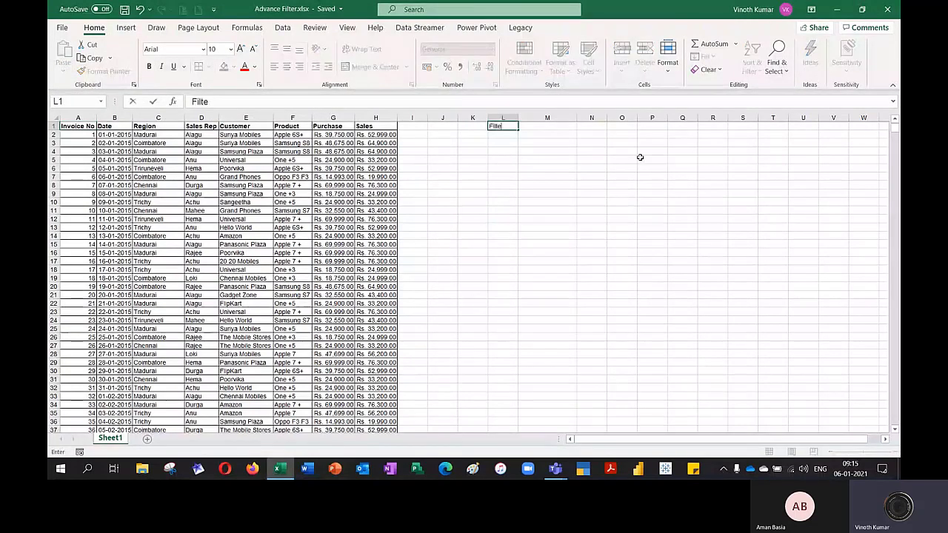
{"action": "type", "text": "r Basic"}
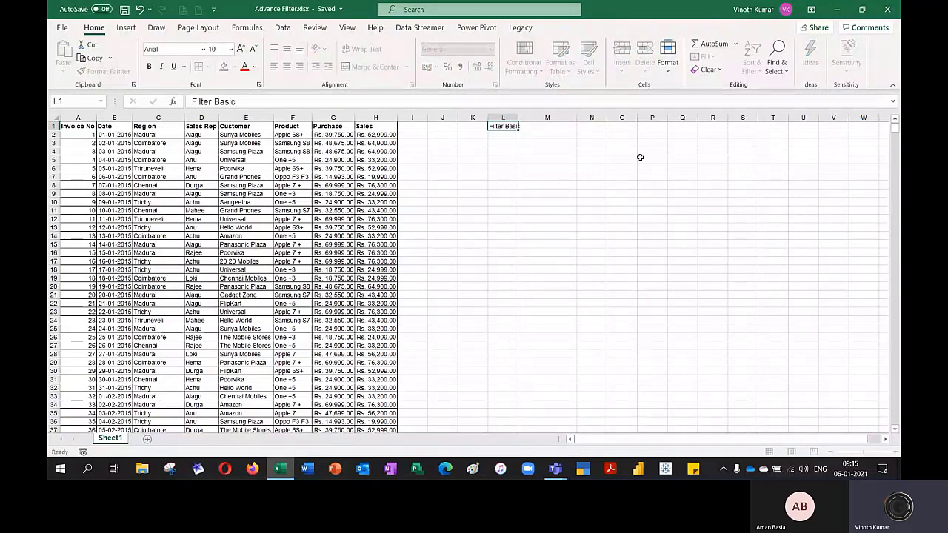
{"action": "key", "text": "Return"}
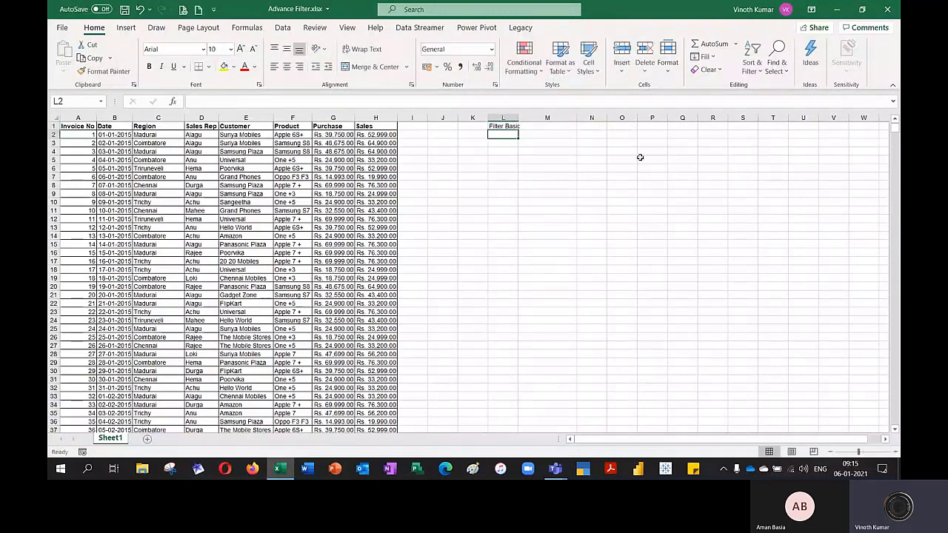
{"action": "key", "text": "Up"}
{"action": "key", "text": "alt+h"}
{"action": "key", "text": "o"}
{"action": "key", "text": "i"}
List the filter shortcuts "Ctrl Shift L", "Alt D F F" and "Alt A T" in cells M1 to M3.
{"action": "key", "text": "Right"}
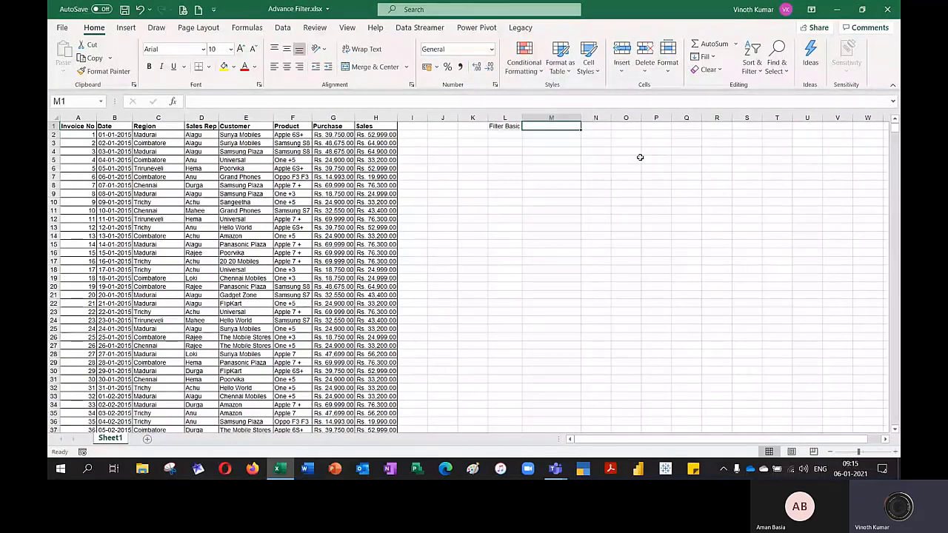
{"action": "type", "text": "I"}
{"action": "key", "text": "BackSpace"}
{"action": "type", "text": "Ctr"}
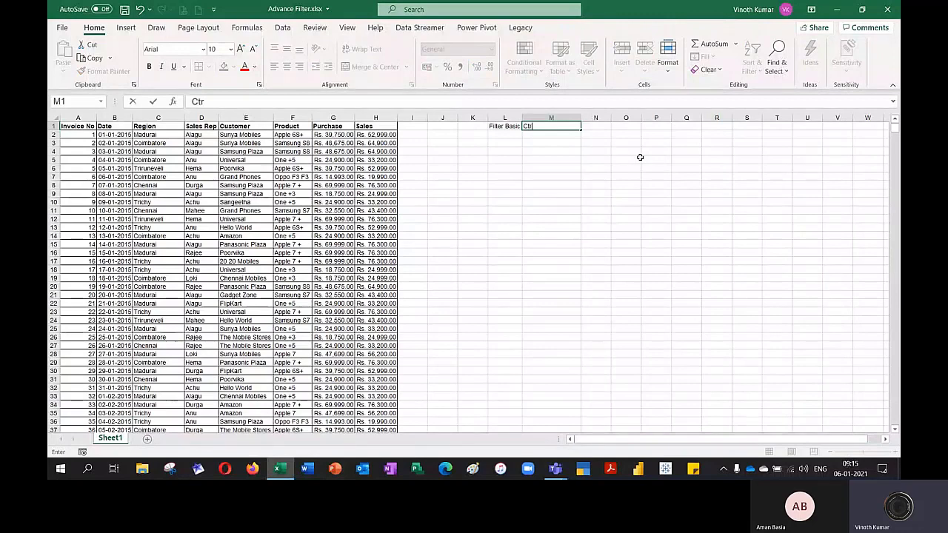
{"action": "type", "text": "l Shift L"}
{"action": "key", "text": "Return"}
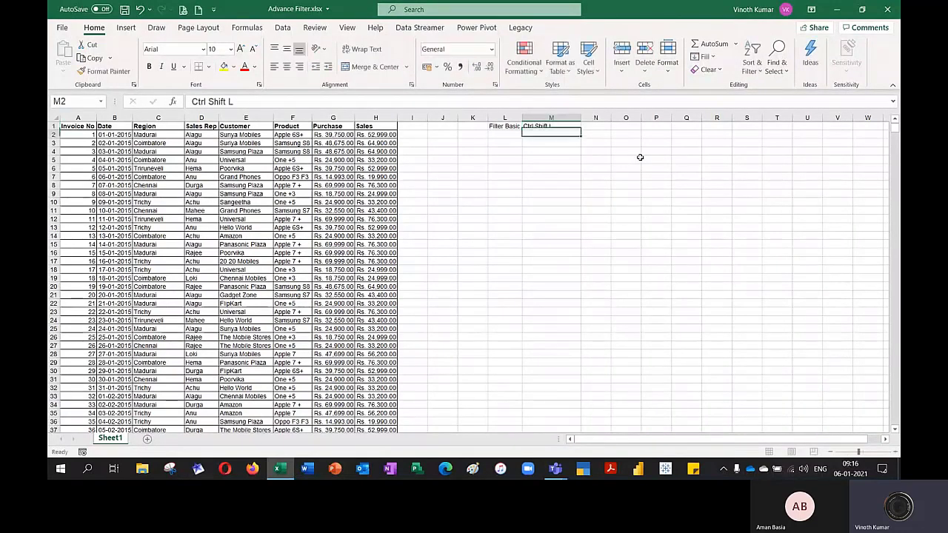
{"action": "type", "text": "Alt D F F"}
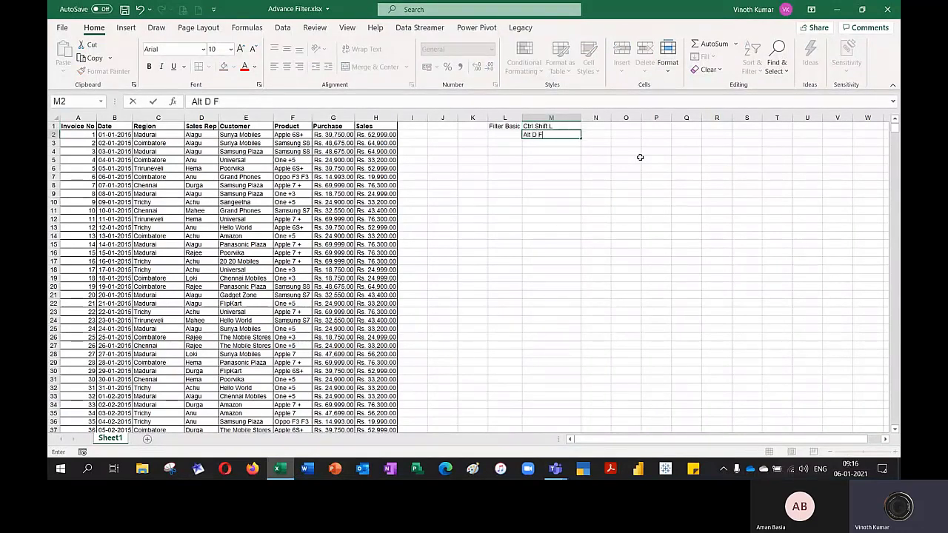
{"action": "key", "text": "Return"}
{"action": "type", "text": "Alt A"}
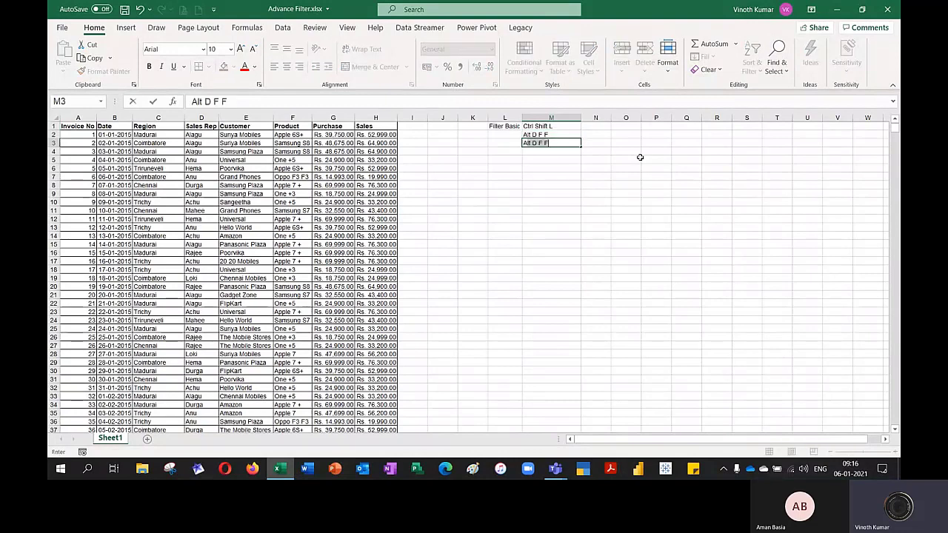
{"action": "type", "text": " T"}
{"action": "key", "text": "Return"}
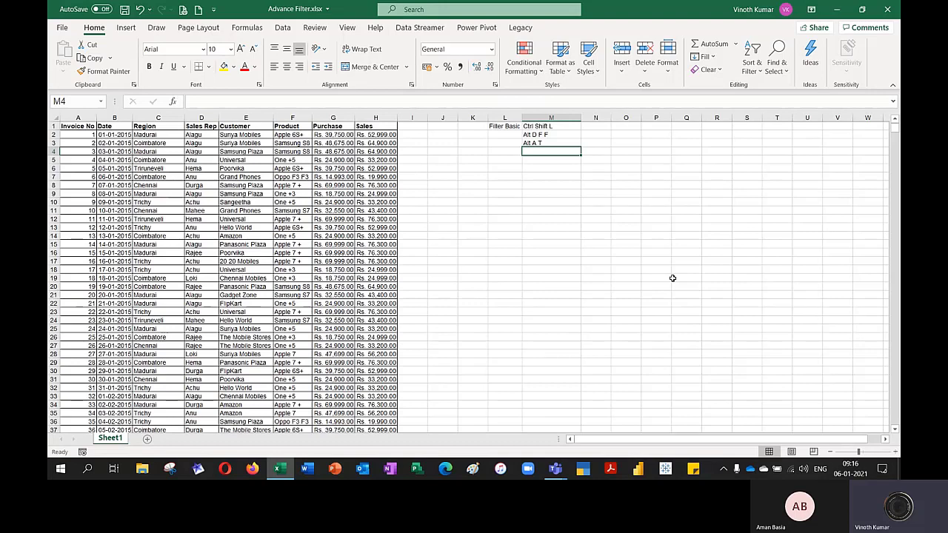
Turn on the header filters for the sales table and turn them off again.
{"action": "left_click", "coordinate": [268, 234]}
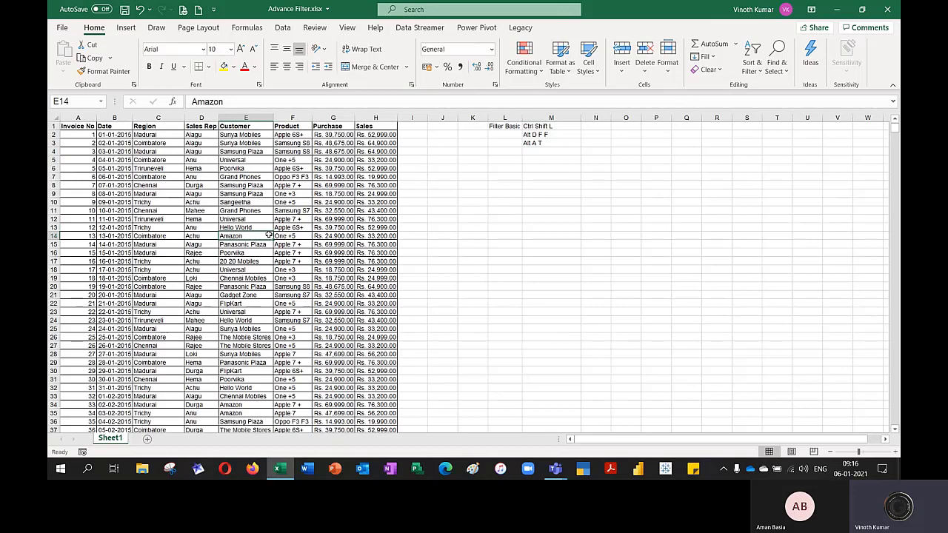
{"action": "key", "text": "ctrl+shift+l"}
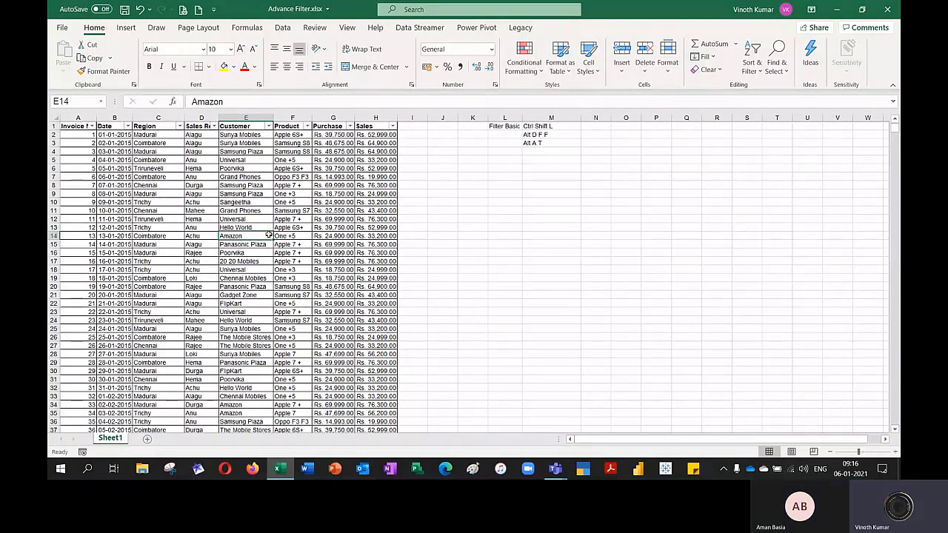
{"action": "key", "text": "ctrl+shift+l"}
Insert six blank rows above the table's header row.
{"action": "key", "text": "ctrl+Up"}
{"action": "key", "text": "shift+space"}
{"action": "key", "text": "ctrl+shift+plus"}
{"action": "key", "text": "ctrl+shift+plus"}
{"action": "key", "text": "ctrl+shift+plus"}
{"action": "key", "text": "ctrl+shift+plus"}
{"action": "key", "text": "ctrl+shift+plus"}
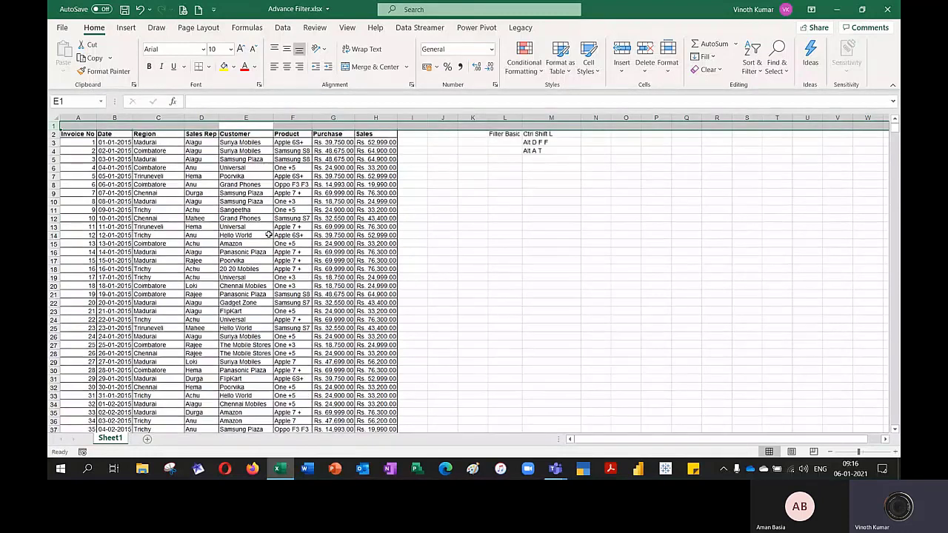
{"action": "key", "text": "ctrl+shift+plus"}
Fill cells A1 to H1 with the value 1.
{"action": "key", "text": "Left"}
{"action": "key", "text": "Left"}
{"action": "key", "text": "Left"}
{"action": "key", "text": "Left"}
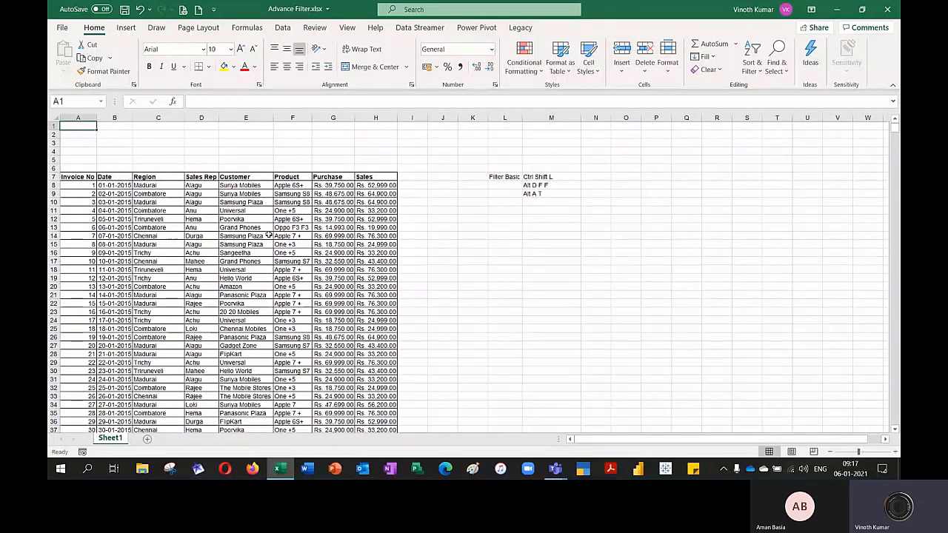
{"action": "key", "text": "shift+Right"}
{"action": "key", "text": "shift+Right"}
{"action": "key", "text": "shift+Right"}
{"action": "key", "text": "shift+Right"}
{"action": "key", "text": "shift+Right"}
{"action": "key", "text": "shift+Right"}
{"action": "key", "text": "shift+Right"}
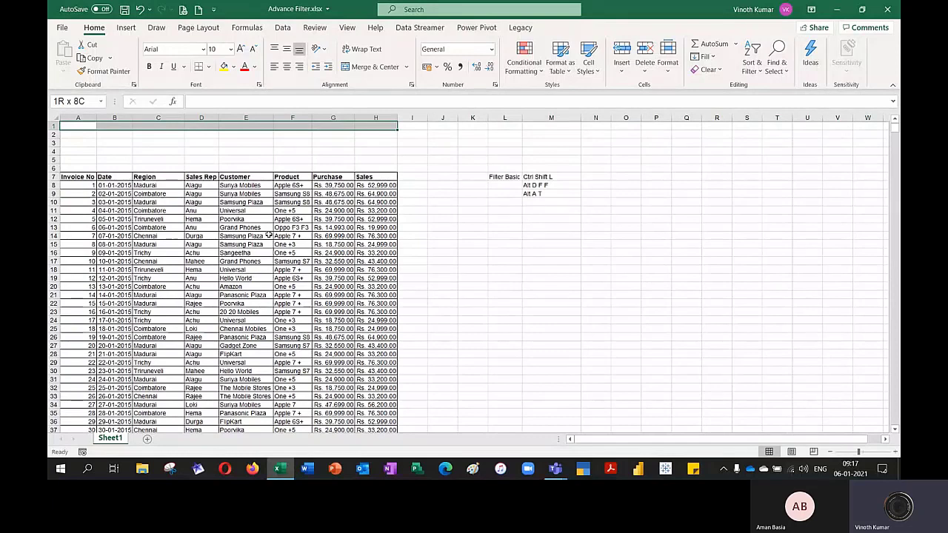
{"action": "type", "text": "1"}
{"action": "key", "text": "ctrl+Return"}
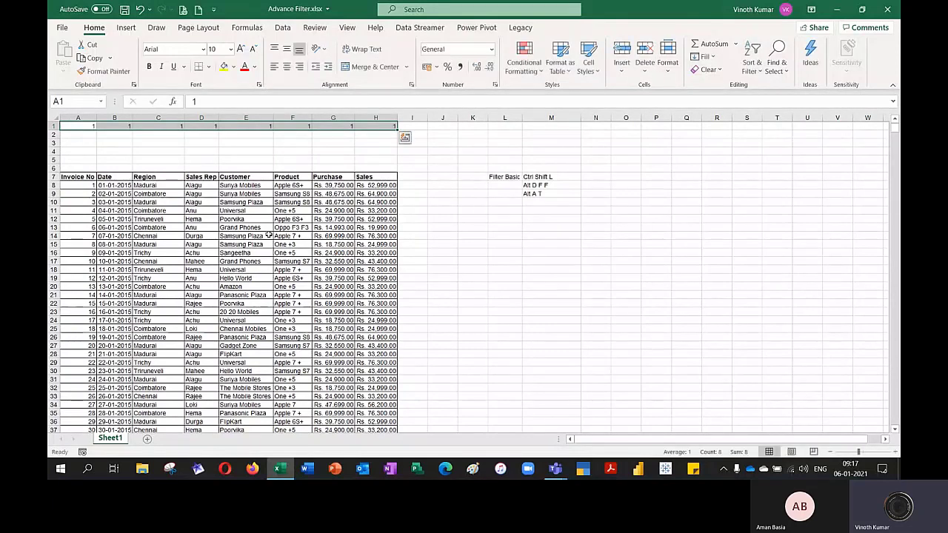
Apply filters from a Purchase cell inside the table below the blank rows, and remove them again.
{"action": "left_click", "coordinate": [331, 336]}
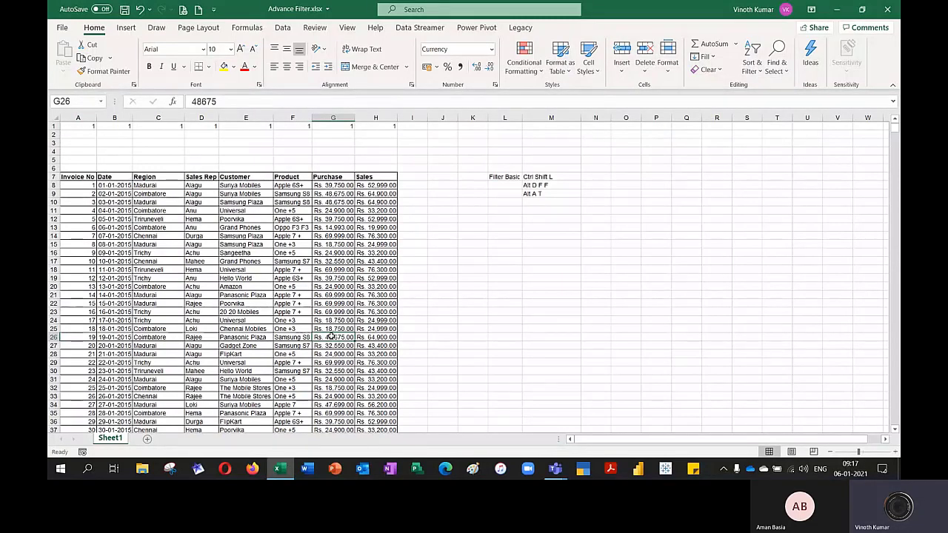
{"action": "key", "text": "ctrl+shift+l"}
{"action": "key", "text": "ctrl+shift+l"}
Delete the blank rows 2 to 6 between the row of ones and the table, and switch off the filters on row 1.
{"action": "key", "text": "Up"}
{"action": "key", "text": "Up"}
{"action": "key", "text": "Up"}
{"action": "key", "text": "Up"}
{"action": "key", "text": "Up"}
{"action": "key", "text": "Up"}
{"action": "key", "text": "Up"}
{"action": "key", "text": "Up"}
{"action": "key", "text": "Up"}
{"action": "key", "text": "Up"}
{"action": "key", "text": "Up"}
{"action": "key", "text": "Up"}
{"action": "key", "text": "Up"}
{"action": "key", "text": "Up"}
{"action": "key", "text": "Up"}
{"action": "key", "text": "Up"}
{"action": "key", "text": "Up"}
{"action": "key", "text": "Up"}
{"action": "key", "text": "Up"}
{"action": "key", "text": "Up"}
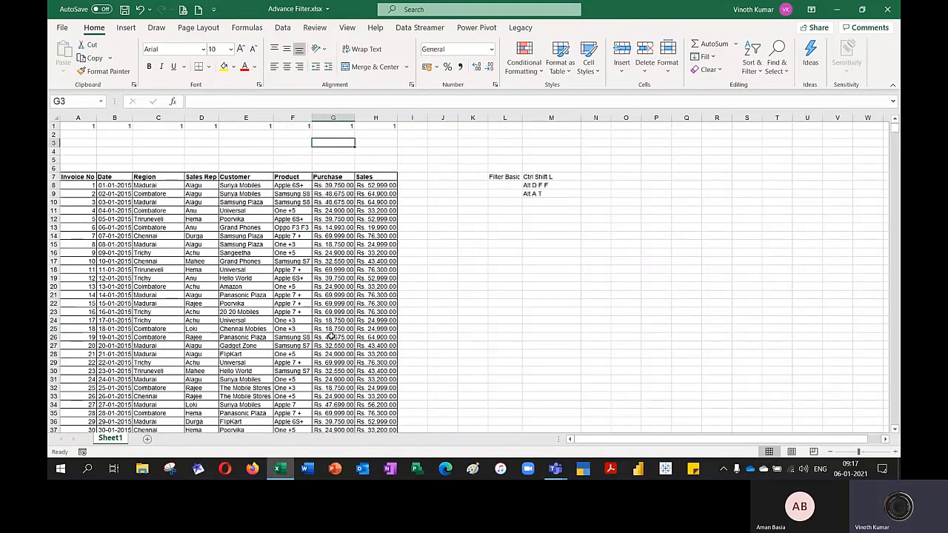
{"action": "key", "text": "Up"}
{"action": "key", "text": "shift+Down"}
{"action": "key", "text": "shift+Down"}
{"action": "key", "text": "shift+Down"}
{"action": "key", "text": "shift+Down"}
{"action": "key", "text": "shift+space"}
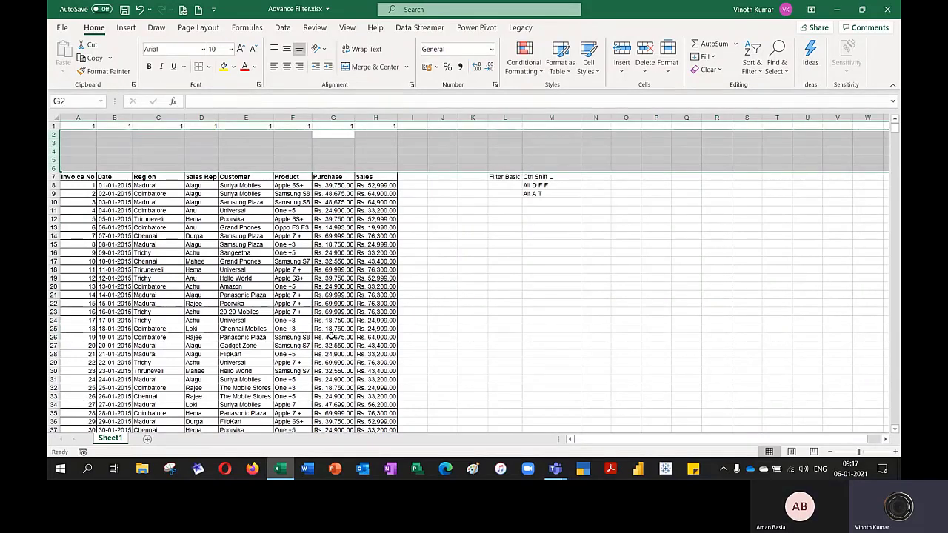
{"action": "key", "text": "ctrl+minus"}
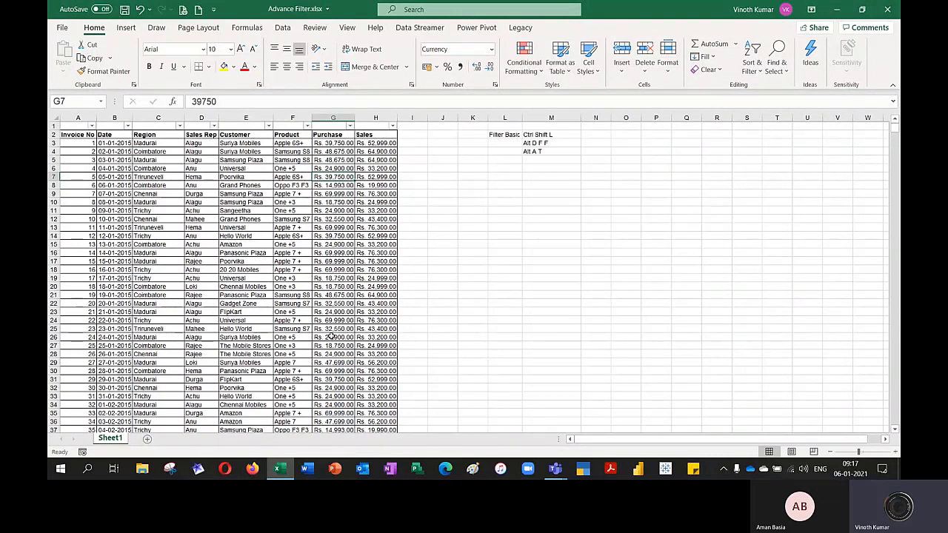
{"action": "key", "text": "ctrl+shift+l"}
Select the table headings in A2:H2, turn on filters for that row and turn them off again.
{"action": "key", "text": "Up"}
{"action": "key", "text": "Up"}
{"action": "key", "text": "Up"}
{"action": "key", "text": "Up"}
{"action": "key", "text": "Up"}
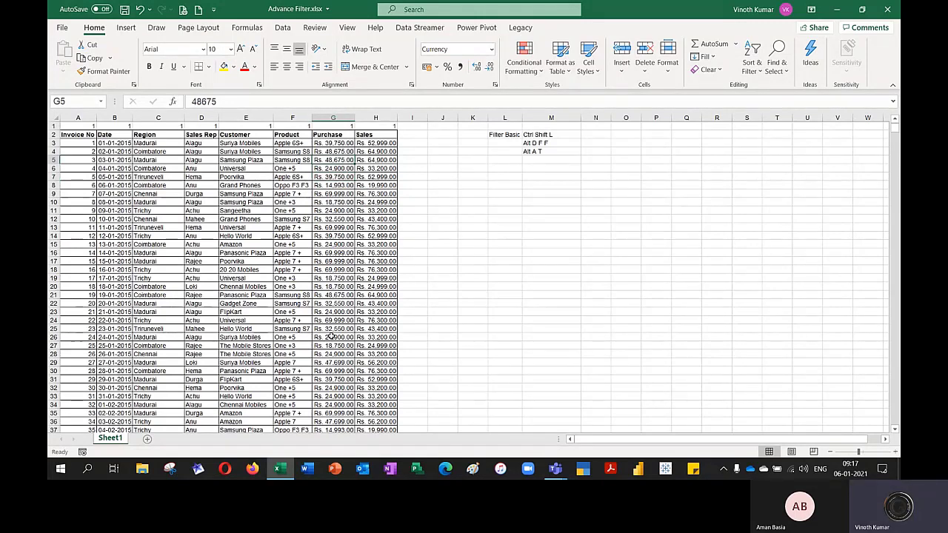
{"action": "key", "text": "Right"}
{"action": "key", "text": "ctrl+shift+Left"}
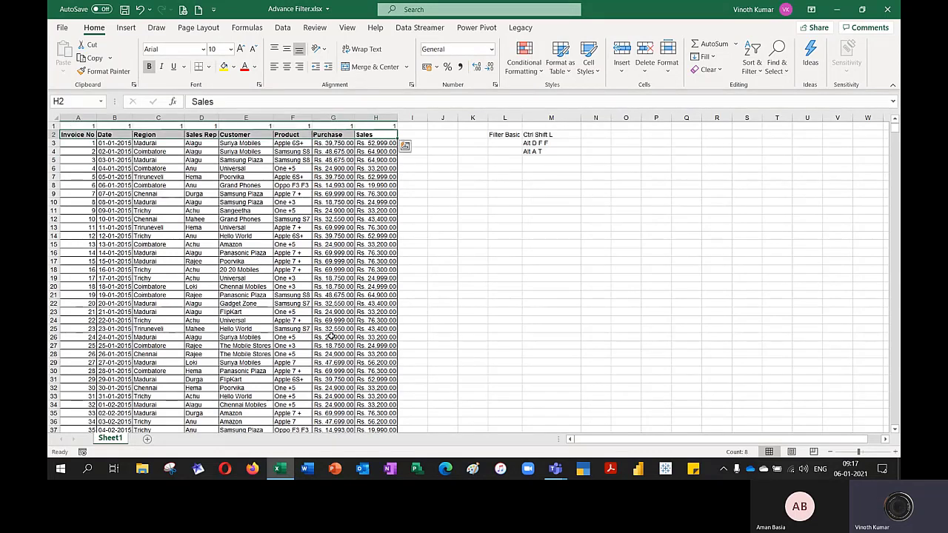
{"action": "key", "text": "ctrl+shift+l"}
{"action": "key", "text": "ctrl+shift+l"}
Delete row 1, which holds the ones above the table headings.
{"action": "key", "text": "Up"}
{"action": "key", "text": "shift+space"}
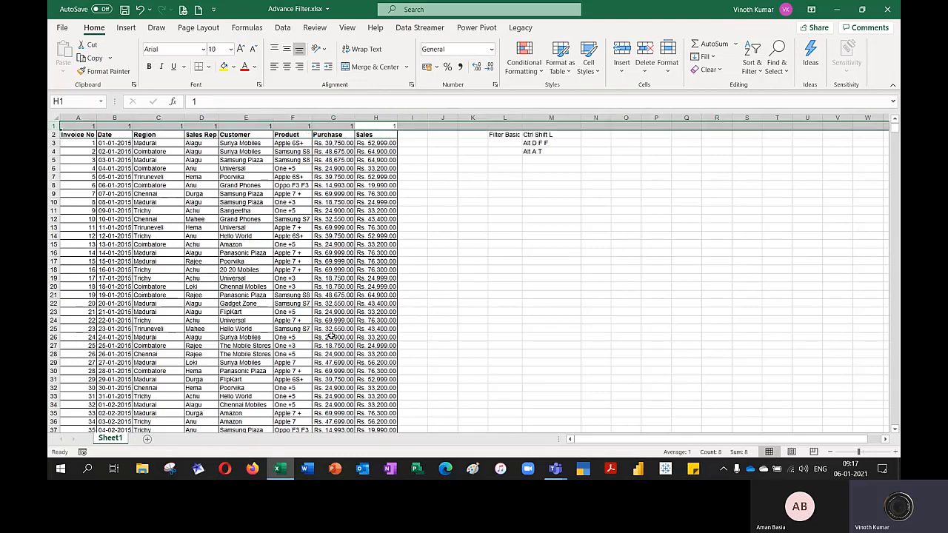
{"action": "key", "text": "ctrl+minus"}
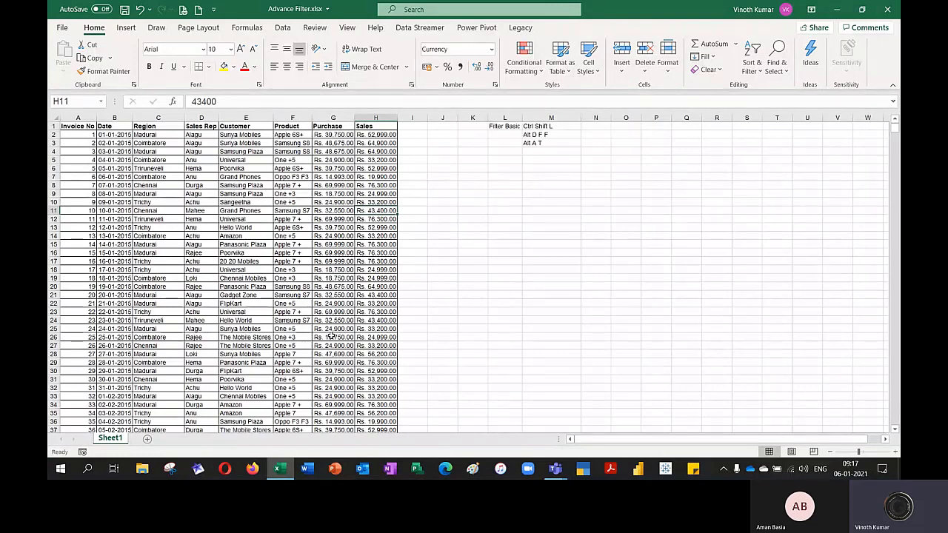
Add filters to the table's header row and filter the Date column to show only 2015.
{"action": "key", "text": "ctrl+shift+l"}
{"action": "left_click", "coordinate": [127, 126]}
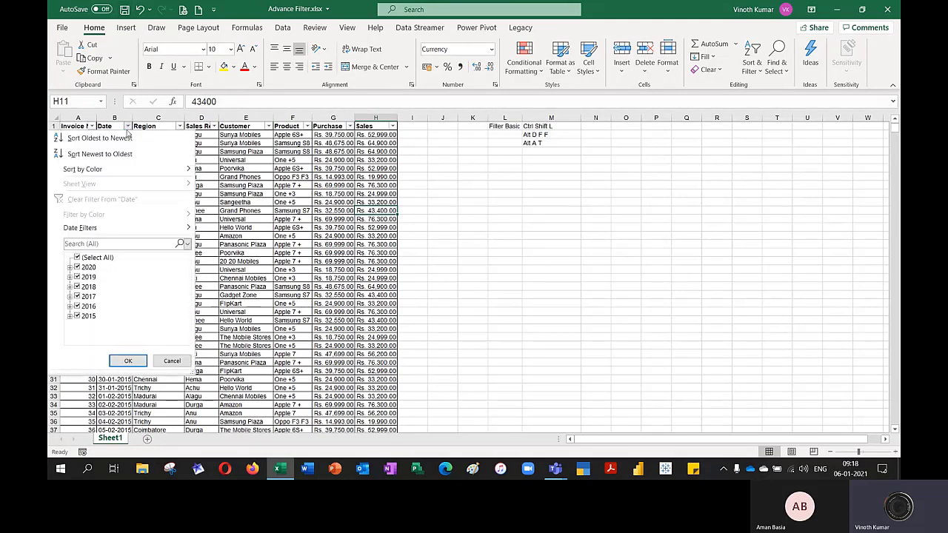
{"action": "left_click", "coordinate": [77, 257]}
{"action": "left_click", "coordinate": [77, 316]}
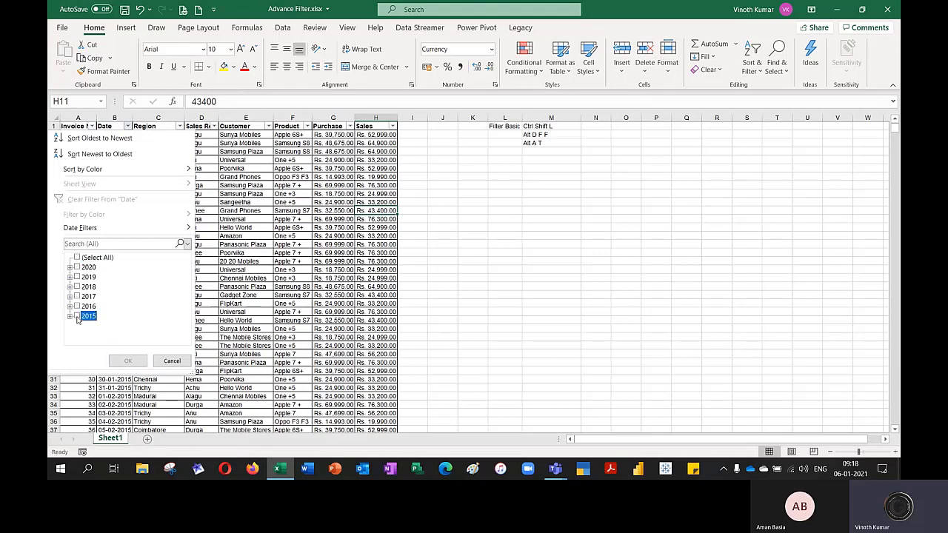
{"action": "left_click", "coordinate": [131, 361]}
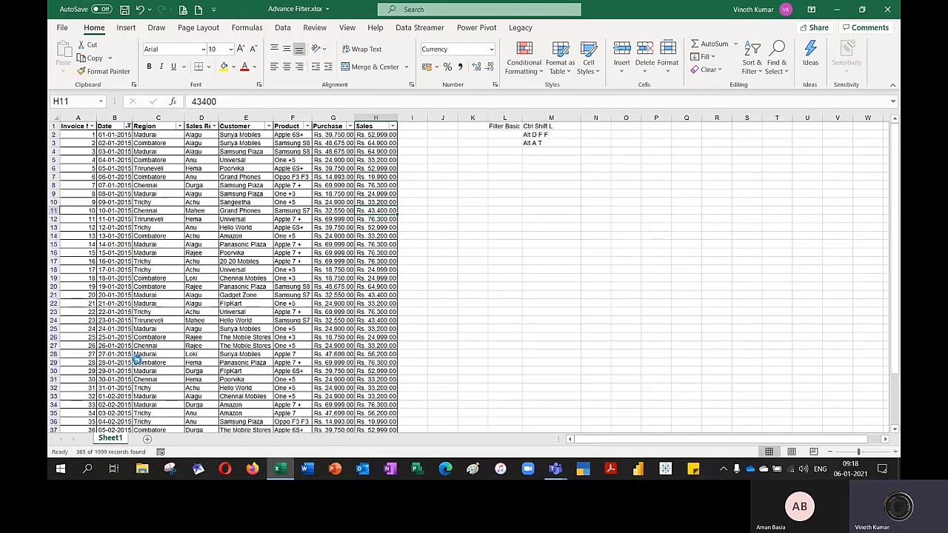
Filter the Region column to show only Chennai and look through the filtered rows.
{"action": "left_click", "coordinate": [179, 126]}
{"action": "left_click", "coordinate": [99, 257]}
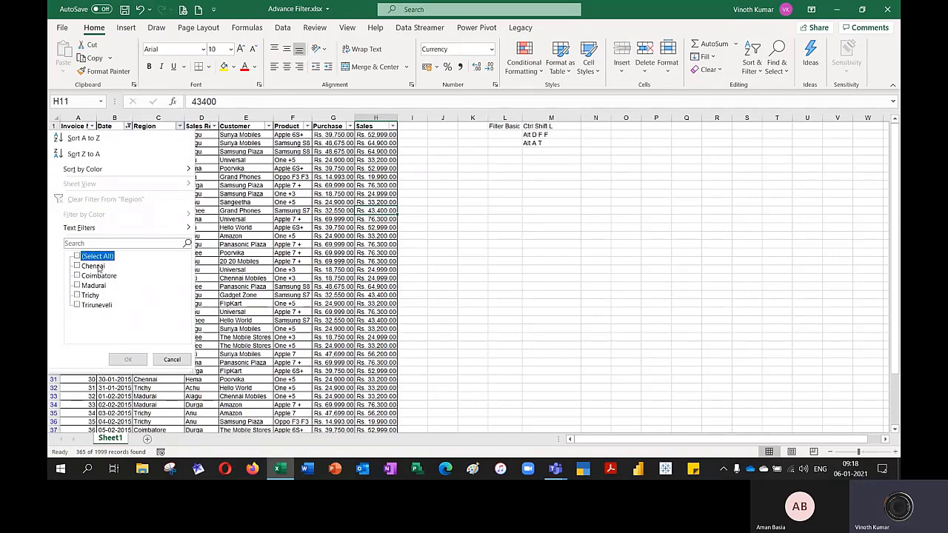
{"action": "left_click", "coordinate": [96, 266]}
{"action": "left_click", "coordinate": [128, 359]}
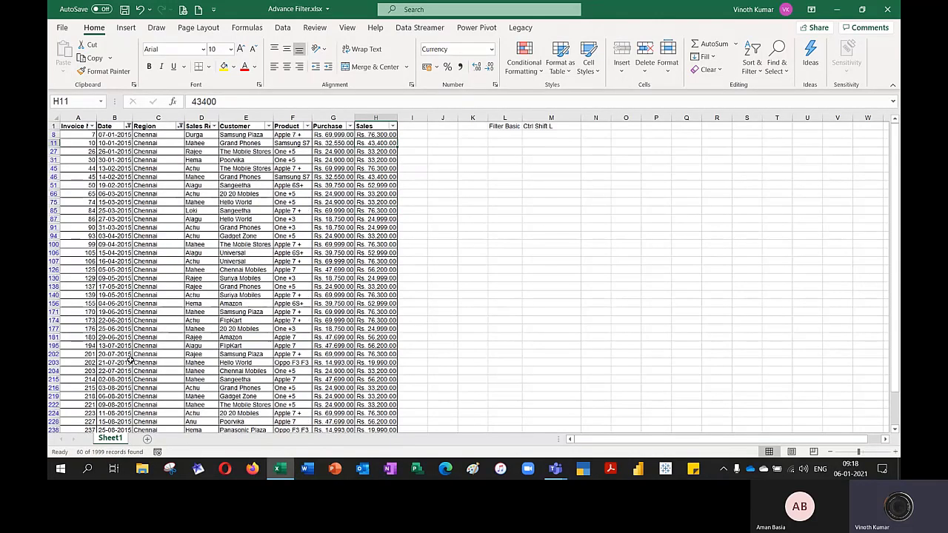
{"action": "scroll", "coordinate": [418, 310], "scroll_direction": "down", "scroll_amount": 9}
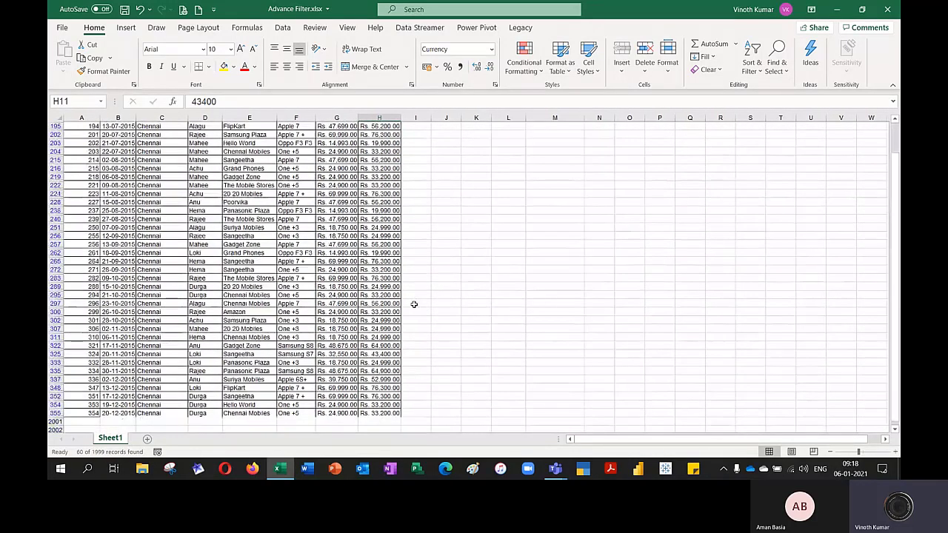
{"action": "scroll", "coordinate": [414, 304], "scroll_direction": "up", "scroll_amount": 9}
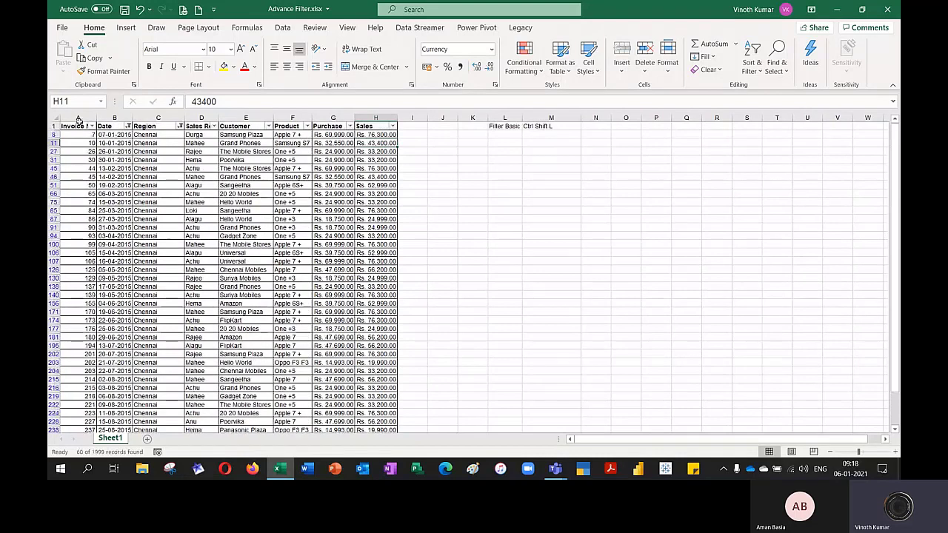
Copy the filtered sales table, headings included, and paste it at C2 on a new sheet.
{"action": "left_click", "coordinate": [78, 126]}
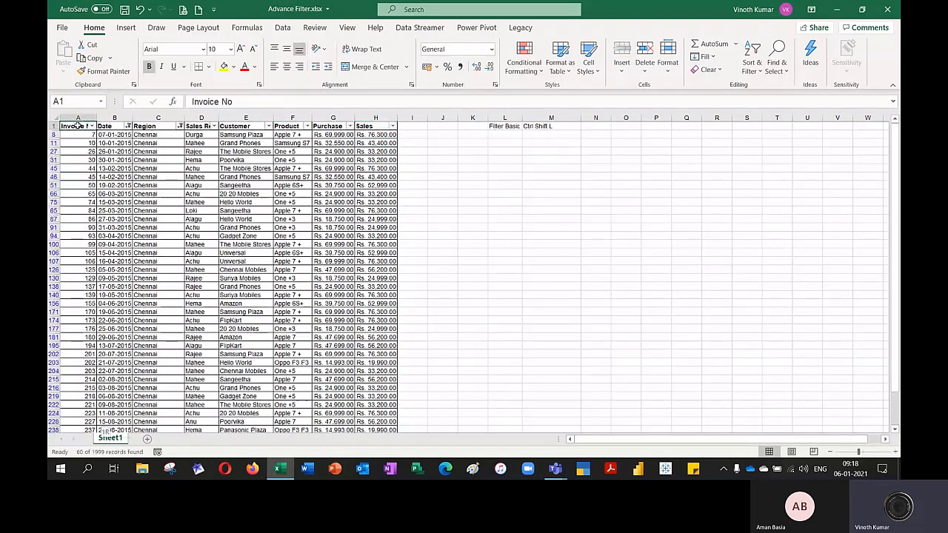
{"action": "key", "text": "ctrl+shift+Down"}
{"action": "key", "text": "ctrl+shift+Right"}
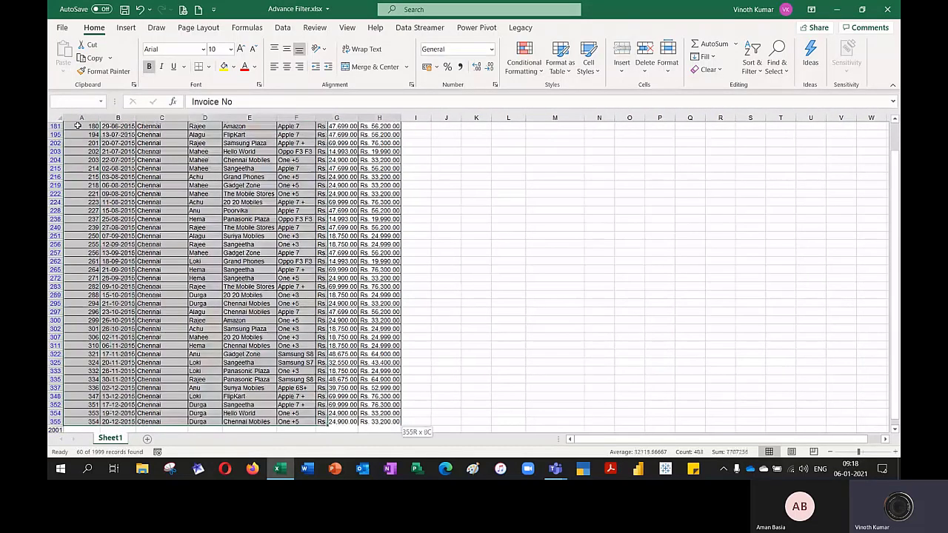
{"action": "key", "text": "ctrl+c"}
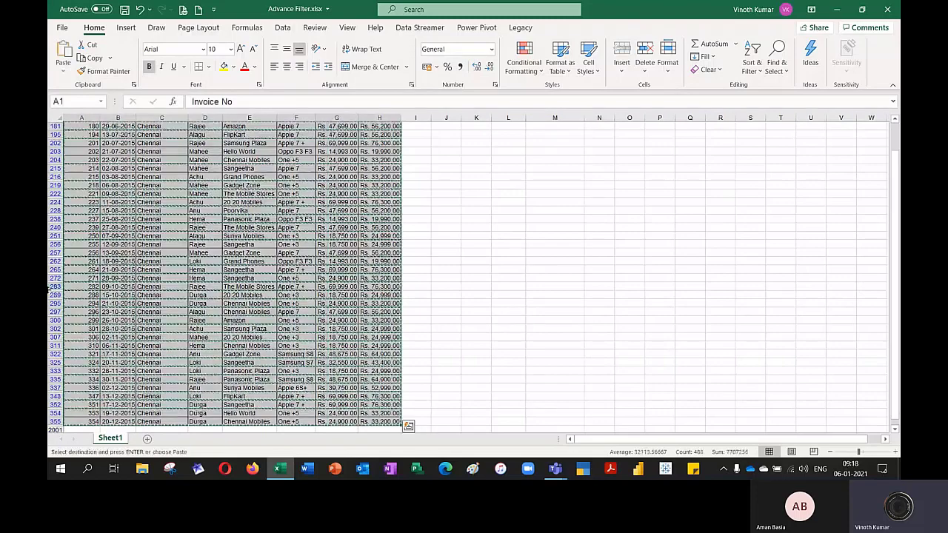
{"action": "left_click", "coordinate": [148, 442]}
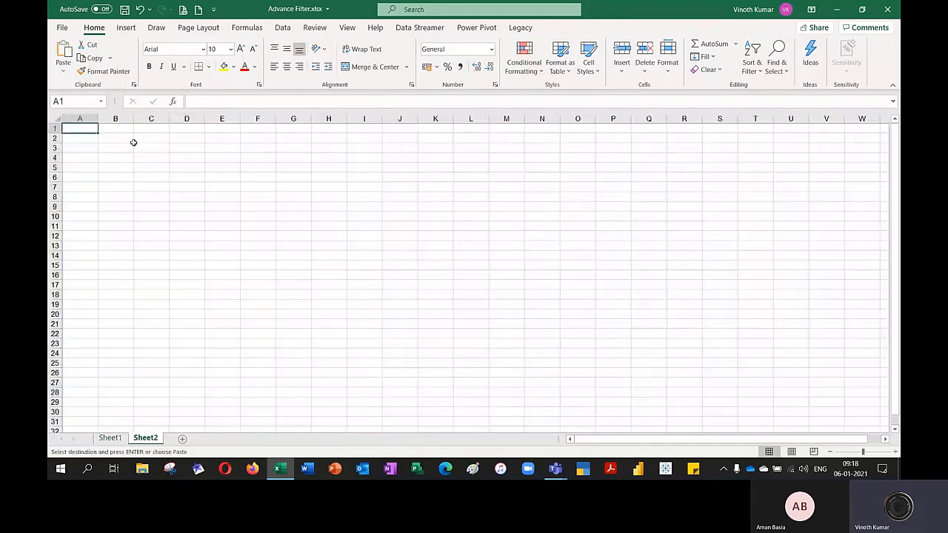
{"action": "left_click", "coordinate": [150, 138]}
{"action": "key", "text": "ctrl+v"}
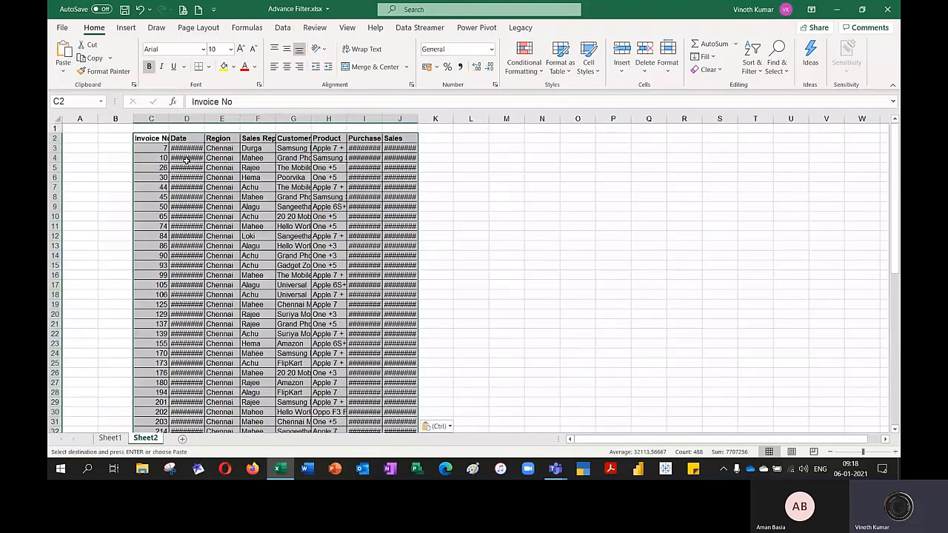
AutoFit the column widths of the pasted table on Sheet2 and check its last and first rows.
{"action": "key", "text": "alt+h"}
{"action": "key", "text": "o"}
{"action": "key", "text": "i"}
{"action": "key", "text": "ctrl+Down"}
{"action": "key", "text": "Right"}
{"action": "key", "text": "Right"}
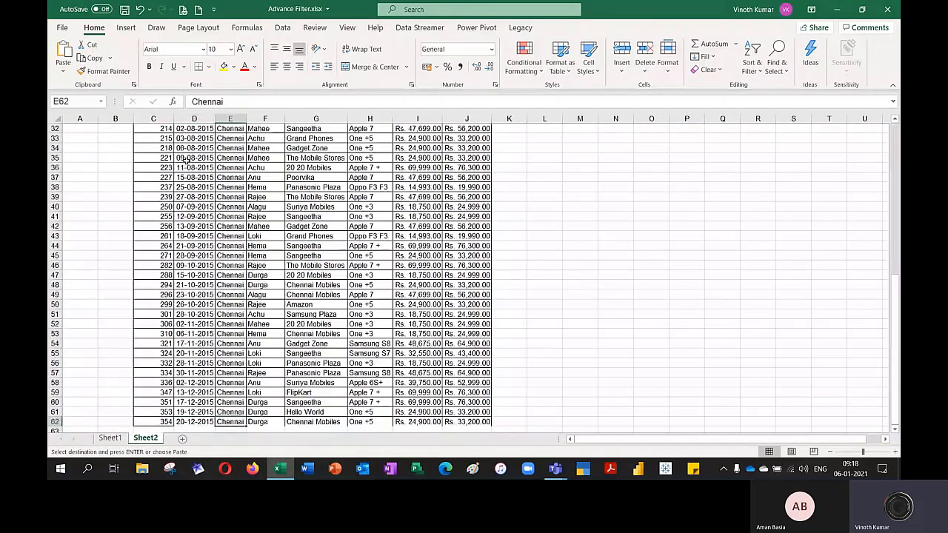
{"action": "key", "text": "ctrl+Up"}
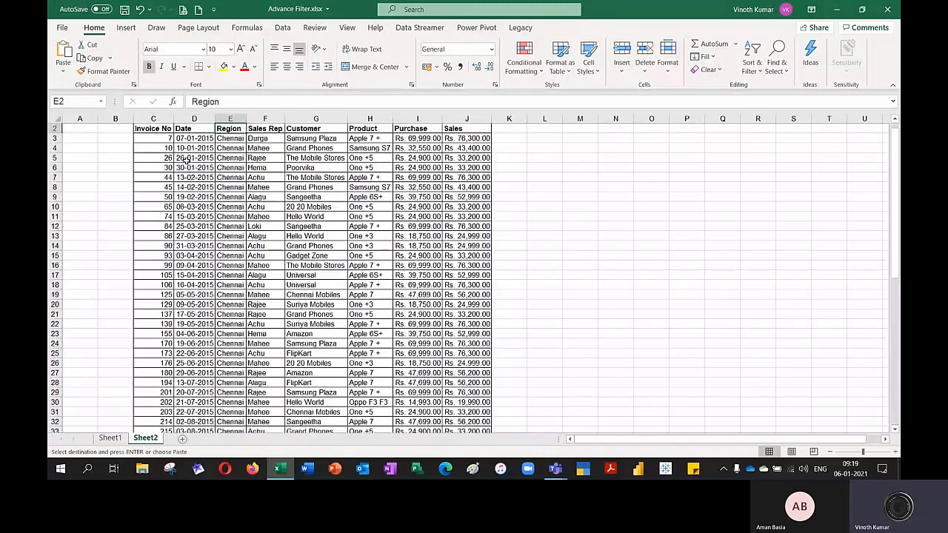
{"action": "key", "text": "Down"}
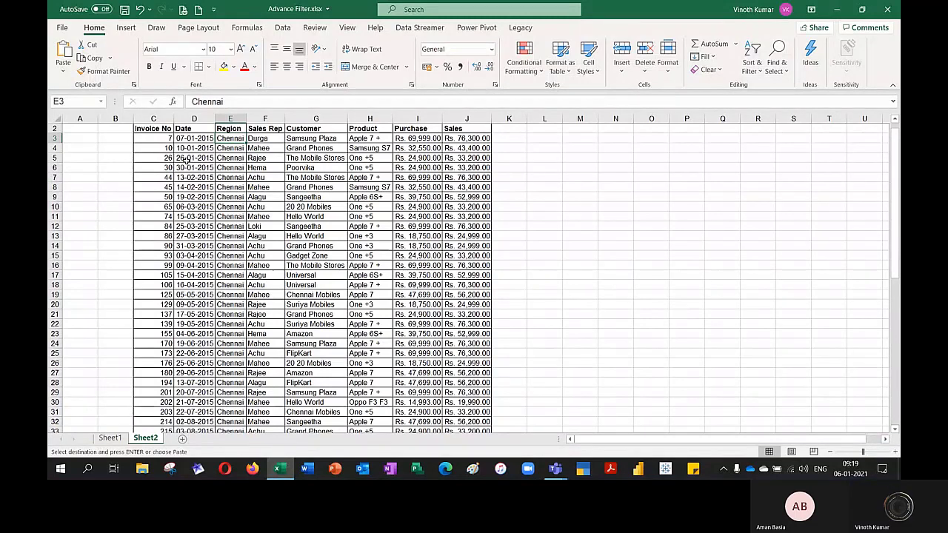
{"action": "key", "text": "Escape"}
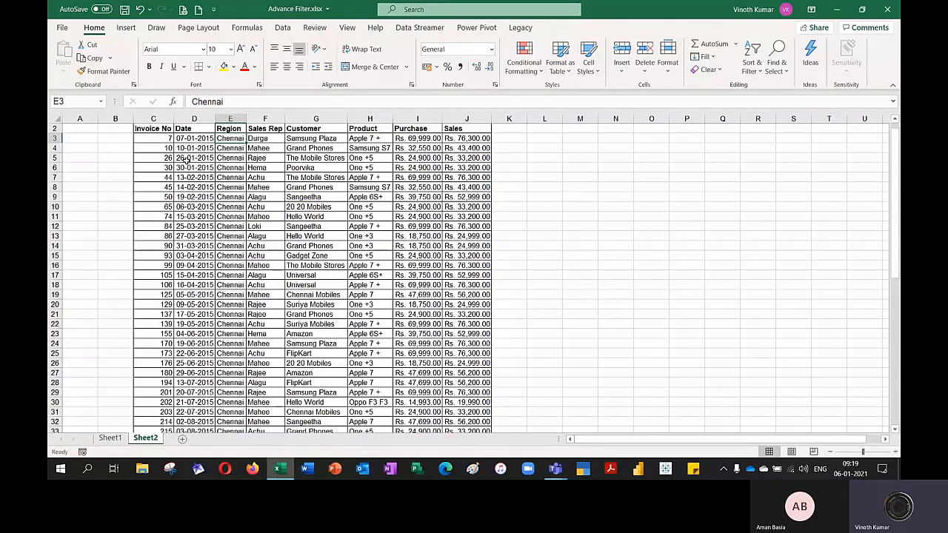
Return to Sheet1, turn off the table's filters and enter the heading Advanced in L6 below the basic filter notes.
{"action": "key", "text": "ctrl+Page_Up"}
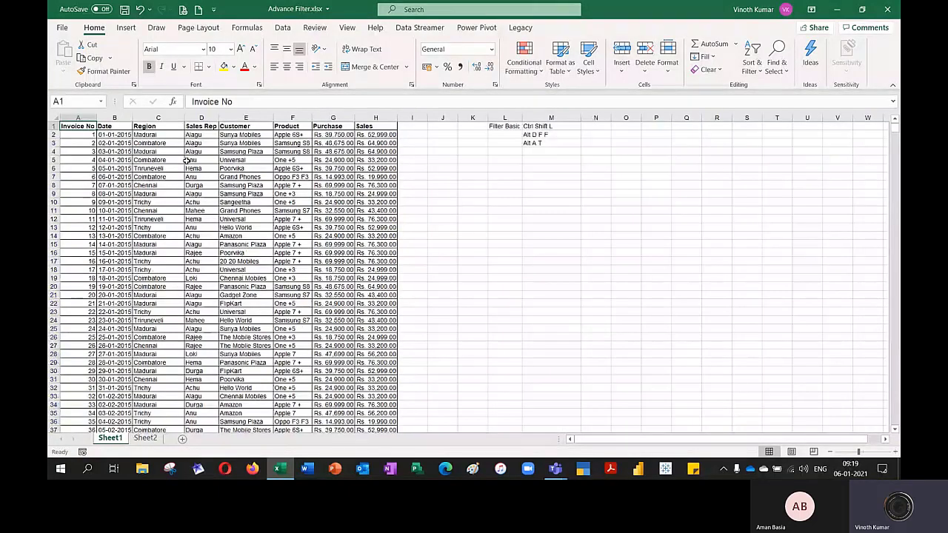
{"action": "key", "text": "Right"}
{"action": "key", "text": "Right"}
{"action": "key", "text": "Right"}
{"action": "key", "text": "Right"}
{"action": "key", "text": "Right"}
{"action": "key", "text": "Right"}
{"action": "key", "text": "Right"}
{"action": "key", "text": "Right"}
{"action": "key", "text": "Right"}
{"action": "key", "text": "Right"}
{"action": "key", "text": "Right"}
{"action": "key", "text": "Right"}
{"action": "key", "text": "Right"}
{"action": "key", "text": "Down"}
{"action": "key", "text": "Down"}
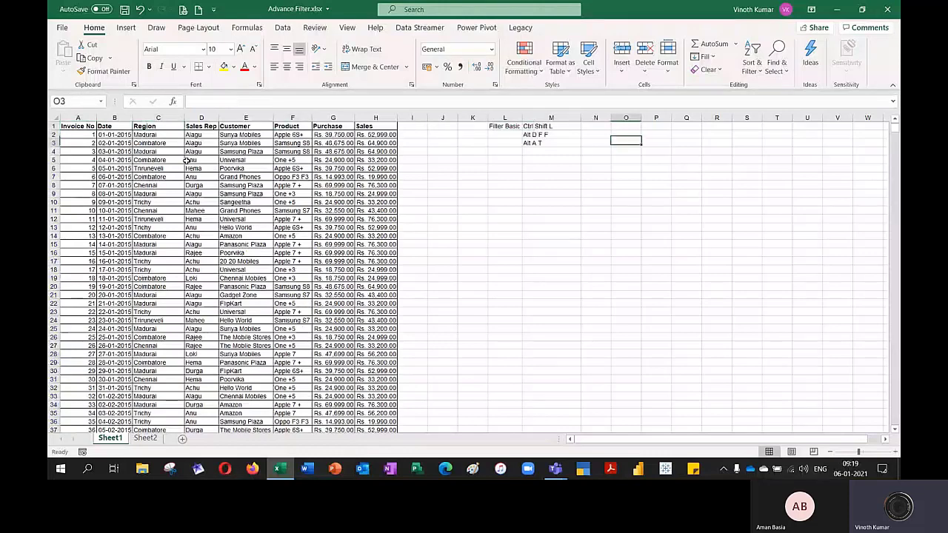
{"action": "key", "text": "Down"}
{"action": "key", "text": "Down"}
{"action": "key", "text": "Down"}
{"action": "key", "text": "Left"}
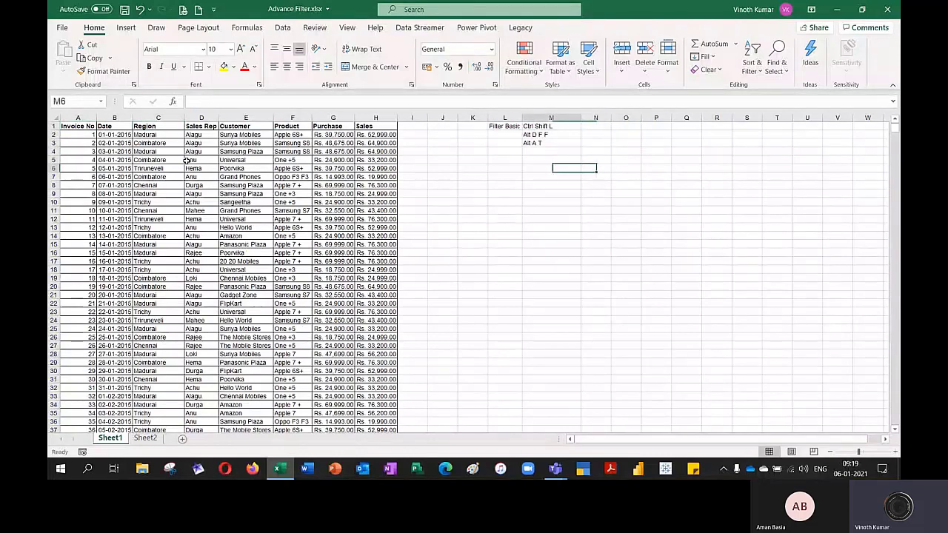
{"action": "key", "text": "Left"}
{"action": "key", "text": "Down"}
{"action": "type", "text": "Advanced"}
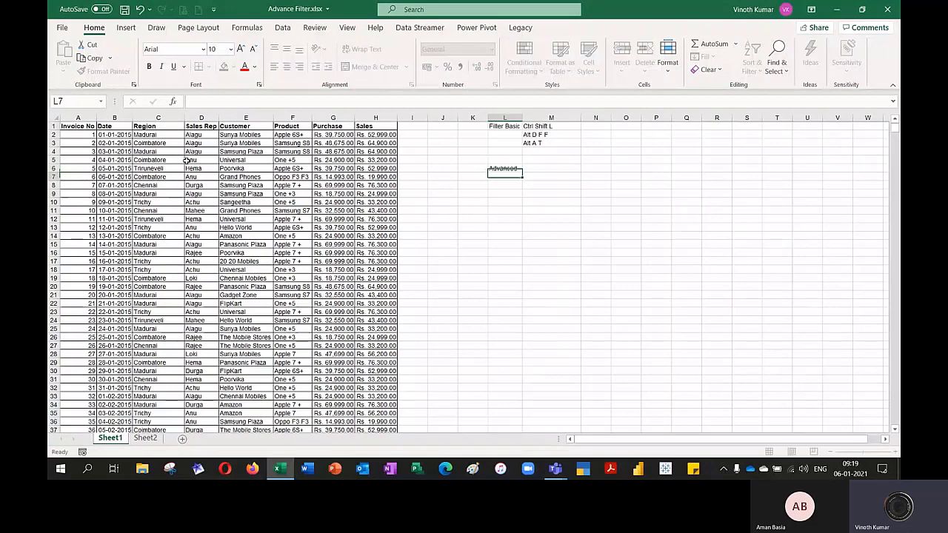
List the advanced filter uses in M7:M9: Unique Column, Criteria Based Filter and Compare data with other data.
{"action": "key", "text": "Tab"}
{"action": "type", "text": "Uniqu"}
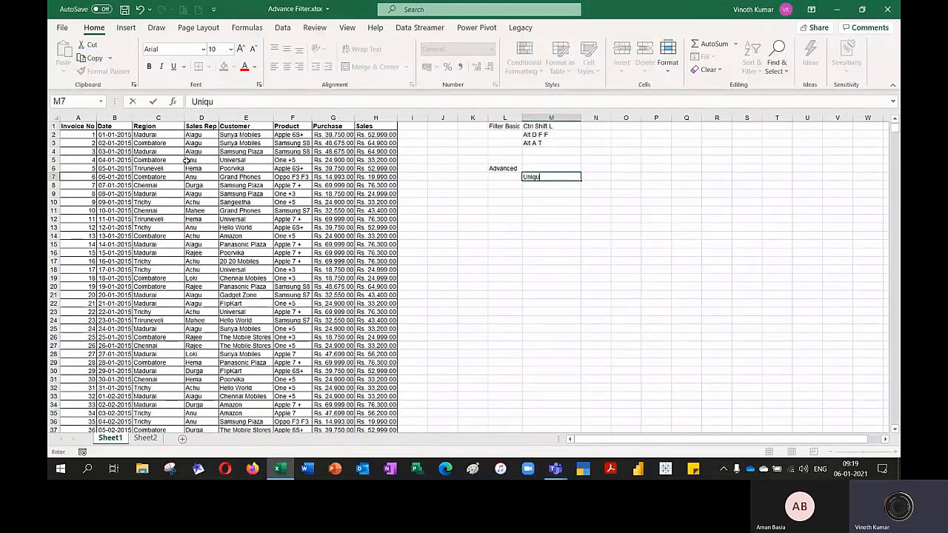
{"action": "type", "text": "e Column"}
{"action": "key", "text": "Return"}
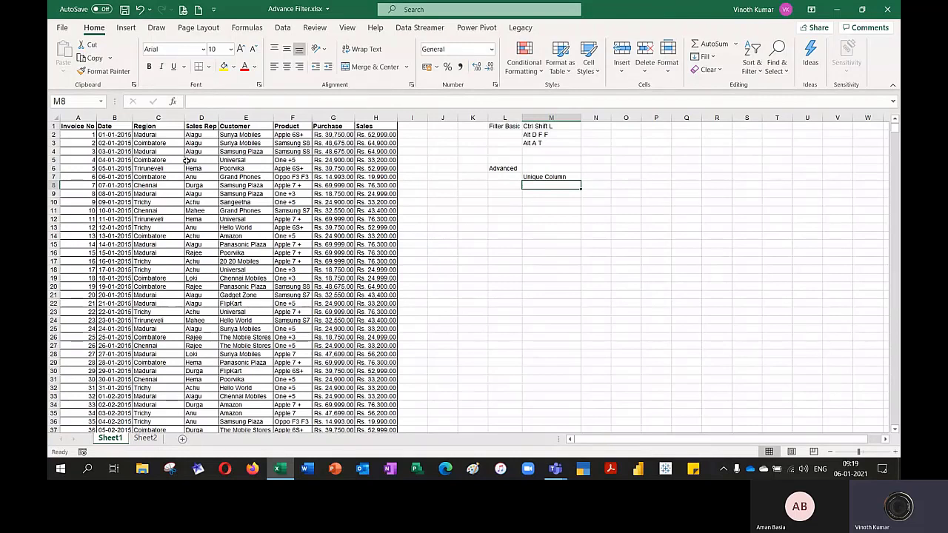
{"action": "type", "text": "C"}
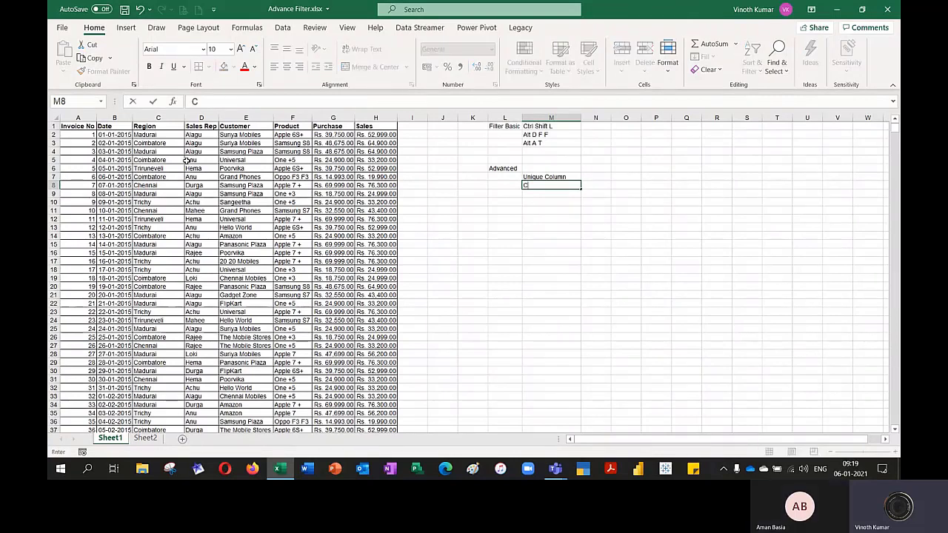
{"action": "type", "text": "riteria Based Filter"}
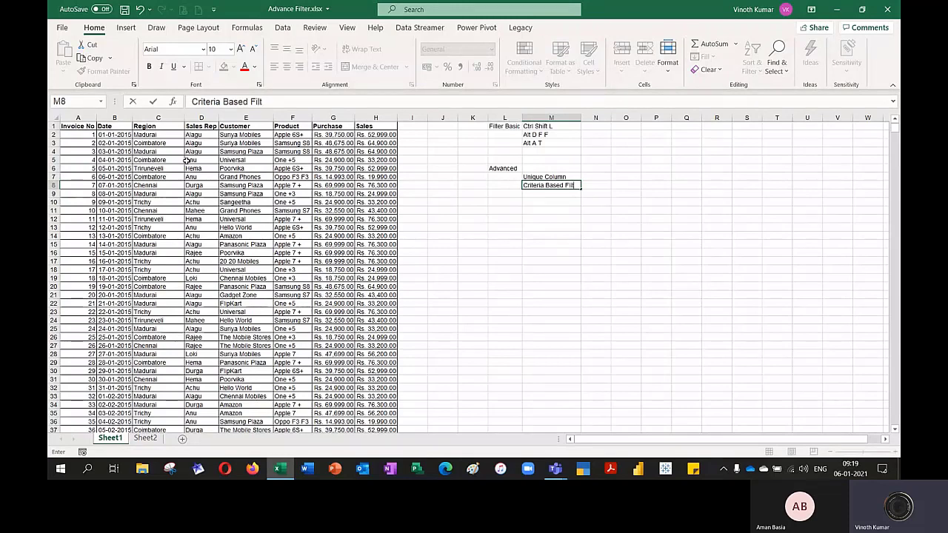
{"action": "key", "text": "Return"}
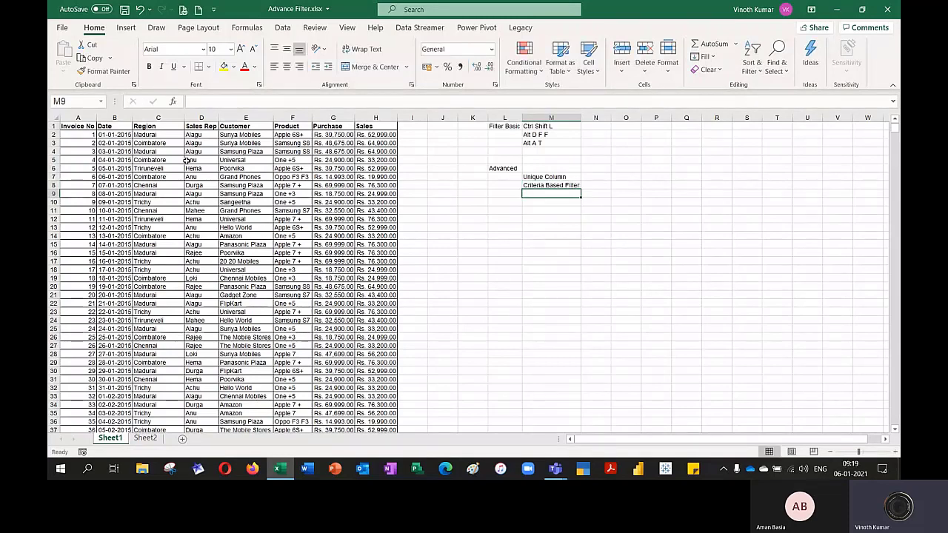
{"action": "type", "text": "C"}
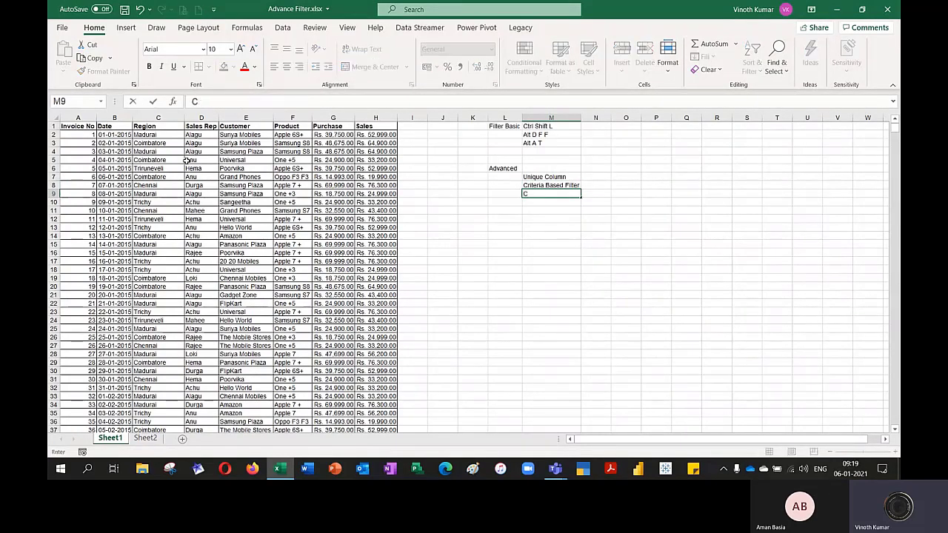
{"action": "type", "text": "ompare"}
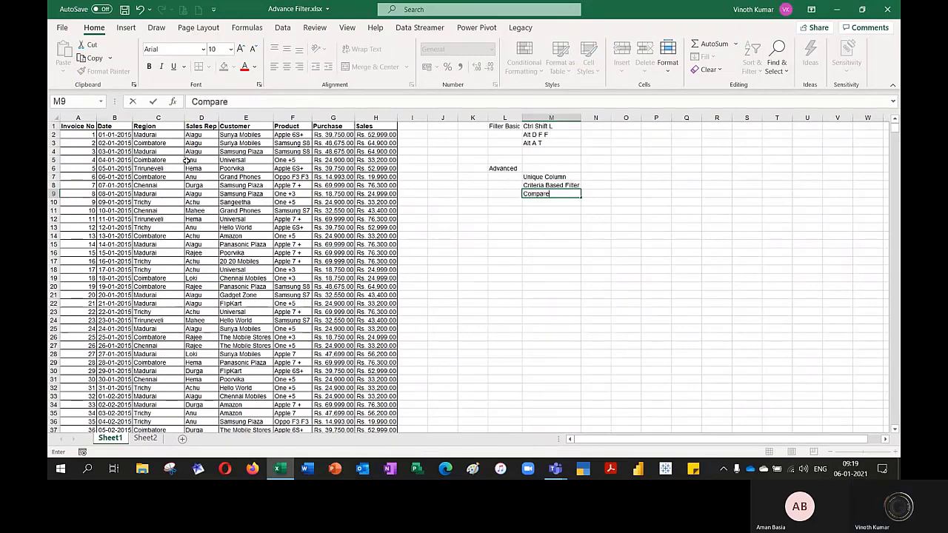
{"action": "type", "text": " data w"}
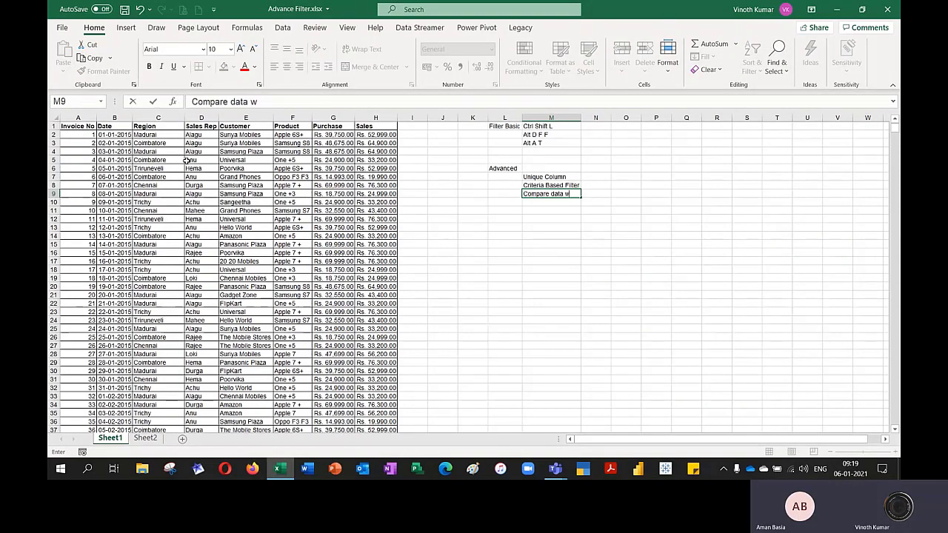
{"action": "type", "text": "ith other dat"}
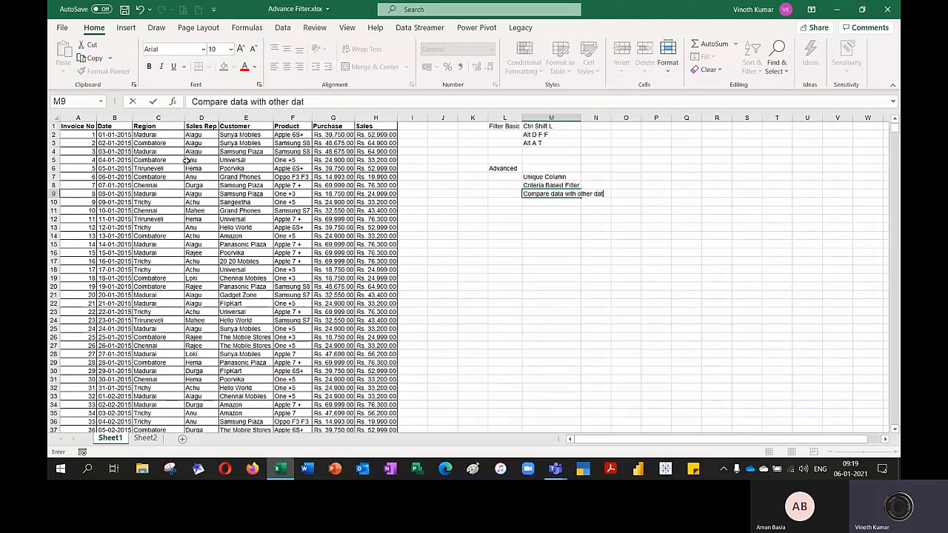
{"action": "type", "text": "a"}
{"action": "key", "text": "Return"}
AutoFit column M to the three advanced filter notes in M7:M9.
{"action": "key", "text": "ctrl+Up"}
{"action": "key", "text": "ctrl+Up"}
{"action": "key", "text": "ctrl+shift+Down"}
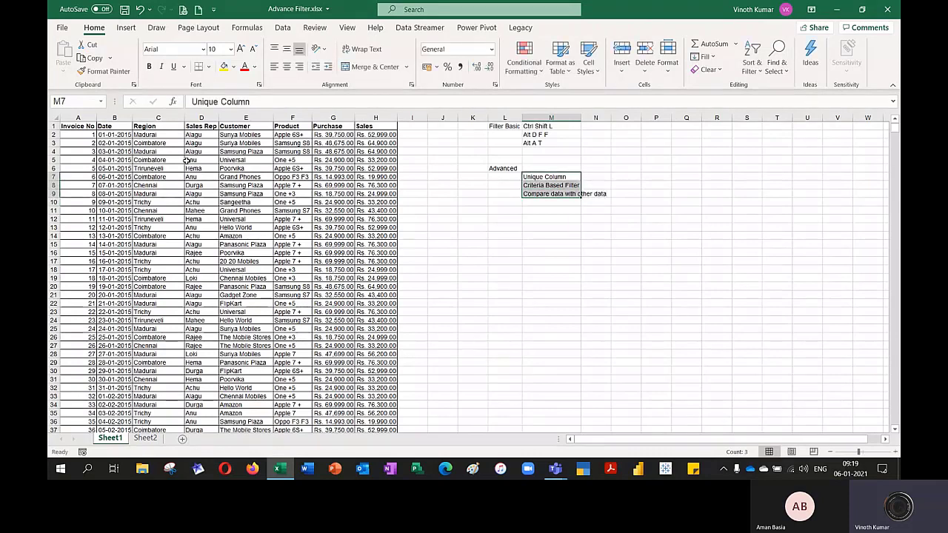
{"action": "key", "text": "alt+o"}
{"action": "key", "text": "c"}
{"action": "key", "text": "a"}
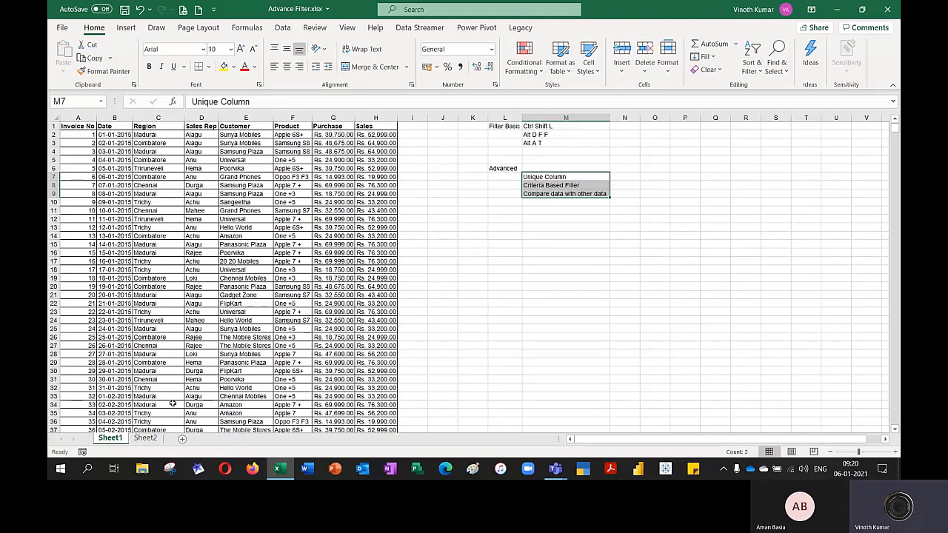
Add a new sheet, name it Unique and move it after Sheet2.
{"action": "left_click", "coordinate": [183, 438]}
{"action": "double_click", "coordinate": [148, 438]}
{"action": "type", "text": "Unique"}
{"action": "key", "text": "Return"}
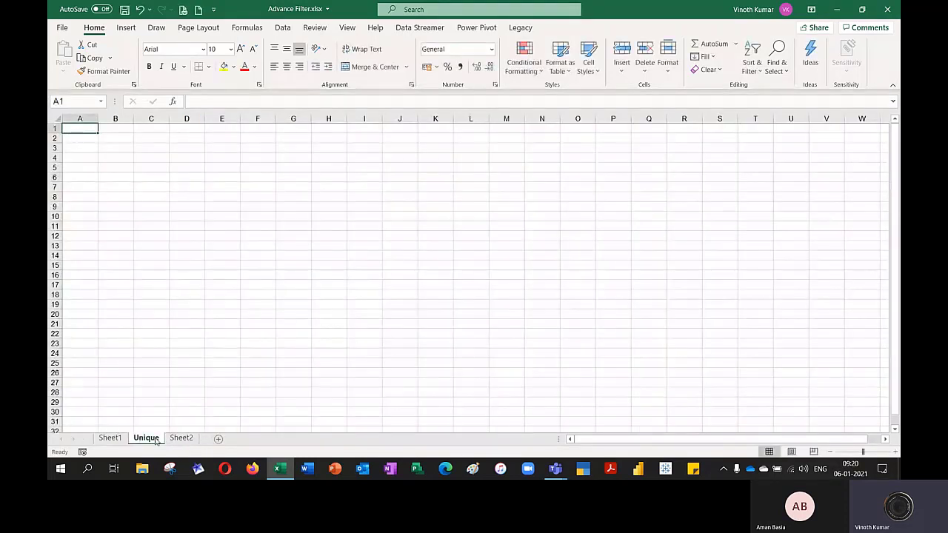
{"action": "left_click_drag", "start_coordinate": [156, 440], "coordinate": [214, 439]}
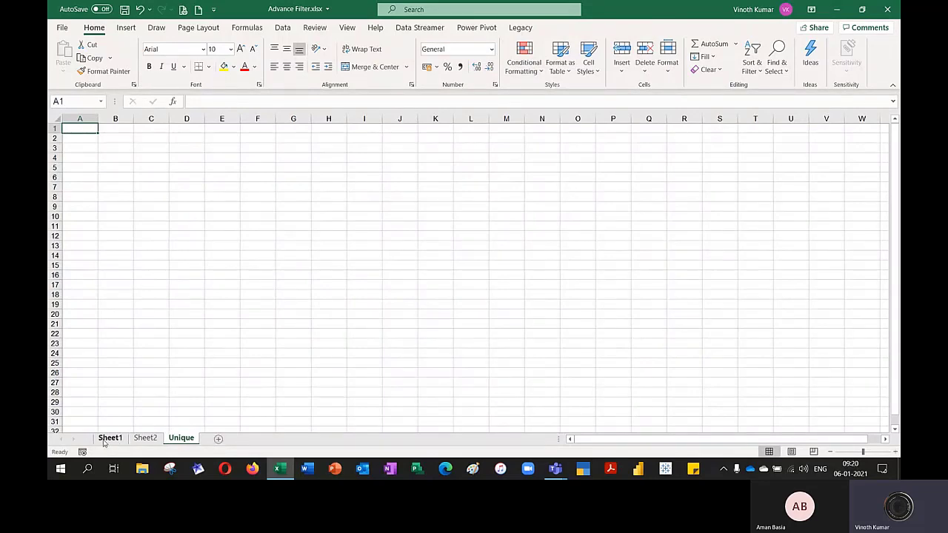
Copy the whole Customer column with its heading from Sheet1 to D6 on the Unique sheet and AutoFit its width.
{"action": "left_click", "coordinate": [108, 438]}
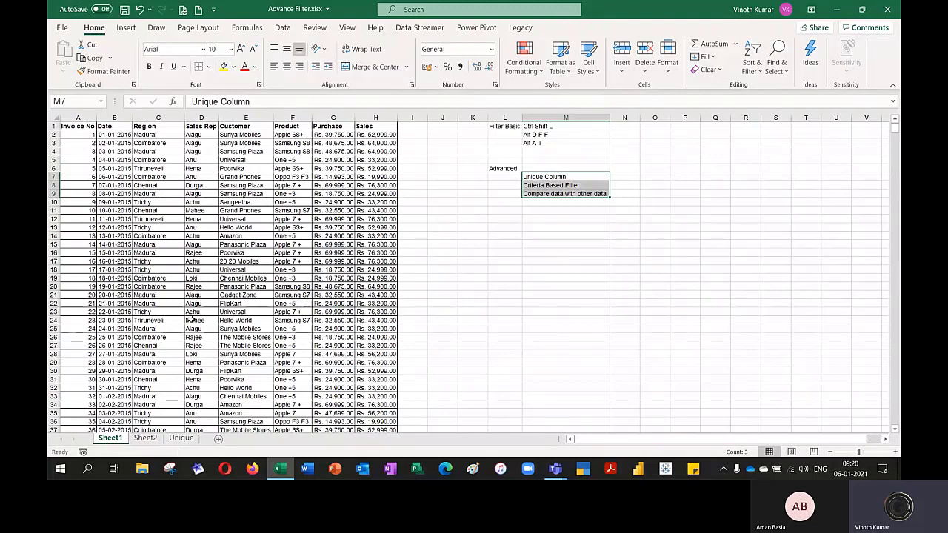
{"action": "left_click", "coordinate": [254, 127]}
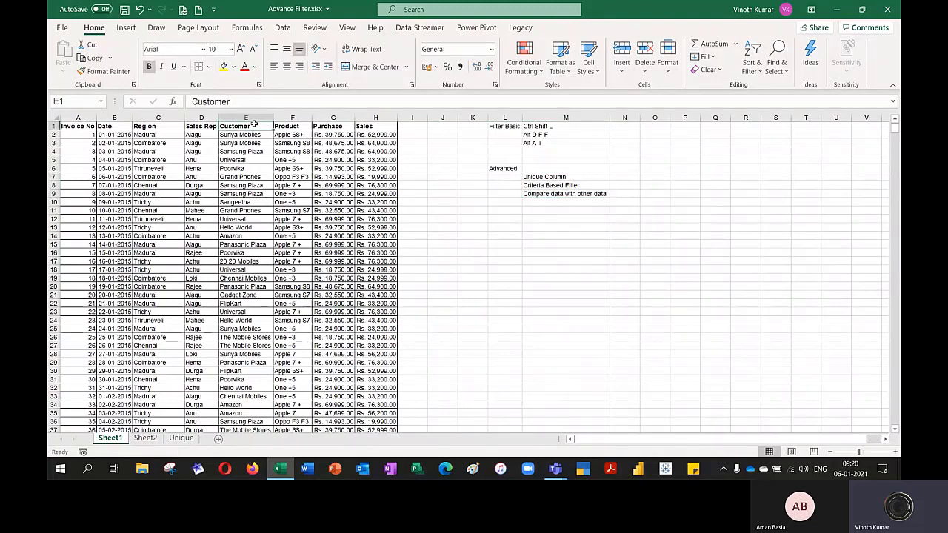
{"action": "key", "text": "ctrl+shift+Down"}
{"action": "key", "text": "ctrl+c"}
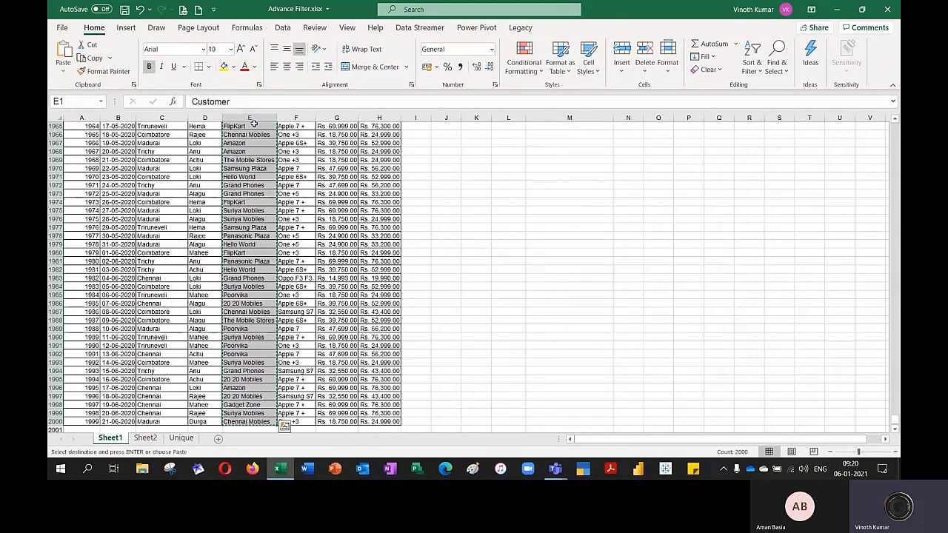
{"action": "left_click", "coordinate": [180, 437]}
{"action": "left_click", "coordinate": [197, 178]}
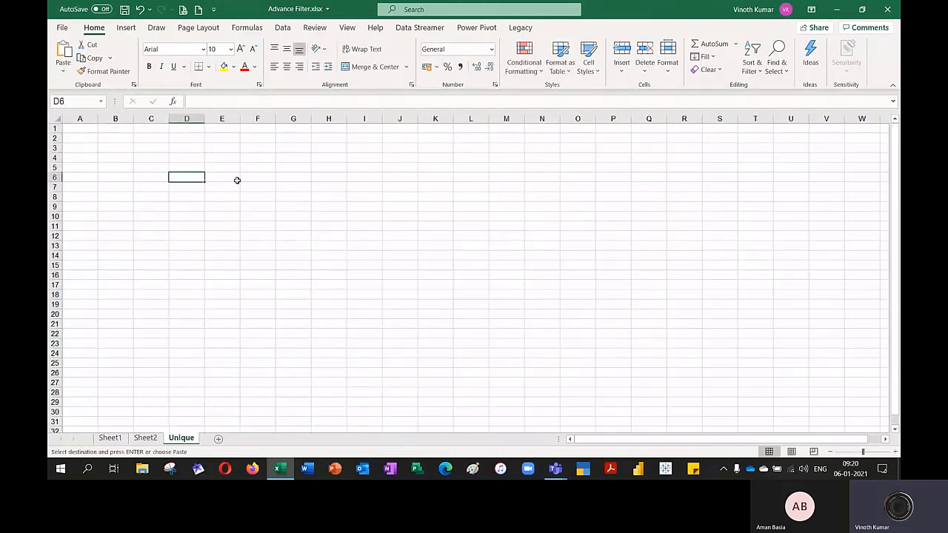
{"action": "key", "text": "Escape"}
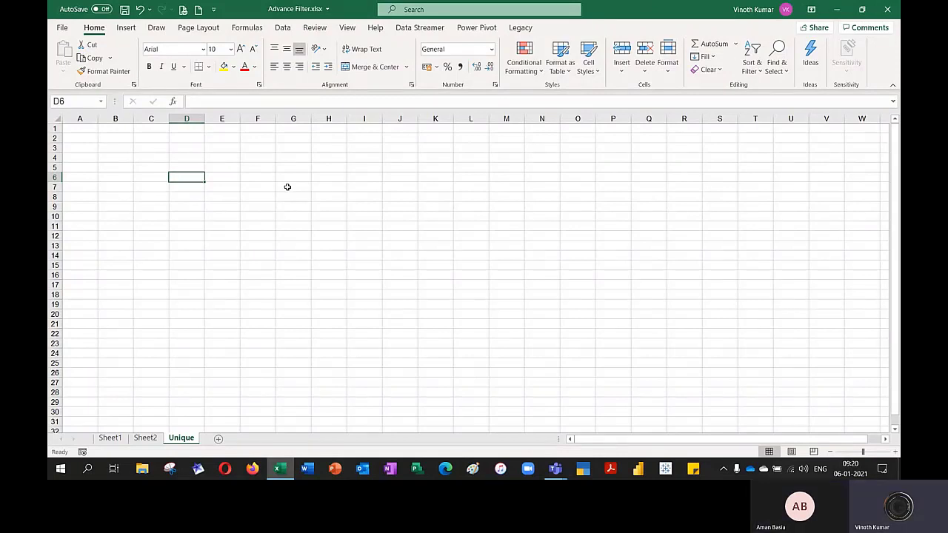
{"action": "key", "text": "ctrl+v"}
{"action": "key", "text": "alt+h"}
{"action": "key", "text": "o"}
{"action": "key", "text": "i"}
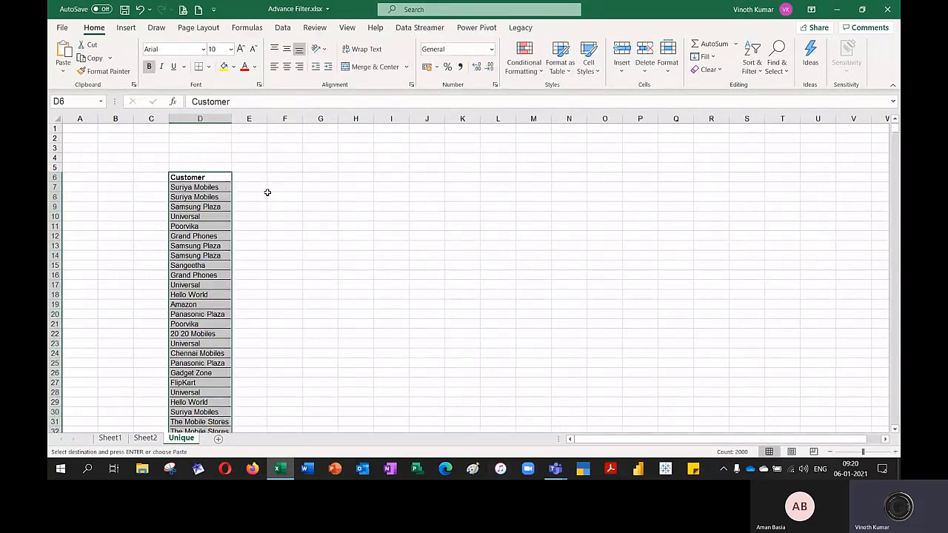
Remove the duplicate values from the pasted Customer list on the Unique sheet.
{"action": "left_click", "coordinate": [286, 32]}
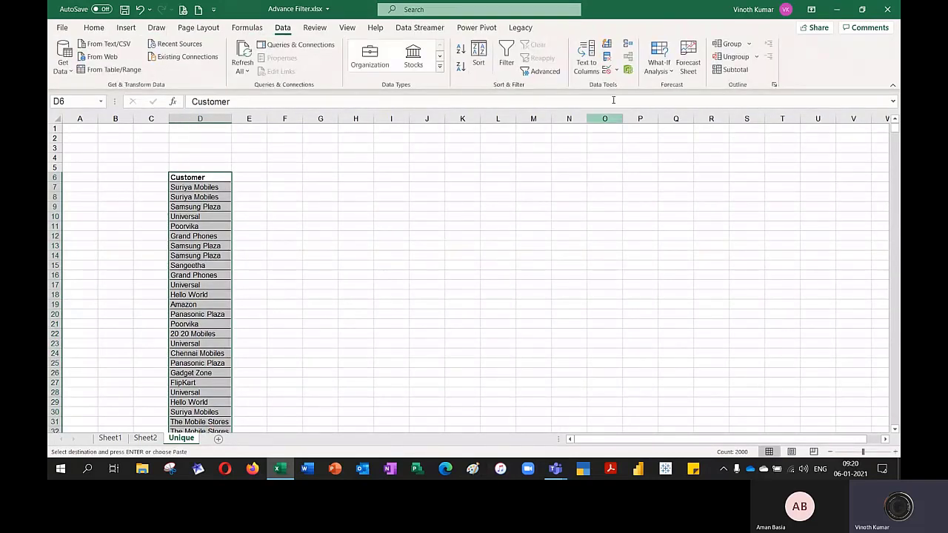
{"action": "left_click", "coordinate": [608, 59]}
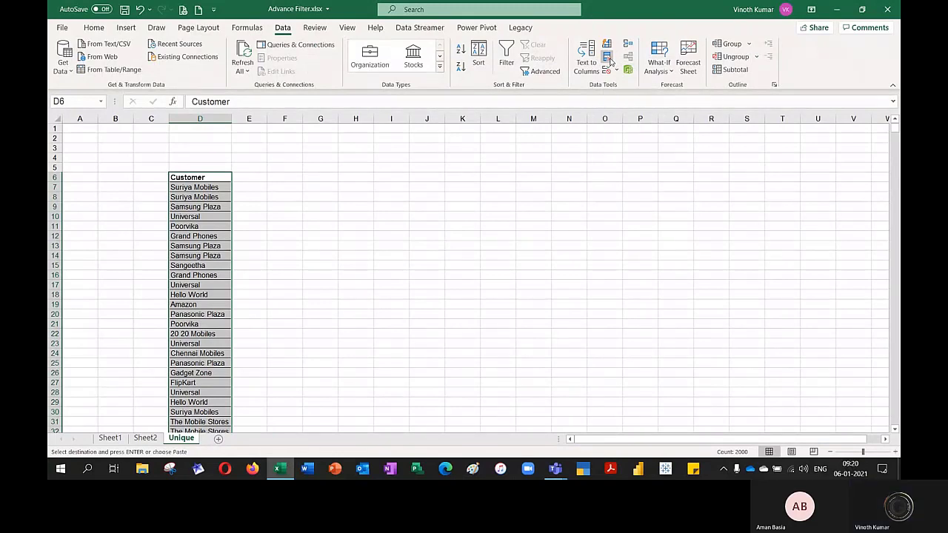
{"action": "left_click", "coordinate": [675, 326]}
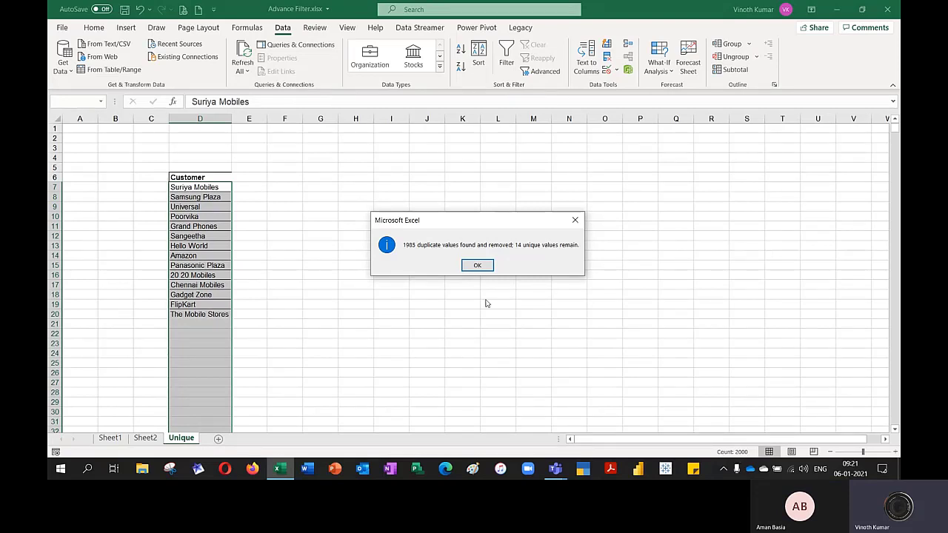
Apply all borders to the deduplicated Customer list in D6:D20.
{"action": "left_click", "coordinate": [477, 265]}
{"action": "left_click_drag", "start_coordinate": [188, 177], "coordinate": [191, 314]}
{"action": "left_click", "coordinate": [94, 27]}
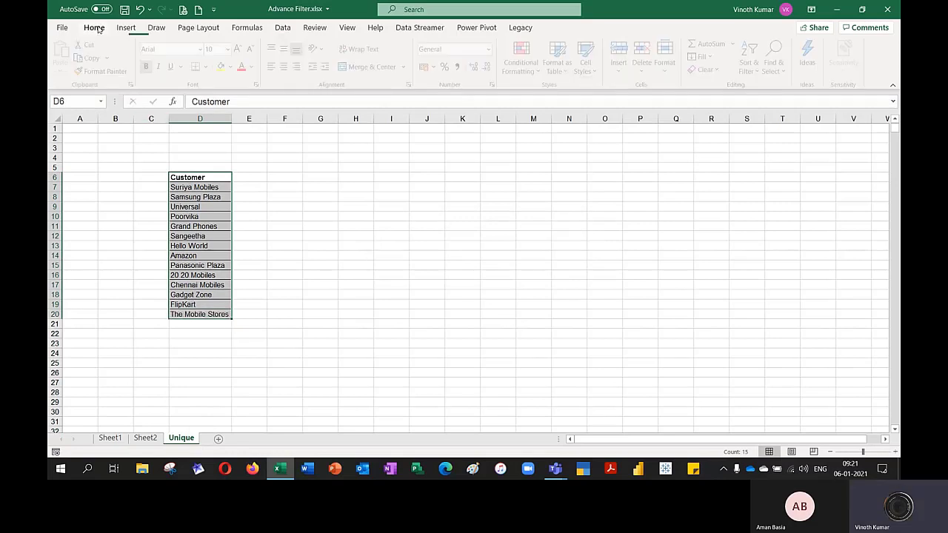
{"action": "left_click", "coordinate": [210, 66]}
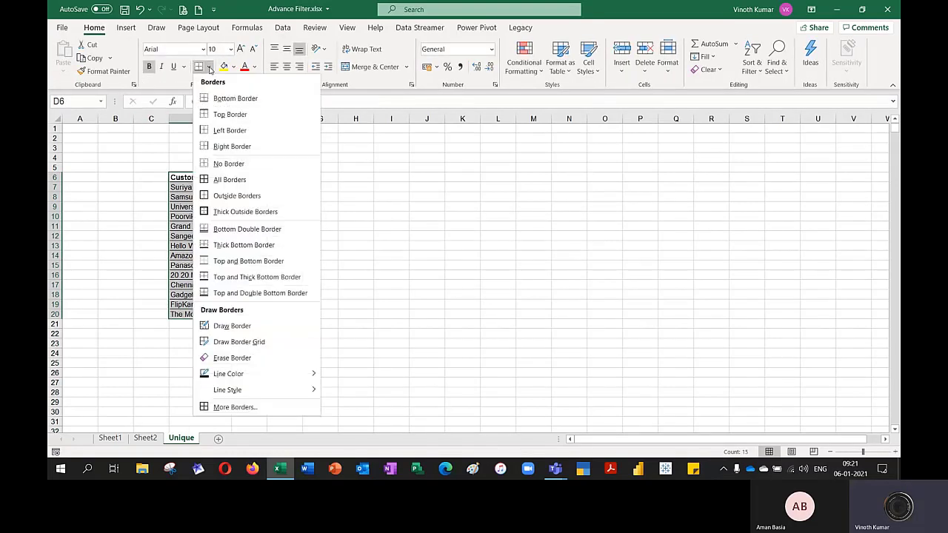
{"action": "left_click", "coordinate": [226, 179]}
{"action": "left_click", "coordinate": [377, 206]}
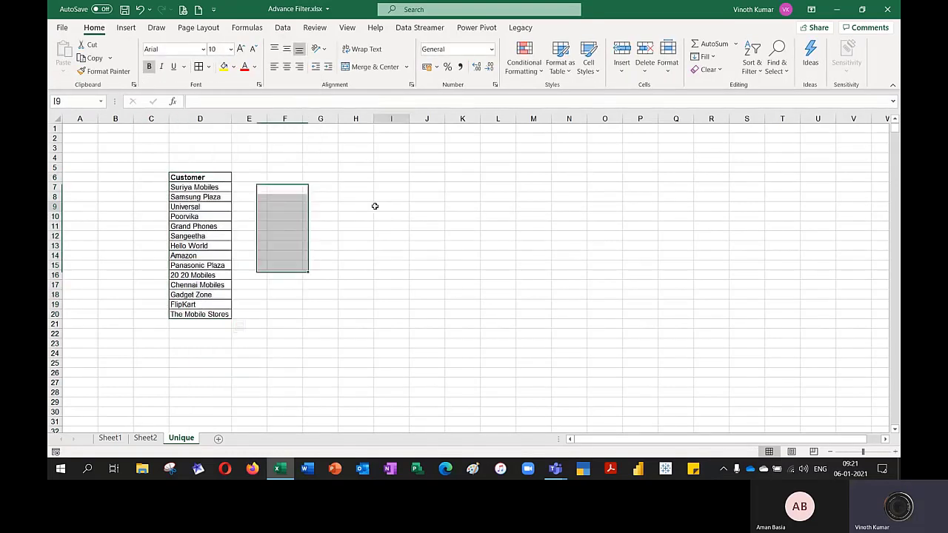
Label the deduplicated list by entering Manual in D3.
{"action": "left_click", "coordinate": [199, 148]}
{"action": "type", "text": "Manual"}
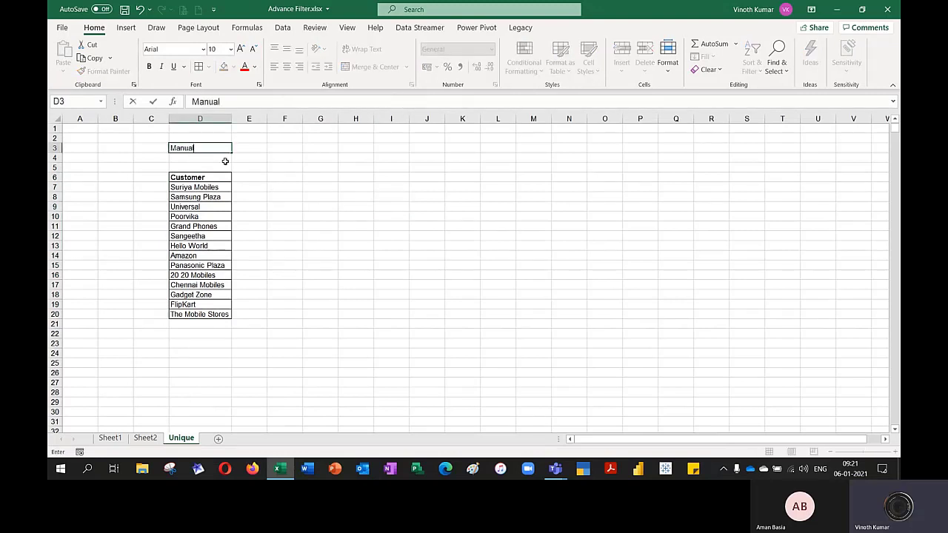
{"action": "key", "text": "Return"}
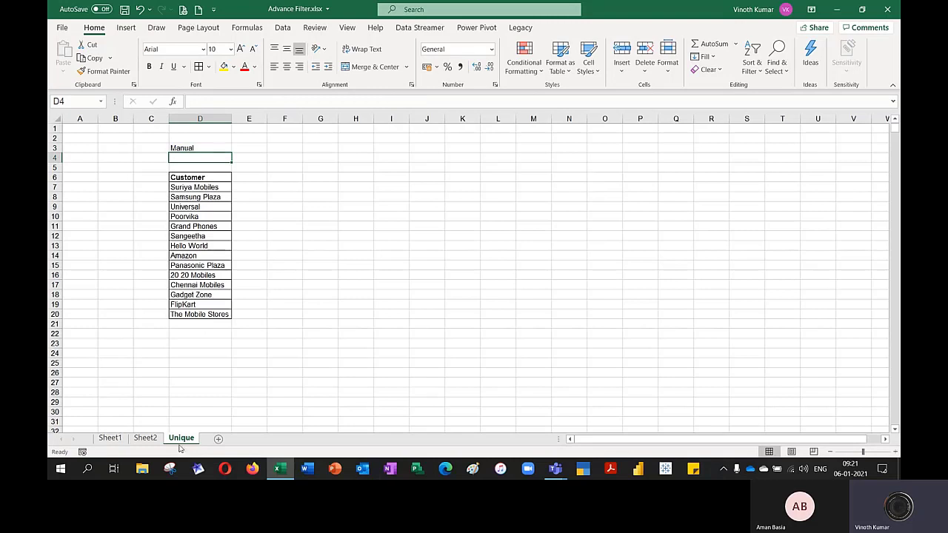
Enter the heading Advance Filter in G3 and AutoFit column G to it.
{"action": "left_click", "coordinate": [320, 151]}
{"action": "type", "text": "Ad"}
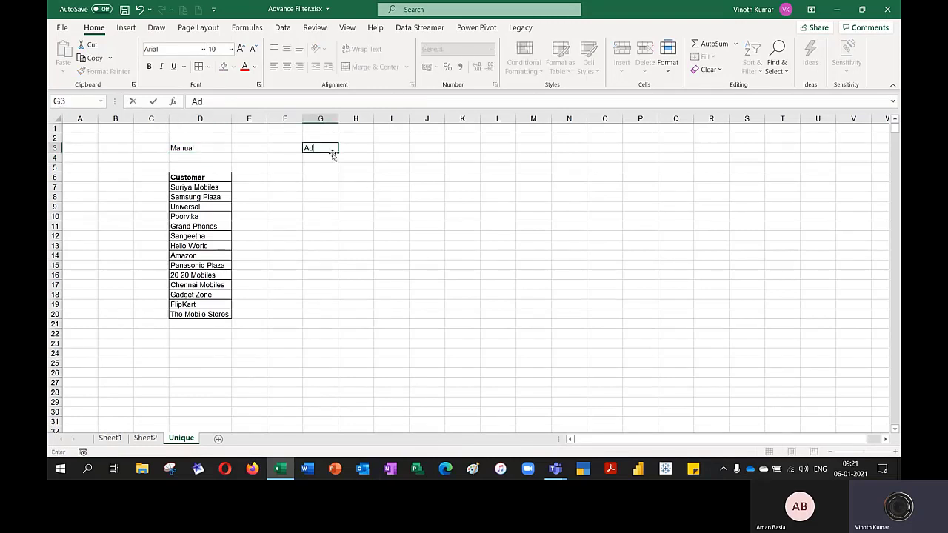
{"action": "type", "text": "vance Filter"}
{"action": "key", "text": "Return"}
{"action": "left_click", "coordinate": [332, 152]}
{"action": "key", "text": "alt+o"}
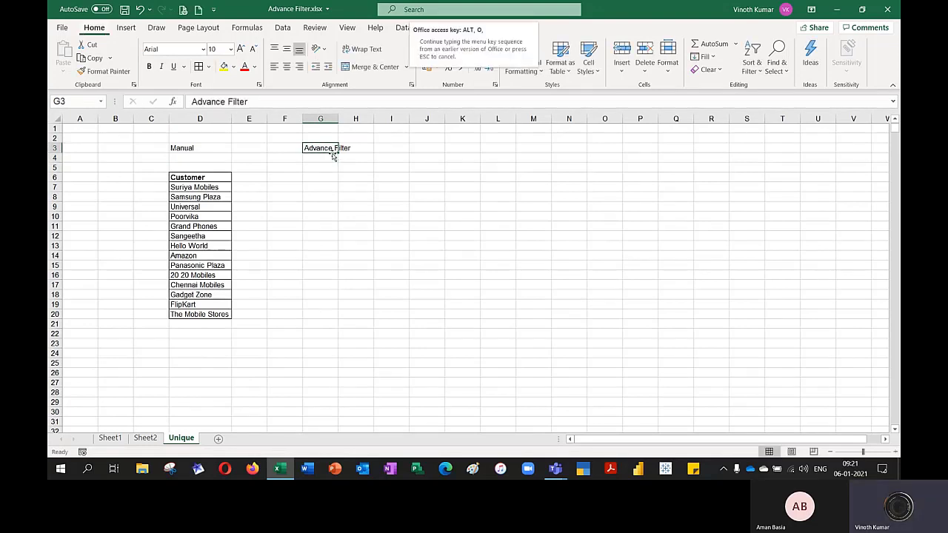
{"action": "key", "text": "c"}
{"action": "key", "text": "a"}
Delete the blank row 4 beneath the Manual and Advance Filter labels.
{"action": "key", "text": "Down"}
{"action": "key", "text": "shift+space"}
{"action": "key", "text": "ctrl+minus"}
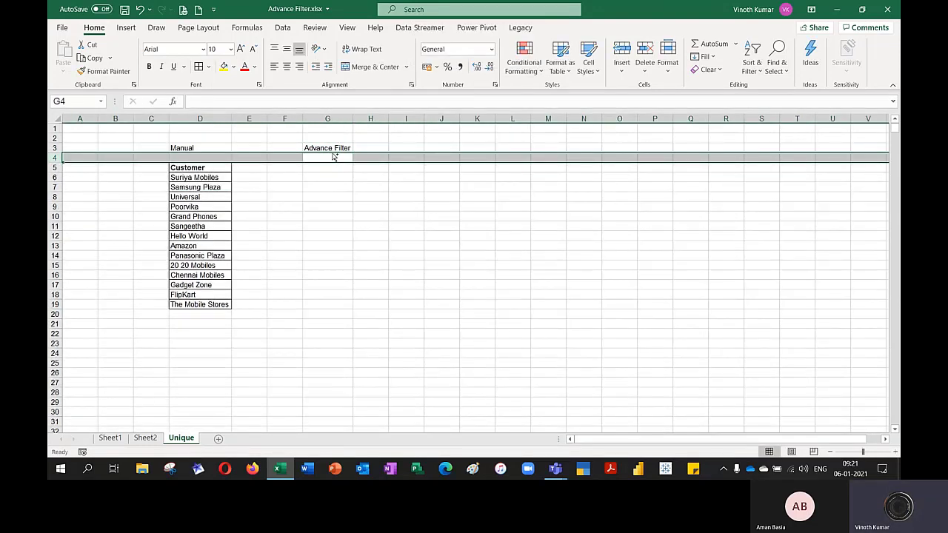
{"action": "key", "text": "Right"}
{"action": "key", "text": "Right"}
{"action": "key", "text": "Right"}
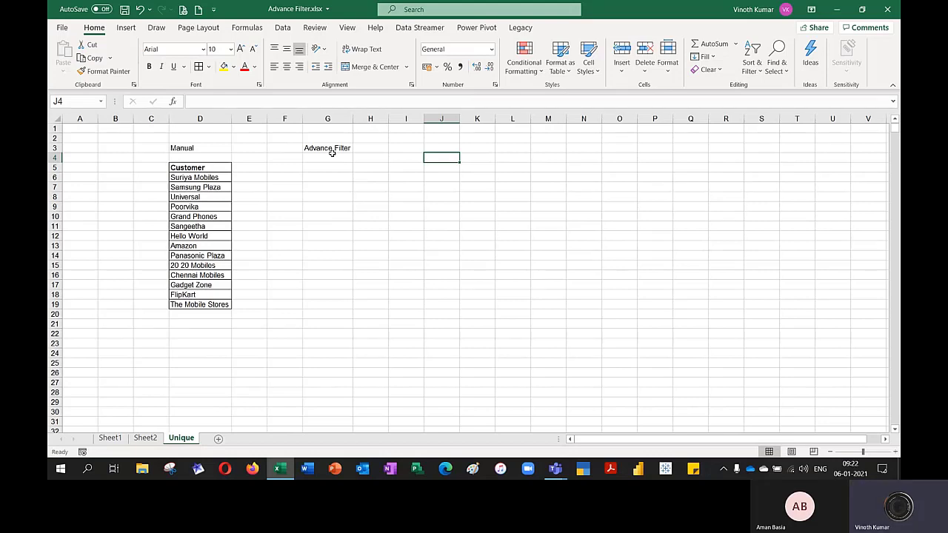
Set up an Advanced Filter that copies to another location, with the Customer column Sheet1!$E$1:$E$2000 as the list range.
{"action": "left_click", "coordinate": [338, 167]}
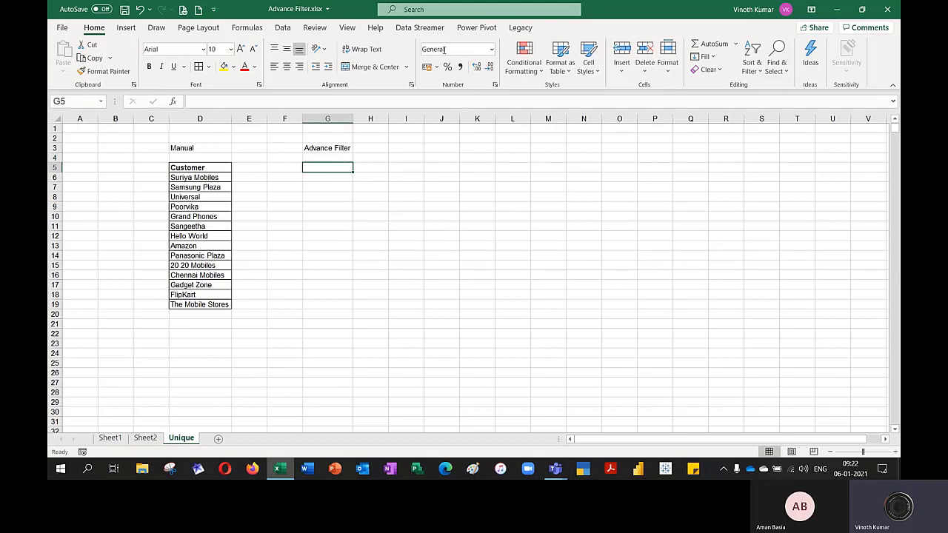
{"action": "left_click", "coordinate": [283, 29]}
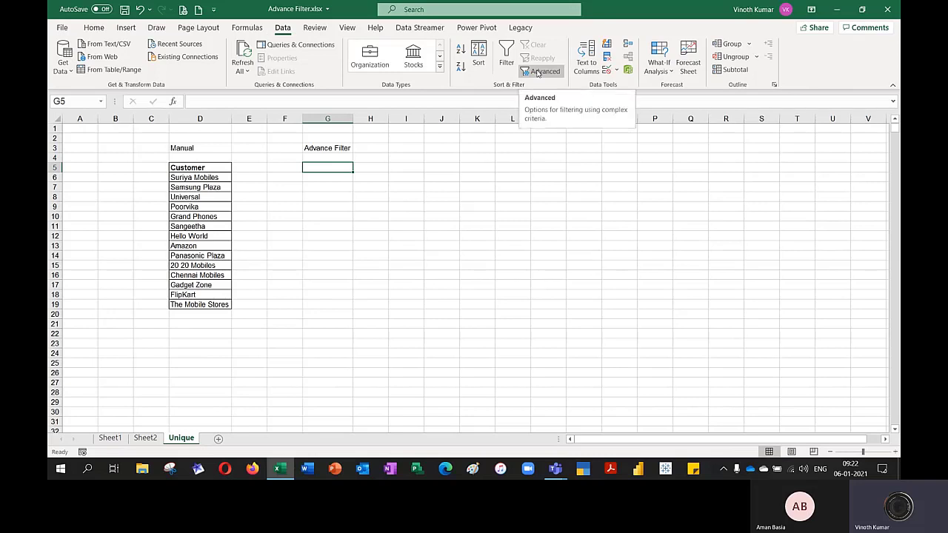
{"action": "left_click", "coordinate": [540, 72]}
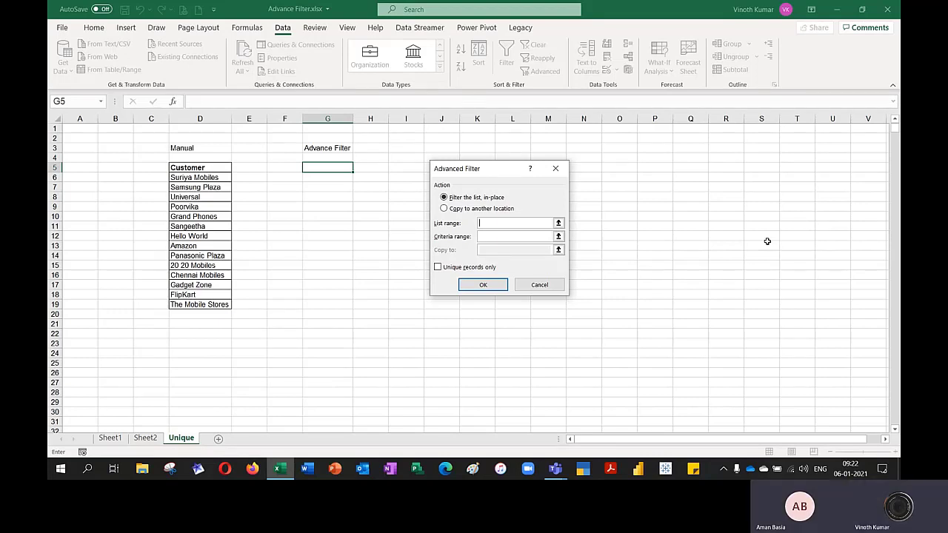
{"action": "left_click", "coordinate": [443, 209]}
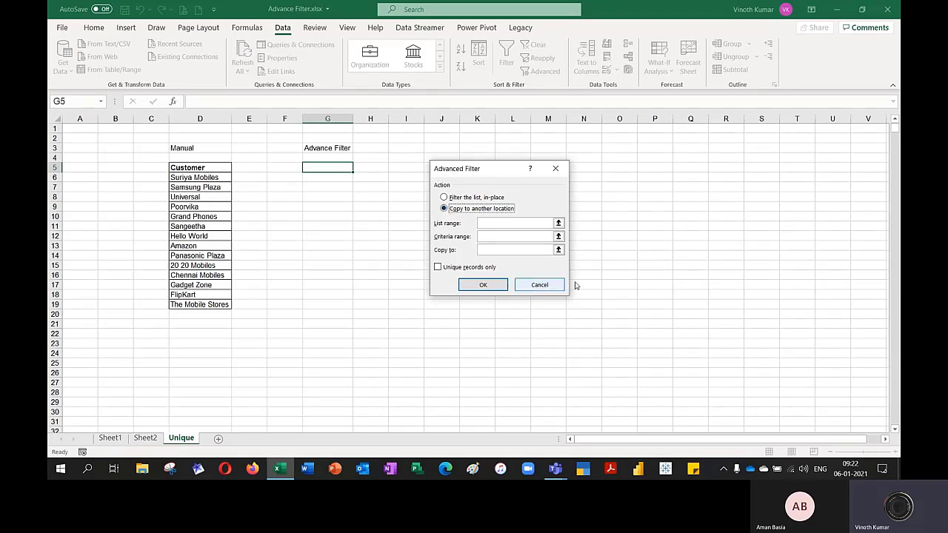
{"action": "left_click", "coordinate": [558, 223]}
{"action": "left_click", "coordinate": [111, 439]}
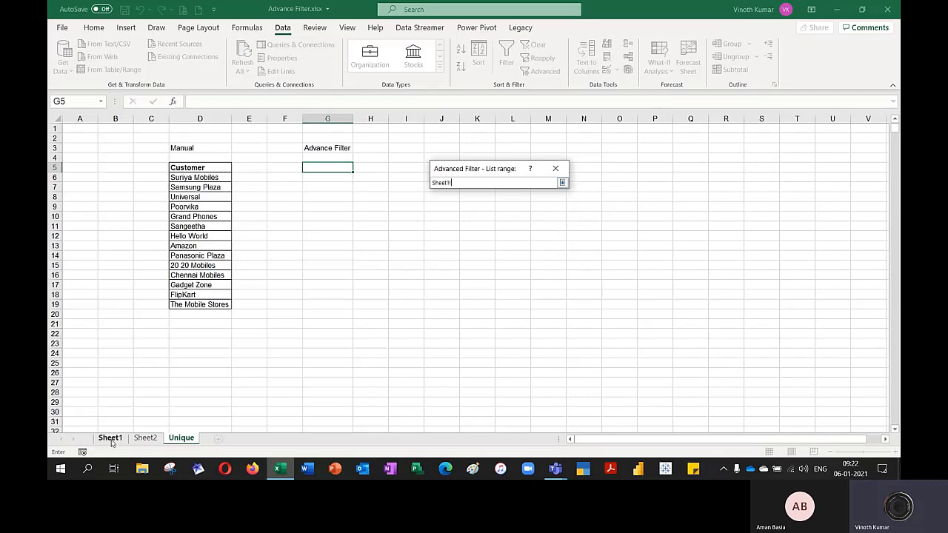
{"action": "left_click", "coordinate": [253, 243]}
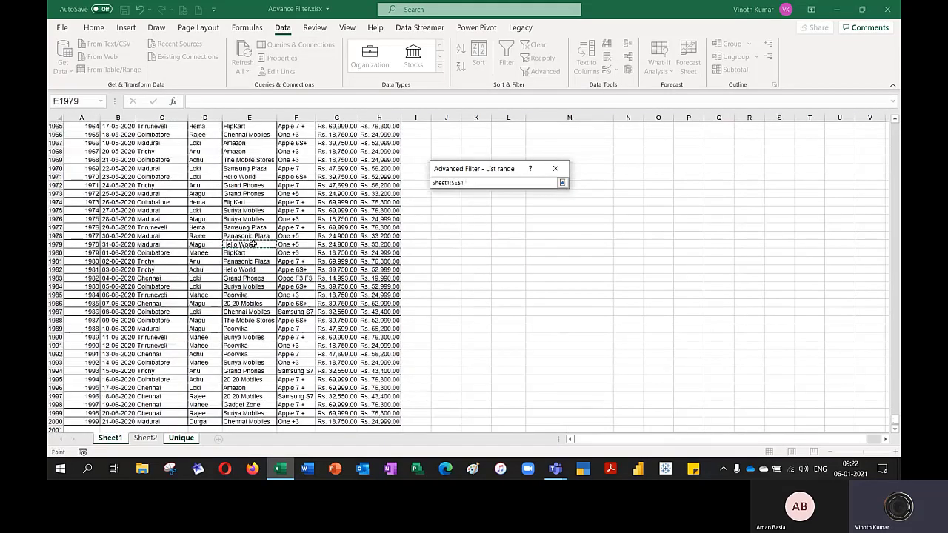
{"action": "key", "text": "ctrl+Up"}
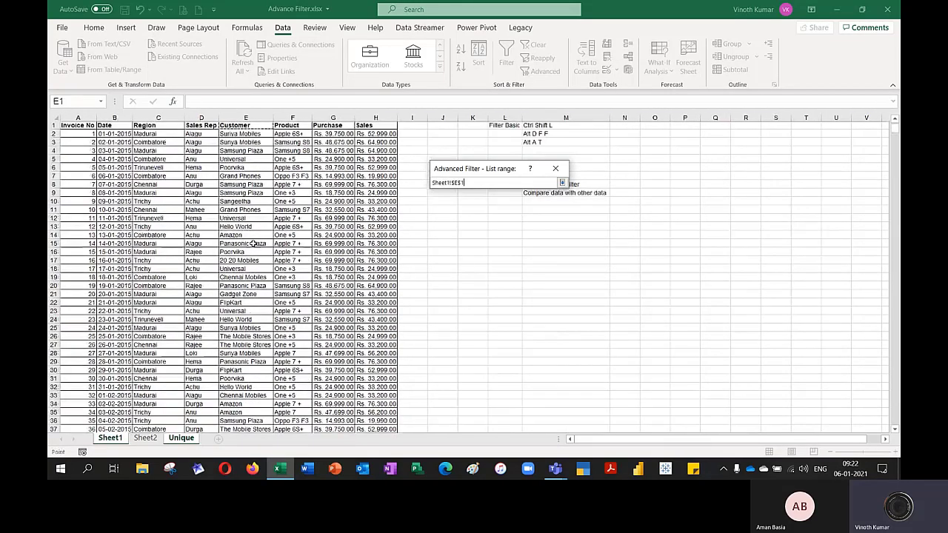
{"action": "key", "text": "ctrl+shift+Down"}
{"action": "left_click", "coordinate": [562, 182]}
{"action": "left_click_drag", "start_coordinate": [481, 168], "coordinate": [621, 144]}
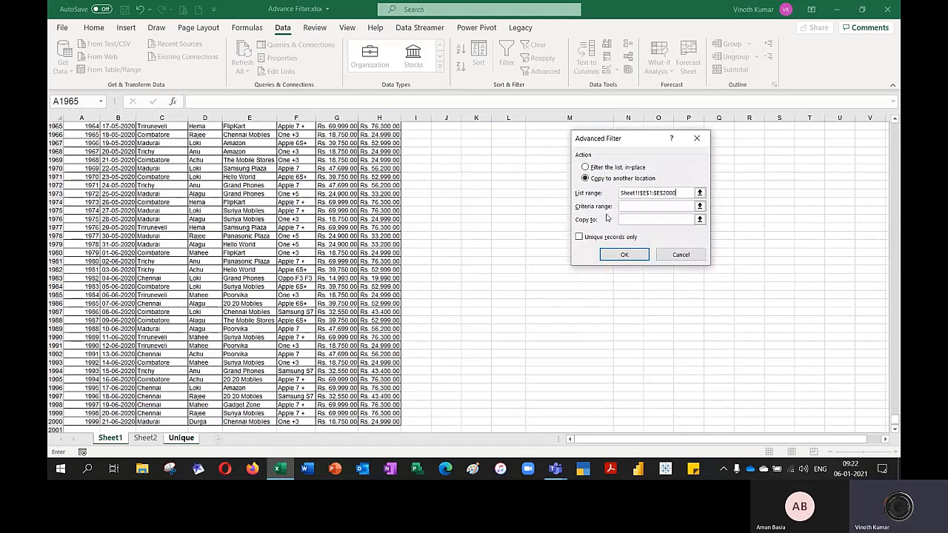
Set the Advanced Filter's copy destination to G5 on the Unique sheet and extract unique records only.
{"action": "left_click", "coordinate": [633, 222]}
{"action": "left_click", "coordinate": [634, 222]}
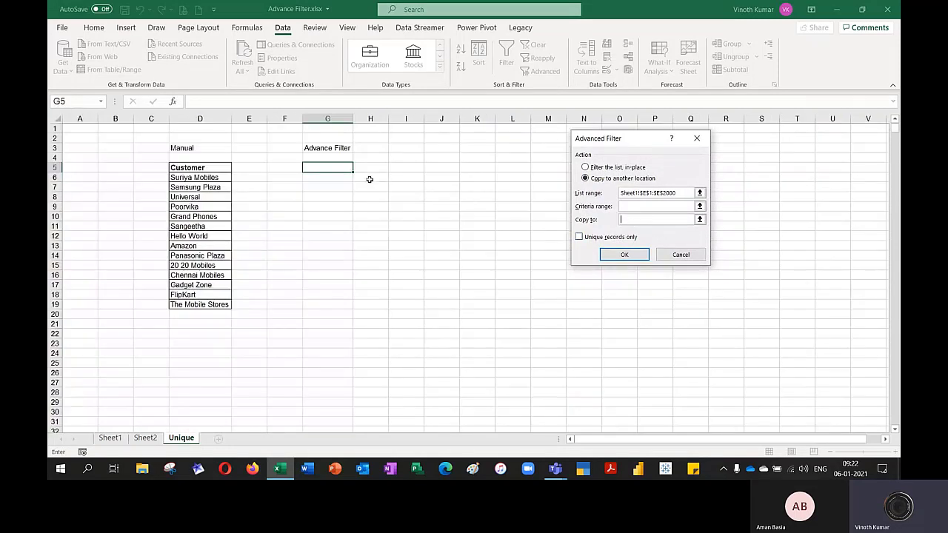
{"action": "left_click", "coordinate": [340, 169]}
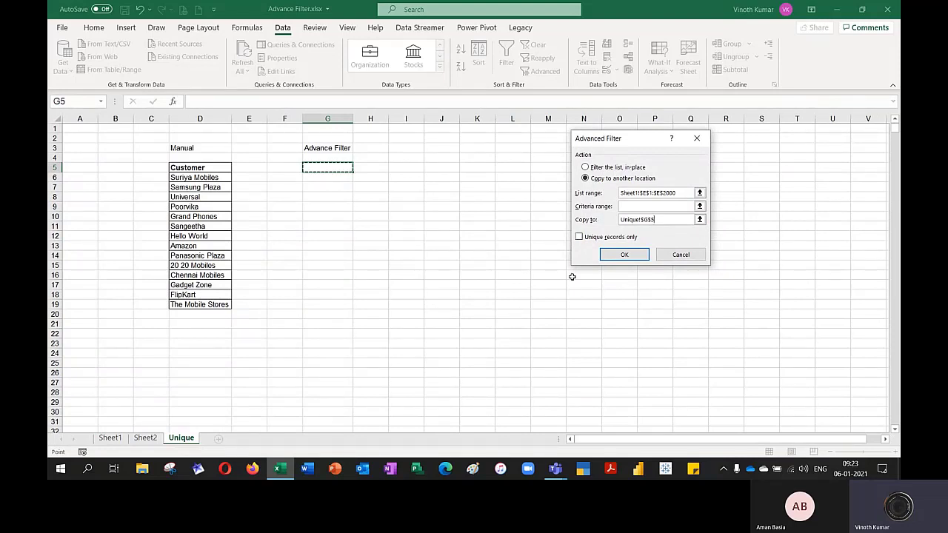
{"action": "left_click", "coordinate": [579, 237]}
{"action": "left_click", "coordinate": [636, 256]}
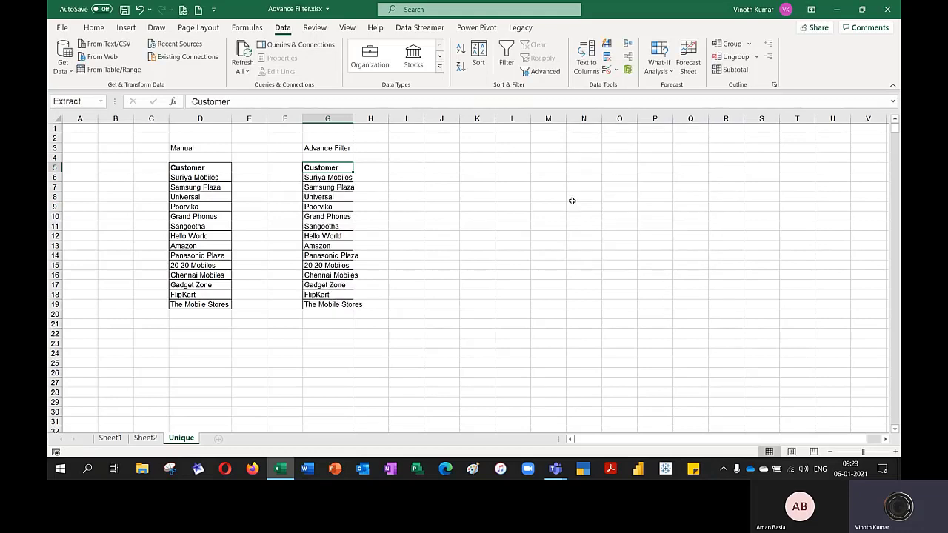
AutoFit column G to the extracted customers and apply all borders to G5:G19.
{"action": "double_click", "coordinate": [355, 118]}
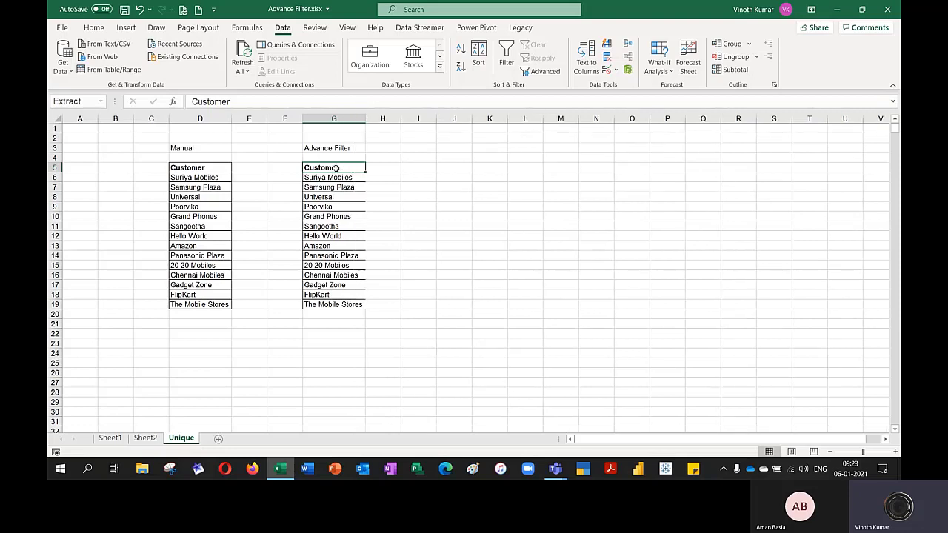
{"action": "left_click_drag", "start_coordinate": [333, 169], "coordinate": [330, 306]}
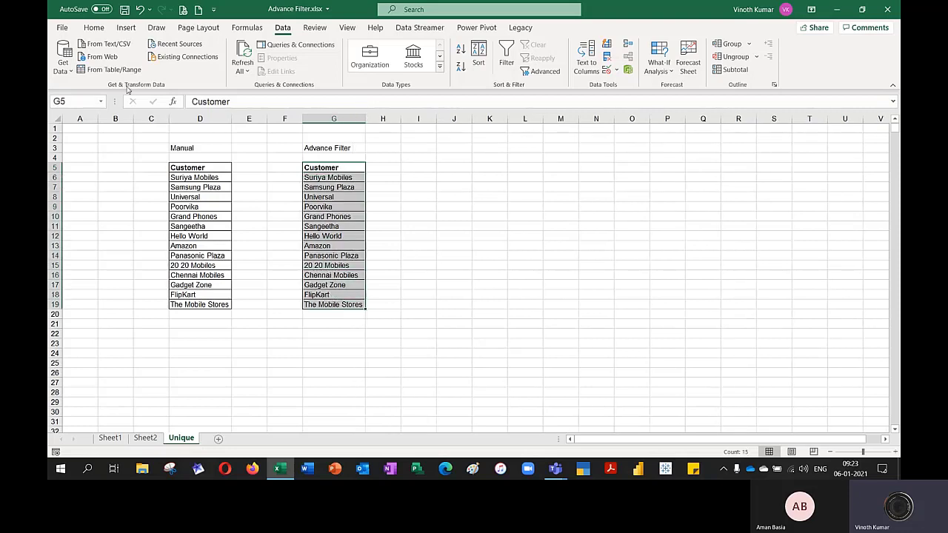
{"action": "left_click", "coordinate": [94, 27]}
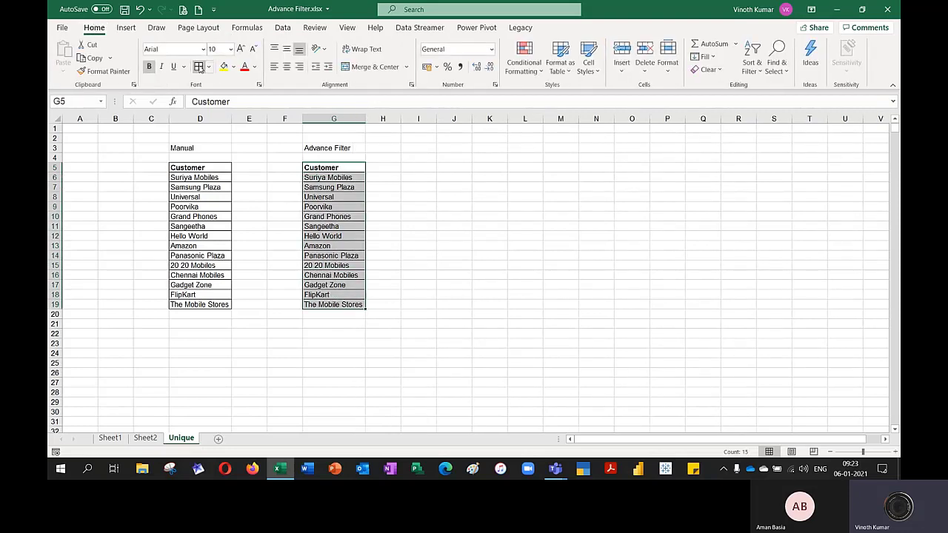
{"action": "left_click", "coordinate": [518, 265]}
Enter the heading Formula in J3 for the third extraction method.
{"action": "left_click", "coordinate": [456, 147]}
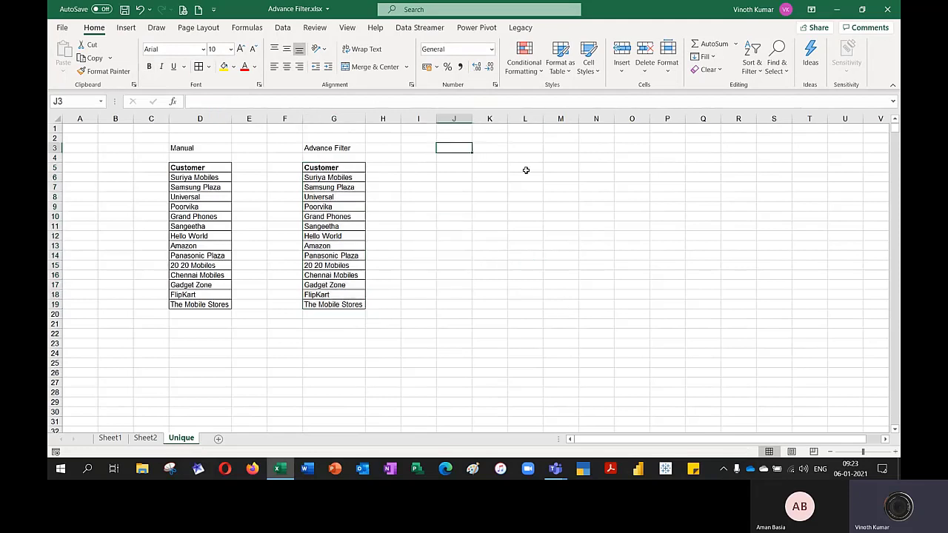
{"action": "type", "text": "Formula"}
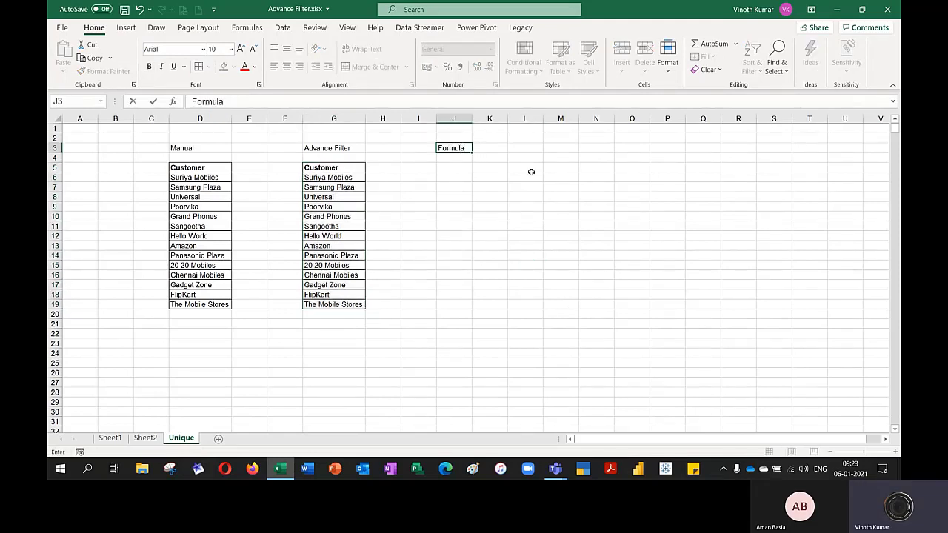
{"action": "key", "text": "Return"}
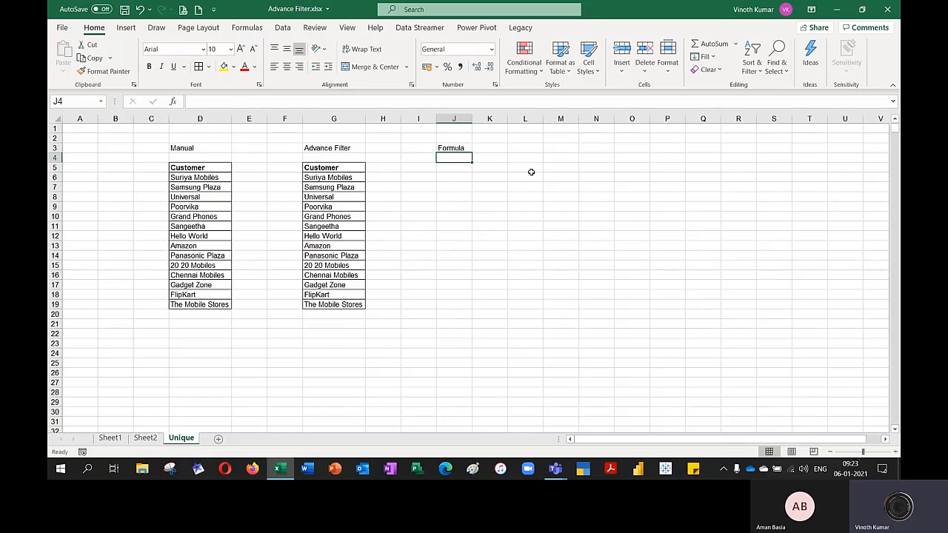
Enter the note March 2020 edition in L3, beside the Formula heading.
{"action": "key", "text": "Right"}
{"action": "key", "text": "Right"}
{"action": "key", "text": "Up"}
{"action": "type", "text": "M"}
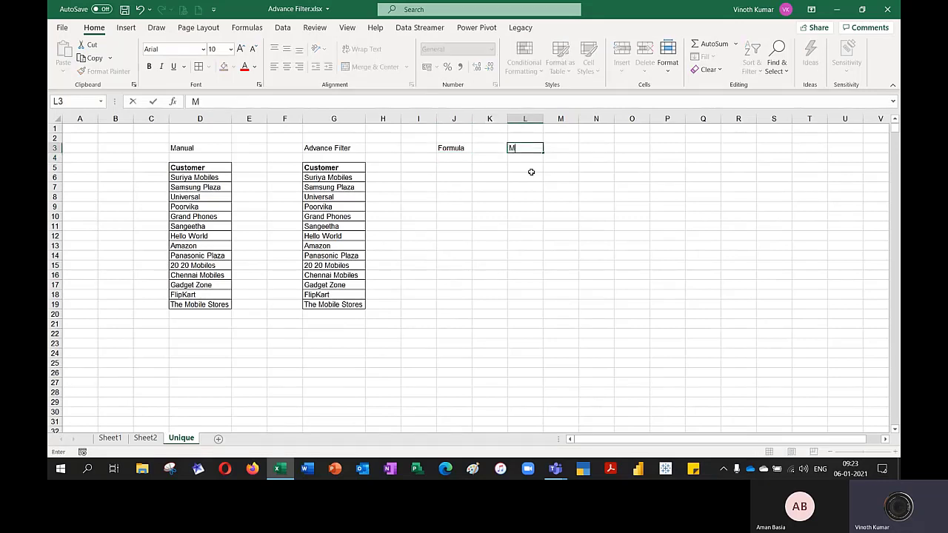
{"action": "type", "text": "arch 2020 edition"}
{"action": "key", "text": "Return"}
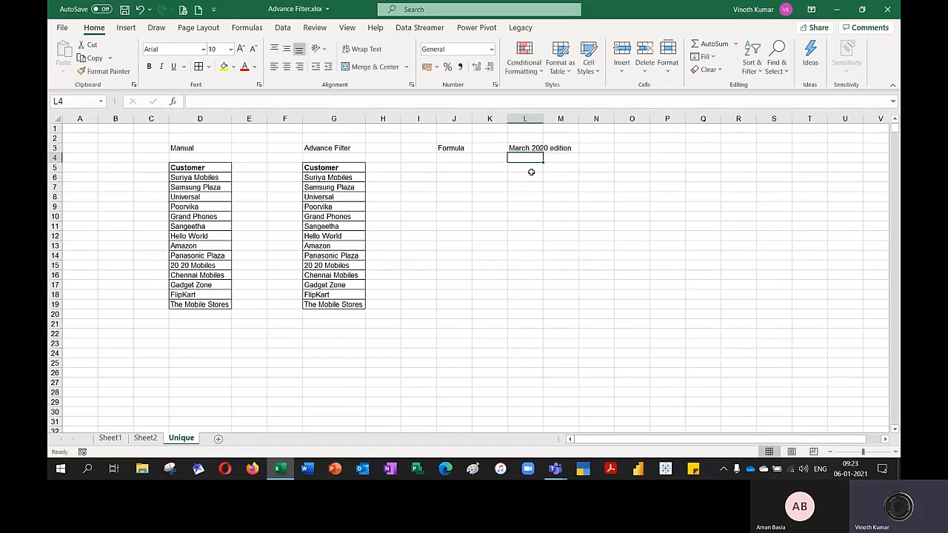
Copy the Customer heading from G5 to J5, under the Formula label.
{"action": "key", "text": "Left"}
{"action": "key", "text": "Left"}
{"action": "key", "text": "Down"}
{"action": "key", "text": "Left"}
{"action": "key", "text": "Left"}
{"action": "key", "text": "Left"}
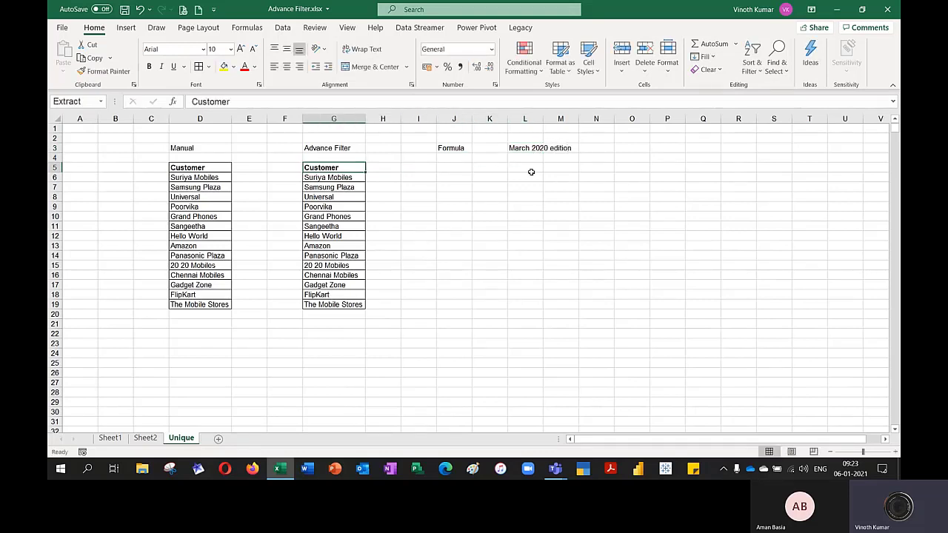
{"action": "key", "text": "ctrl+c"}
{"action": "key", "text": "Right"}
{"action": "key", "text": "Right"}
{"action": "key", "text": "Right"}
{"action": "key", "text": "ctrl+v"}
{"action": "key", "text": "Escape"}
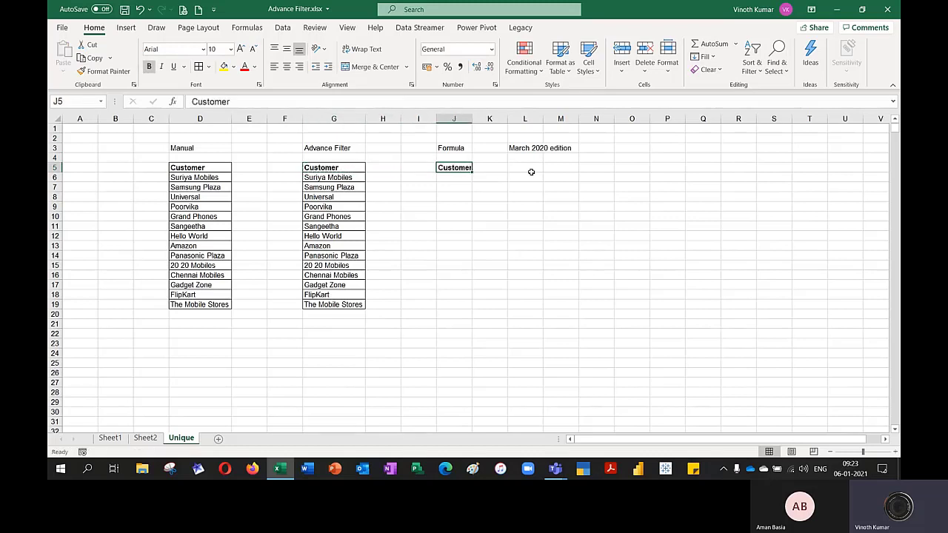
AutoFit column J to the pasted Customer heading.
{"action": "key", "text": "alt+h"}
{"action": "key", "text": "o"}
{"action": "key", "text": "i"}
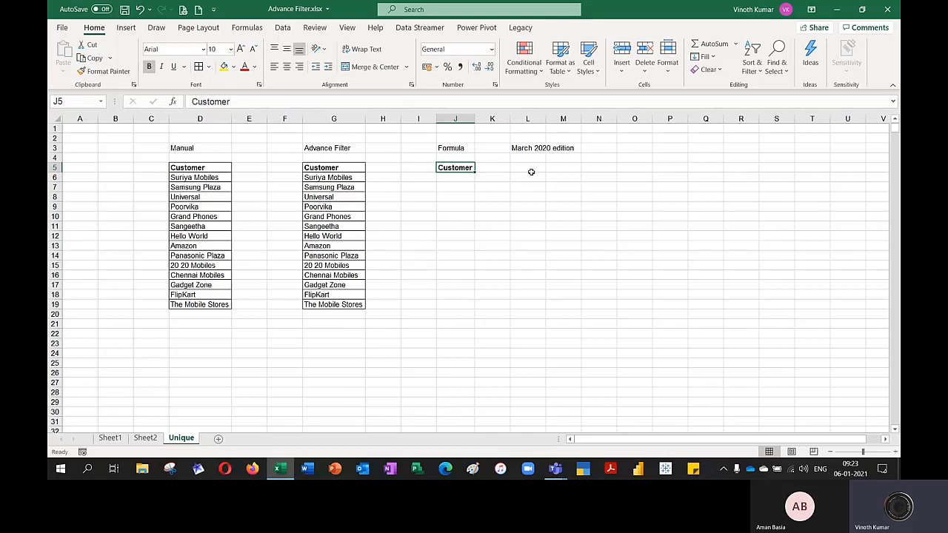
Enter =UNIQUE(Sheet1!E2:E2000) in J6 to list the distinct customers under the Formula heading.
{"action": "key", "text": "Down"}
{"action": "type", "text": "=uni"}
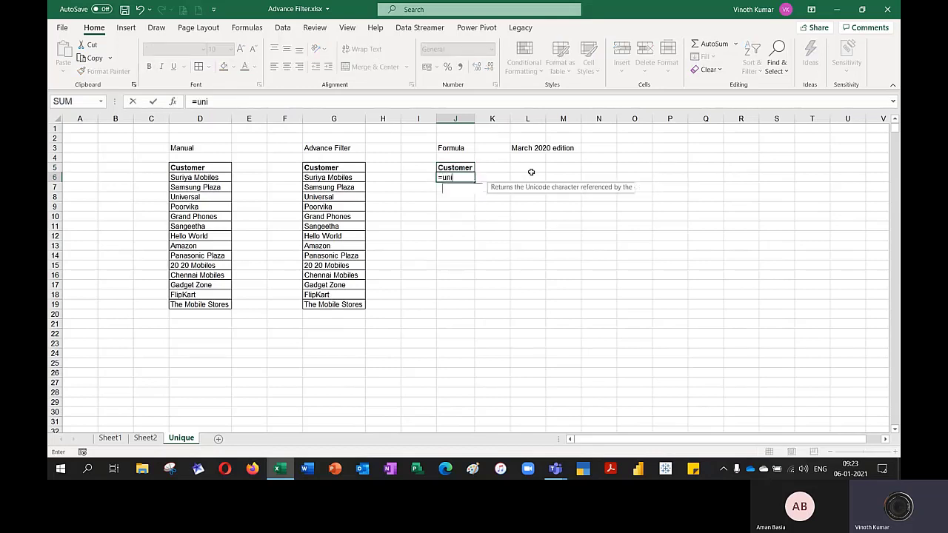
{"action": "type", "text": "q"}
{"action": "key", "text": "Tab"}
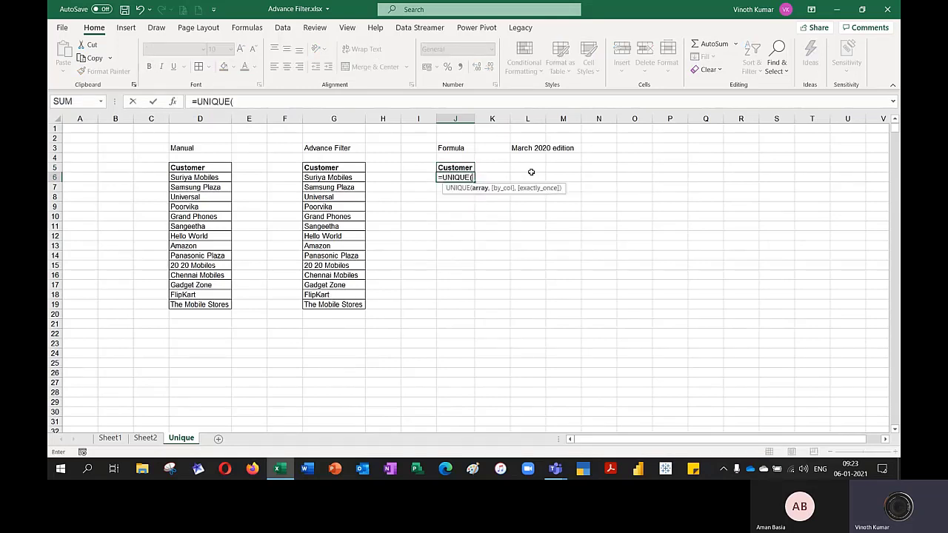
{"action": "left_click", "coordinate": [111, 439]}
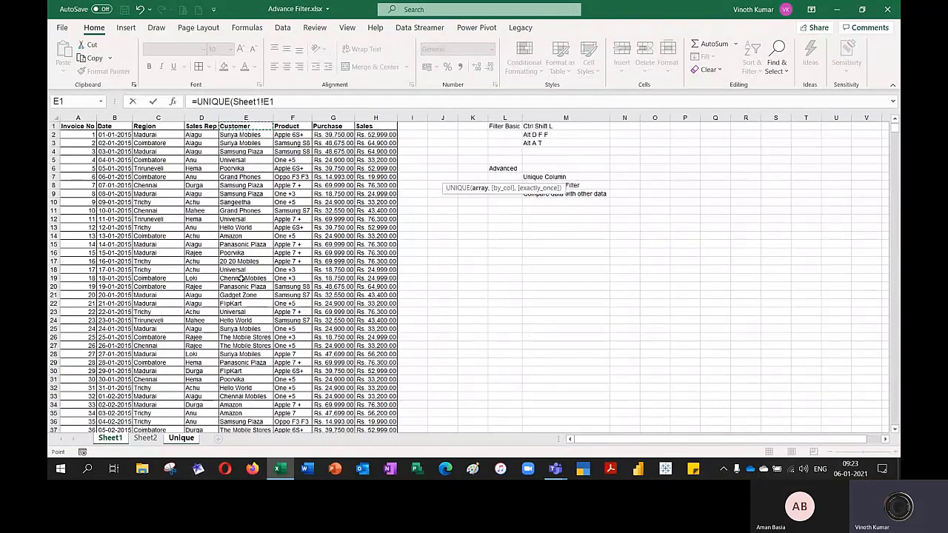
{"action": "key", "text": "Down"}
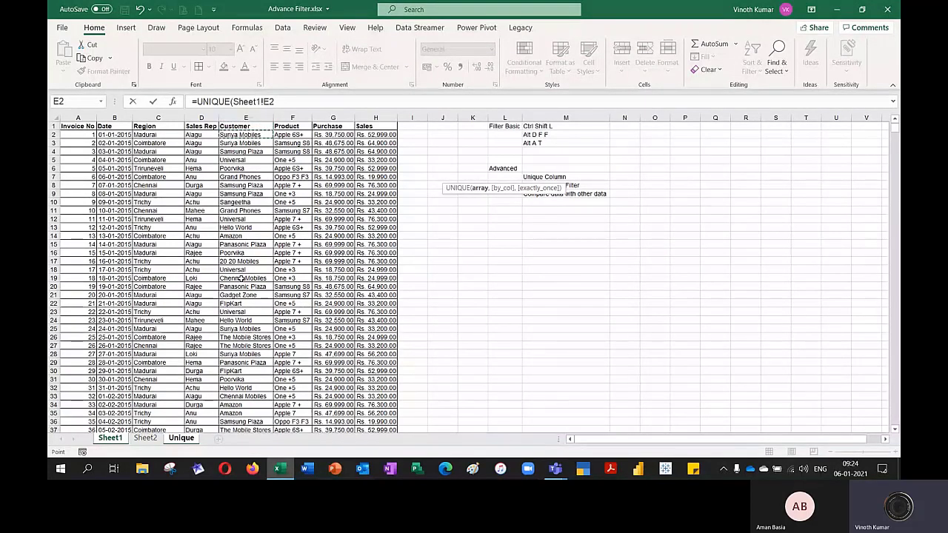
{"action": "key", "text": "ctrl+shift+Down"}
{"action": "type", "text": ")"}
{"action": "key", "text": "Return"}
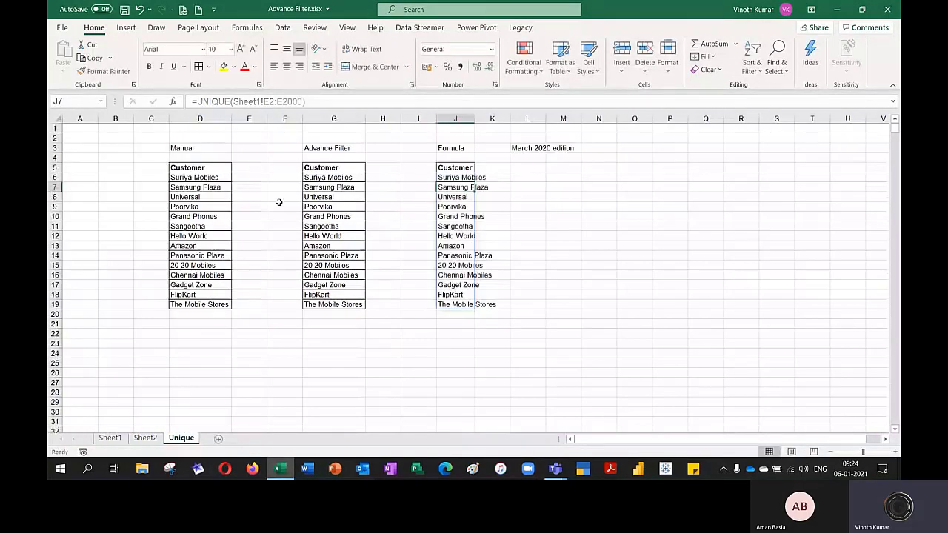
AutoFit column J to the customer names and apply all borders to J5:J19.
{"action": "double_click", "coordinate": [474, 119]}
{"action": "left_click", "coordinate": [587, 216]}
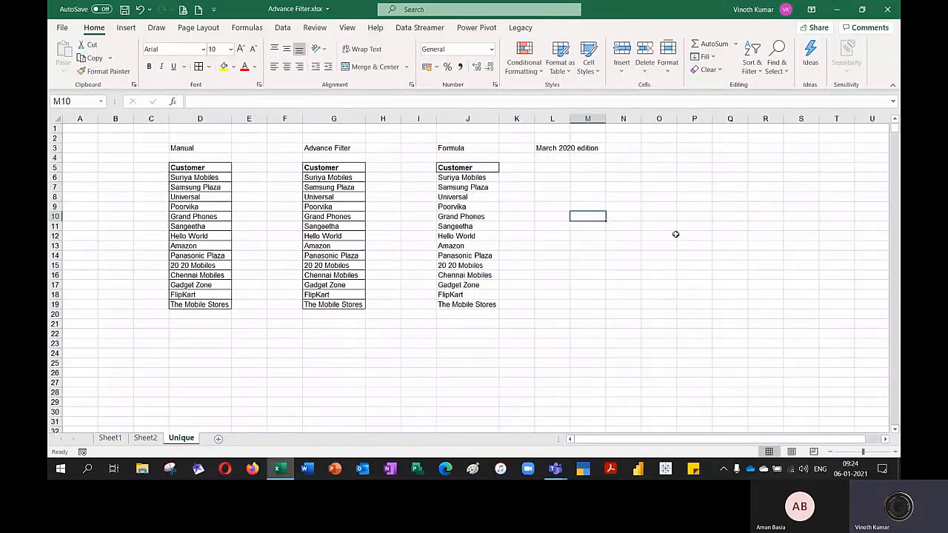
{"action": "left_click_drag", "start_coordinate": [474, 170], "coordinate": [471, 304]}
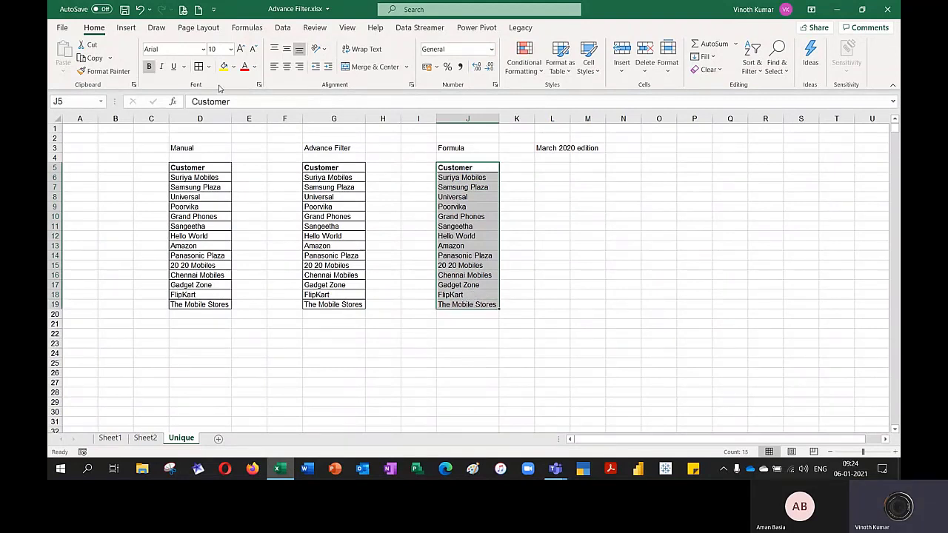
{"action": "left_click", "coordinate": [625, 313]}
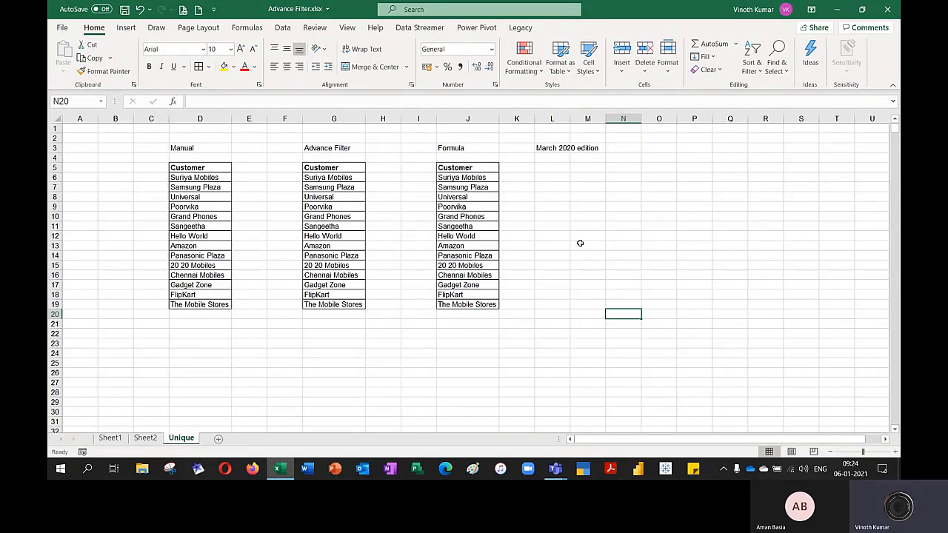
Wrap the J6 formula in SORT so it reads =SORT(UNIQUE(Sheet1!E2:E2000)).
{"action": "left_click", "coordinate": [476, 180]}
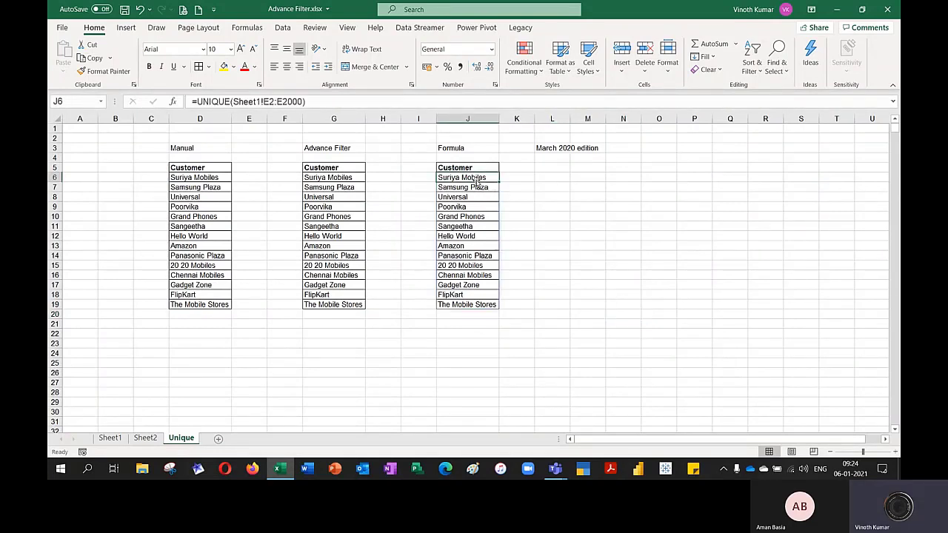
{"action": "key", "text": "Home"}
{"action": "key", "text": "XF86MonBrightnessDown"}
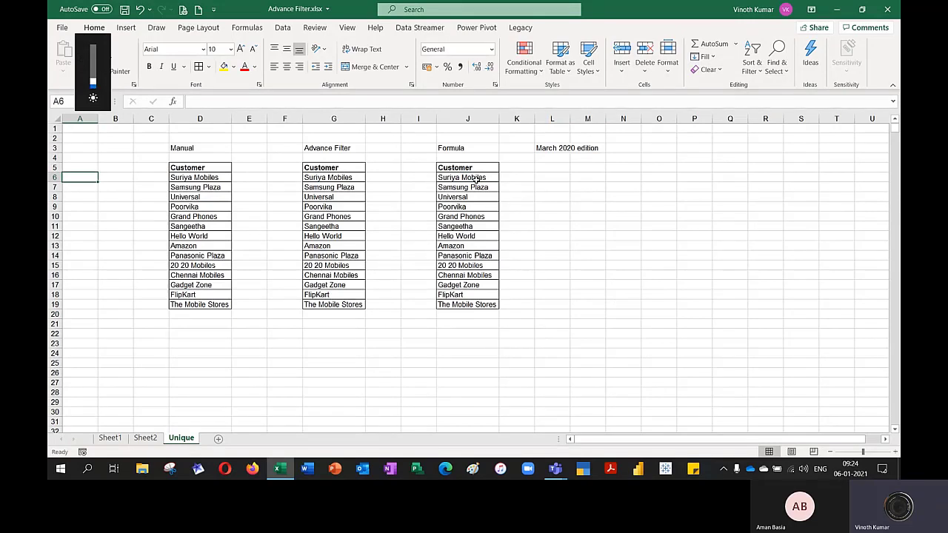
{"action": "key", "text": "F2"}
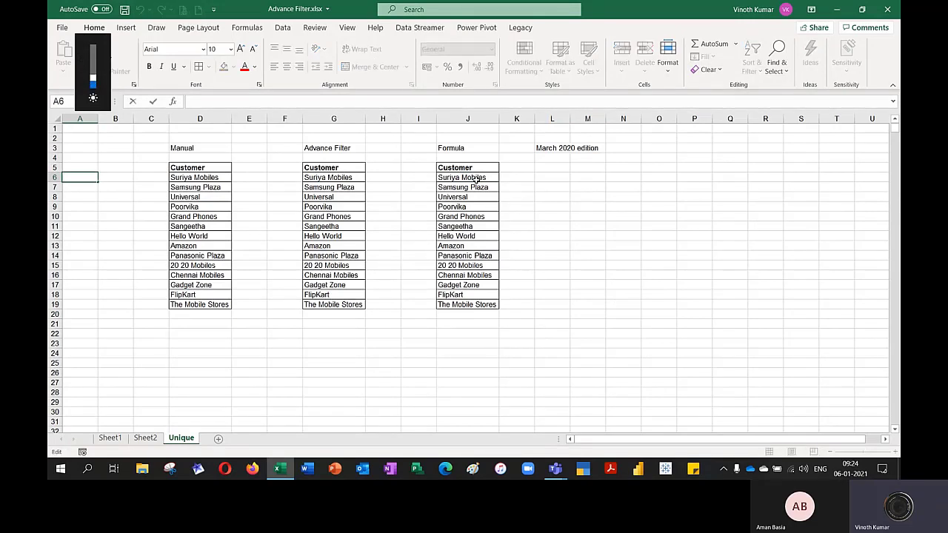
{"action": "double_click", "coordinate": [475, 178]}
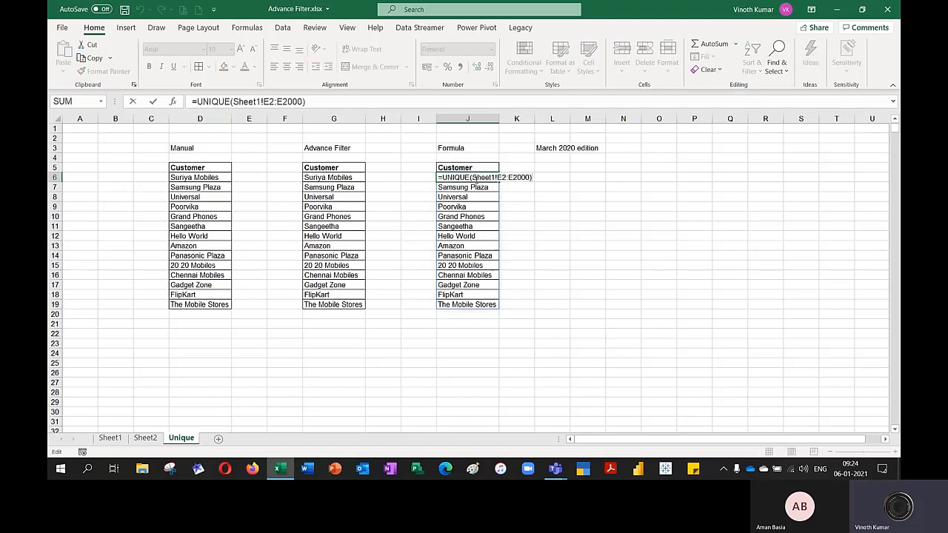
{"action": "type", "text": "SORT("}
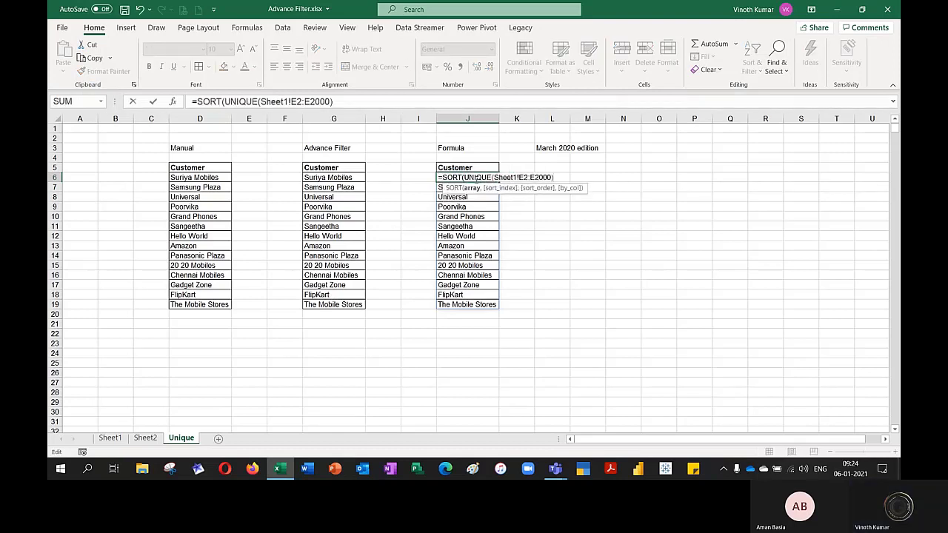
{"action": "type", "text": ")"}
{"action": "key", "text": "Return"}
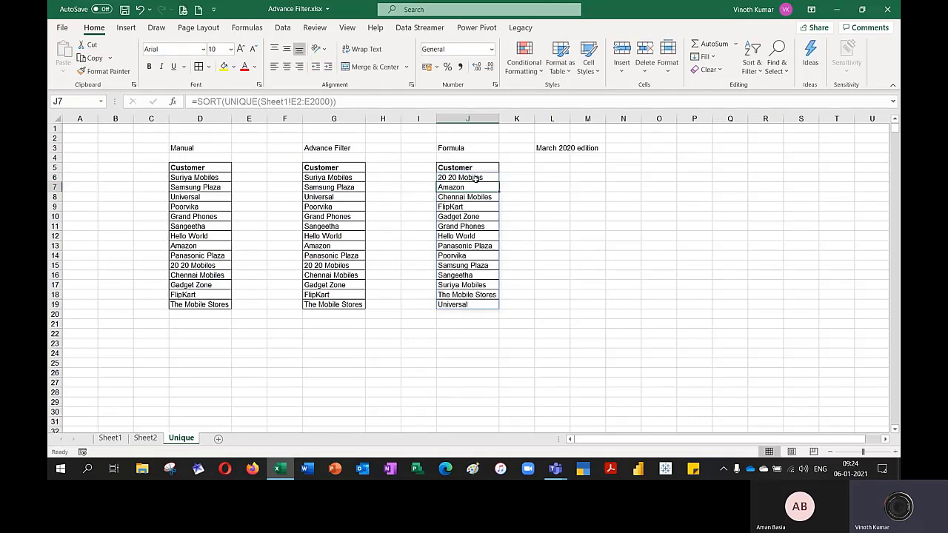
Compare the customer lists under Manual, Advance Filter and Formula, checking which cells hold a formula and which hold plain values.
{"action": "left_click", "coordinate": [476, 178]}
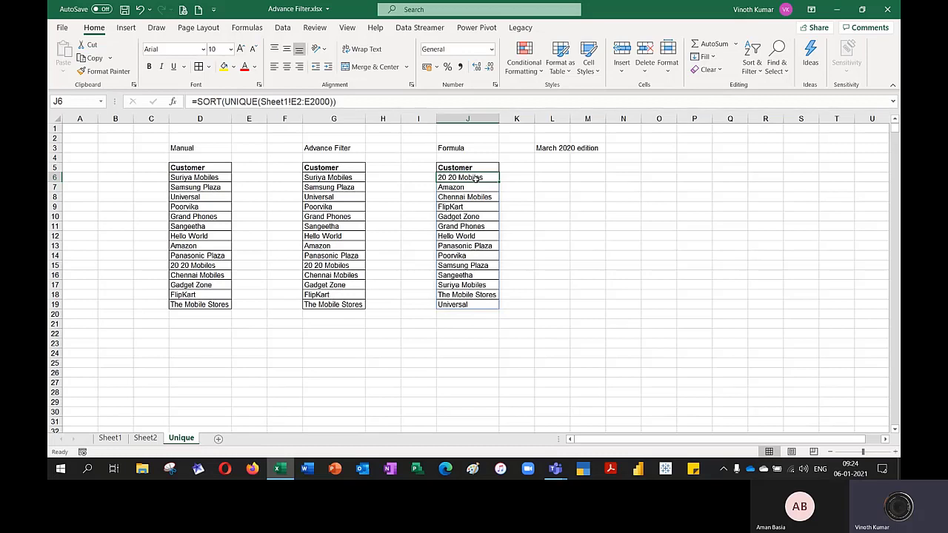
{"action": "key", "text": "Left"}
{"action": "key", "text": "Left"}
{"action": "key", "text": "Left"}
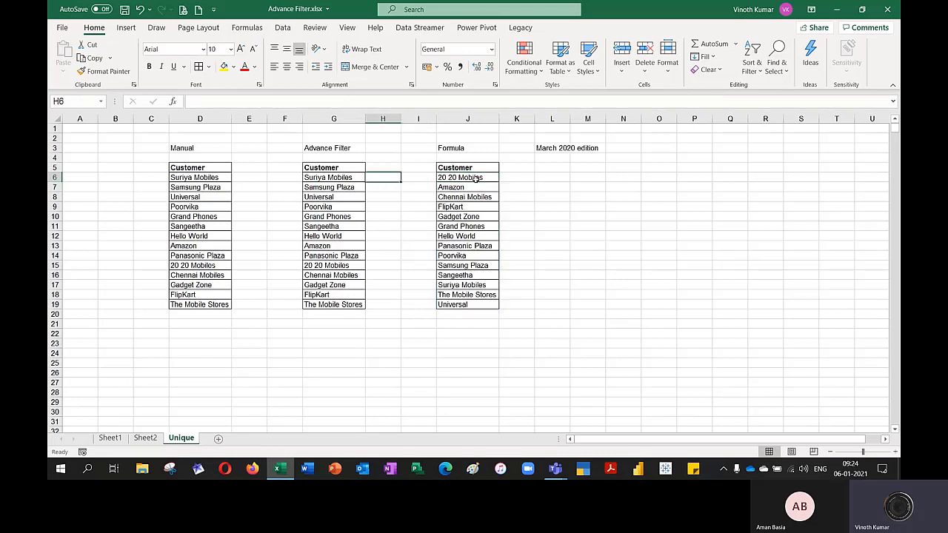
{"action": "key", "text": "ctrl+shift+Down"}
{"action": "key", "text": "Left"}
{"action": "key", "text": "Left"}
{"action": "key", "text": "Left"}
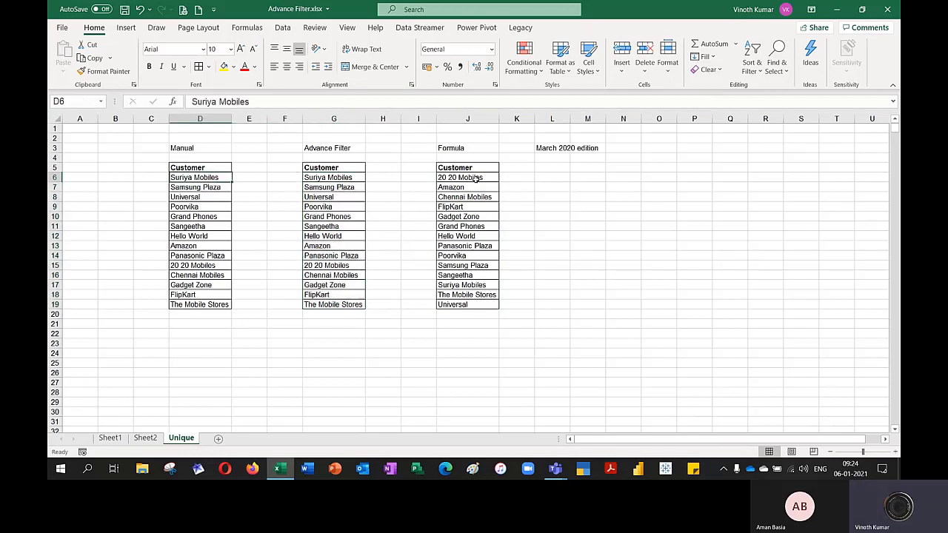
{"action": "key", "text": "ctrl+shift+Down"}
{"action": "key", "text": "Right"}
{"action": "key", "text": "Right"}
{"action": "key", "text": "Right"}
{"action": "key", "text": "Right"}
{"action": "key", "text": "Right"}
{"action": "key", "text": "Right"}
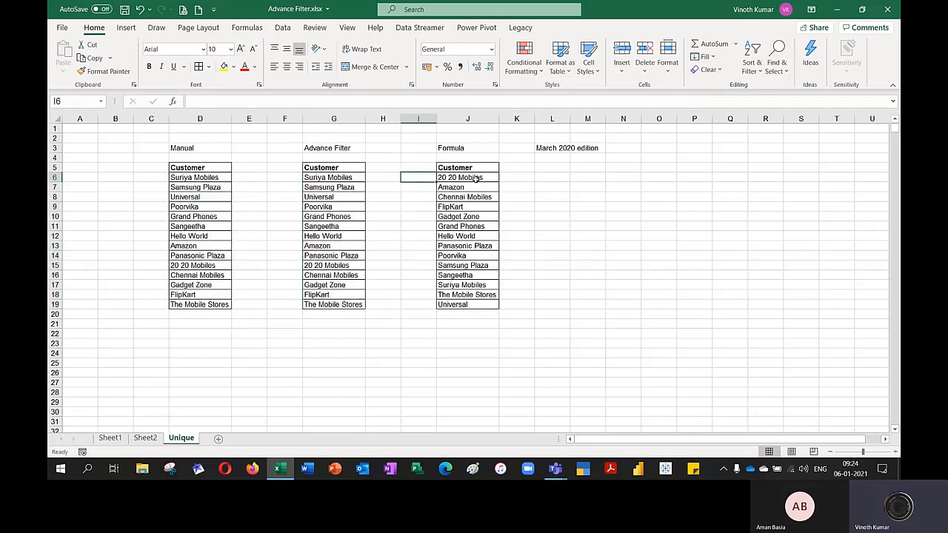
{"action": "key", "text": "ctrl+shift+Down"}
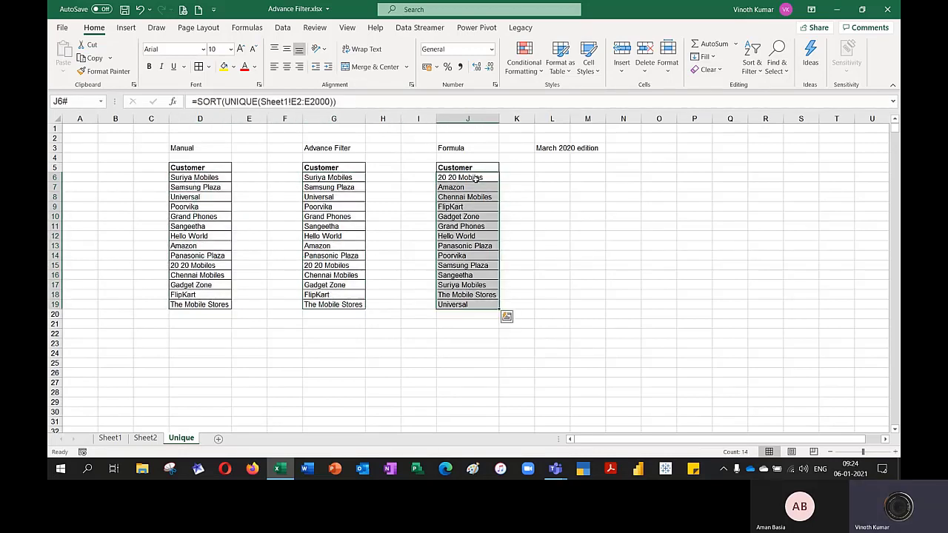
Enter =FORMULATEXT(J6) in M6 to show the sorted unique formula as text.
{"action": "key", "text": "Right"}
{"action": "key", "text": "Right"}
{"action": "key", "text": "Right"}
{"action": "type", "text": "=form"}
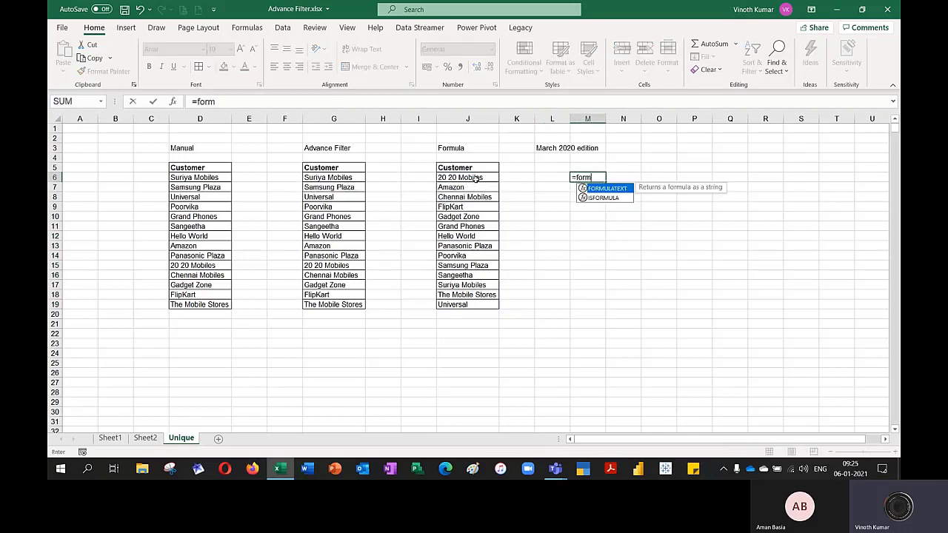
{"action": "key", "text": "Tab"}
{"action": "type", "text": "J6)"}
{"action": "key", "text": "Return"}
{"action": "key", "text": "Up"}
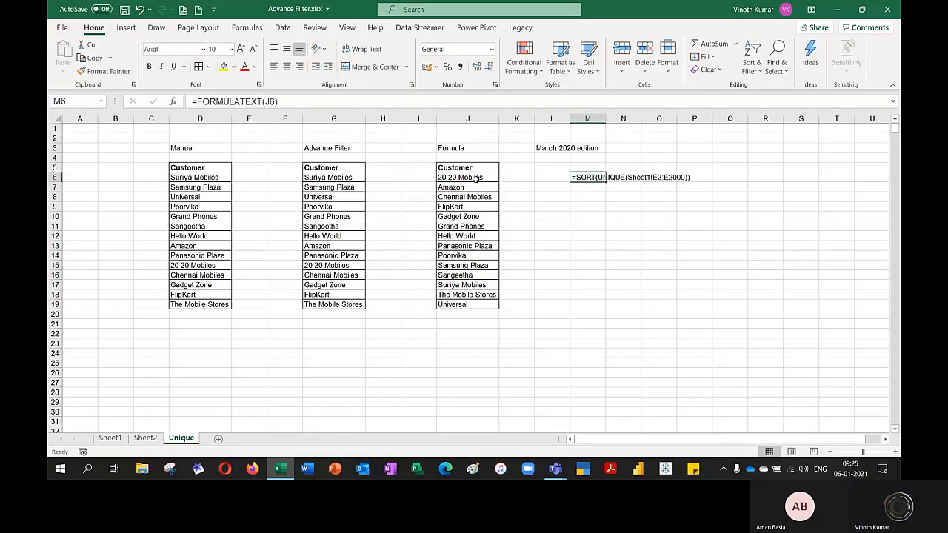
Merge and center M6:P6, fill it yellow and make the formula text bold.
{"action": "key", "text": "shift+Right"}
{"action": "key", "text": "shift+Right"}
{"action": "key", "text": "shift+Right"}
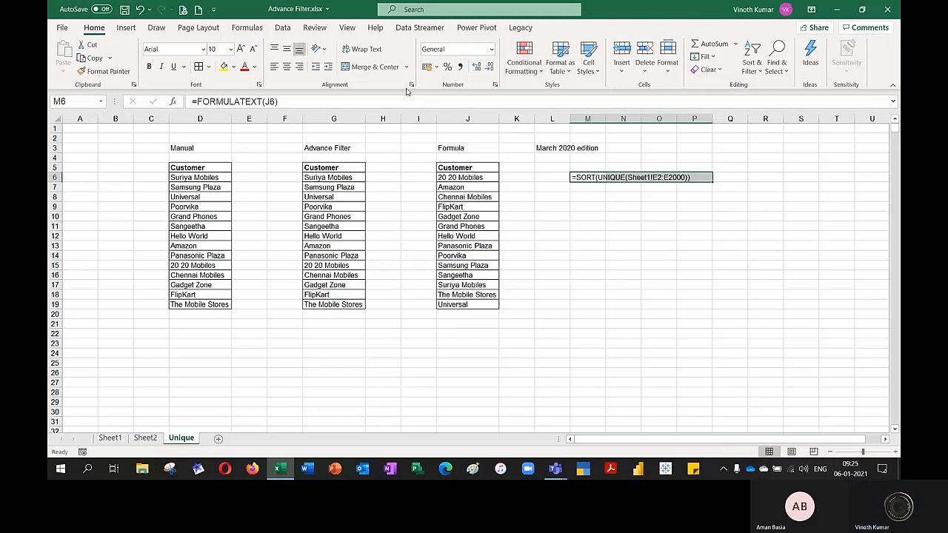
{"action": "left_click", "coordinate": [374, 67]}
{"action": "left_click", "coordinate": [224, 67]}
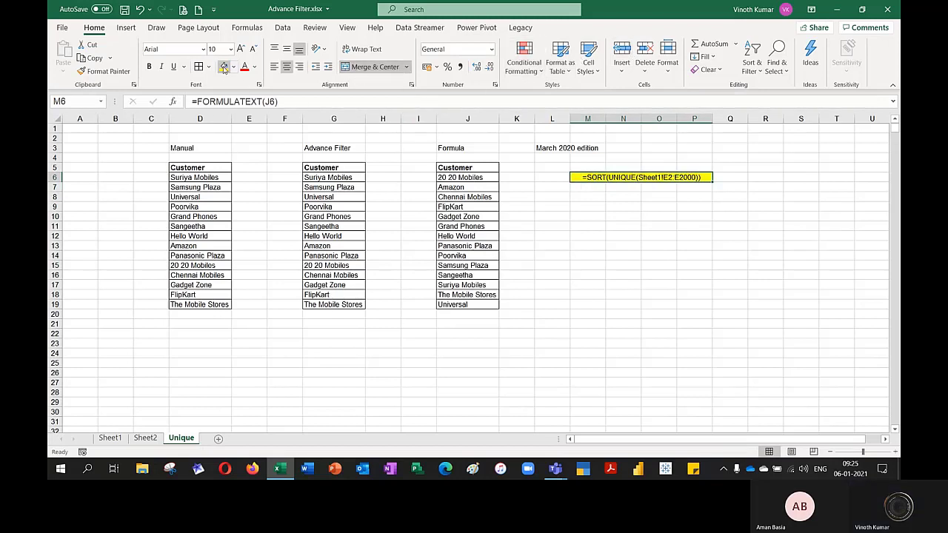
{"action": "left_click", "coordinate": [150, 67]}
{"action": "left_click", "coordinate": [694, 283]}
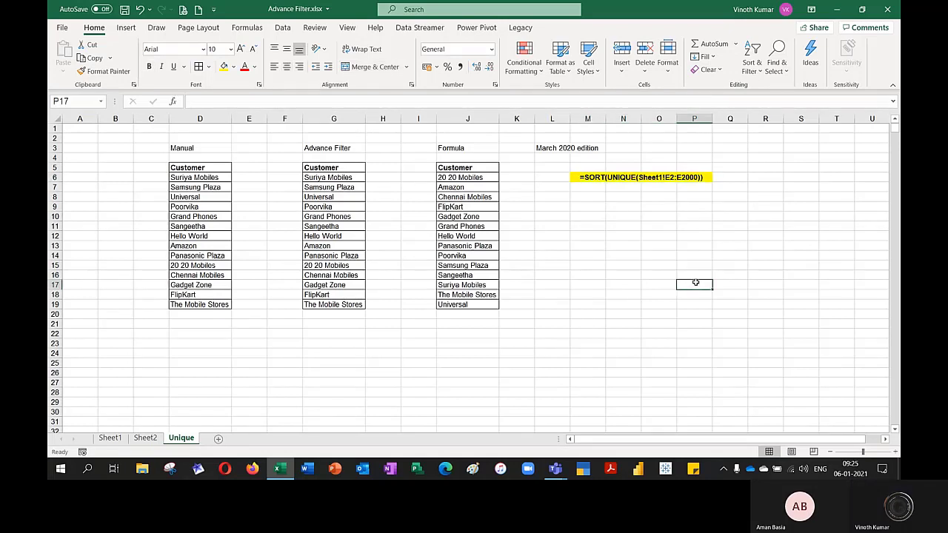
Apply a thick outside border to the merged formula text cell M6:P6.
{"action": "left_click", "coordinate": [708, 179]}
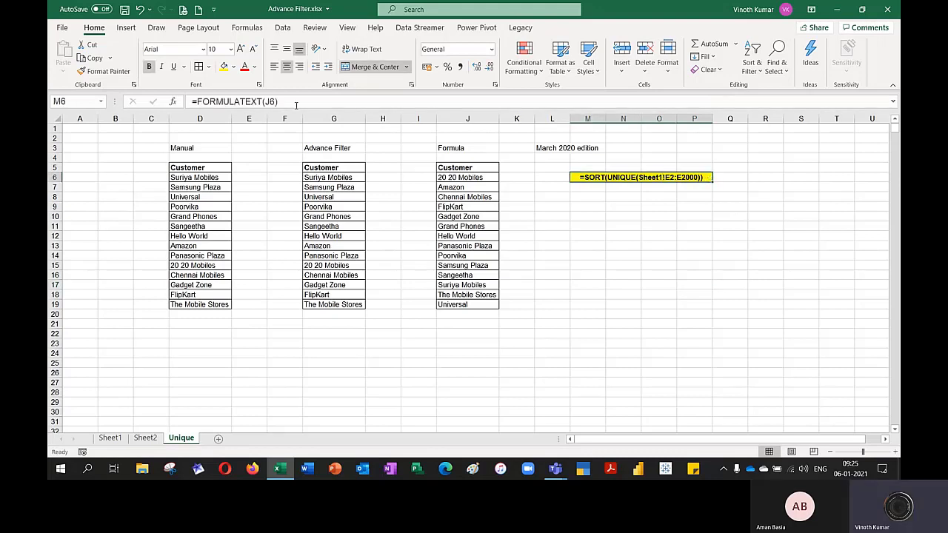
{"action": "left_click", "coordinate": [209, 66]}
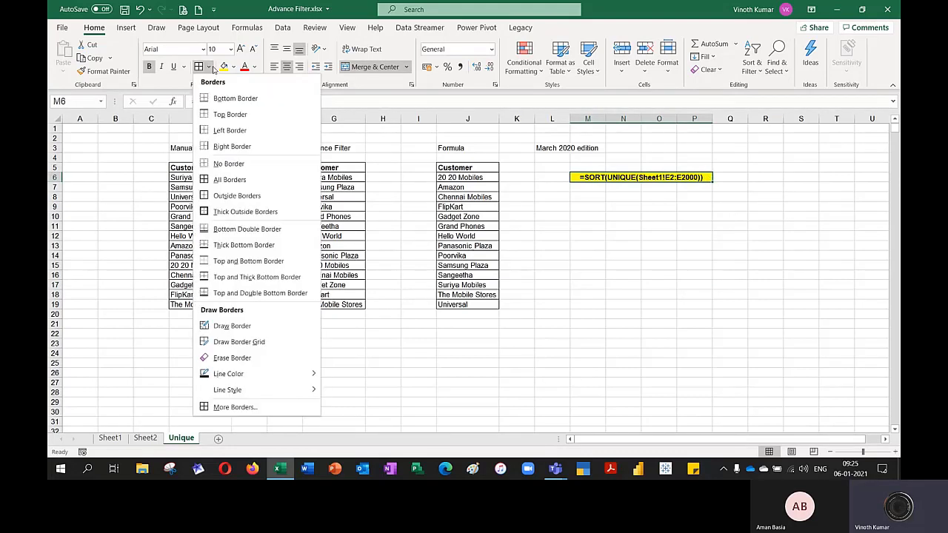
{"action": "left_click", "coordinate": [232, 211]}
{"action": "left_click", "coordinate": [617, 277]}
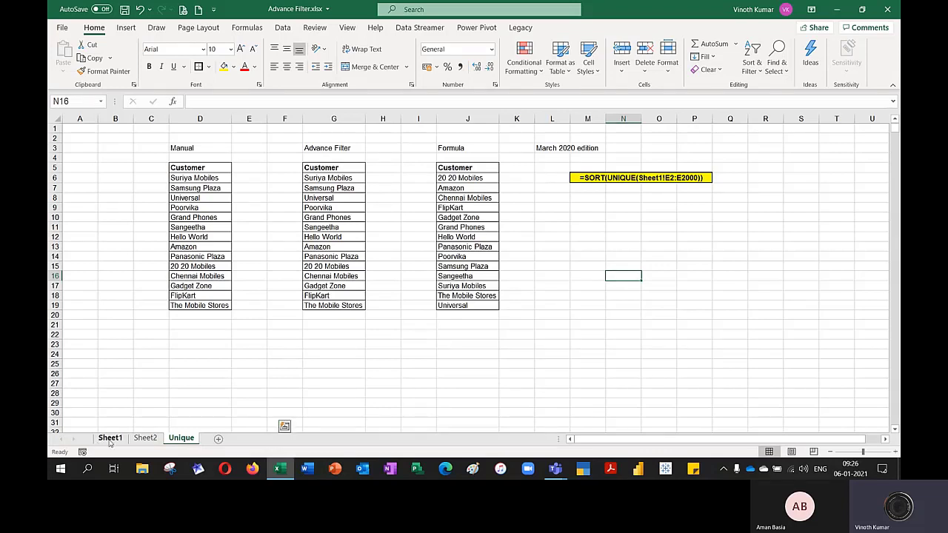
Sort the Sheet1 data by the Customer column from A to Z, expanding the selection to the whole table.
{"action": "left_click", "coordinate": [109, 438]}
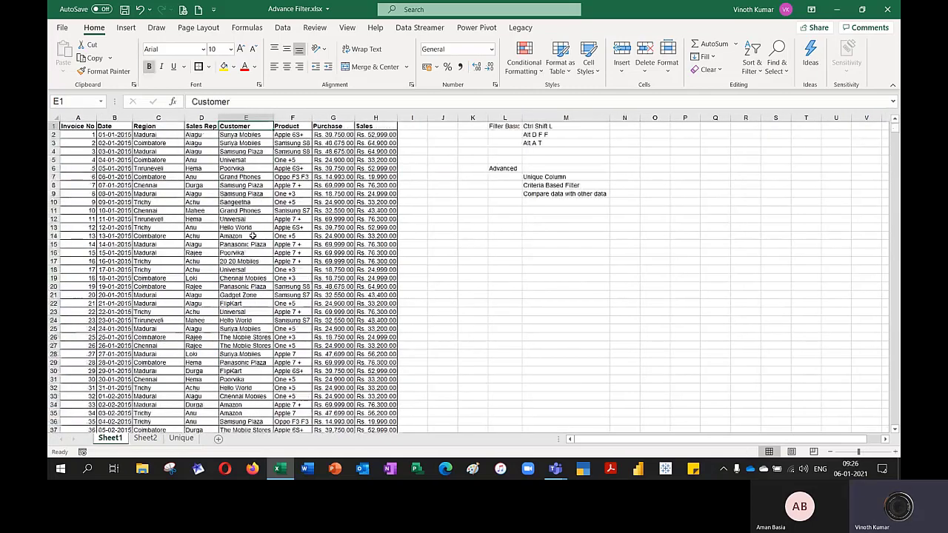
{"action": "key", "text": "ctrl+shift+Down"}
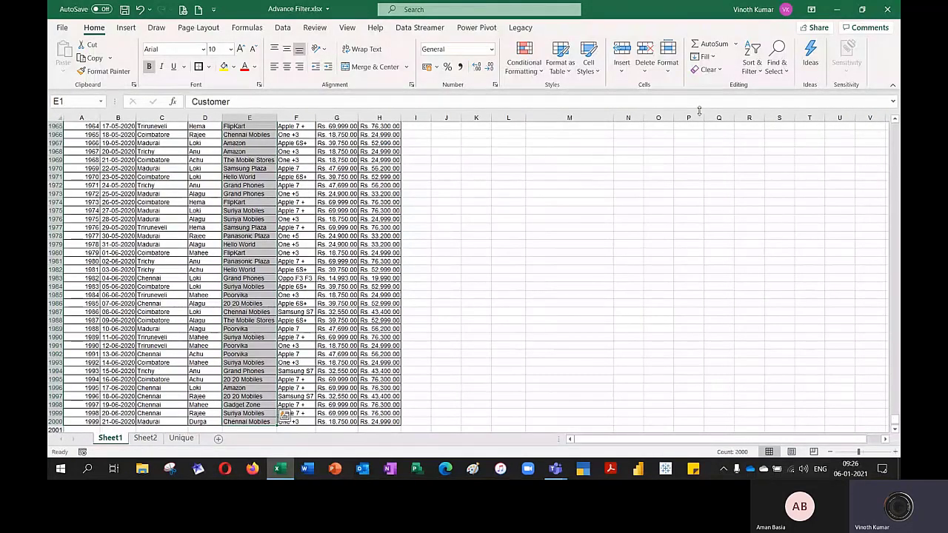
{"action": "left_click", "coordinate": [753, 68]}
{"action": "left_click", "coordinate": [768, 91]}
{"action": "left_click", "coordinate": [679, 237]}
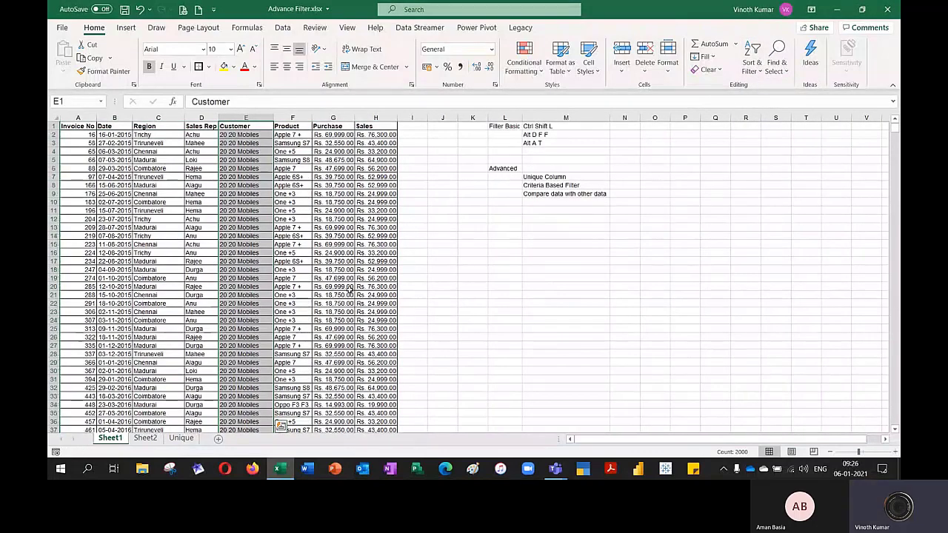
Select the customer cells E2:E287 in the sorted Sheet1 table and undo the Customer sort.
{"action": "scroll", "coordinate": [341, 285], "scroll_direction": "down", "scroll_amount": 1}
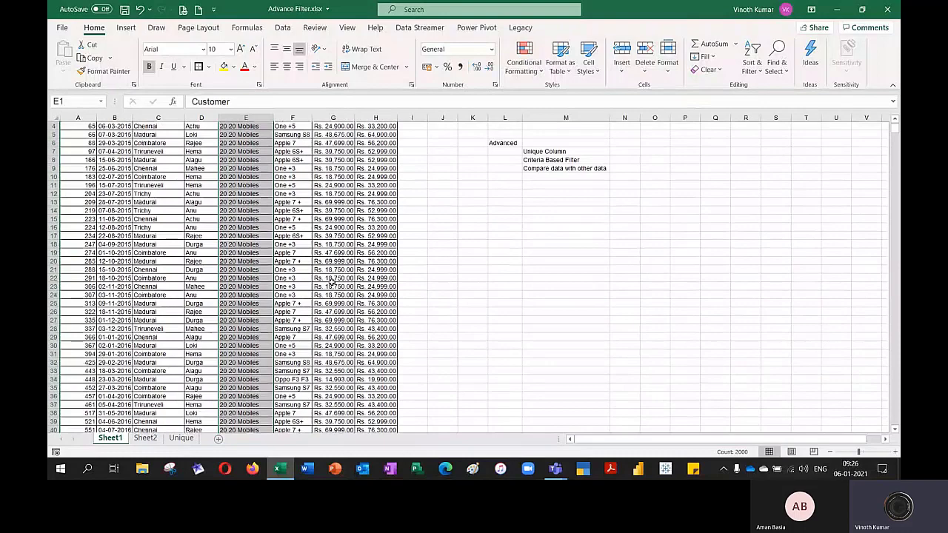
{"action": "scroll", "coordinate": [333, 281], "scroll_direction": "down", "scroll_amount": 20}
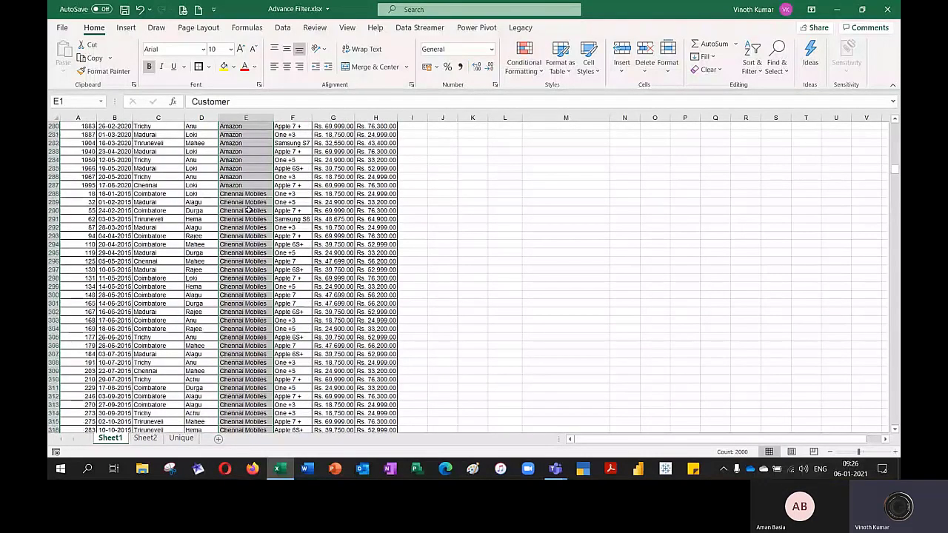
{"action": "left_click", "coordinate": [252, 185]}
{"action": "key", "text": "ctrl+shift+Up"}
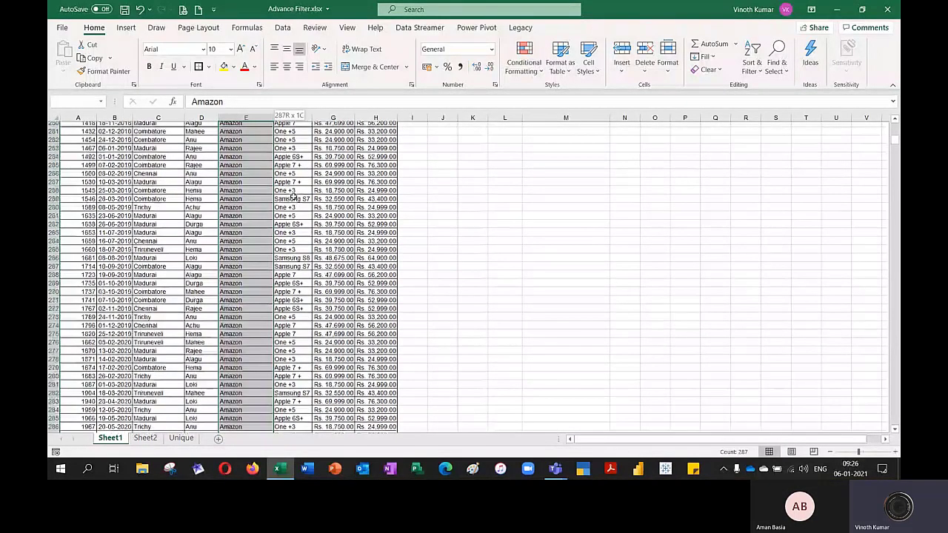
{"action": "key", "text": "shift+Down"}
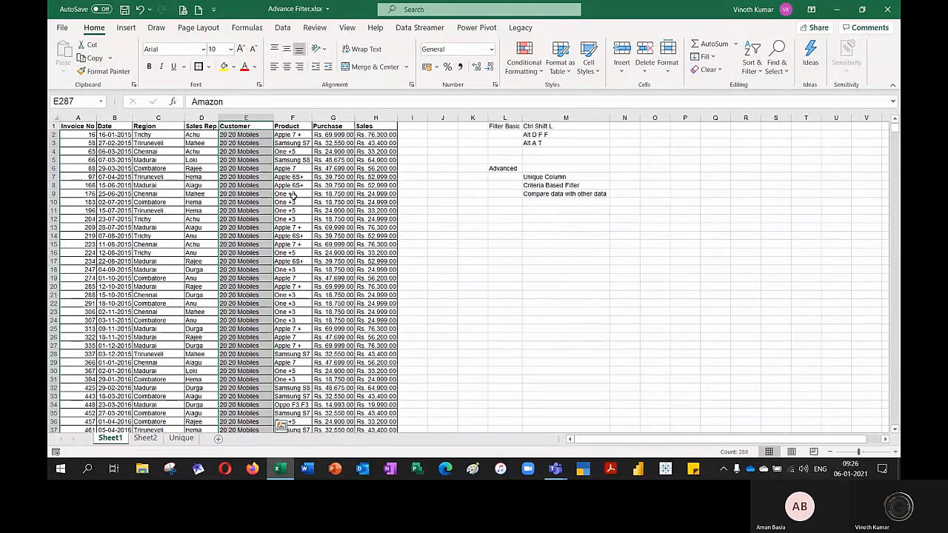
{"action": "key", "text": "ctrl+z"}
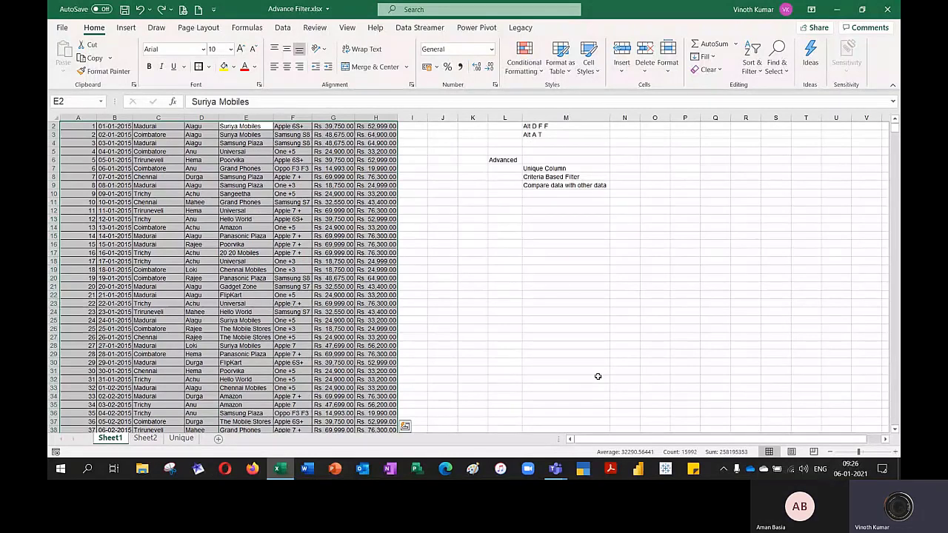
Add a sheet named Criteria Based Filter, copying the name from M8 on Sheet1, and move it after the Unique sheet.
{"action": "key", "text": "ctrl+Page_Down"}
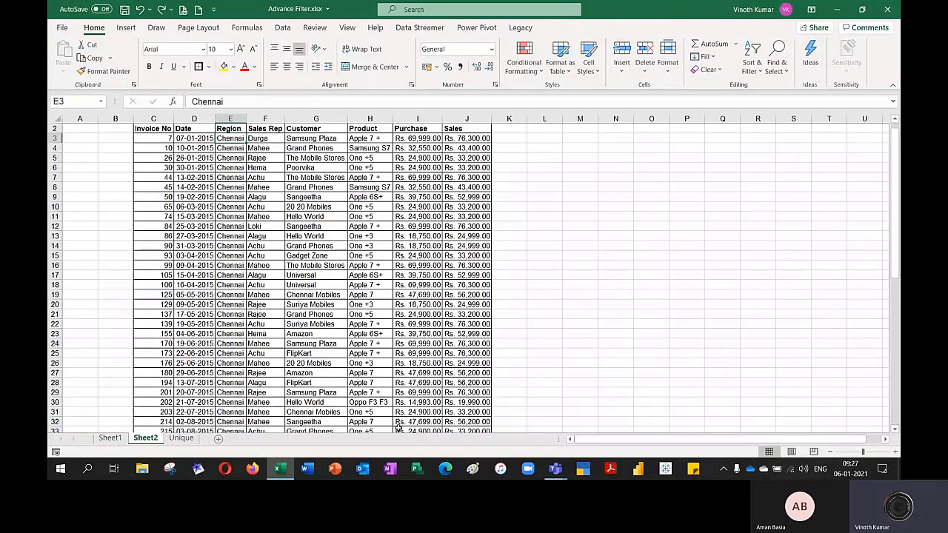
{"action": "left_click", "coordinate": [181, 437]}
{"action": "left_click", "coordinate": [110, 438]}
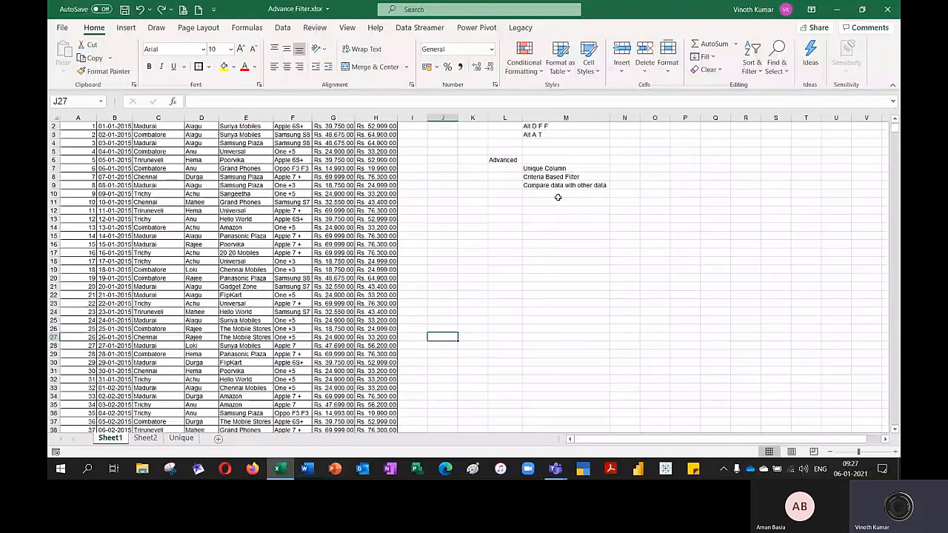
{"action": "left_click", "coordinate": [562, 177]}
{"action": "key", "text": "ctrl+c"}
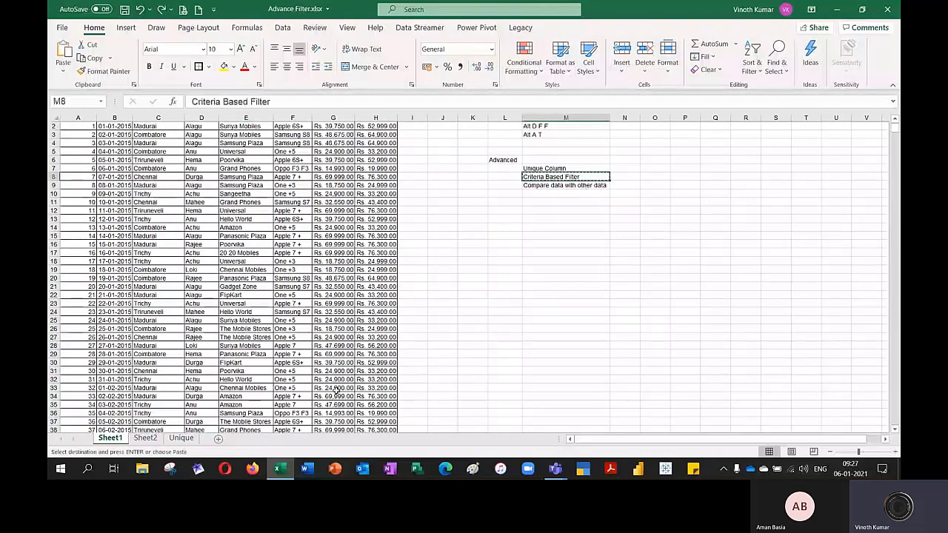
{"action": "left_click", "coordinate": [218, 438]}
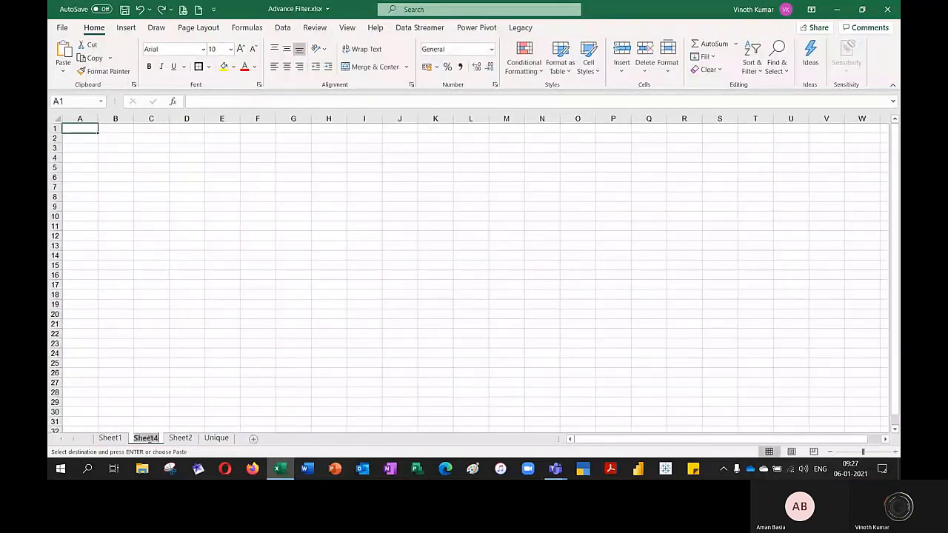
{"action": "double_click", "coordinate": [146, 438]}
{"action": "key", "text": "ctrl+v"}
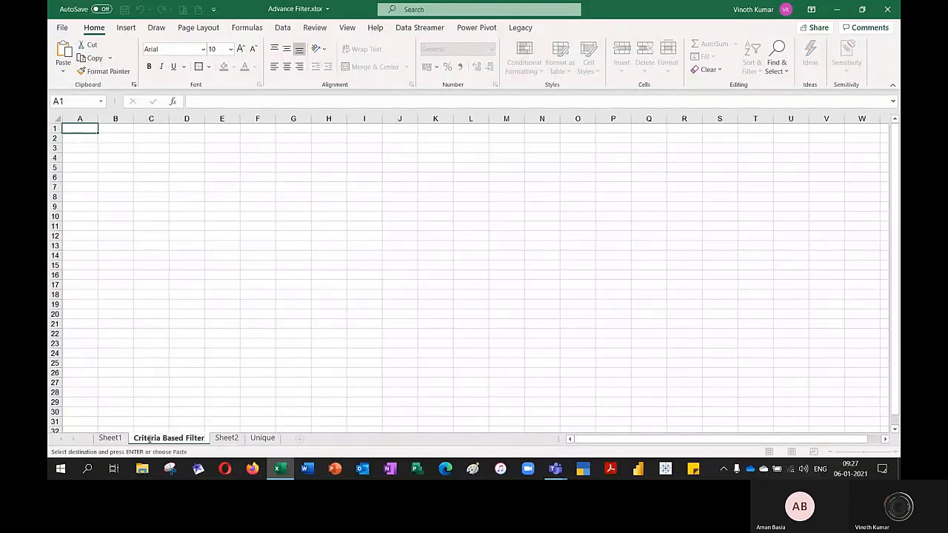
{"action": "key", "text": "Return"}
{"action": "mouse_move", "coordinate": [150, 442]}
{"action": "left_mouse_down"}
{"action": "mouse_move", "coordinate": [271, 410]}
{"action": "mouse_move", "coordinate": [295, 438]}
{"action": "mouse_move", "coordinate": [404, 439]}
{"action": "left_mouse_up"}
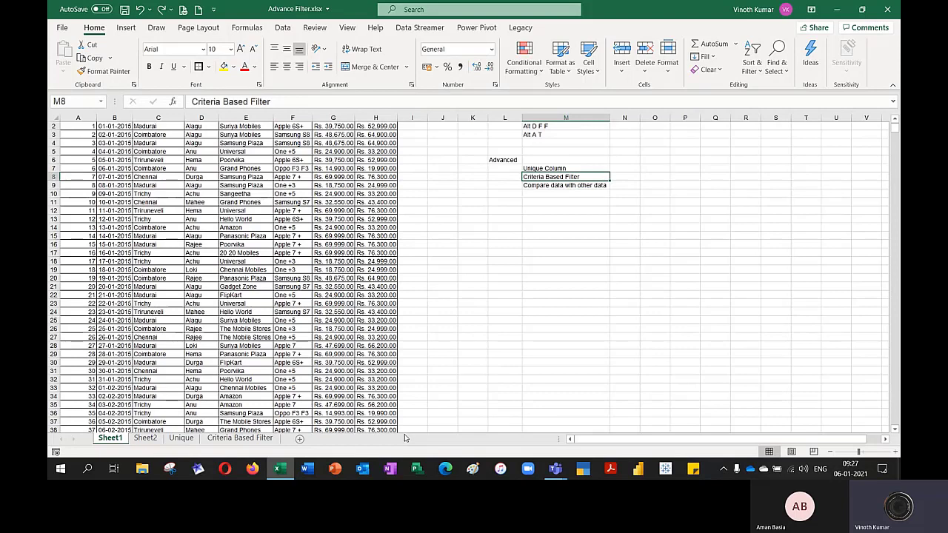
Turn on filters for the header row A1:H1 of the Sheet1 table.
{"action": "key", "text": "Up"}
{"action": "key", "text": "Up"}
{"action": "key", "text": "Up"}
{"action": "key", "text": "Up"}
{"action": "key", "text": "Up"}
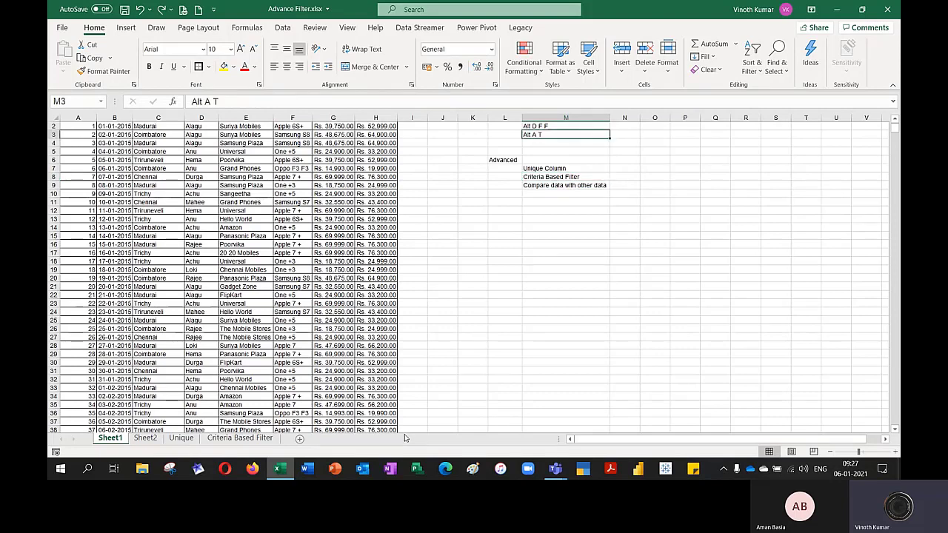
{"action": "key", "text": "Up"}
{"action": "key", "text": "Up"}
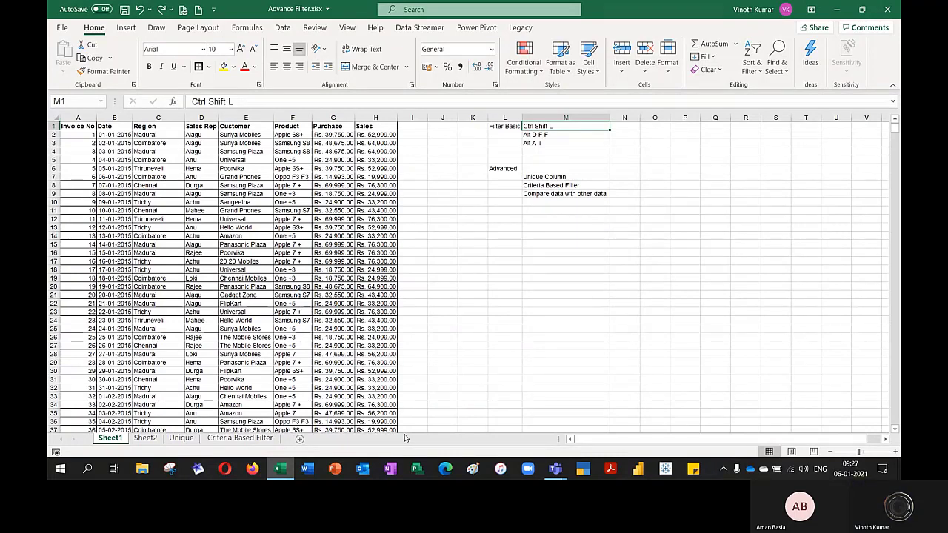
{"action": "key", "text": "ctrl+Left"}
{"action": "key", "text": "ctrl+Left"}
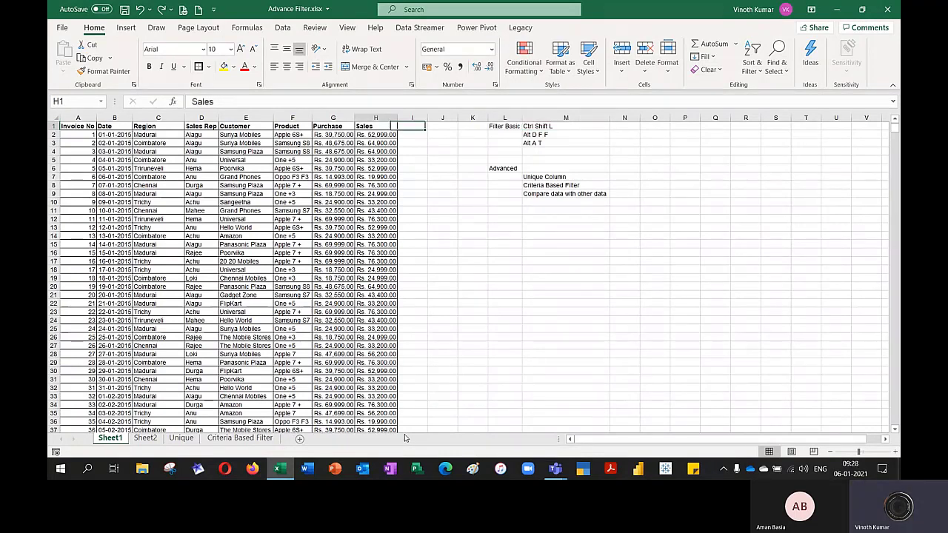
{"action": "key", "text": "ctrl+shift+Left"}
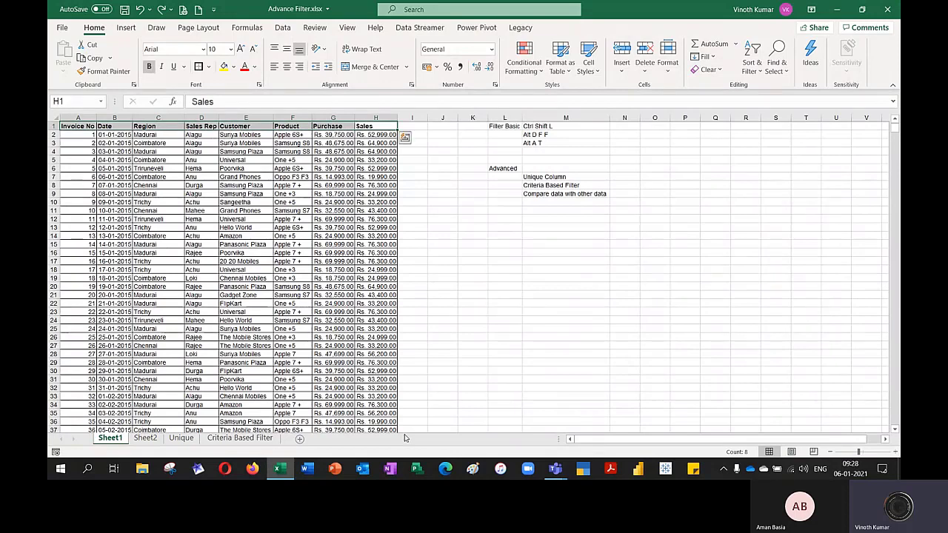
{"action": "key", "text": "ctrl+shift+l"}
Filter the Region column of the Sheet1 table to show only Madurai.
{"action": "key", "text": "Left"}
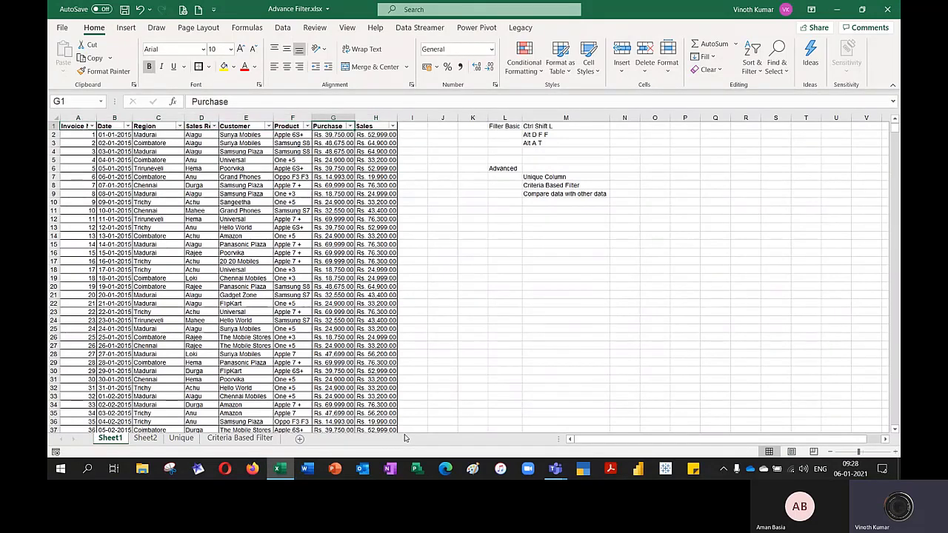
{"action": "key", "text": "Left"}
{"action": "key", "text": "Left"}
{"action": "key", "text": "Left"}
{"action": "key", "text": "Left"}
{"action": "key", "text": "alt+Down"}
{"action": "key", "text": "Down"}
{"action": "key", "text": "Down"}
{"action": "key", "text": "Down"}
{"action": "key", "text": "Down"}
{"action": "key", "text": "Down"}
{"action": "key", "text": "Down"}
{"action": "key", "text": "Down"}
{"action": "key", "text": "Down"}
{"action": "key", "text": "Down"}
{"action": "key", "text": "space"}
{"action": "key", "text": "Down"}
{"action": "key", "text": "Down"}
{"action": "key", "text": "Down"}
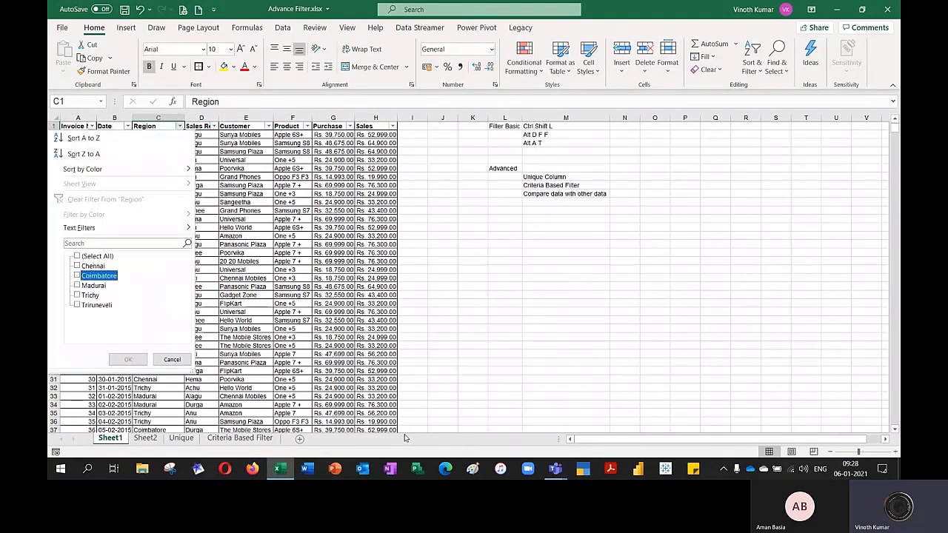
{"action": "key", "text": "space"}
{"action": "key", "text": "Tab"}
{"action": "key", "text": "Return"}
Copy the whole filtered Sheet1 table with its headers and paste it on the Criteria Based Filter sheet at B4.
{"action": "key", "text": "Left"}
{"action": "key", "text": "Left"}
{"action": "key", "text": "ctrl+shift+Right"}
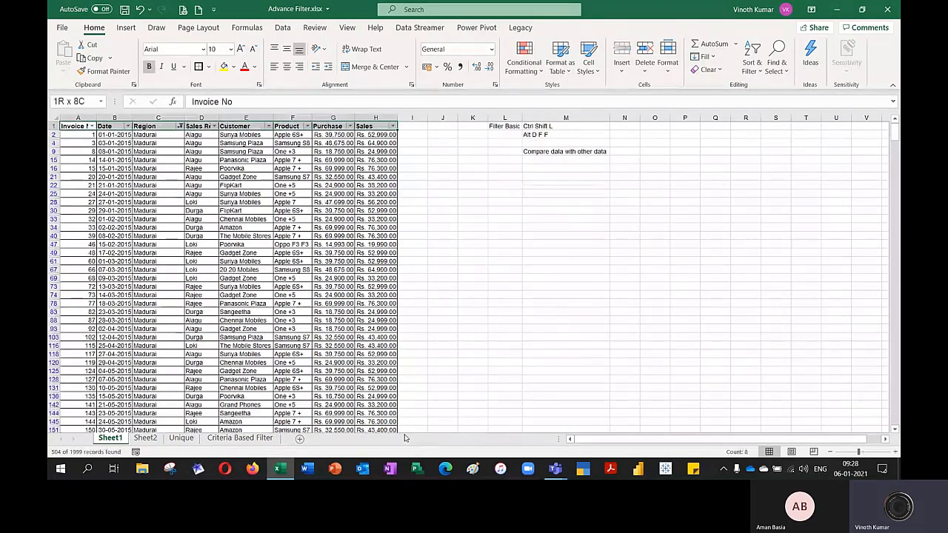
{"action": "key", "text": "ctrl+shift+Down"}
{"action": "key", "text": "ctrl+c"}
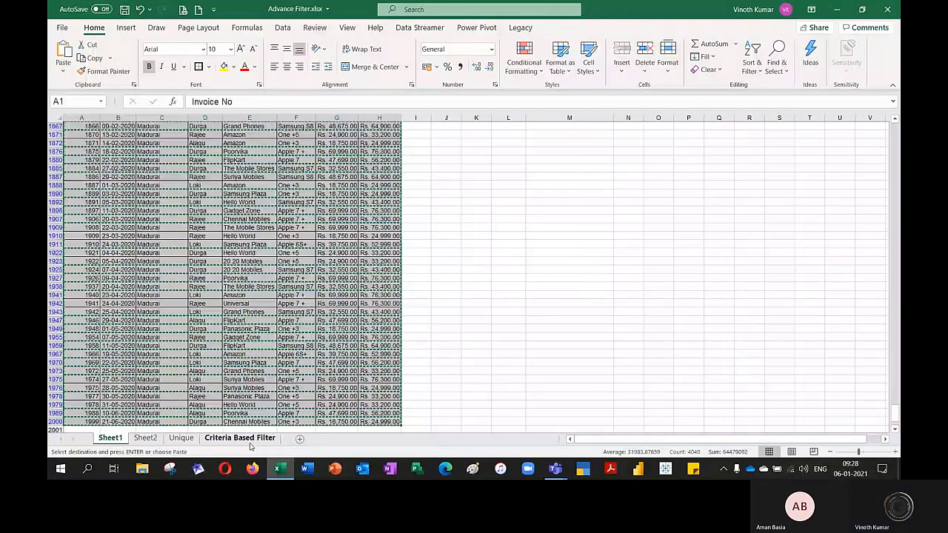
{"action": "left_click", "coordinate": [239, 438]}
{"action": "key", "text": "ctrl+v"}
Autofit the column widths of the pasted Madurai table and clear the copy selection.
{"action": "key", "text": "alt+o"}
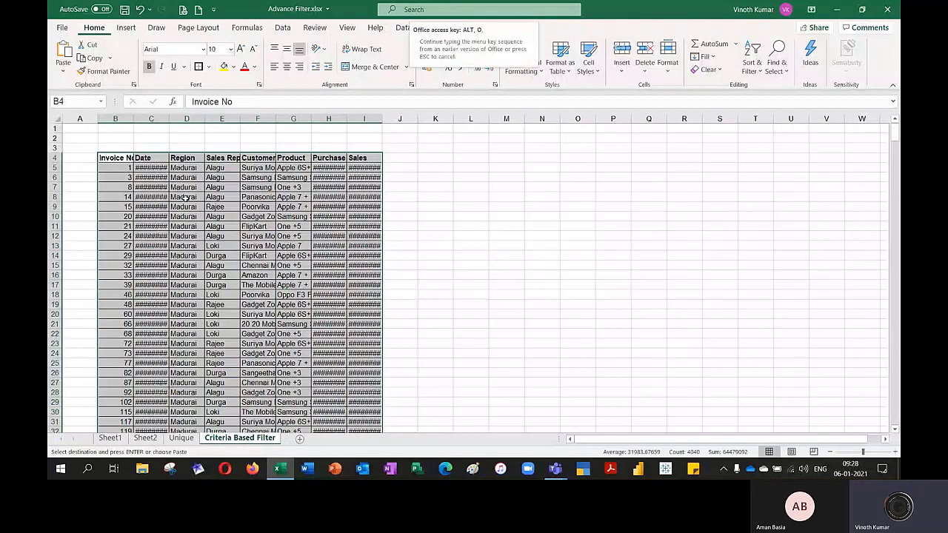
{"action": "key", "text": "c"}
{"action": "key", "text": "a"}
{"action": "key", "text": "Right"}
{"action": "key", "text": "Right"}
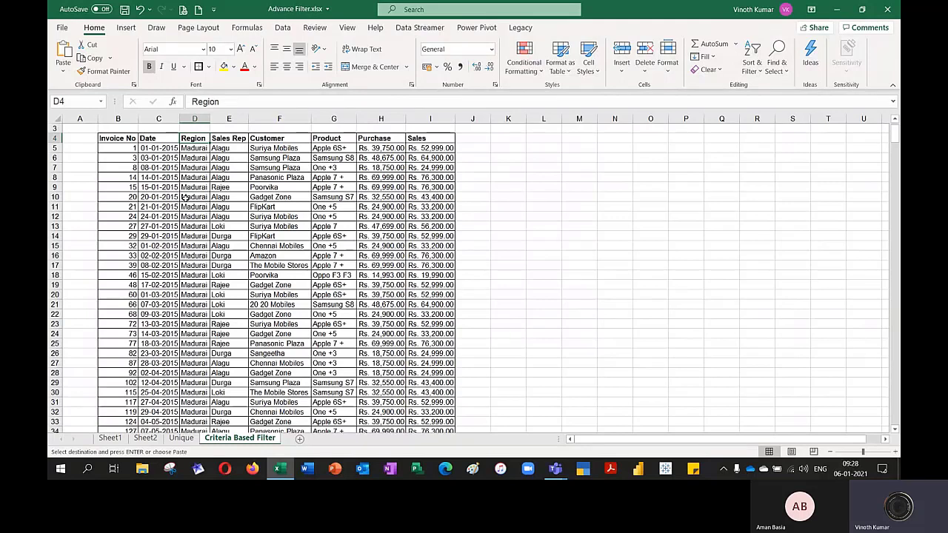
{"action": "key", "text": "Escape"}
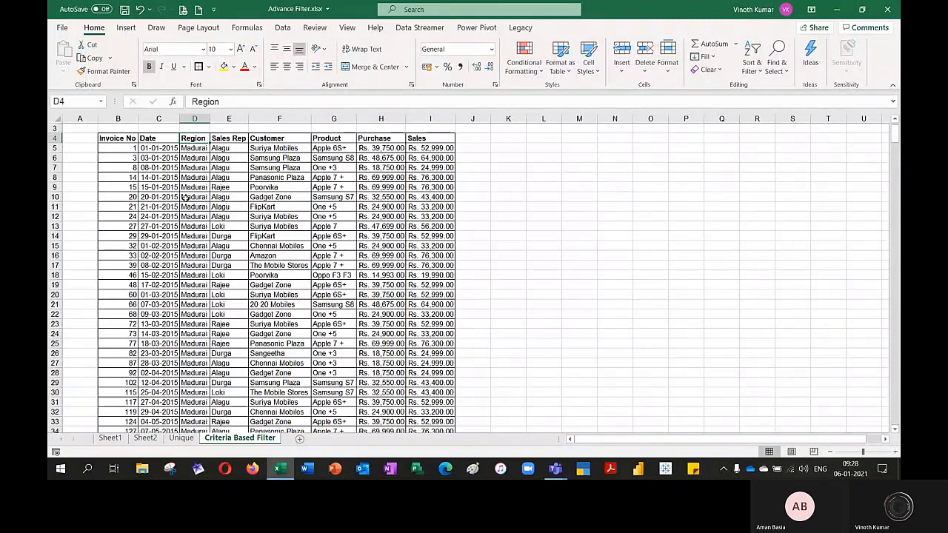
Insert two blank rows at row 3, above the pasted table.
{"action": "key", "text": "Up"}
{"action": "key", "text": "shift+space"}
{"action": "key", "text": "ctrl+shift+plus"}
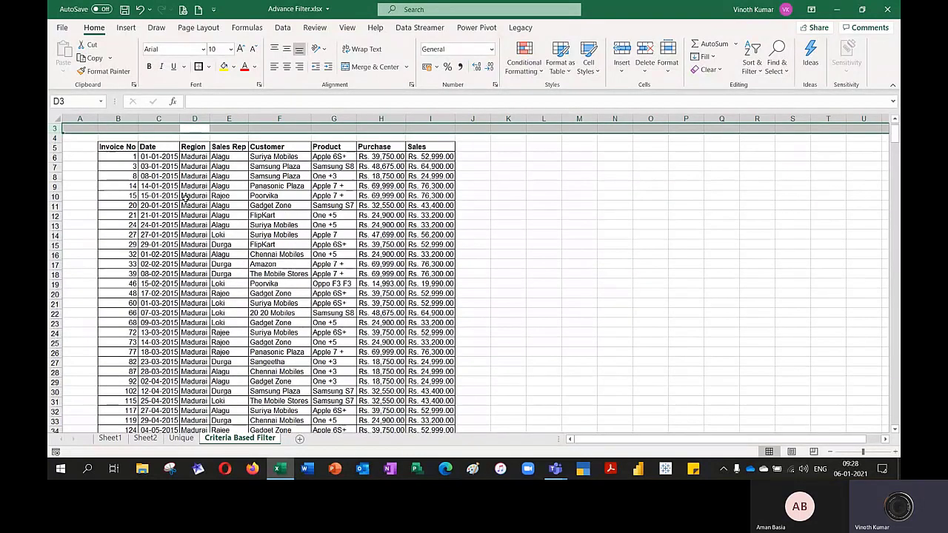
{"action": "key", "text": "ctrl+shift+plus"}
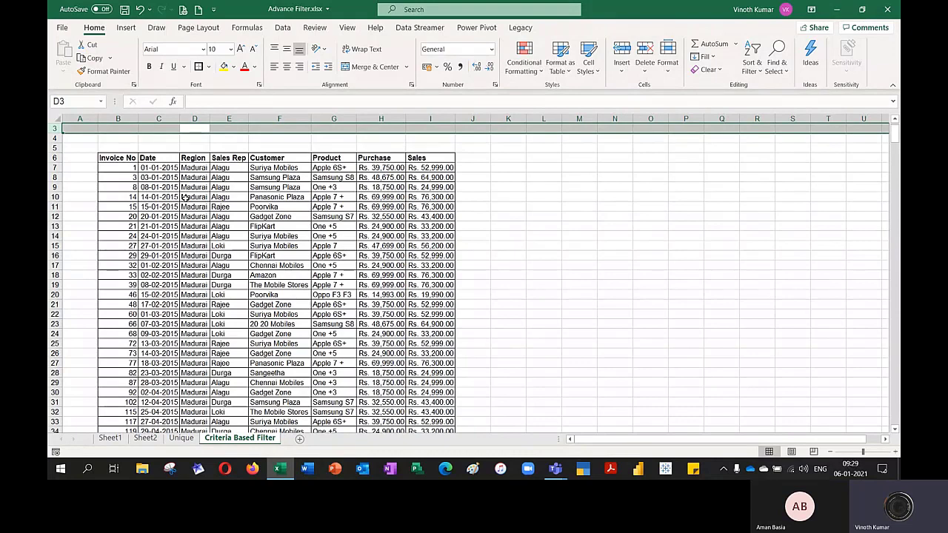
Copy the Region header and Madurai value from C1:C2 on Sheet1 into O3:O4 of the Criteria Based Filter sheet.
{"action": "left_click", "coordinate": [110, 437]}
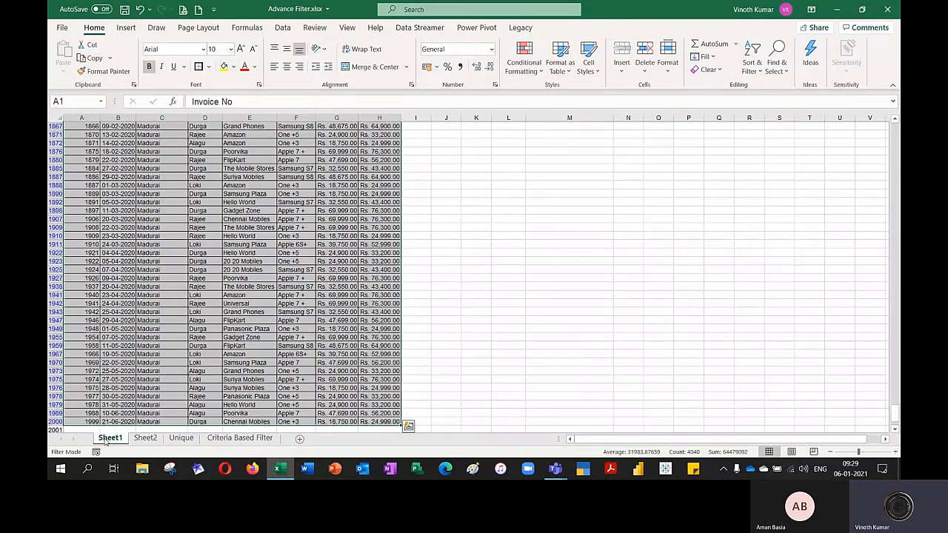
{"action": "key", "text": "ctrl+Home"}
{"action": "key", "text": "Right"}
{"action": "key", "text": "Right"}
{"action": "key", "text": "shift+Down"}
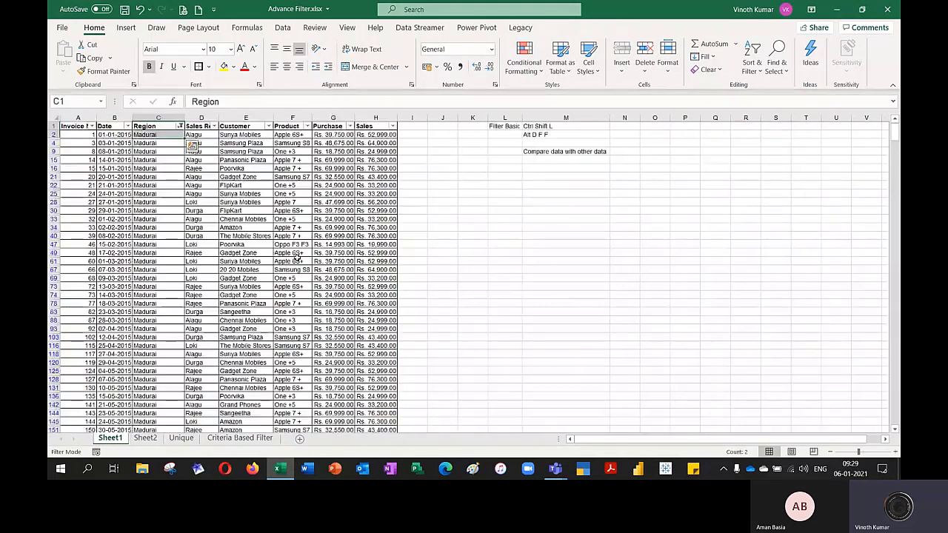
{"action": "key", "text": "ctrl+c"}
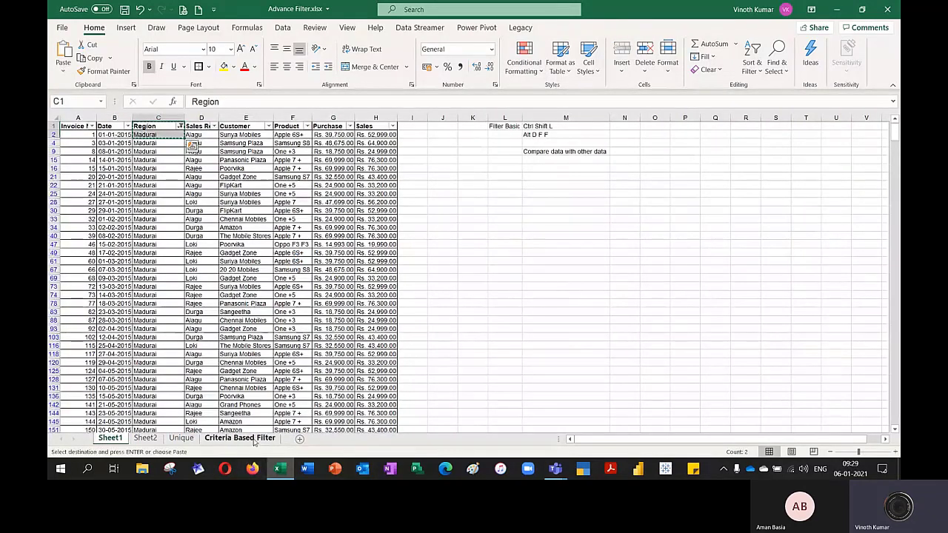
{"action": "left_click", "coordinate": [254, 437]}
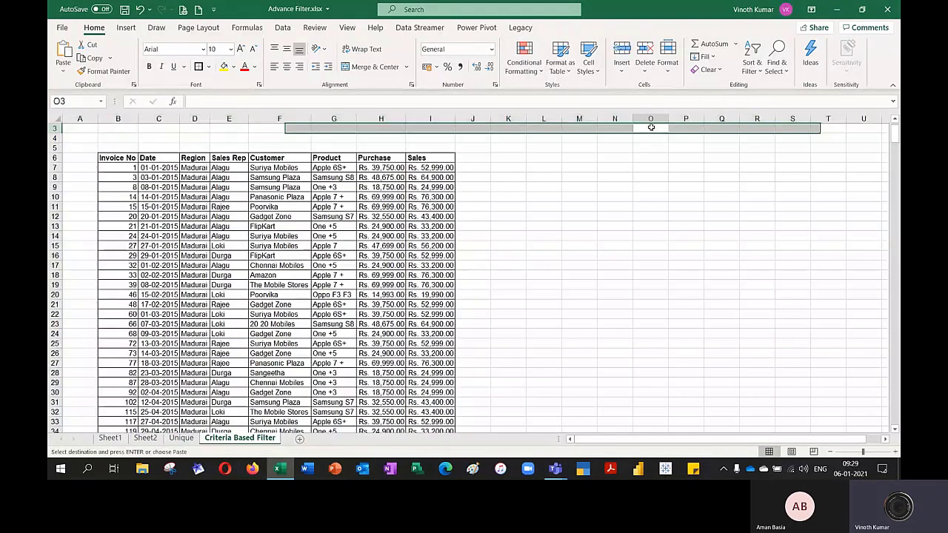
{"action": "left_click", "coordinate": [660, 129]}
{"action": "key", "text": "ctrl+v"}
{"action": "left_click", "coordinate": [689, 226]}
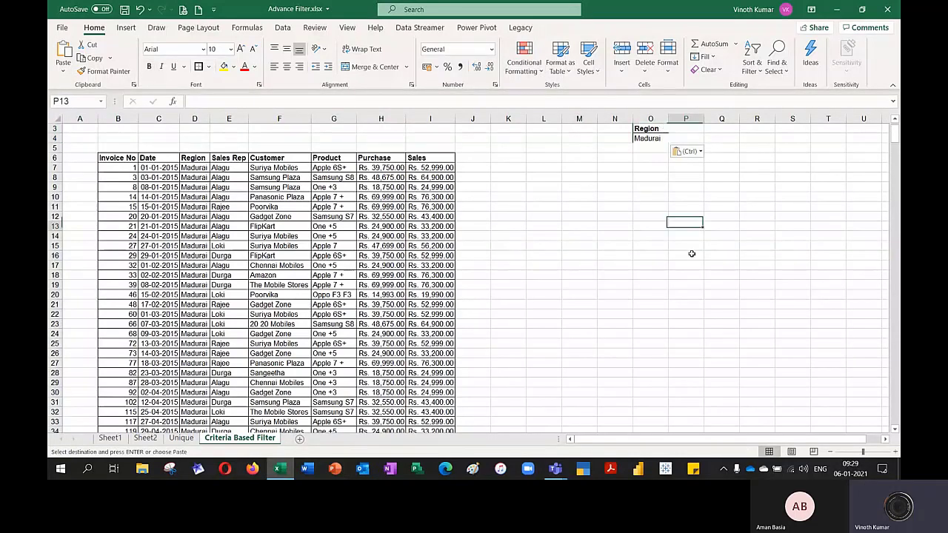
Apply all borders to the criteria cells O3:O4 and fill cell K6 yellow.
{"action": "left_click_drag", "start_coordinate": [658, 131], "coordinate": [651, 138]}
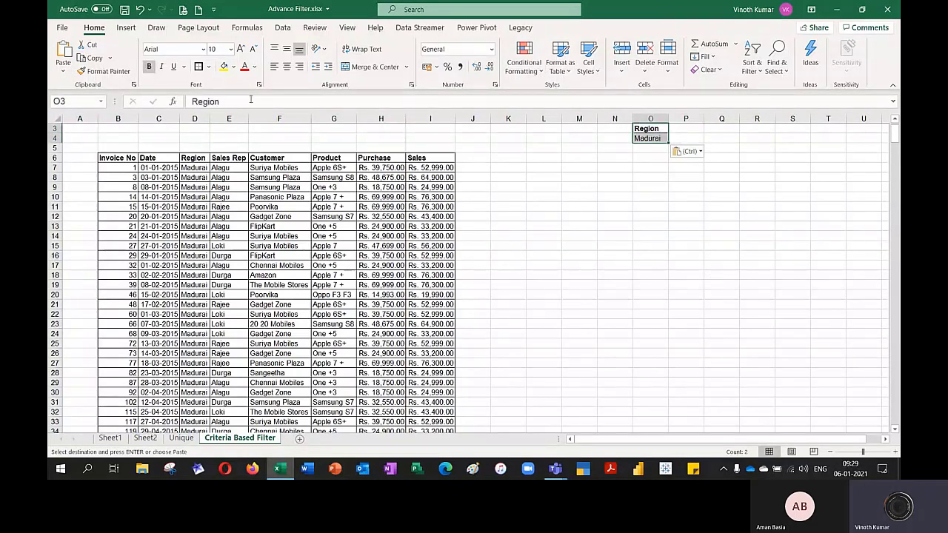
{"action": "left_click", "coordinate": [208, 68]}
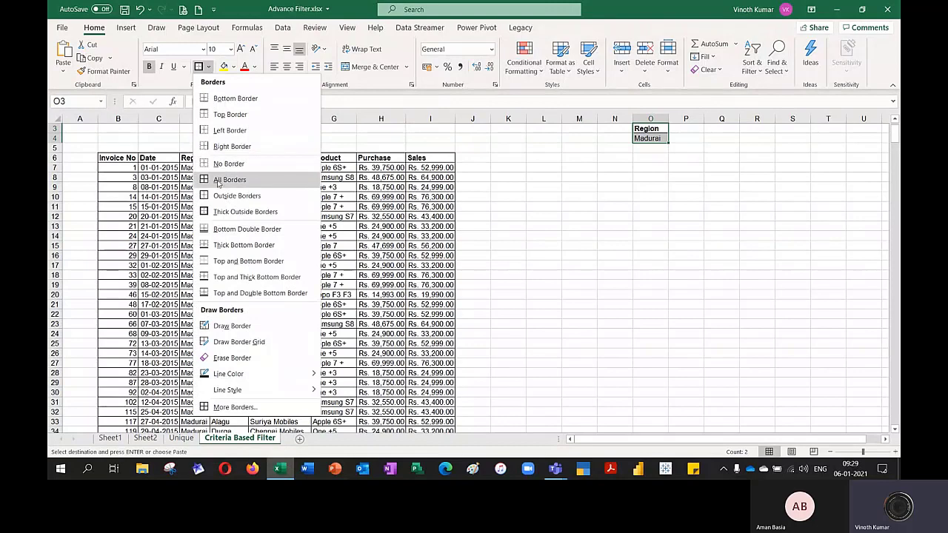
{"action": "left_click", "coordinate": [222, 185]}
{"action": "left_click", "coordinate": [615, 236]}
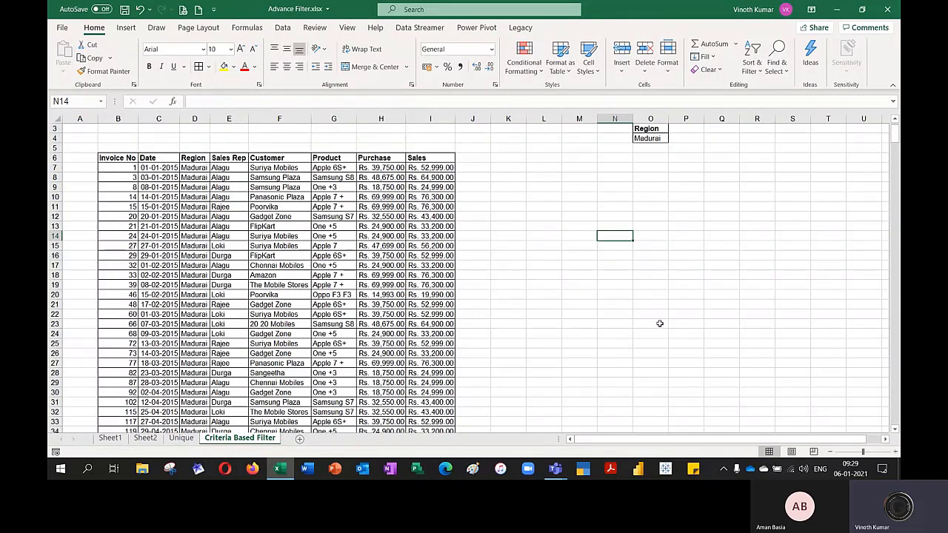
{"action": "left_click", "coordinate": [508, 157]}
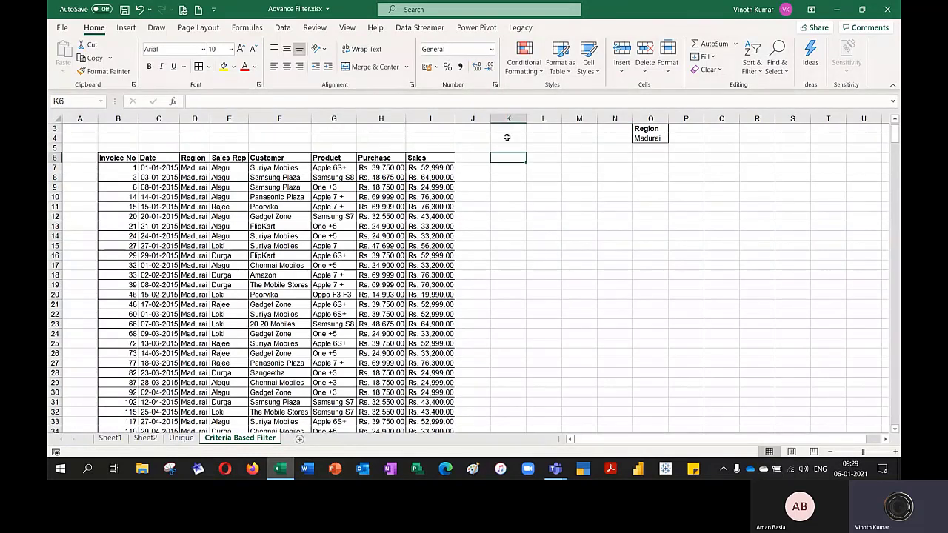
{"action": "left_click", "coordinate": [223, 67]}
{"action": "left_click", "coordinate": [282, 28]}
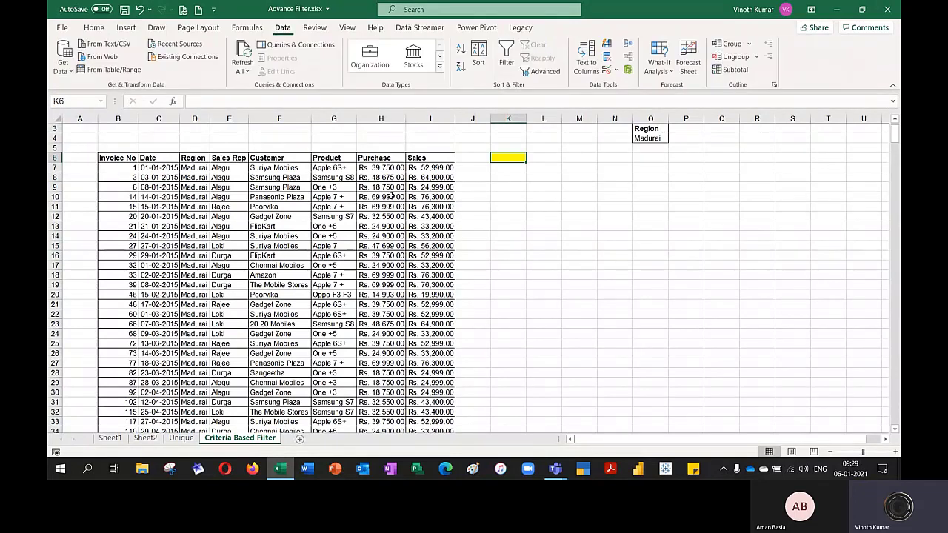
{"action": "left_click", "coordinate": [545, 72]}
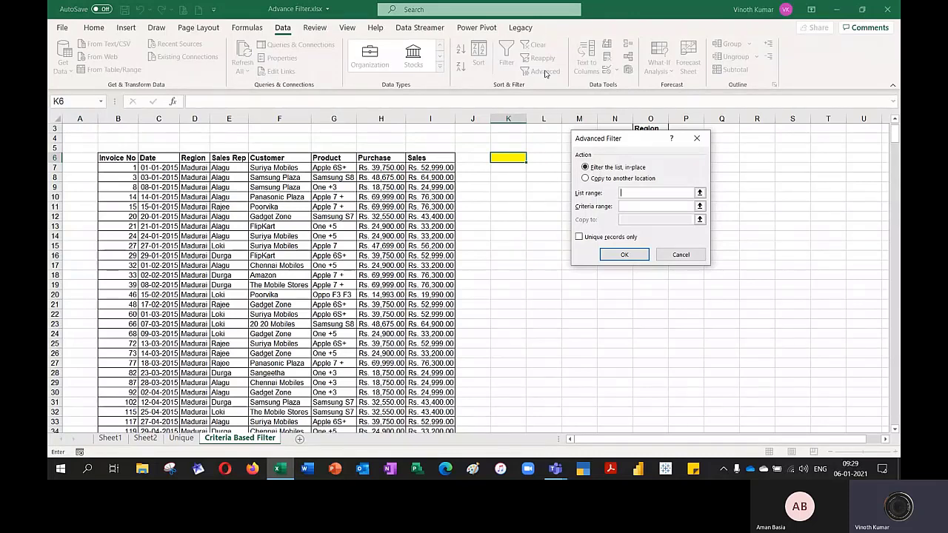
{"action": "left_click", "coordinate": [585, 179]}
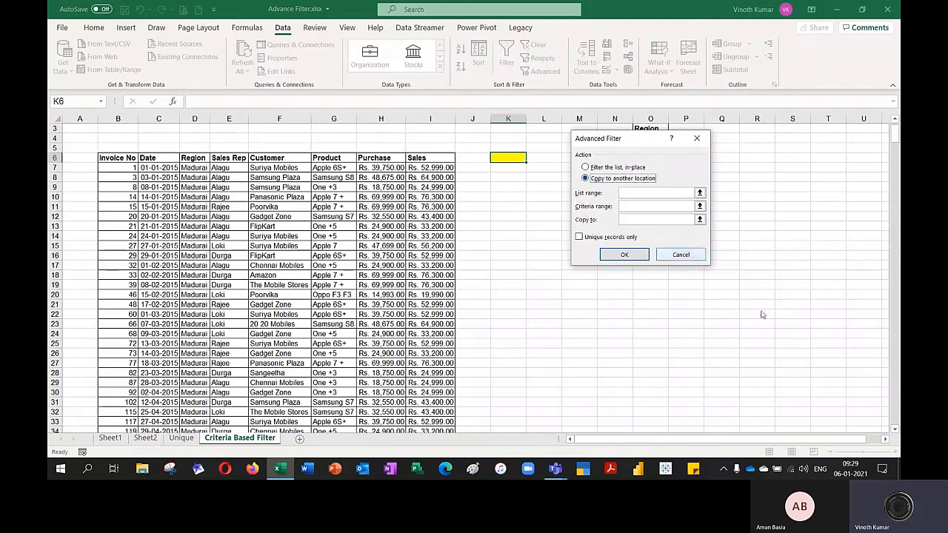
{"action": "left_click", "coordinate": [680, 254]}
{"action": "left_click", "coordinate": [688, 275]}
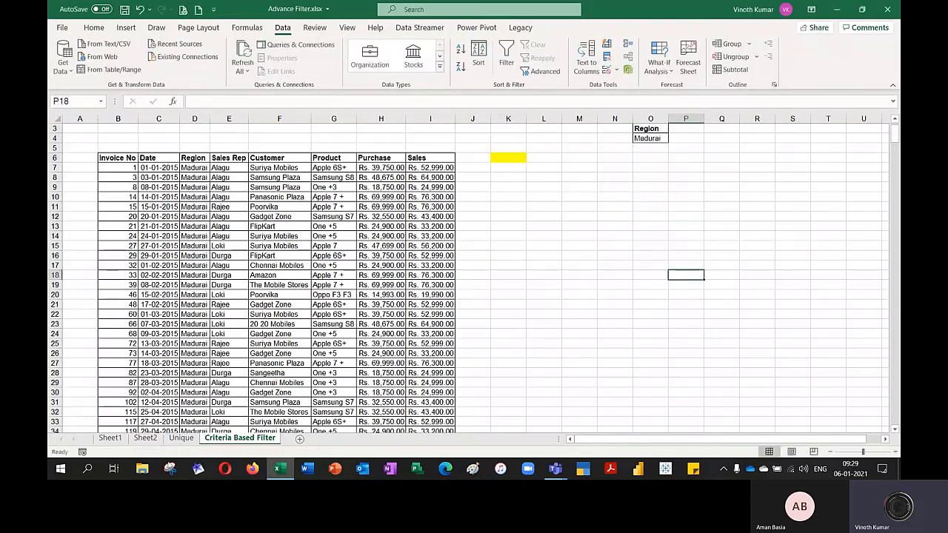
Remove the filter from the Sheet1 table so that all regions are listed again.
{"action": "left_click", "coordinate": [123, 440]}
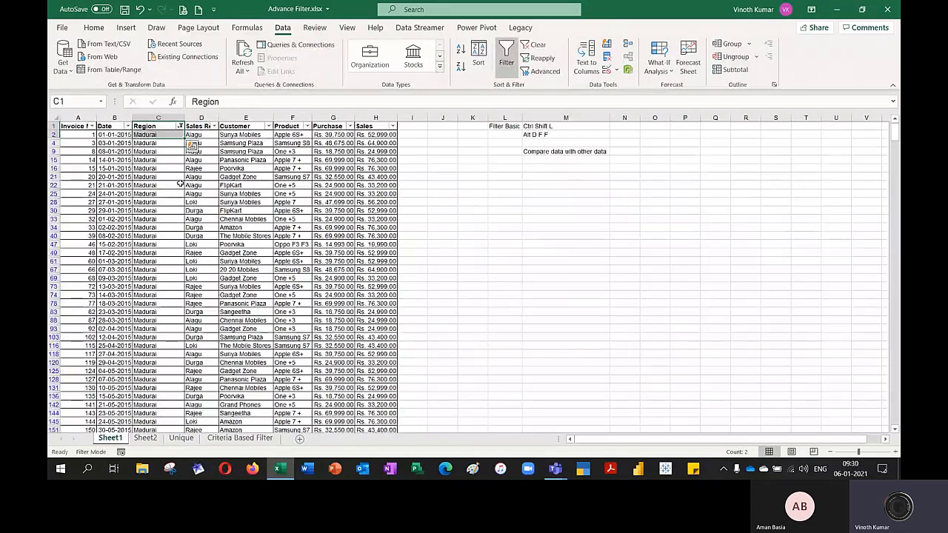
{"action": "key", "text": "ctrl+shift+l"}
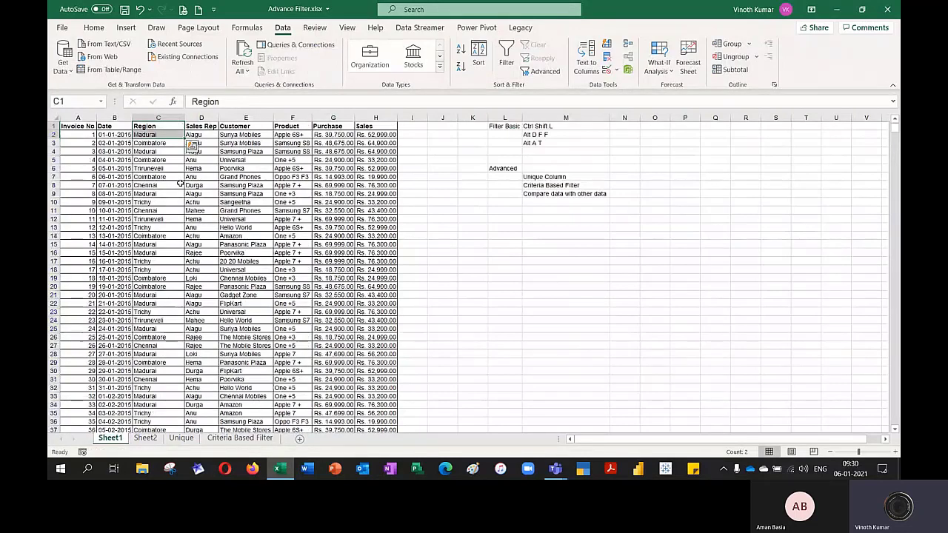
{"action": "left_click", "coordinate": [462, 319]}
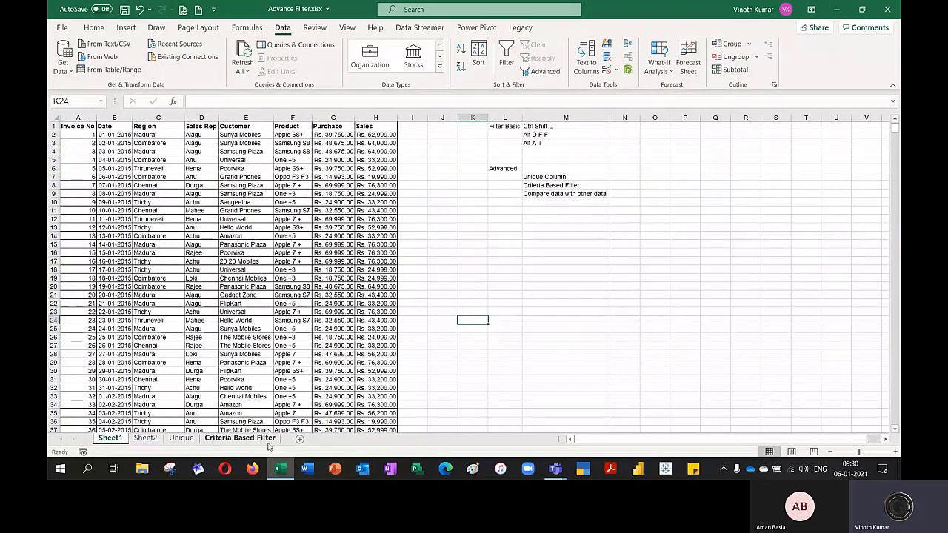
Start an Advanced Filter from K6 of the Criteria Based Filter sheet, copying to another location with list range Sheet1!A1:H2000.
{"action": "left_click", "coordinate": [268, 443]}
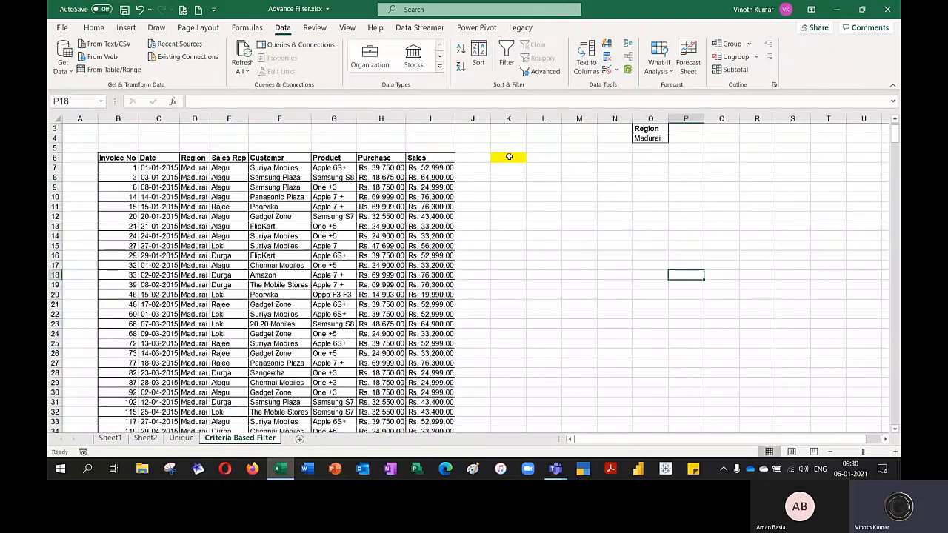
{"action": "left_click", "coordinate": [507, 157]}
{"action": "left_click", "coordinate": [534, 73]}
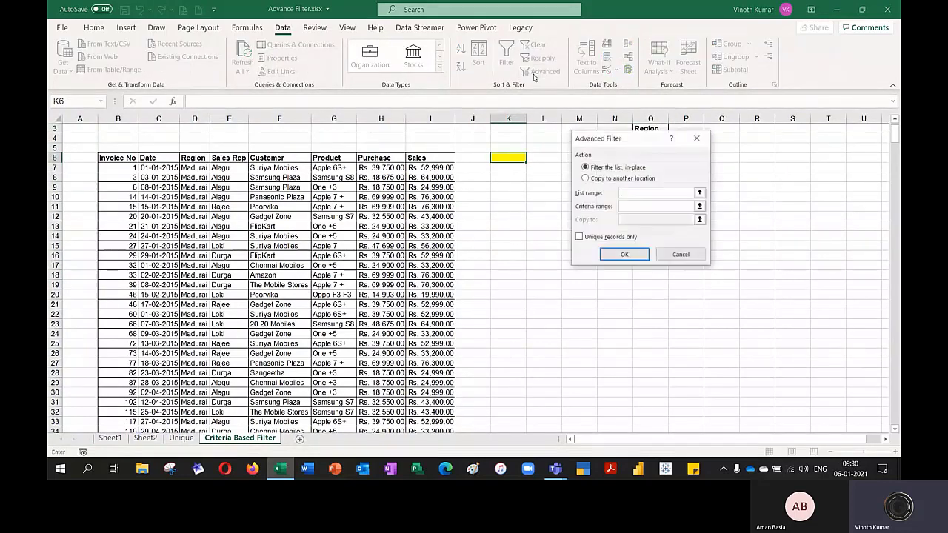
{"action": "left_click", "coordinate": [585, 178]}
{"action": "left_click", "coordinate": [699, 194]}
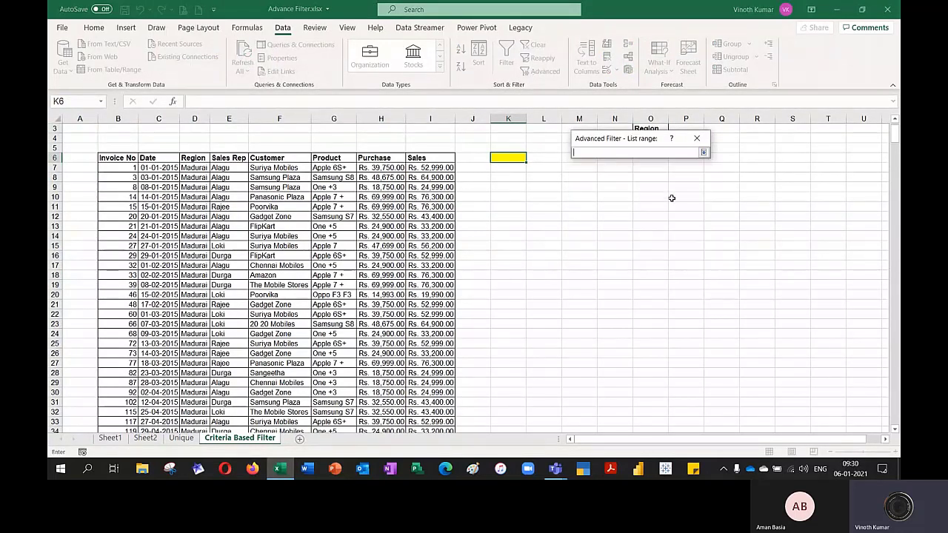
{"action": "left_click", "coordinate": [114, 439]}
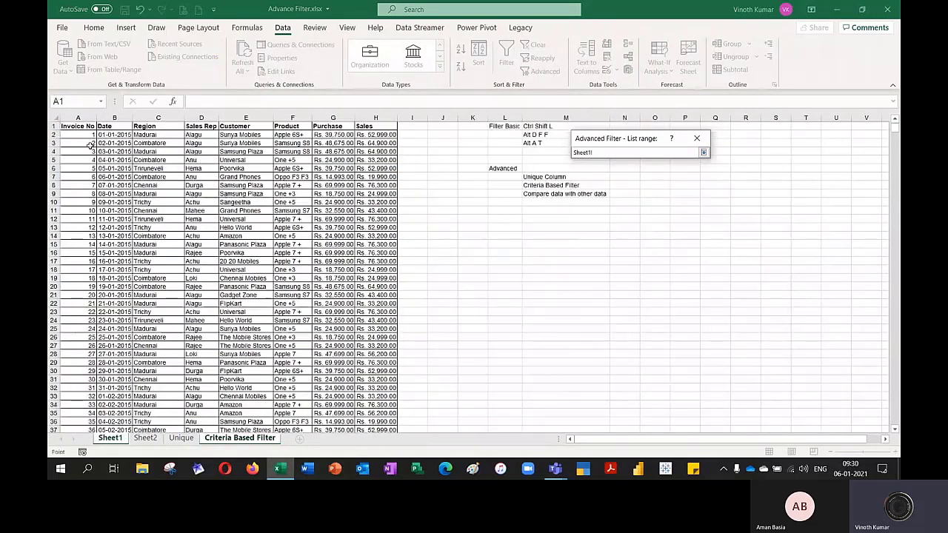
{"action": "left_click", "coordinate": [77, 126]}
{"action": "key", "text": "ctrl+shift+Right"}
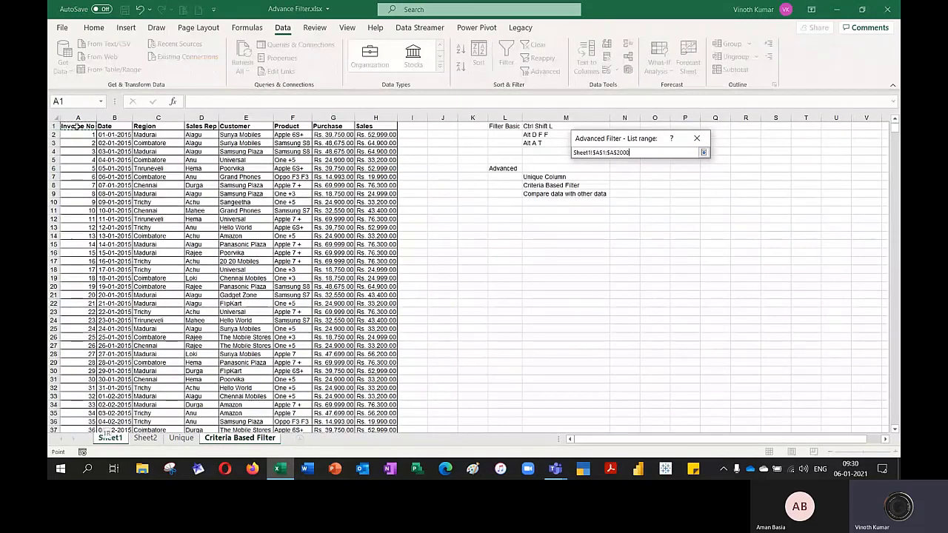
{"action": "key", "text": "ctrl+shift+Down"}
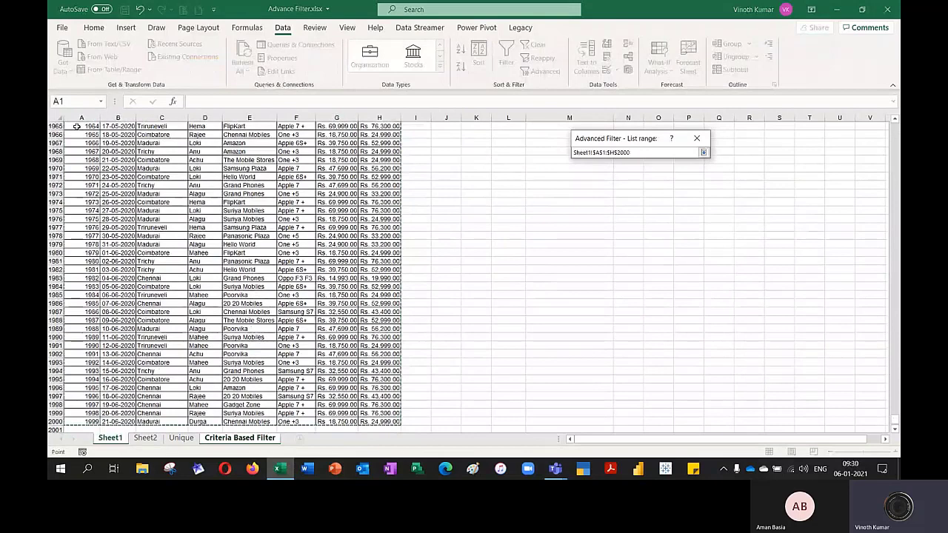
{"action": "left_click", "coordinate": [703, 151]}
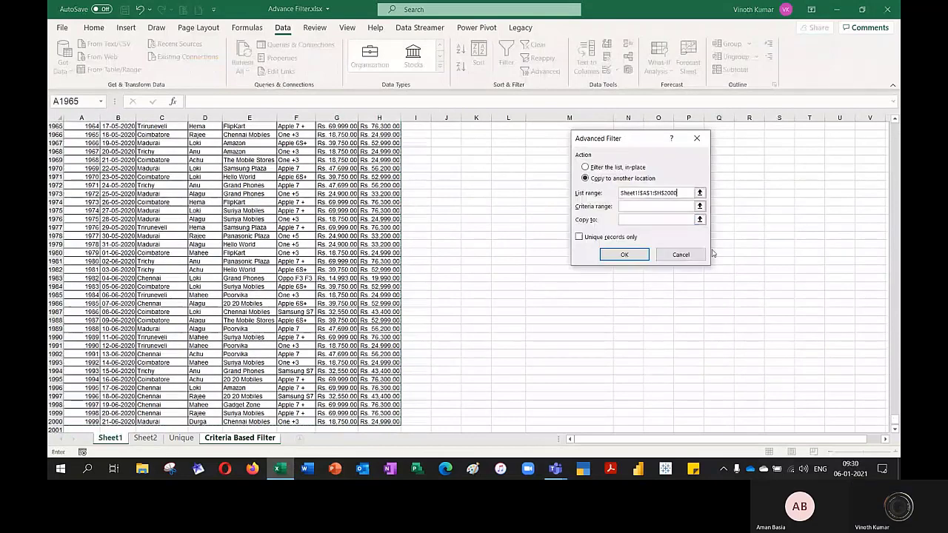
Set the criteria range to O3:O4 and the copy destination to K6, and run the Advanced Filter.
{"action": "left_click", "coordinate": [701, 209]}
{"action": "left_click", "coordinate": [701, 209]}
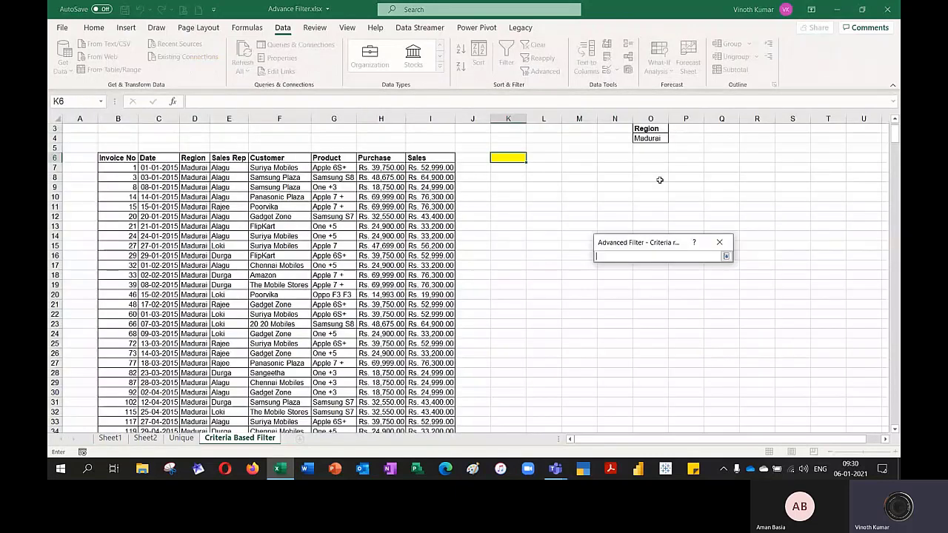
{"action": "left_click_drag", "start_coordinate": [647, 128], "coordinate": [650, 139]}
{"action": "left_click", "coordinate": [727, 257]}
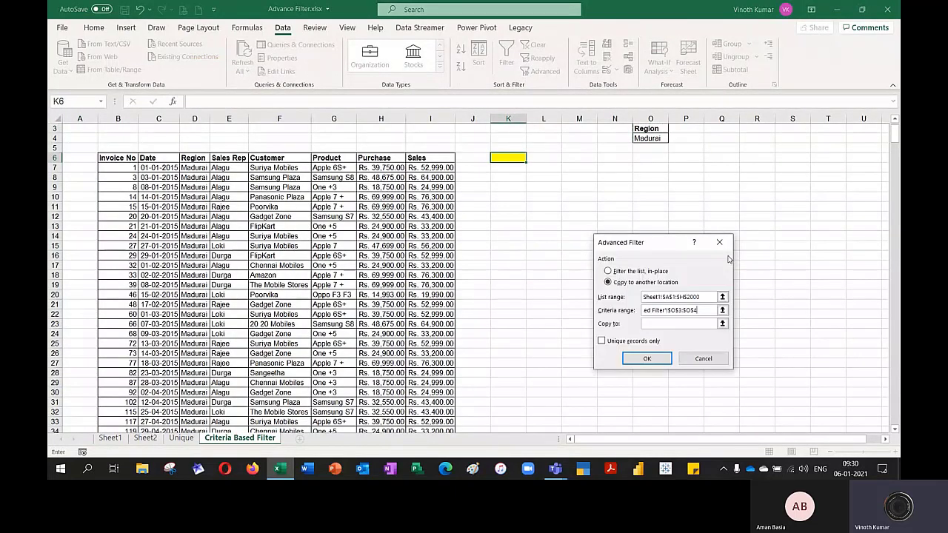
{"action": "left_click", "coordinate": [669, 322]}
{"action": "left_click", "coordinate": [514, 158]}
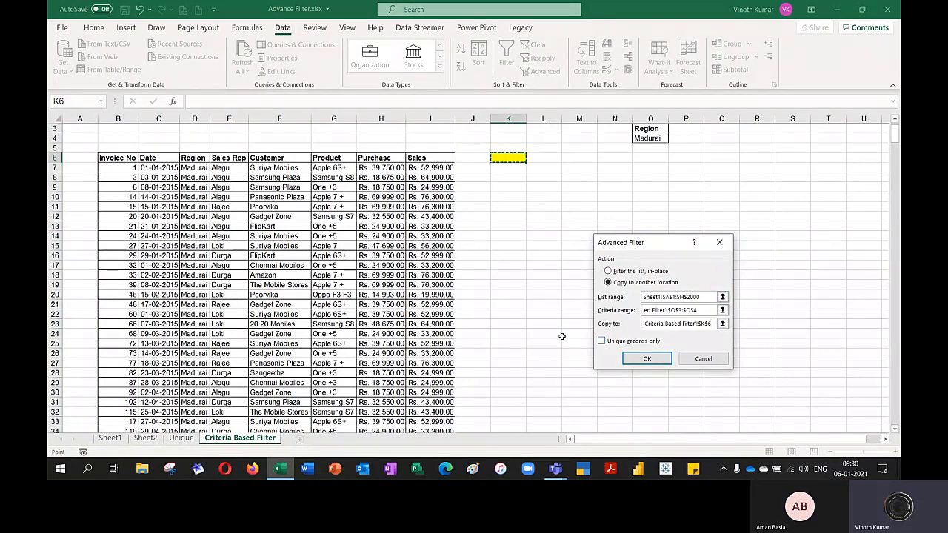
{"action": "left_click", "coordinate": [629, 359]}
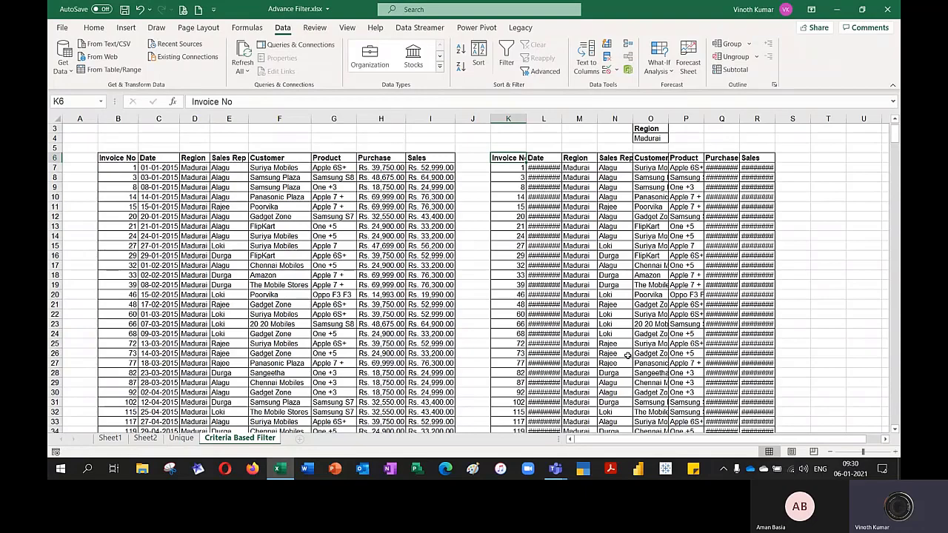
AutoFit the column widths of the extracted table that starts at K6.
{"action": "key", "text": "ctrl+shift+Right"}
{"action": "key", "text": "ctrl+shift+Down"}
{"action": "key", "text": "alt+o"}
{"action": "key", "text": "c"}
{"action": "key", "text": "a"}
Compare the last rows of the extracted table with the manually filtered table and return to the first rows.
{"action": "key", "text": "Down"}
{"action": "key", "text": "ctrl+Down"}
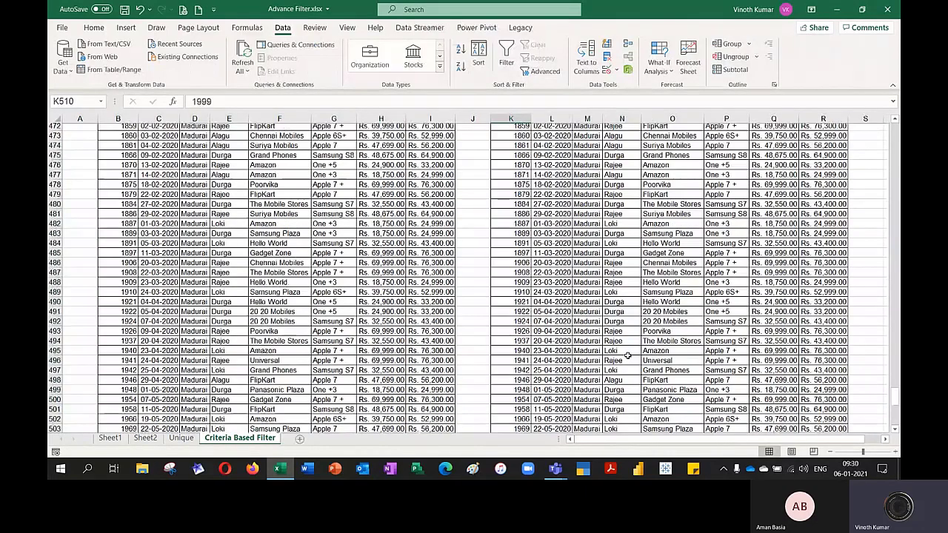
{"action": "key", "text": "Down"}
{"action": "key", "text": "Down"}
{"action": "key", "text": "Down"}
{"action": "key", "text": "Down"}
{"action": "key", "text": "Up"}
{"action": "key", "text": "Up"}
{"action": "key", "text": "Left"}
{"action": "key", "text": "Right"}
{"action": "key", "text": "Right"}
{"action": "key", "text": "Up"}
{"action": "key", "text": "Up"}
{"action": "key", "text": "Up"}
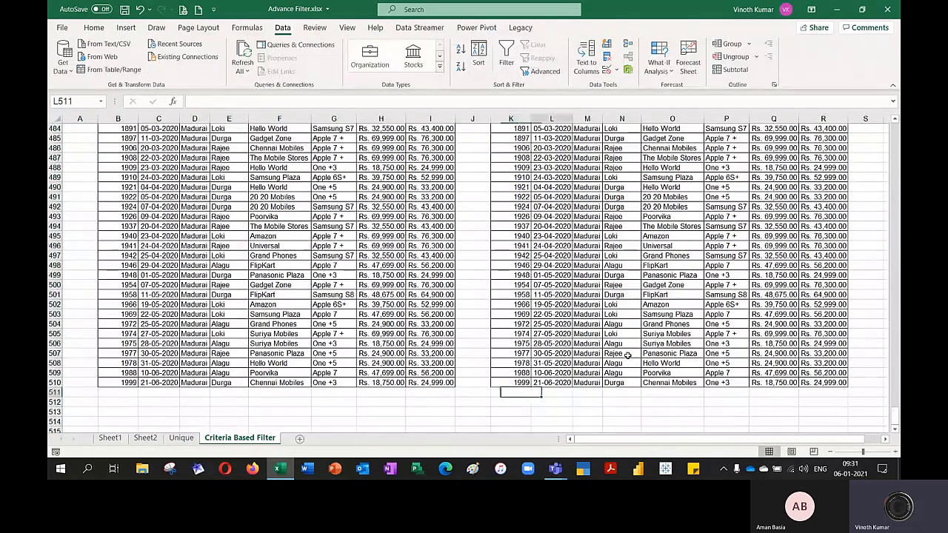
{"action": "key", "text": "ctrl+Up"}
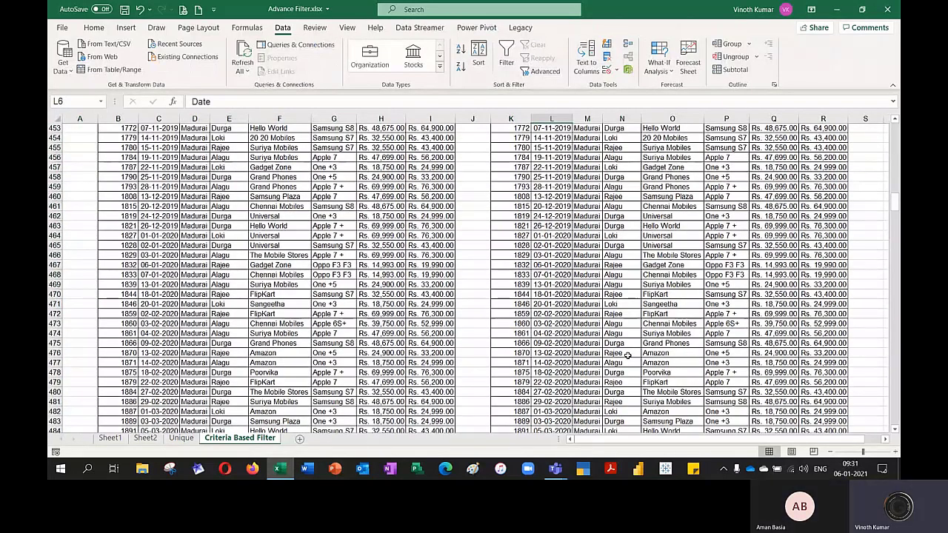
{"action": "key", "text": "ctrl+Up"}
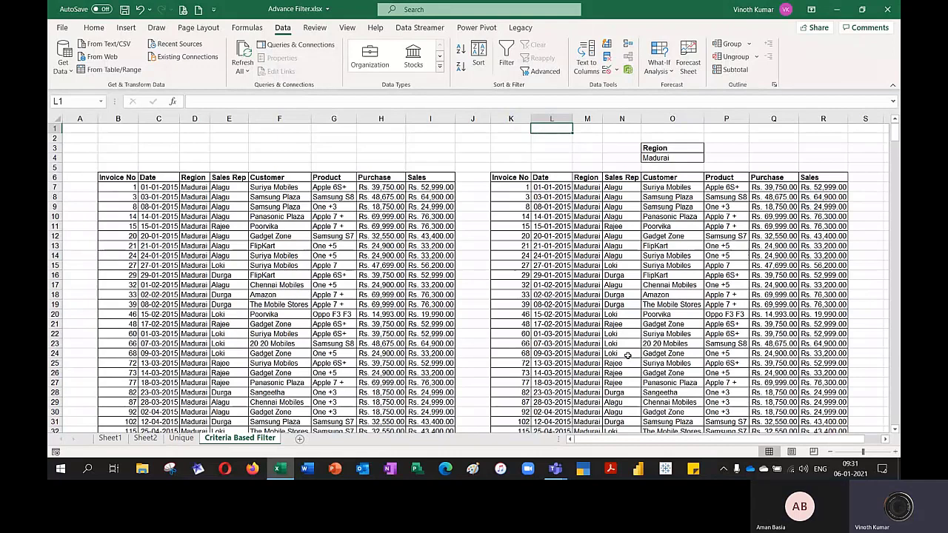
Add a new worksheet and name it Comparison.
{"action": "left_click", "coordinate": [300, 439]}
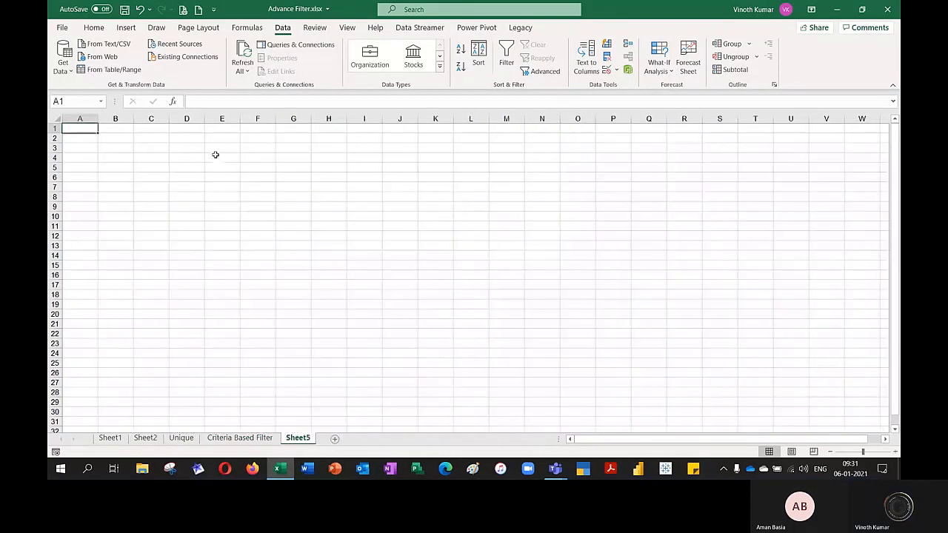
{"action": "left_click", "coordinate": [217, 148]}
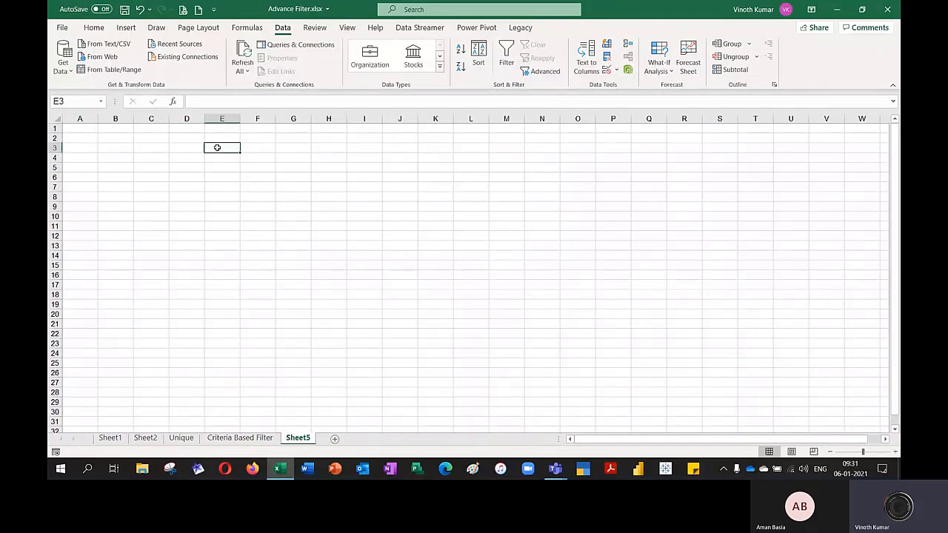
{"action": "double_click", "coordinate": [304, 441]}
{"action": "type", "text": "Compa"}
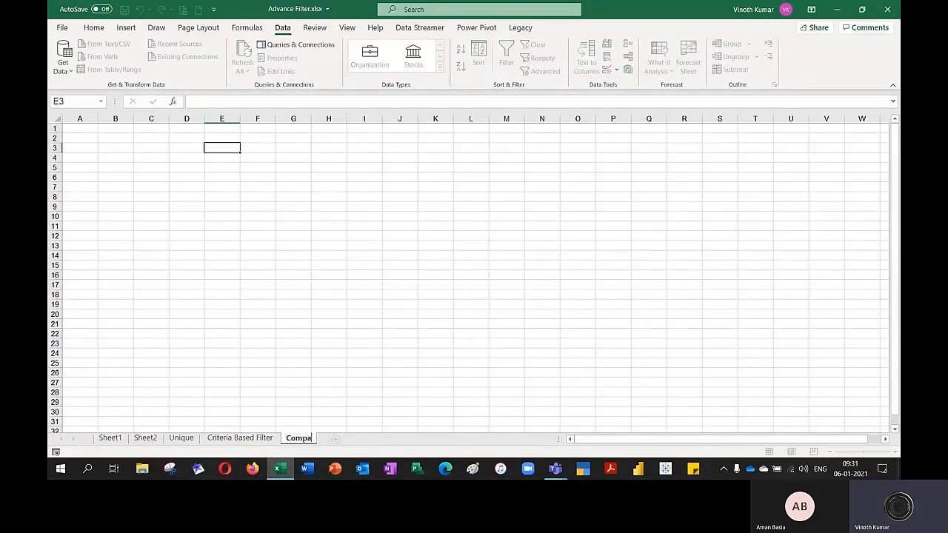
{"action": "type", "text": "rison"}
{"action": "key", "text": "Return"}
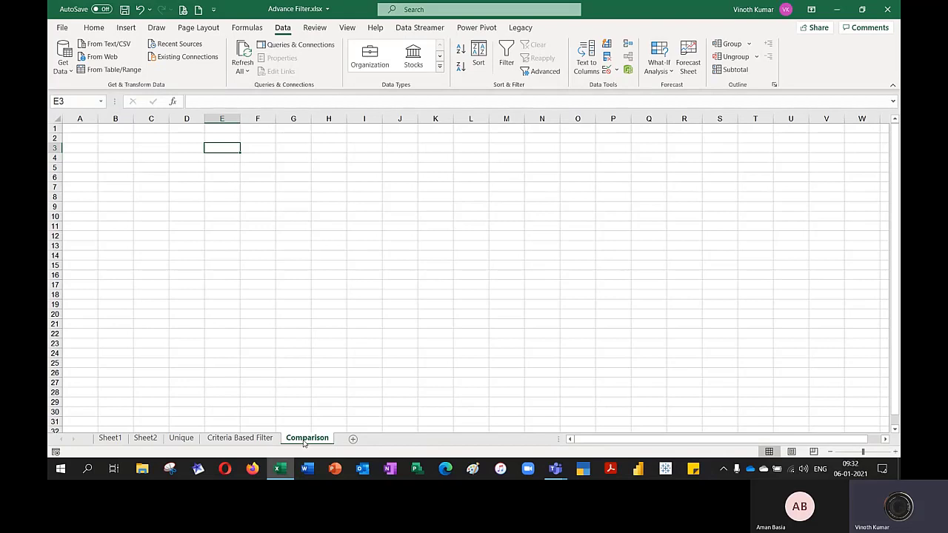
Enter the year headings 2020 in E6 and 2021 in G6 of the Comparison sheet.
{"action": "key", "text": "Down"}
{"action": "key", "text": "Down"}
{"action": "key", "text": "Down"}
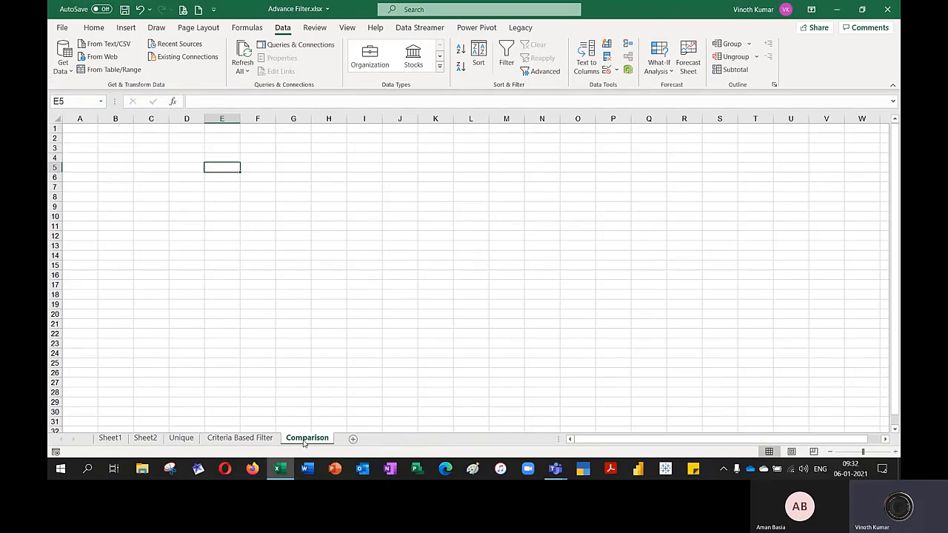
{"action": "type", "text": "201"}
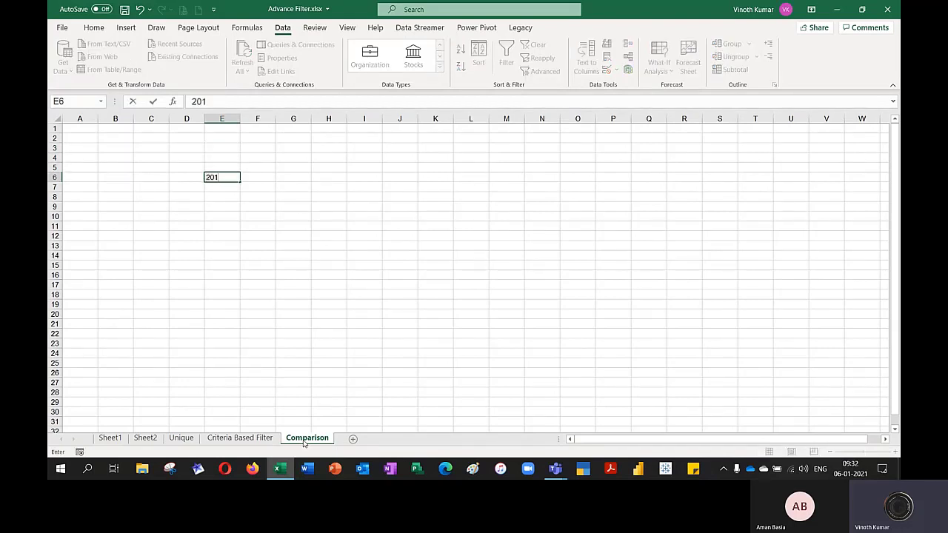
{"action": "type", "text": "0"}
{"action": "key", "text": "Return"}
{"action": "key", "text": "Up"}
{"action": "key", "text": "Right"}
{"action": "key", "text": "Right"}
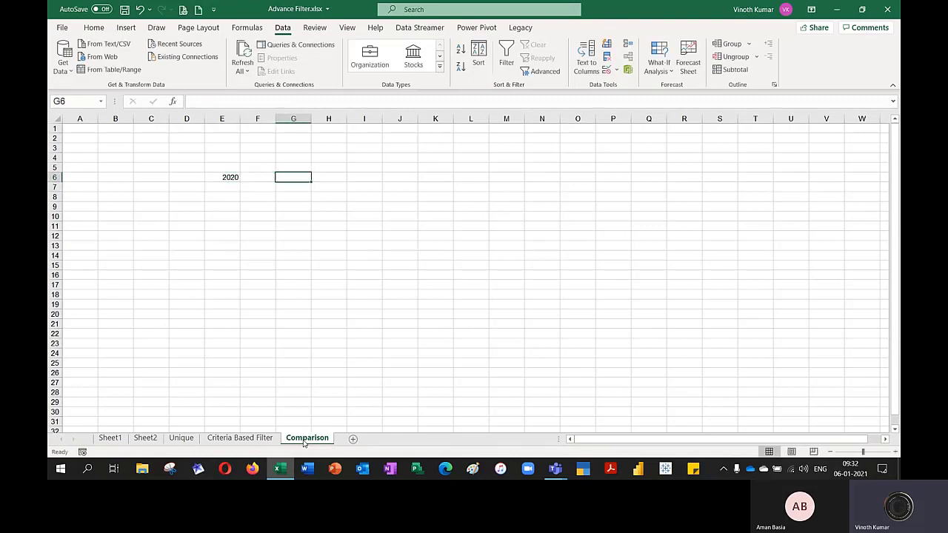
{"action": "type", "text": "2021"}
{"action": "key", "text": "Return"}
{"action": "key", "text": "Left"}
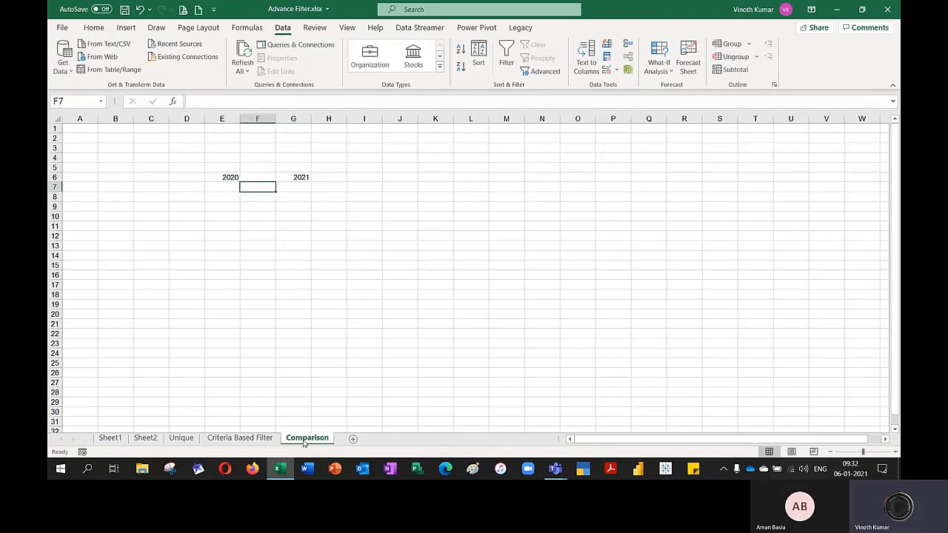
Enter the header List of Emp in E7 and copy it to G7.
{"action": "key", "text": "Left"}
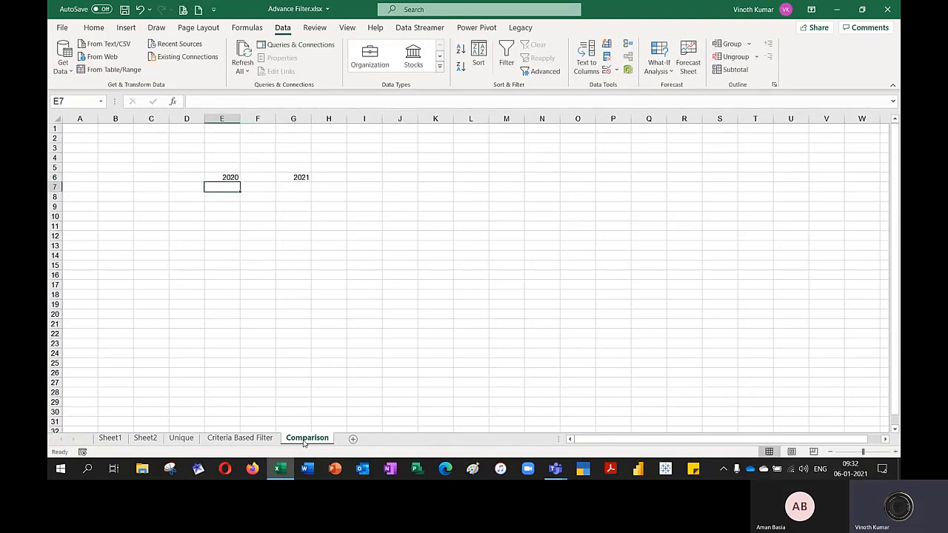
{"action": "type", "text": "List"}
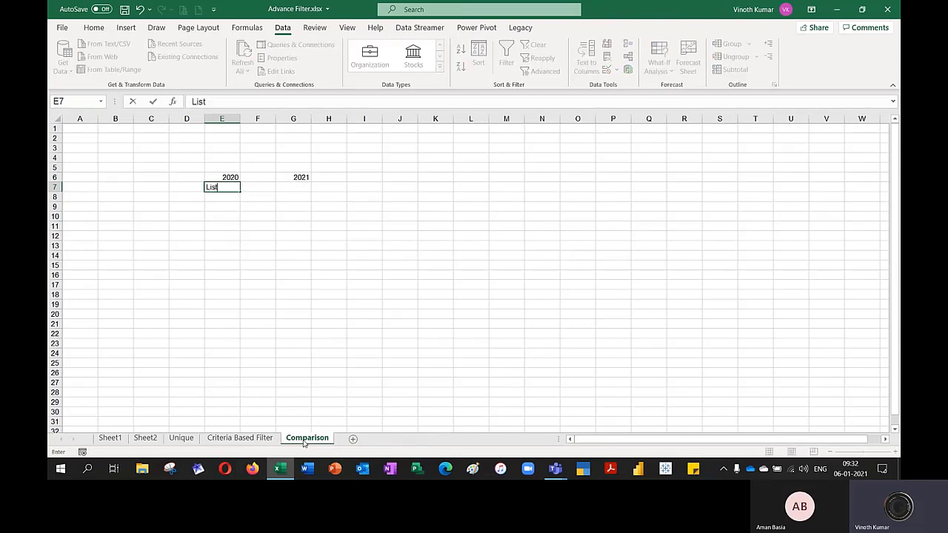
{"action": "type", "text": " of Emp"}
{"action": "key", "text": "ctrl+Return"}
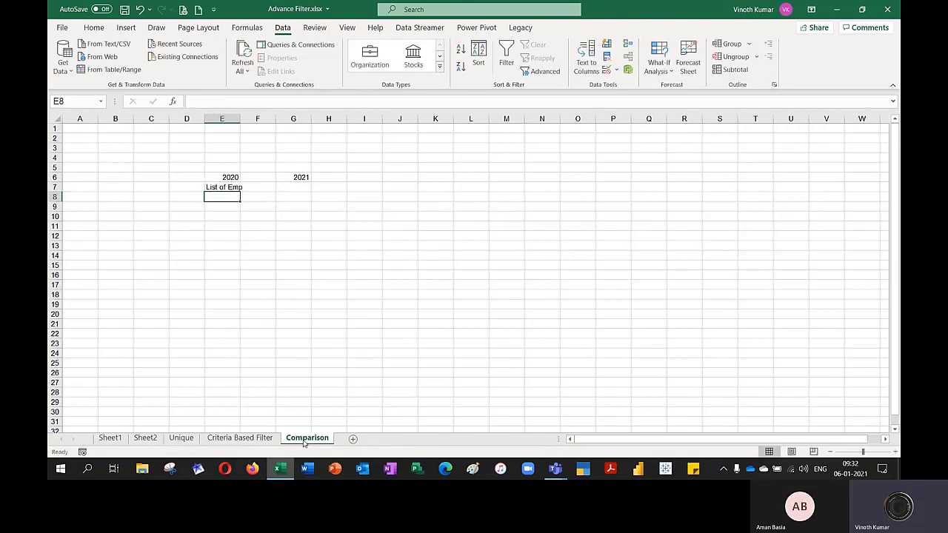
{"action": "key", "text": "ctrl+c"}
{"action": "key", "text": "Right"}
{"action": "key", "text": "Right"}
{"action": "key", "text": "ctrl+v"}
{"action": "key", "text": "Escape"}
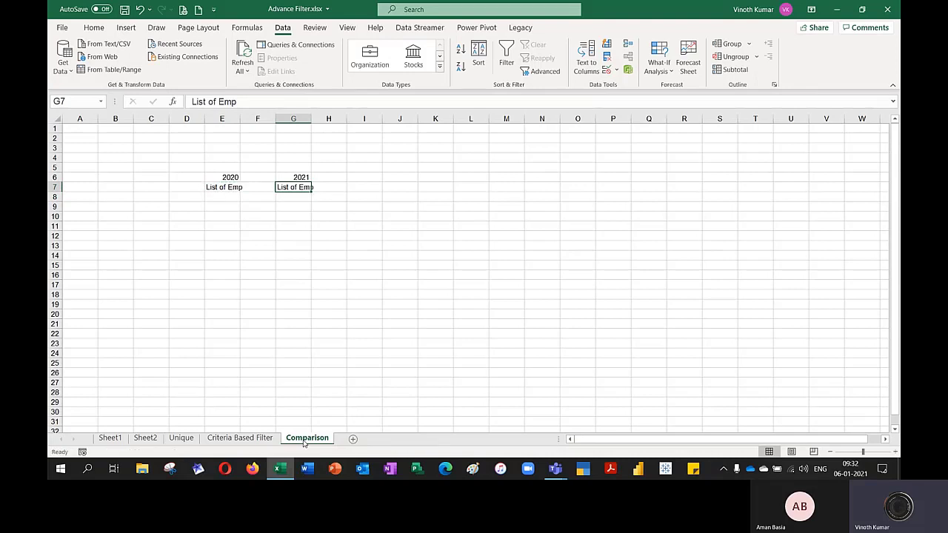
AutoFit columns E and G to their List of Emp headers.
{"action": "key", "text": "Left"}
{"action": "key", "text": "Left"}
{"action": "key", "text": "alt+o"}
{"action": "key", "text": "c"}
{"action": "key", "text": "a"}
{"action": "key", "text": "Right"}
{"action": "key", "text": "Right"}
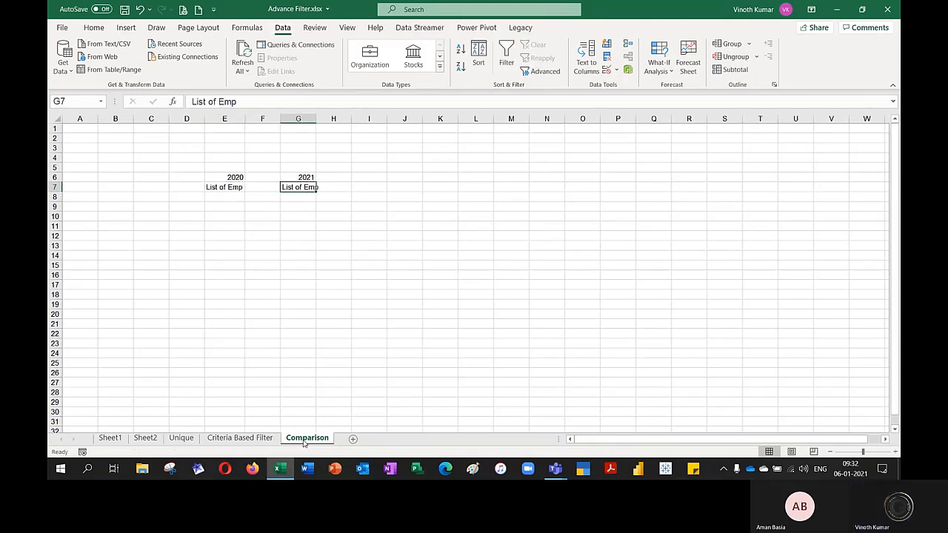
{"action": "key", "text": "alt+o"}
{"action": "key", "text": "c"}
{"action": "key", "text": "a"}
{"action": "key", "text": "Left"}
{"action": "key", "text": "Left"}
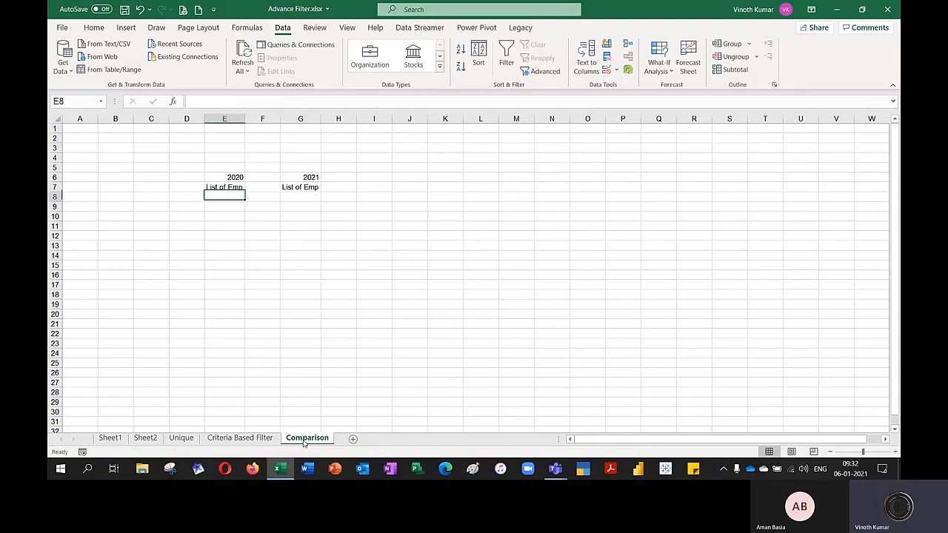
Fill the 2020 employee list in E8:E12 with the numbers 1, 2, 3, 4 and 5.
{"action": "key", "text": "Down"}
{"action": "type", "text": "1 2 "}
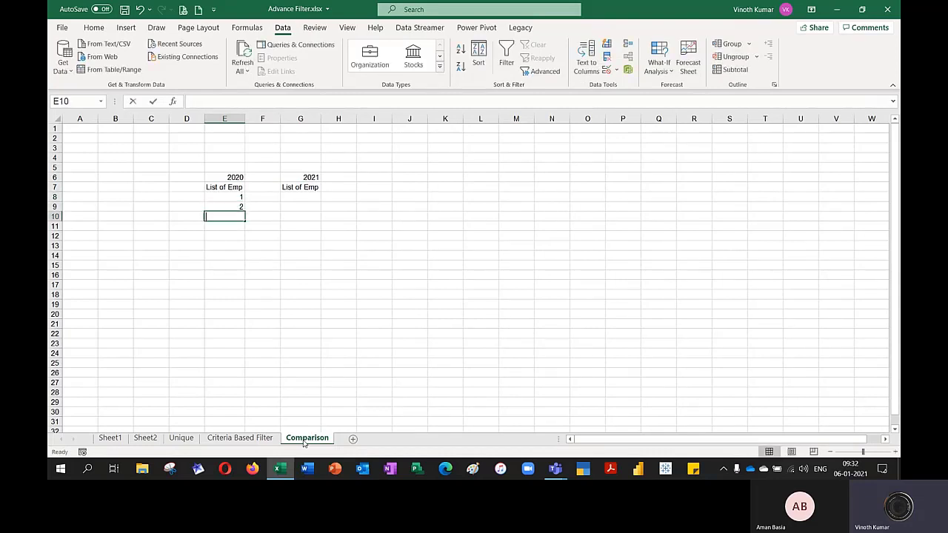
{"action": "type", "text": "3 4 5"}
{"action": "key", "text": "ctrl+Return"}
{"action": "key", "text": "Up"}
{"action": "key", "text": "Up"}
{"action": "key", "text": "Up"}
{"action": "key", "text": "Up"}
{"action": "key", "text": "Up"}
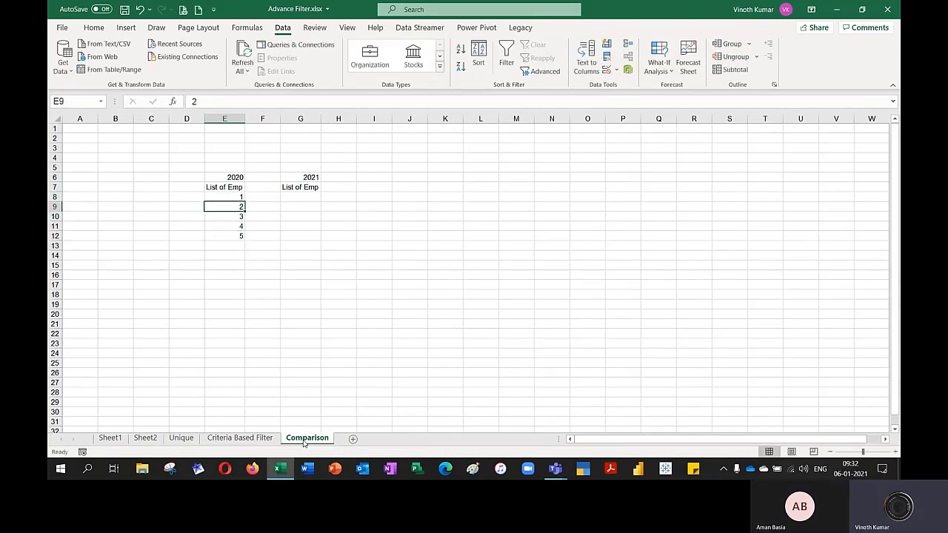
Fill the 2021 employee list in G8:G15 with 1, 3, 5, 6, 7, 8, 9 and 10, and select G6:G15.
{"action": "key", "text": "Right"}
{"action": "key", "text": "Right"}
{"action": "key", "text": "Down"}
{"action": "type", "text": "1"}
{"action": "key", "text": "Return"}
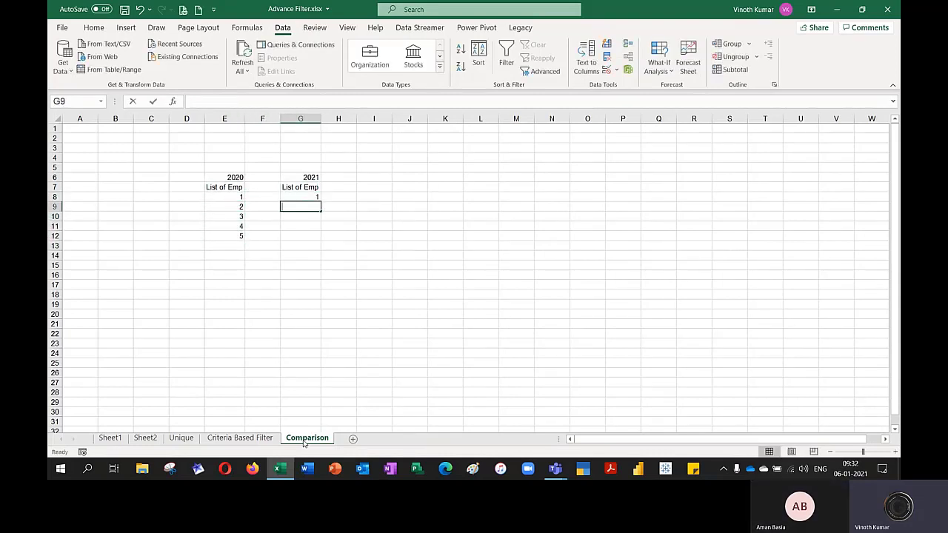
{"action": "type", "text": "3"}
{"action": "key", "text": "Return"}
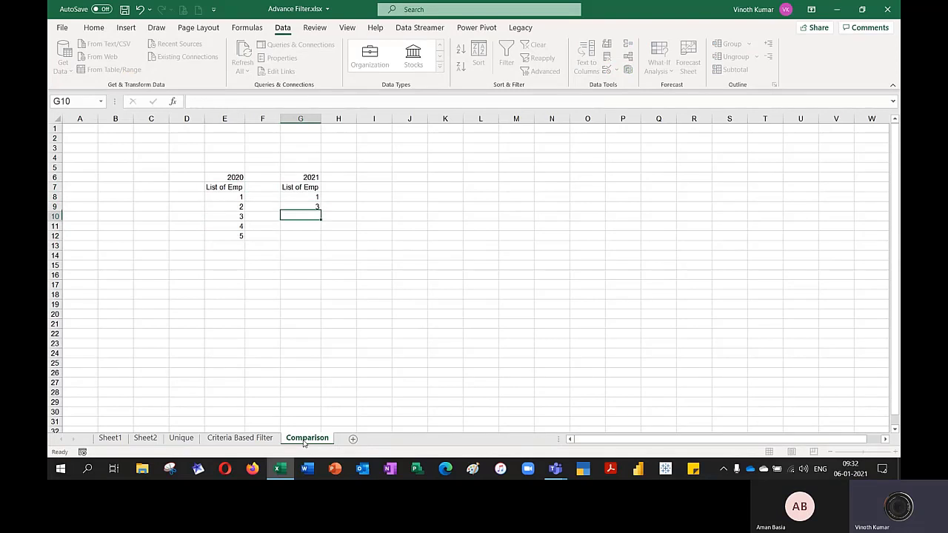
{"action": "type", "text": "5 6 7 8 9 10"}
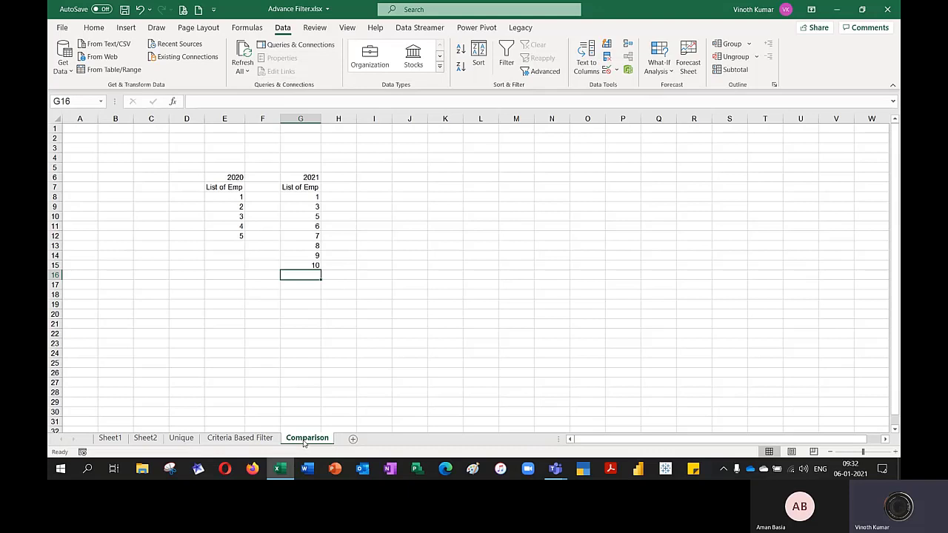
{"action": "left_click_drag", "start_coordinate": [308, 179], "coordinate": [300, 265]}
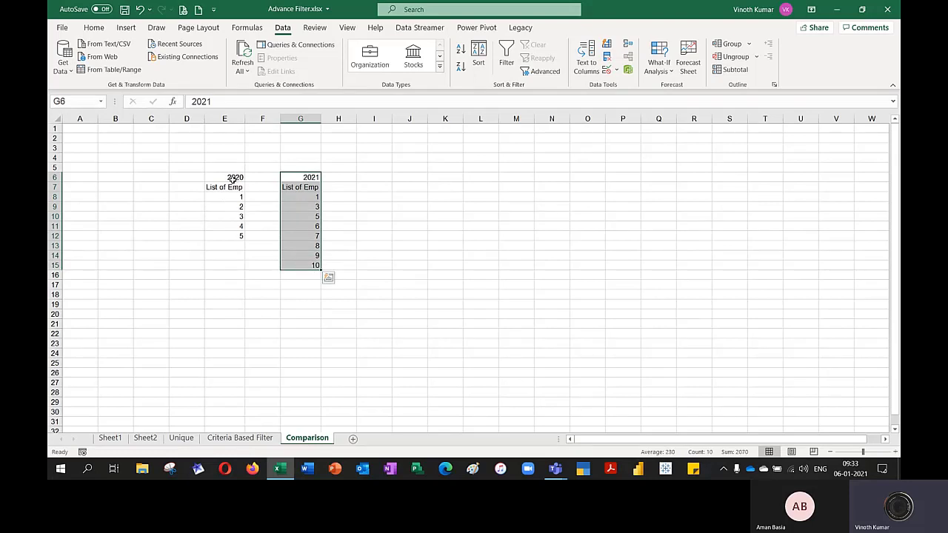
Enter the result headings Old in J6 and New Added this year in L6.
{"action": "left_click_drag", "start_coordinate": [233, 178], "coordinate": [229, 235]}
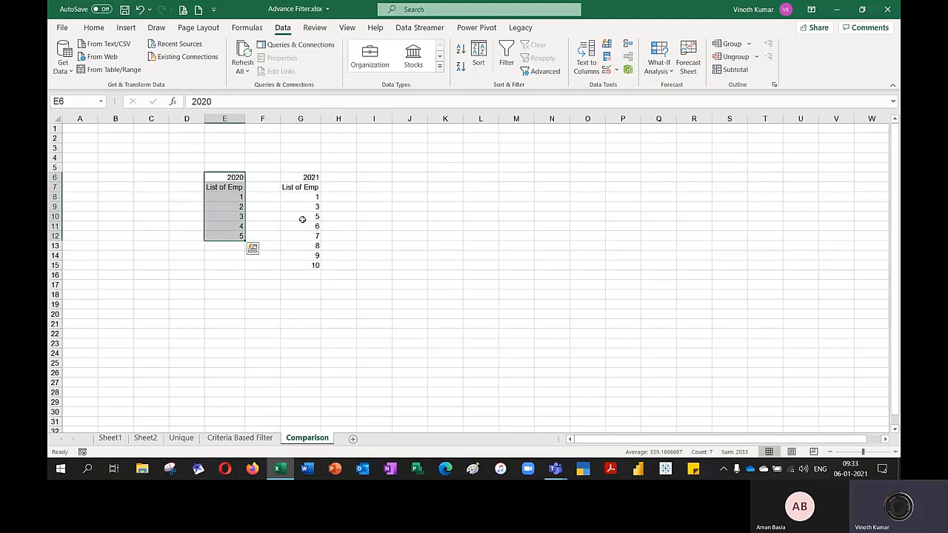
{"action": "left_click", "coordinate": [405, 176]}
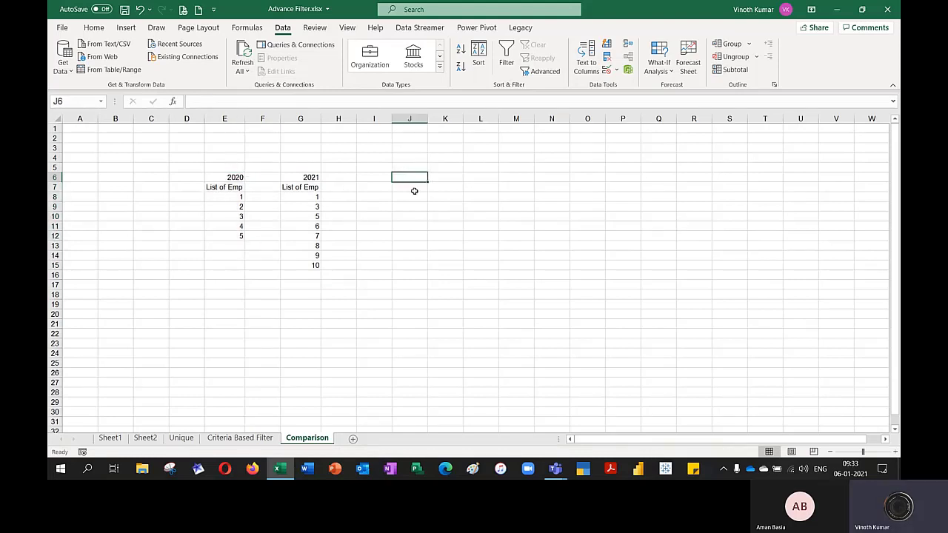
{"action": "type", "text": "Old"}
{"action": "key", "text": "Return"}
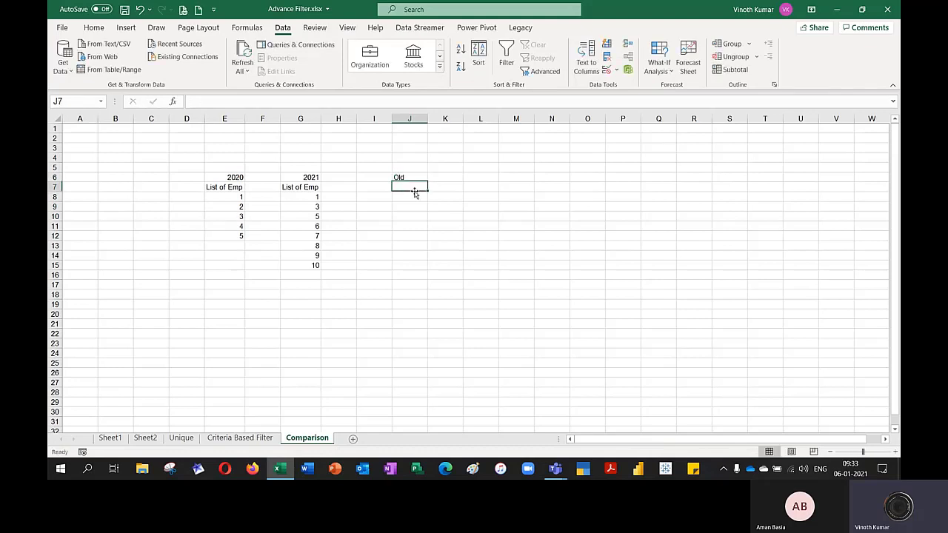
{"action": "key", "text": "Up"}
{"action": "key", "text": "Right"}
{"action": "key", "text": "Right"}
{"action": "type", "text": "New"}
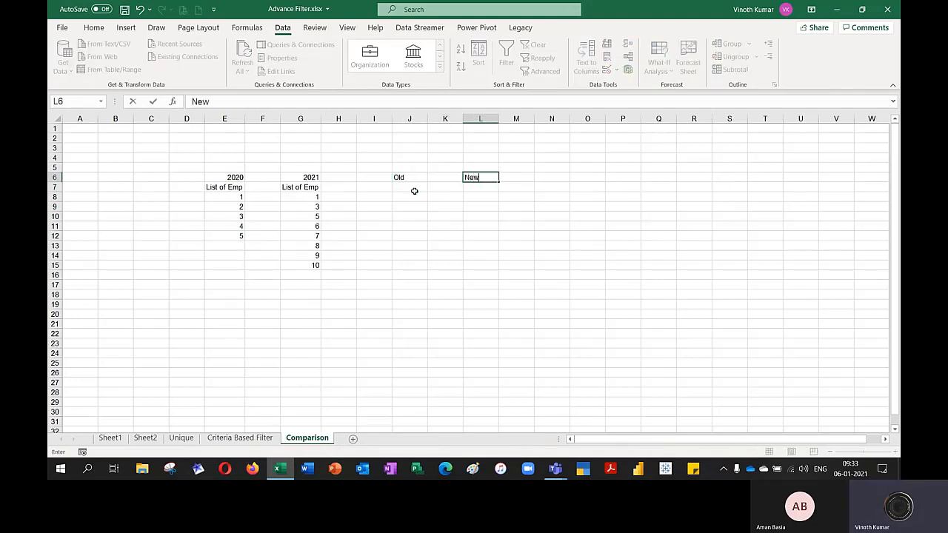
{"action": "type", "text": " Added this year"}
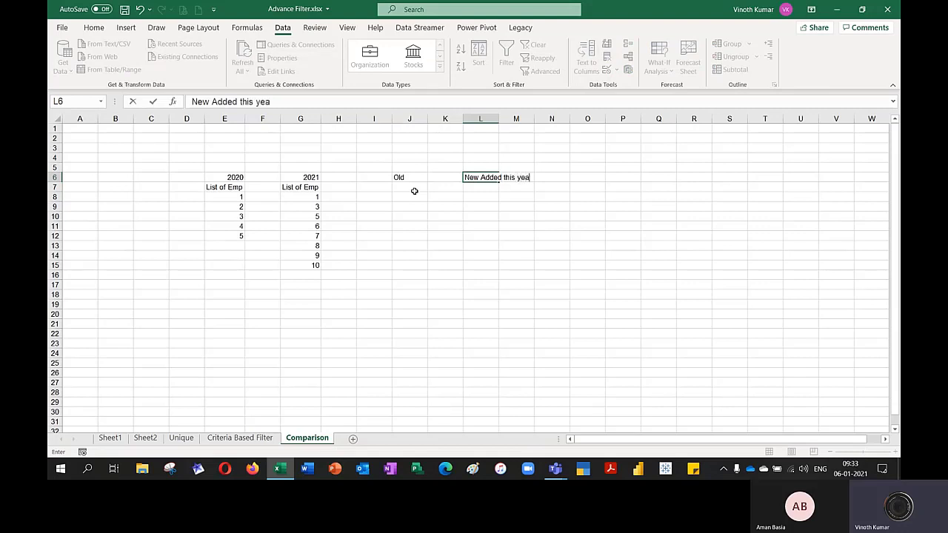
{"action": "key", "text": "Return"}
AutoFit column L to its New Added this year heading and return to J6.
{"action": "key", "text": "Up"}
{"action": "key", "text": "alt+o"}
{"action": "key", "text": "c"}
{"action": "key", "text": "a"}
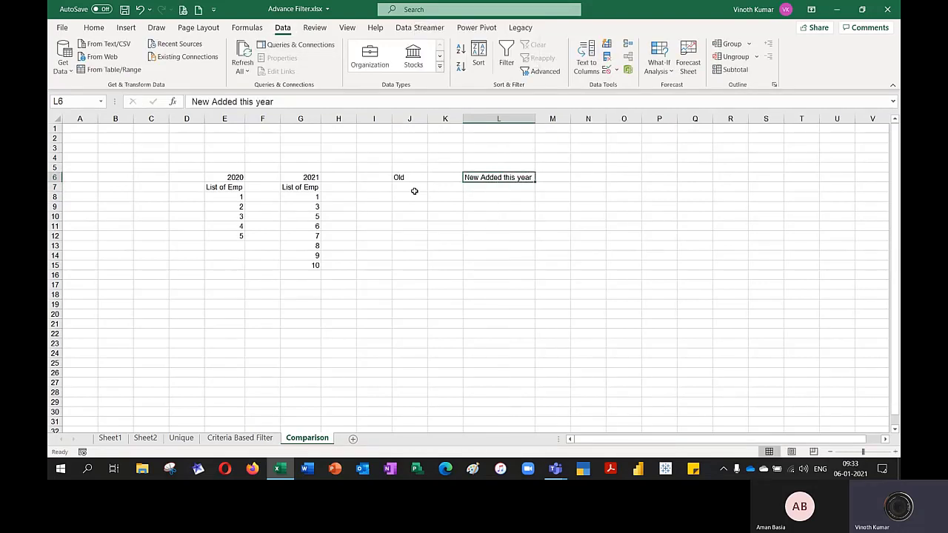
{"action": "key", "text": "Left"}
{"action": "key", "text": "Left"}
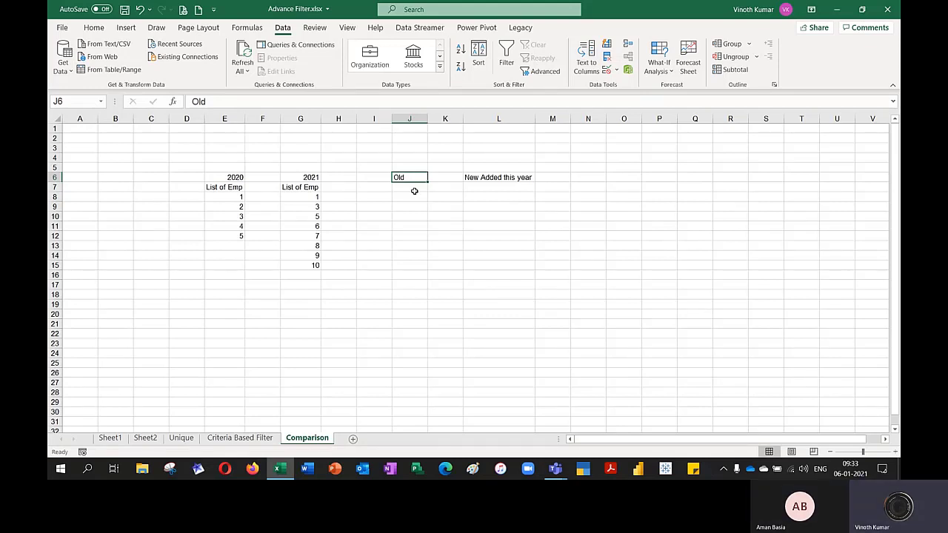
Enter =MATCH(G8,$E$8:$E$12,0) in H8 to look up the first 2021 entry in the 2020 list.
{"action": "key", "text": "Left"}
{"action": "key", "text": "Left"}
{"action": "key", "text": "Left"}
{"action": "key", "text": "Down"}
{"action": "key", "text": "Right"}
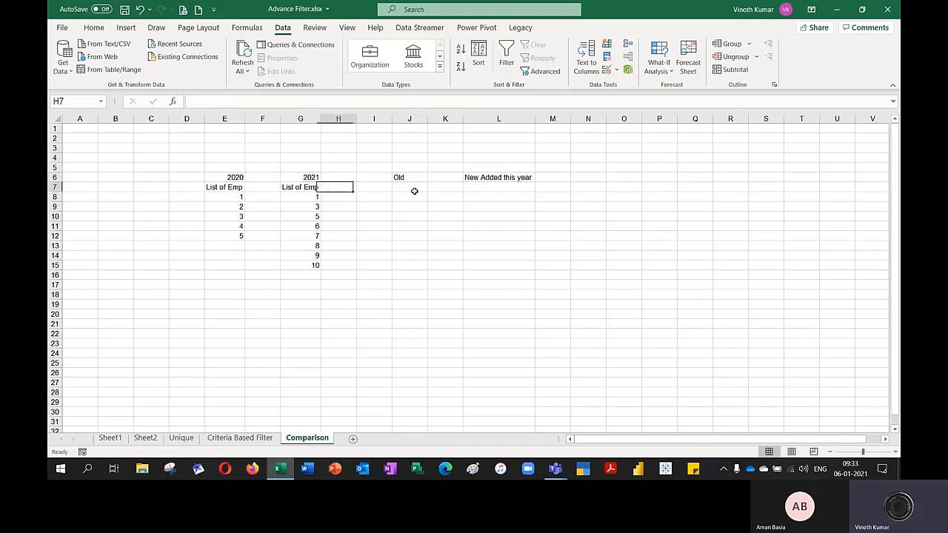
{"action": "key", "text": "Down"}
{"action": "type", "text": "=match("}
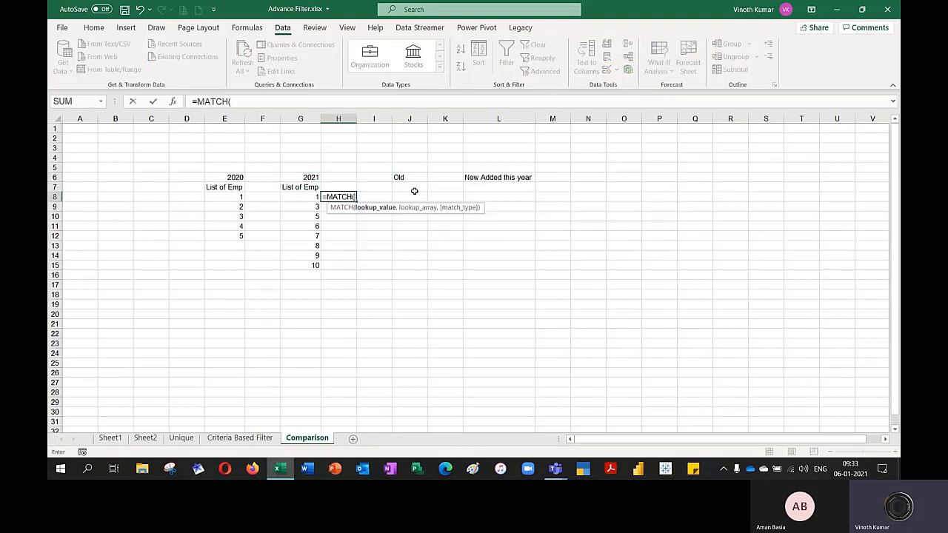
{"action": "key", "text": "Left"}
{"action": "type", "text": ","}
{"action": "key", "text": "Left"}
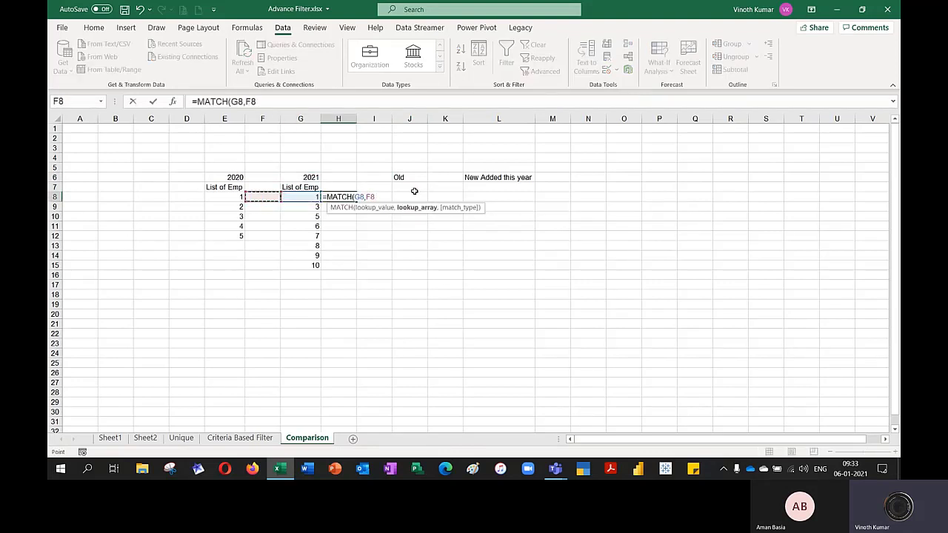
{"action": "key", "text": "Left"}
{"action": "key", "text": "shift+Down"}
{"action": "key", "text": "shift+Down"}
{"action": "key", "text": "shift+Down"}
{"action": "key", "text": "shift+Down"}
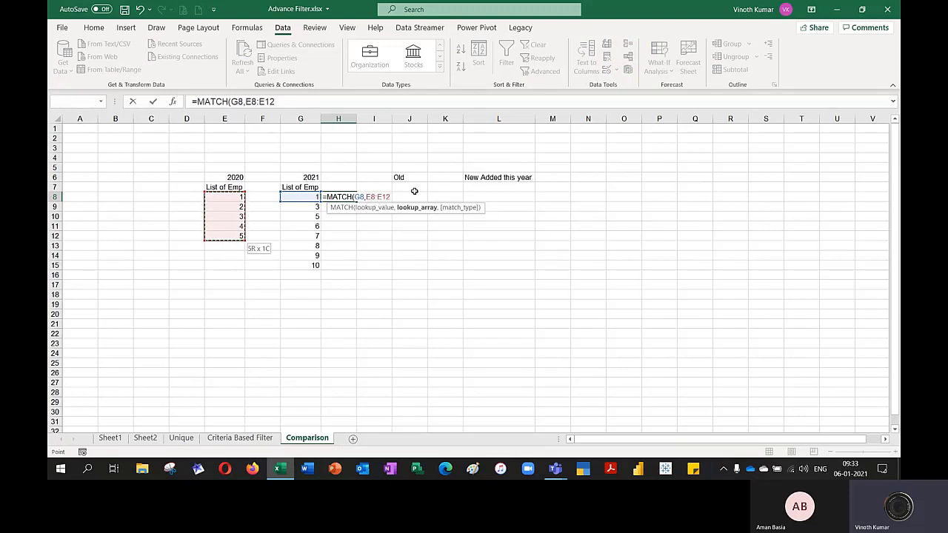
{"action": "key", "text": "F4"}
{"action": "type", "text": ",0)"}
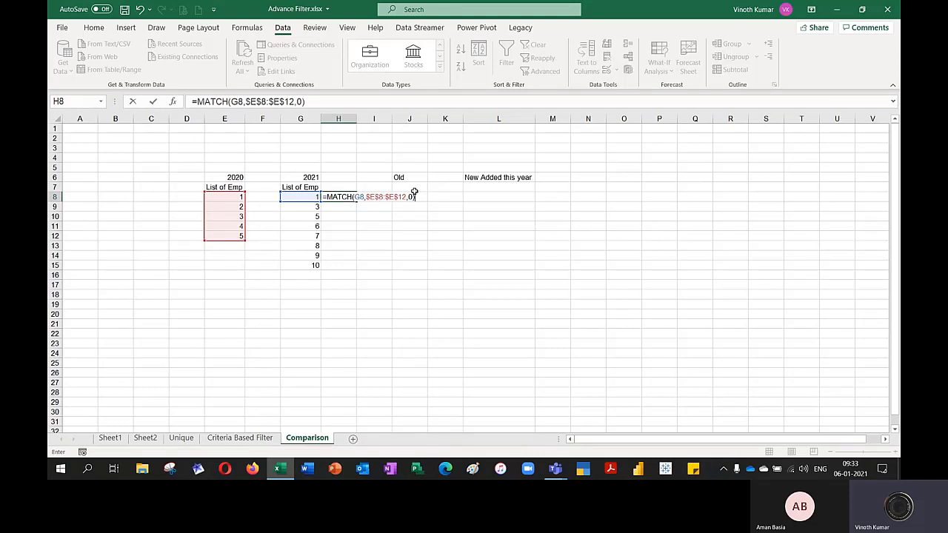
{"action": "key", "text": "Return"}
Fill the MATCH formula from H8 down to H15 and select E8.
{"action": "key", "text": "Up"}
{"action": "key", "text": "shift+Down"}
{"action": "key", "text": "shift+Down"}
{"action": "key", "text": "shift+Down"}
{"action": "key", "text": "shift+Down"}
{"action": "key", "text": "shift+Down"}
{"action": "key", "text": "shift+Down"}
{"action": "key", "text": "shift+Down"}
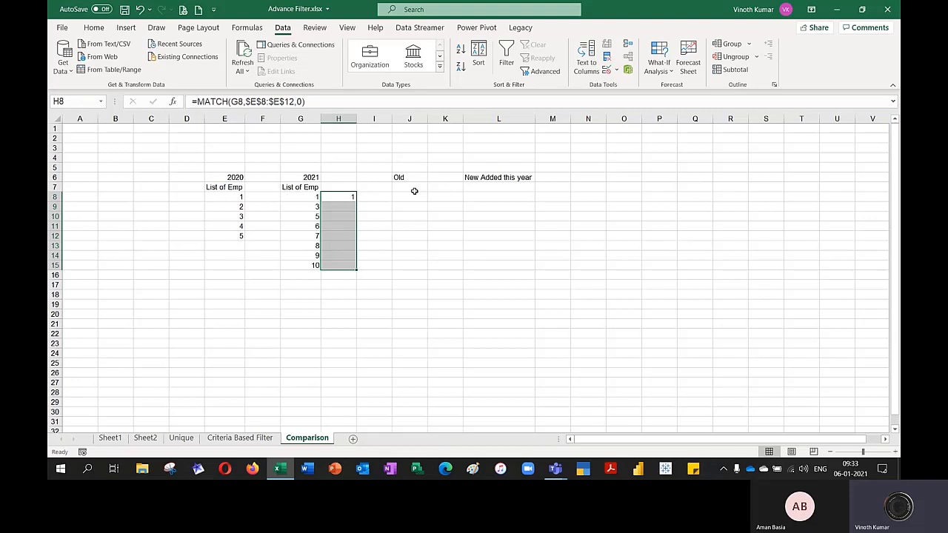
{"action": "key", "text": "ctrl+d"}
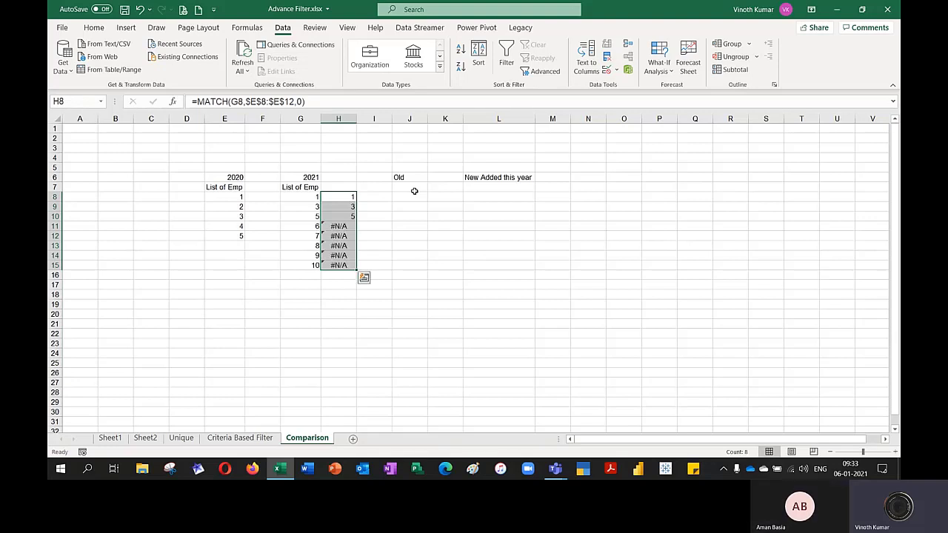
{"action": "key", "text": "Left"}
{"action": "key", "text": "Left"}
{"action": "key", "text": "Left"}
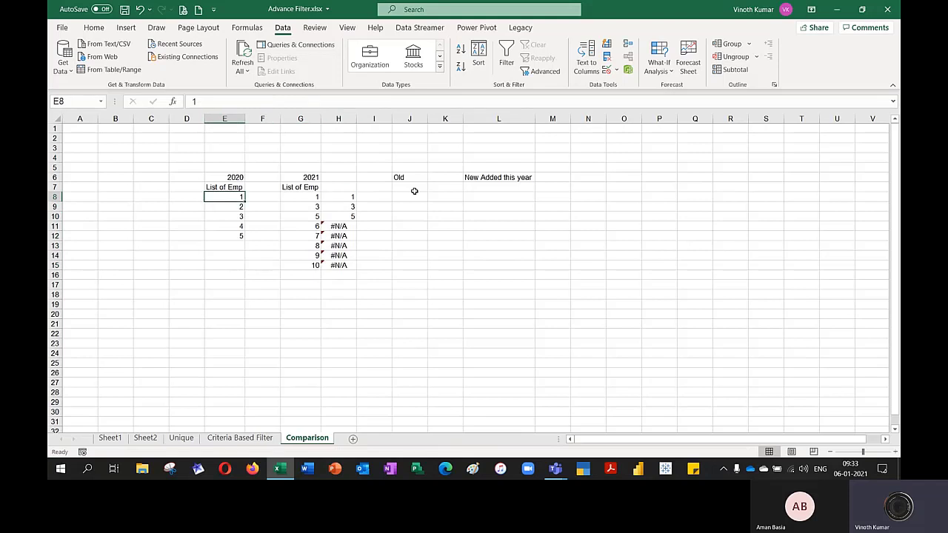
{"action": "left_click", "coordinate": [836, 11]}
{"action": "double_click", "coordinate": [69, 20]}
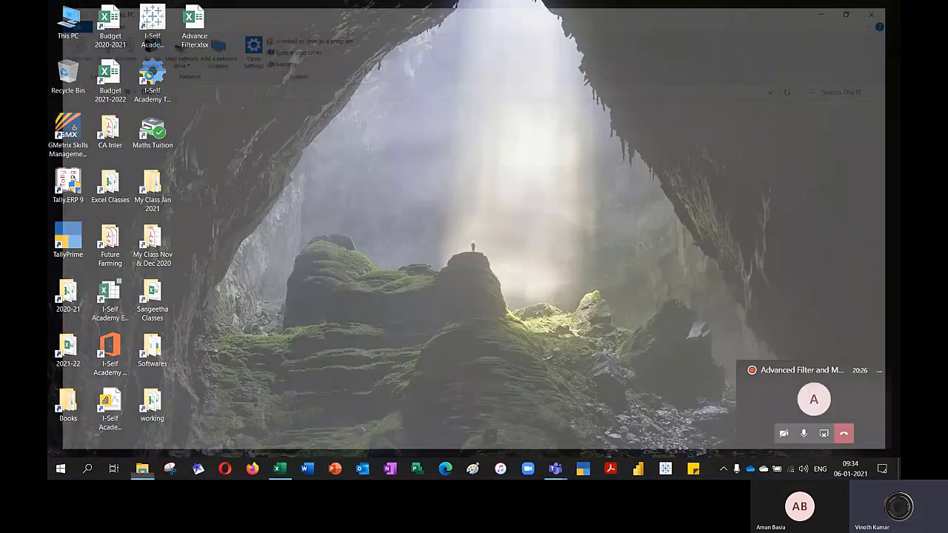
{"action": "double_click", "coordinate": [545, 217]}
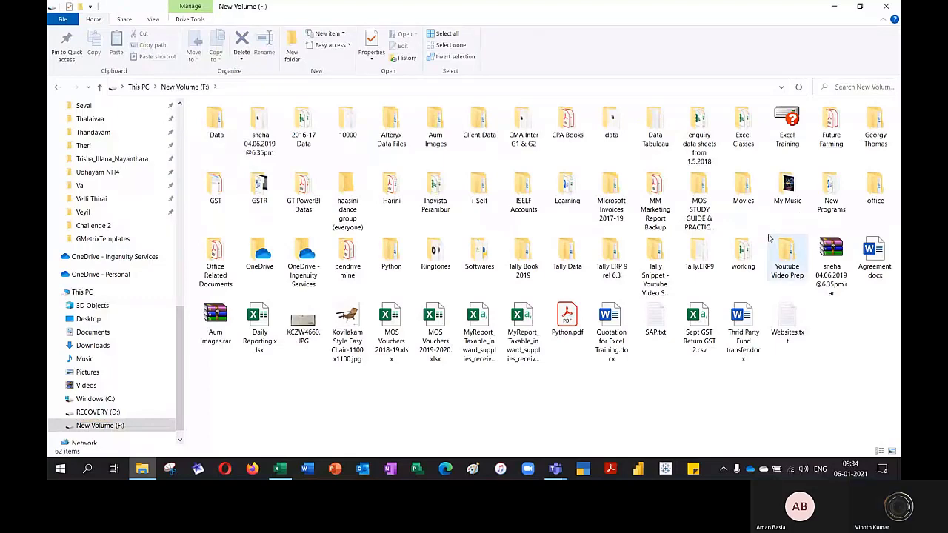
{"action": "left_click", "coordinate": [890, 4]}
{"action": "left_click", "coordinate": [279, 467]}
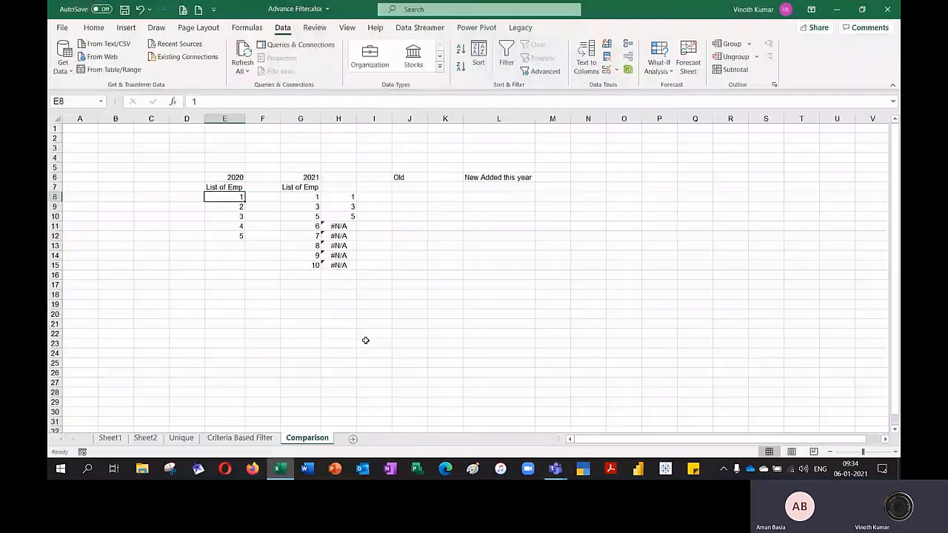
Copy the customer names in D6:D19 of the Unique sheet into the Comparison sheet's 2020 list from E8 down.
{"action": "left_click", "coordinate": [236, 438]}
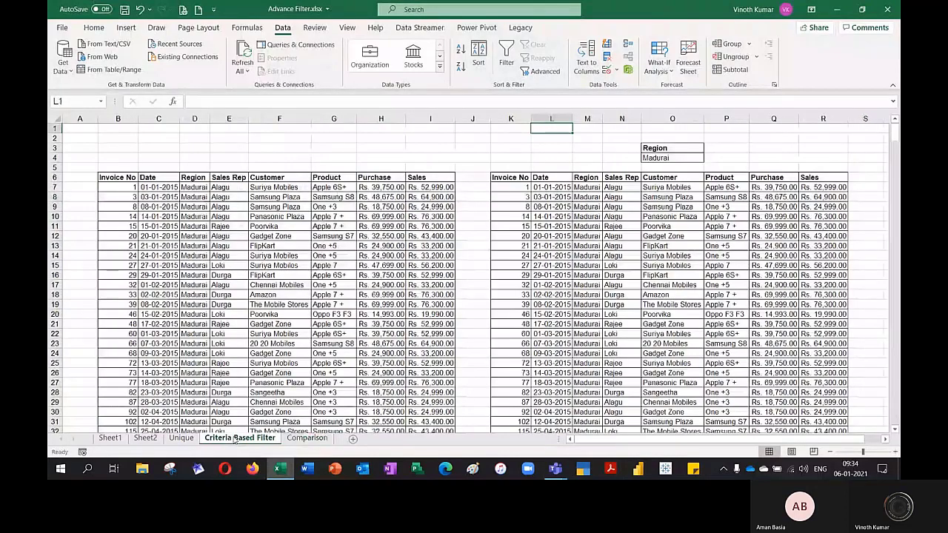
{"action": "left_click", "coordinate": [181, 438]}
{"action": "left_click_drag", "start_coordinate": [211, 179], "coordinate": [219, 312]}
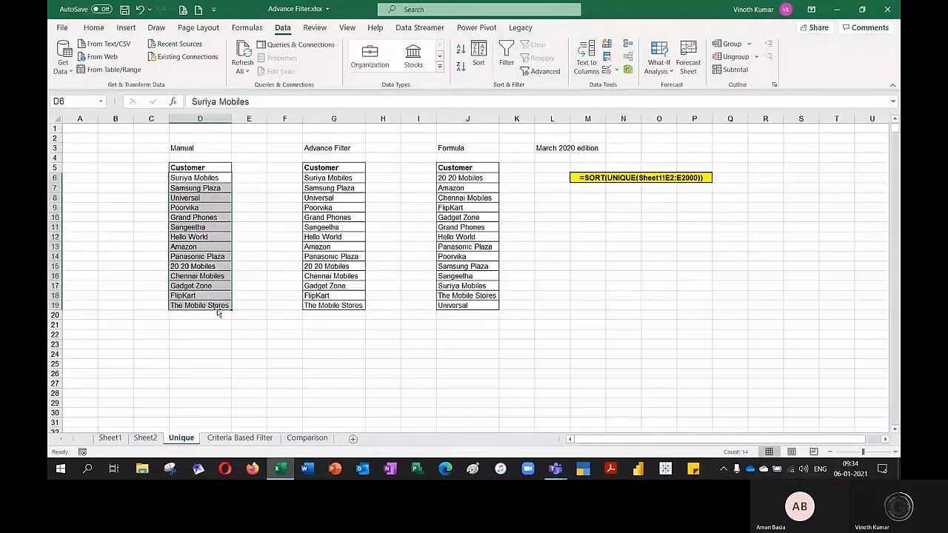
{"action": "key", "text": "ctrl+c"}
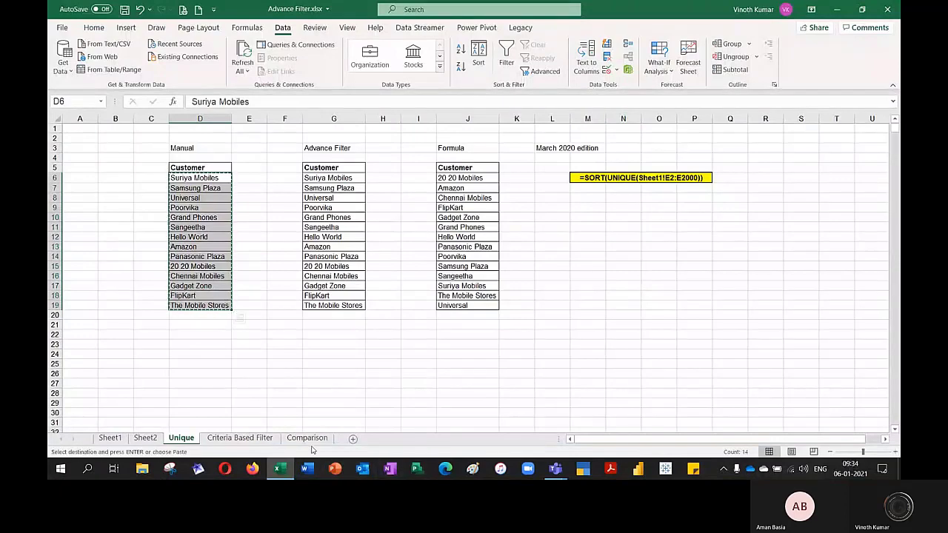
{"action": "left_click", "coordinate": [308, 440]}
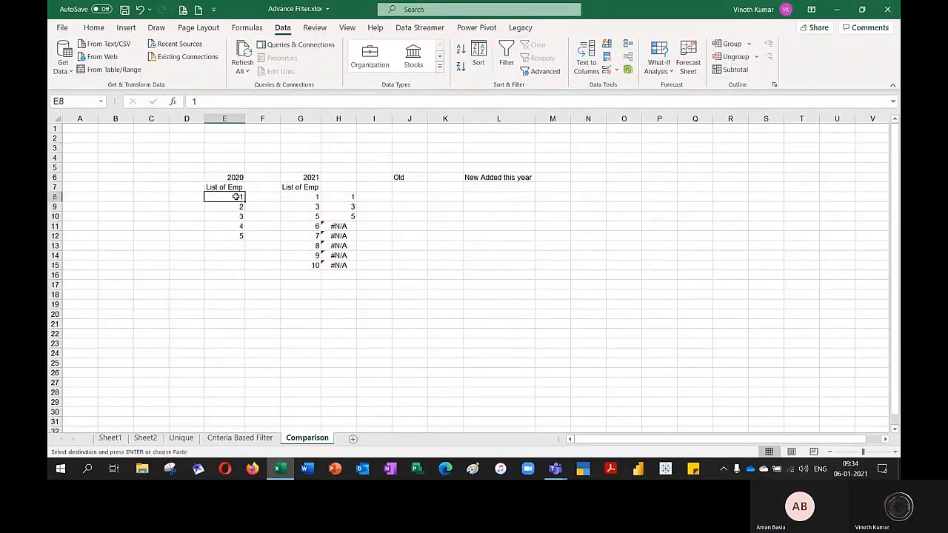
{"action": "key", "text": "ctrl+v"}
{"action": "left_click", "coordinate": [348, 337]}
{"action": "key", "text": "Escape"}
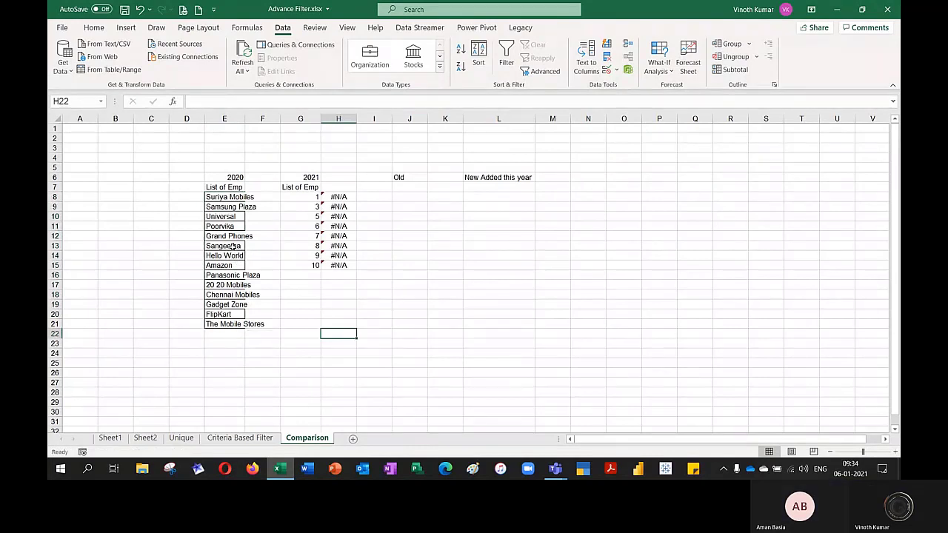
Number the 2020 customers in D8:D21 with a fill series from 1 to 14.
{"action": "left_click", "coordinate": [187, 196]}
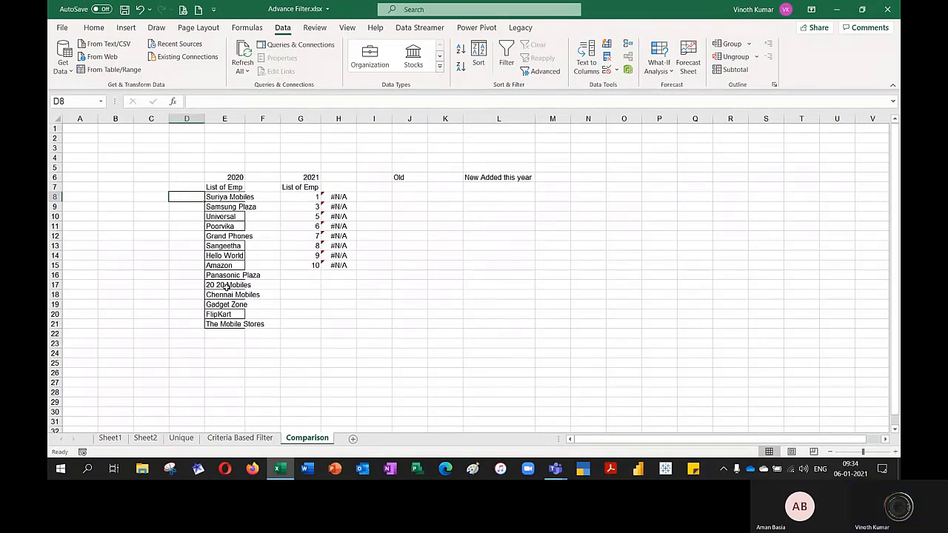
{"action": "type", "text": "1"}
{"action": "key", "text": "ctrl+Return"}
{"action": "key", "text": "alt+e"}
{"action": "key", "text": "i"}
{"action": "key", "text": "s"}
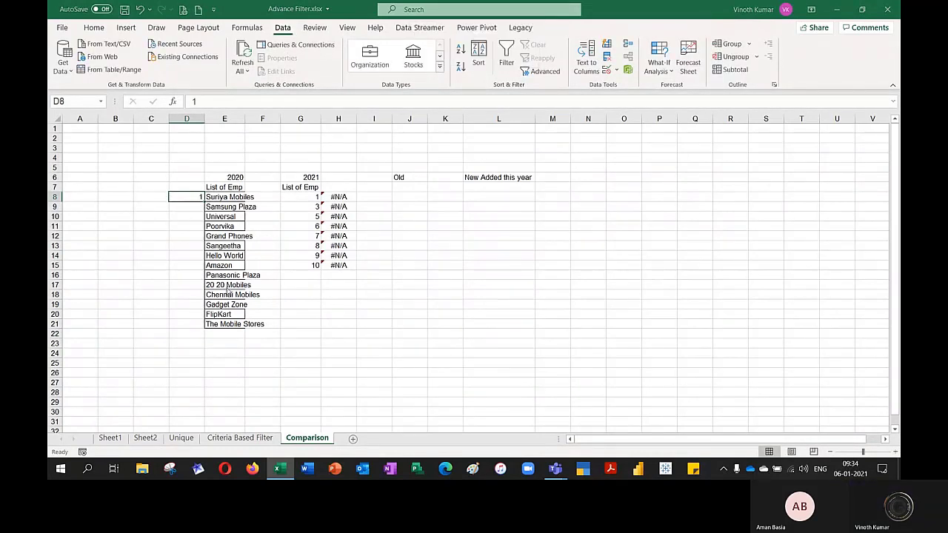
{"action": "key", "text": "Tab"}
{"action": "type", "text": "14"}
{"action": "key", "text": "Return"}
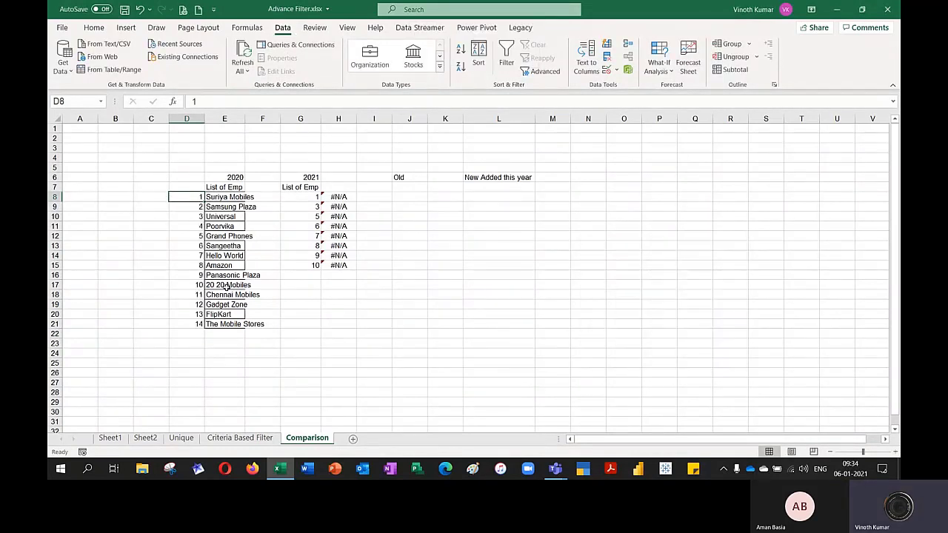
Clear the last four customer names in E18:E21 of the 2020 list.
{"action": "key", "text": "ctrl+Down"}
{"action": "key", "text": "Right"}
{"action": "key", "text": "Up"}
{"action": "key", "text": "Up"}
{"action": "key", "text": "Up"}
{"action": "key", "text": "Up"}
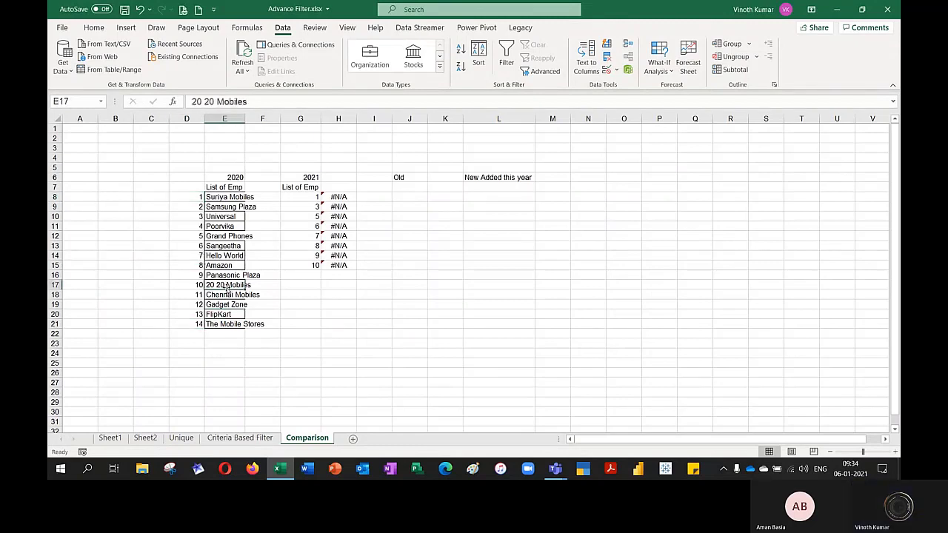
{"action": "key", "text": "Down"}
{"action": "key", "text": "ctrl+shift+Down"}
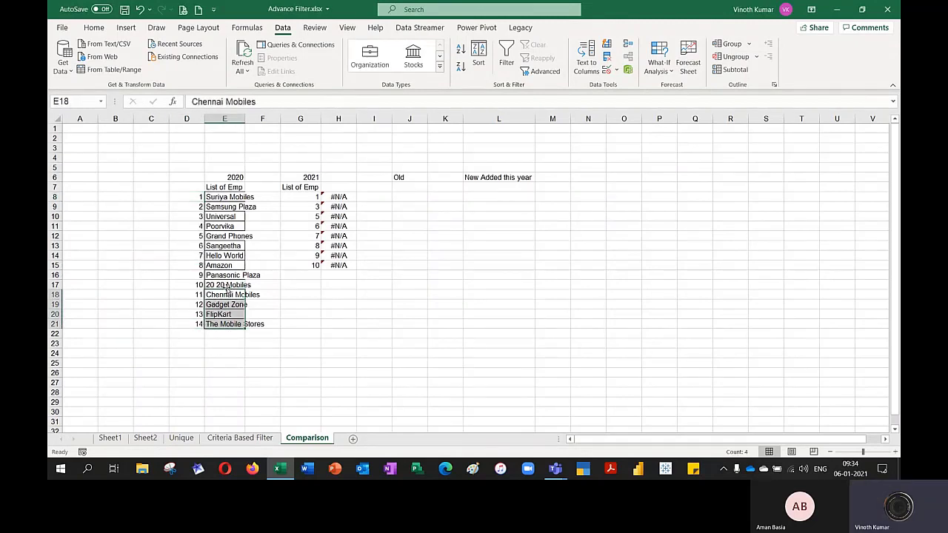
{"action": "key", "text": "Delete"}
AutoFit column E to the customer names in E8:E17.
{"action": "key", "text": "Up"}
{"action": "key", "text": "Up"}
{"action": "key", "text": "Up"}
{"action": "key", "text": "Up"}
{"action": "key", "text": "Up"}
{"action": "key", "text": "Up"}
{"action": "key", "text": "Up"}
{"action": "key", "text": "Up"}
{"action": "key", "text": "Up"}
{"action": "key", "text": "Up"}
{"action": "key", "text": "ctrl+shift+Down"}
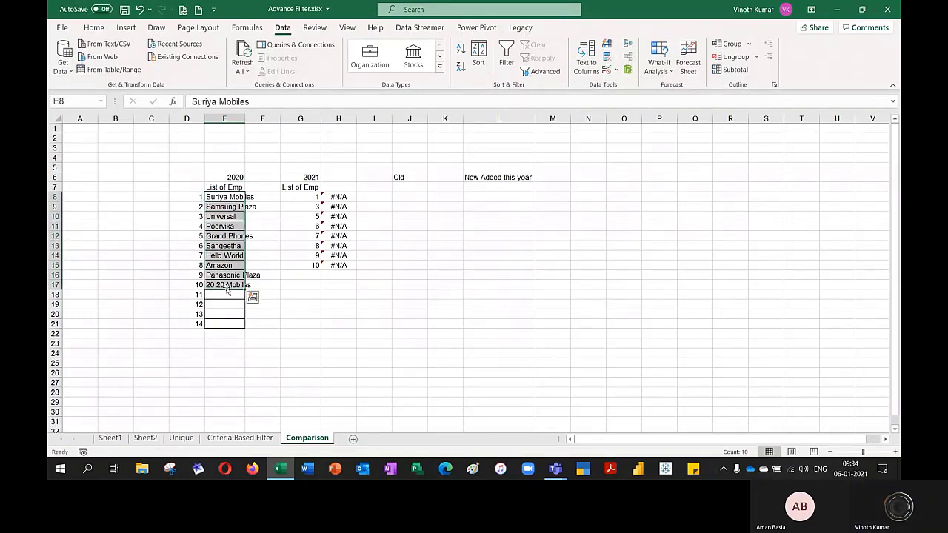
{"action": "key", "text": "alt+o"}
{"action": "key", "text": "c"}
{"action": "key", "text": "a"}
Delete the four rows 18 to 21 below the last 2020 customer name.
{"action": "key", "text": "Down"}
{"action": "key", "text": "Down"}
{"action": "key", "text": "Down"}
{"action": "key", "text": "Down"}
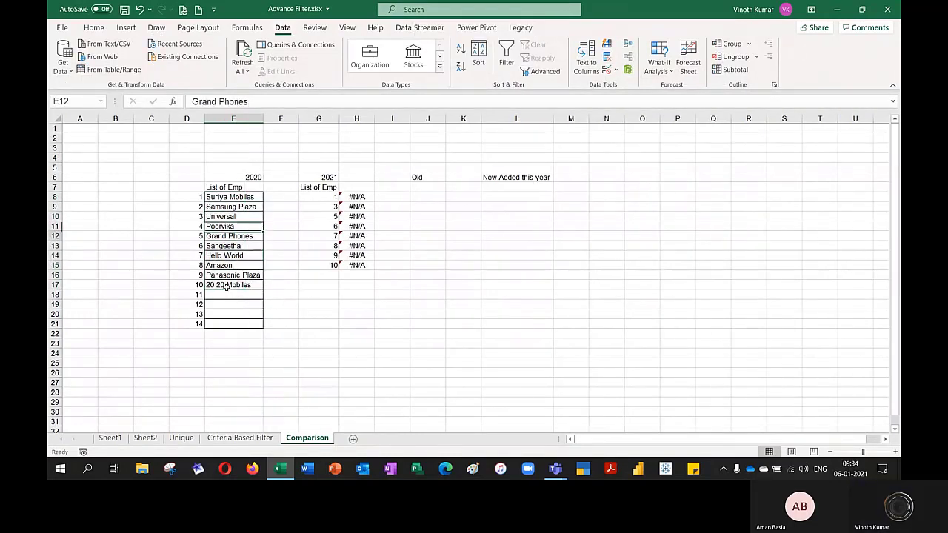
{"action": "key", "text": "Down"}
{"action": "key", "text": "Down"}
{"action": "key", "text": "Down"}
{"action": "key", "text": "Down"}
{"action": "key", "text": "Down"}
{"action": "key", "text": "Down"}
{"action": "key", "text": "shift+space"}
{"action": "key", "text": "ctrl+minus"}
{"action": "key", "text": "ctrl+minus"}
{"action": "key", "text": "ctrl+minus"}
{"action": "key", "text": "ctrl+minus"}
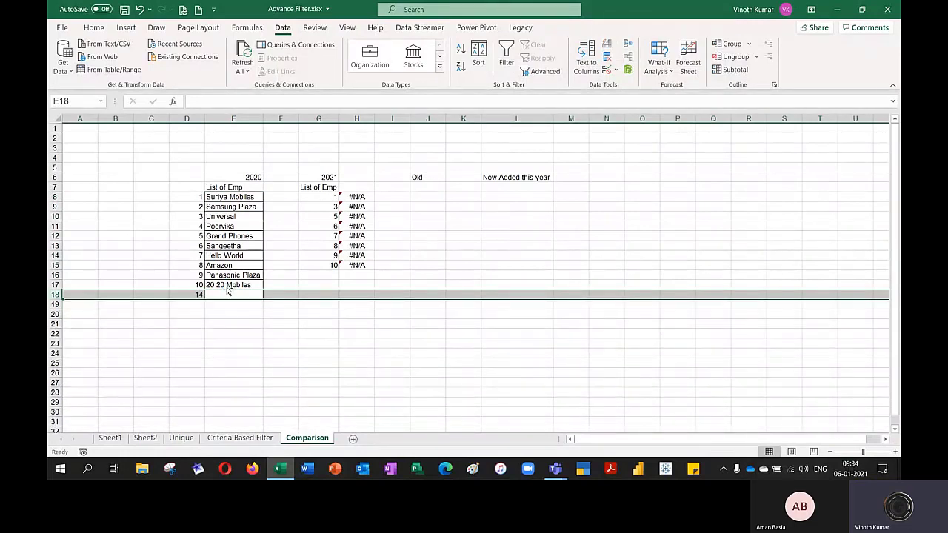
Copy Suriya Mobiles from E8 into G8 as the first entry of the 2021 list.
{"action": "key", "text": "Up"}
{"action": "key", "text": "Up"}
{"action": "key", "text": "Up"}
{"action": "key", "text": "Up"}
{"action": "key", "text": "Up"}
{"action": "key", "text": "Up"}
{"action": "key", "text": "Up"}
{"action": "key", "text": "Up"}
{"action": "key", "text": "Up"}
{"action": "key", "text": "Up"}
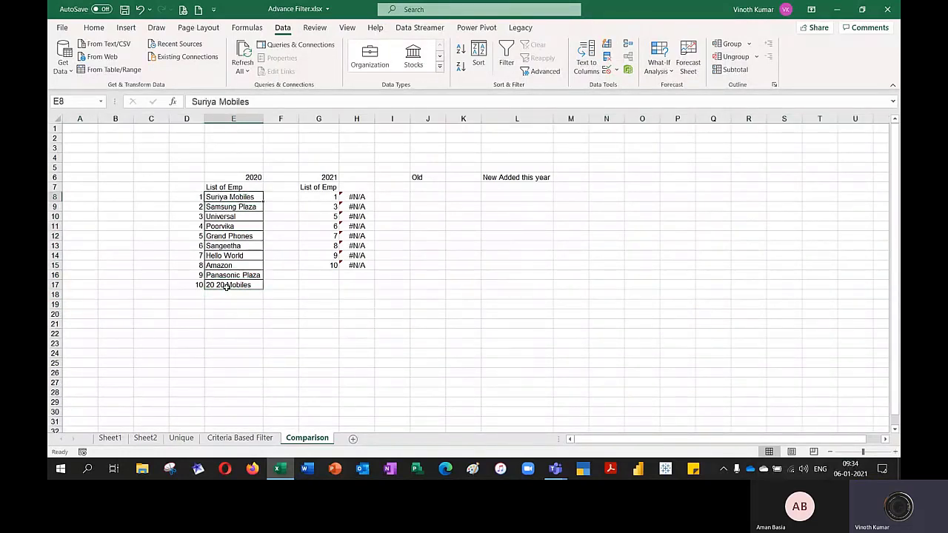
{"action": "key", "text": "ctrl+c"}
{"action": "key", "text": "Right"}
{"action": "key", "text": "Right"}
{"action": "key", "text": "Right"}
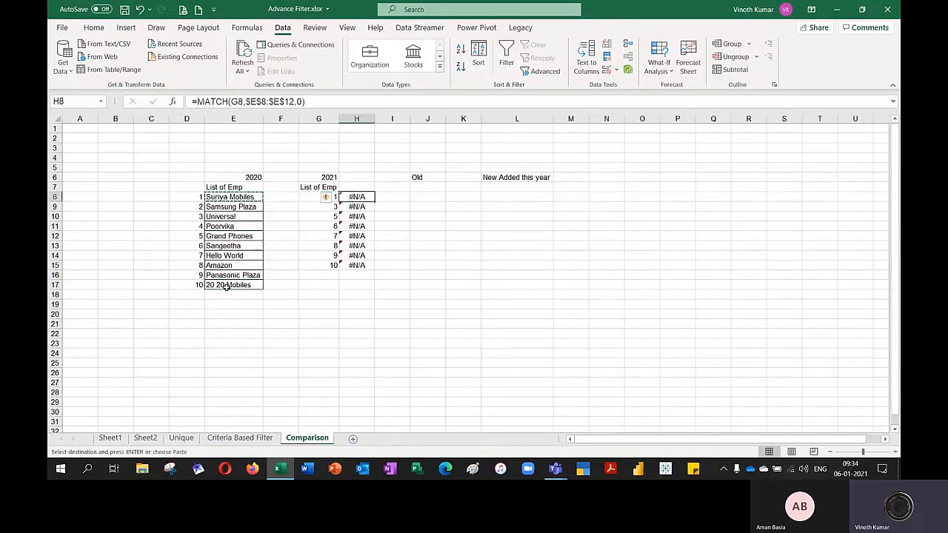
{"action": "key", "text": "ctrl+v"}
{"action": "key", "text": "ctrl+z"}
{"action": "key", "text": "Left"}
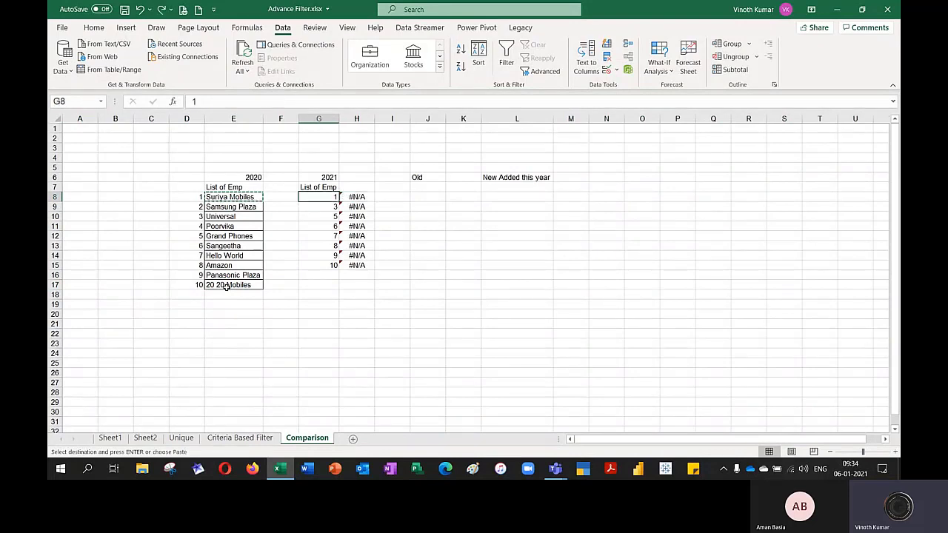
{"action": "key", "text": "ctrl+v"}
Paste the copied name Suriya Mobiles into E10 of the 2020 list.
{"action": "key", "text": "Down"}
{"action": "key", "text": "Left"}
{"action": "key", "text": "Left"}
{"action": "key", "text": "Down"}
{"action": "key", "text": "ctrl+v"}
{"action": "key", "text": "Right"}
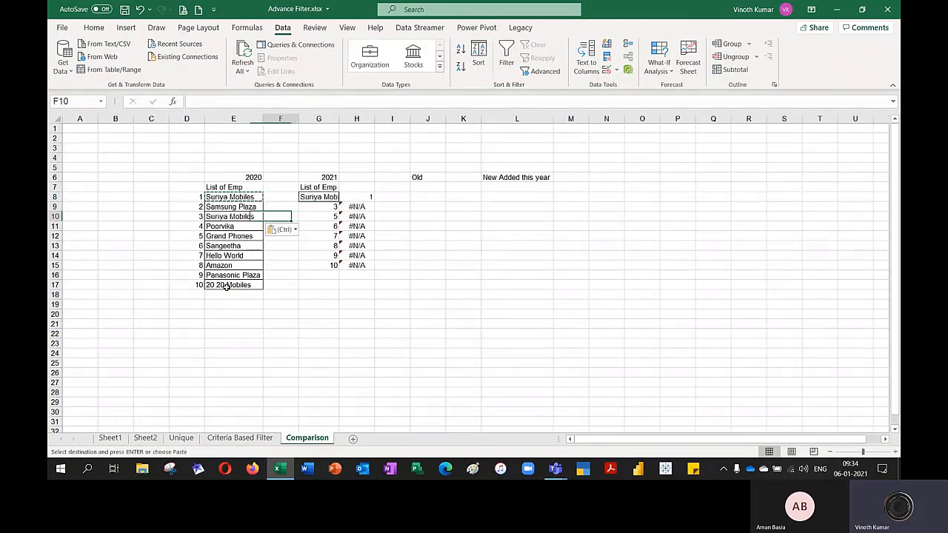
Undo the paste in E10, and copy Universal from E10 into G9 of the 2021 list.
{"action": "key", "text": "ctrl+z"}
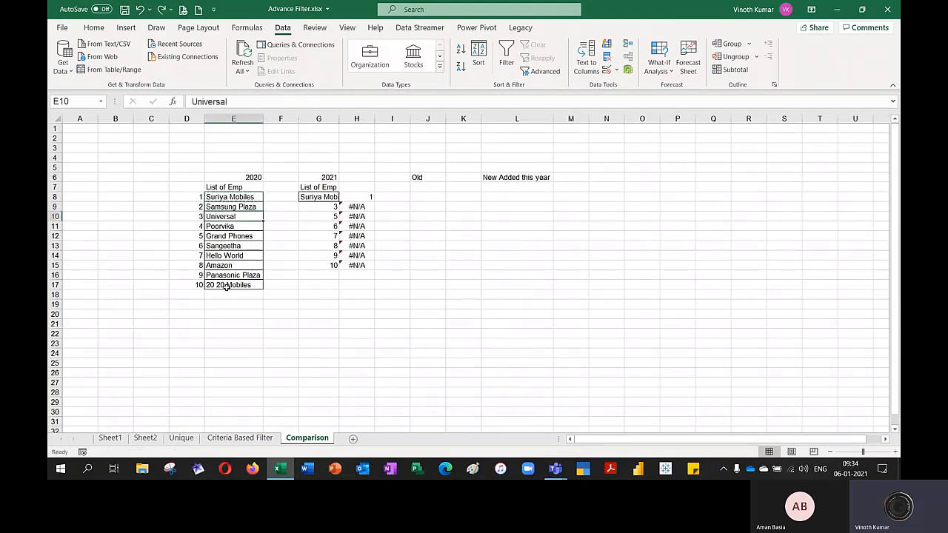
{"action": "key", "text": "Left"}
{"action": "key", "text": "Left"}
{"action": "key", "text": "Right"}
{"action": "key", "text": "Right"}
{"action": "key", "text": "ctrl+c"}
{"action": "key", "text": "Right"}
{"action": "key", "text": "Right"}
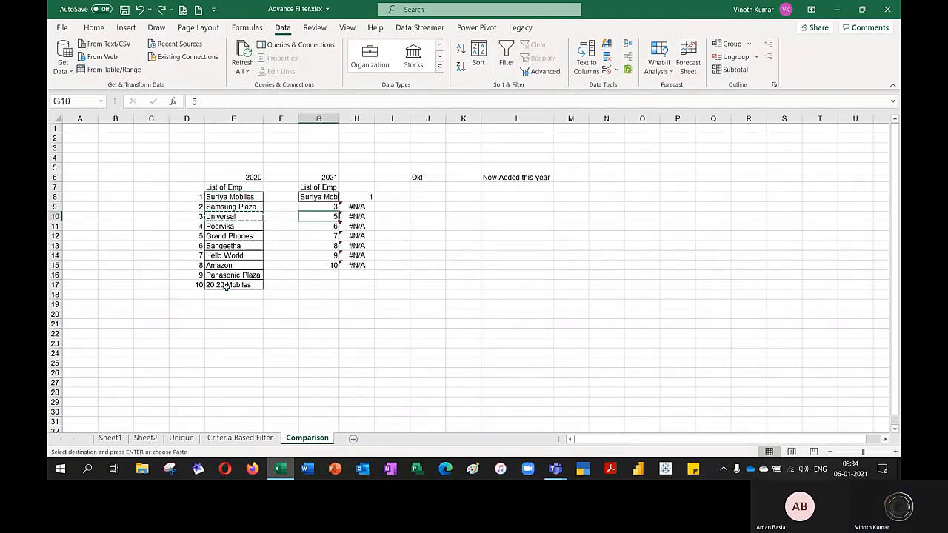
{"action": "key", "text": "Up"}
{"action": "key", "text": "ctrl+v"}
Copy Grand Phones from E12 into G10 of the 2021 list.
{"action": "key", "text": "Down"}
{"action": "key", "text": "Down"}
{"action": "key", "text": "Left"}
{"action": "key", "text": "Left"}
{"action": "key", "text": "Down"}
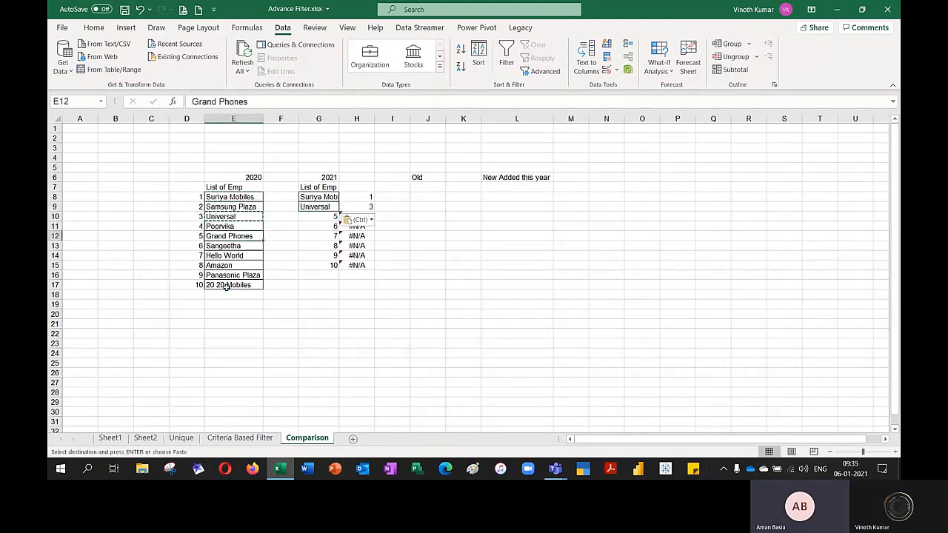
{"action": "key", "text": "ctrl+c"}
{"action": "key", "text": "Up"}
{"action": "key", "text": "Right"}
{"action": "key", "text": "Right"}
{"action": "key", "text": "Up"}
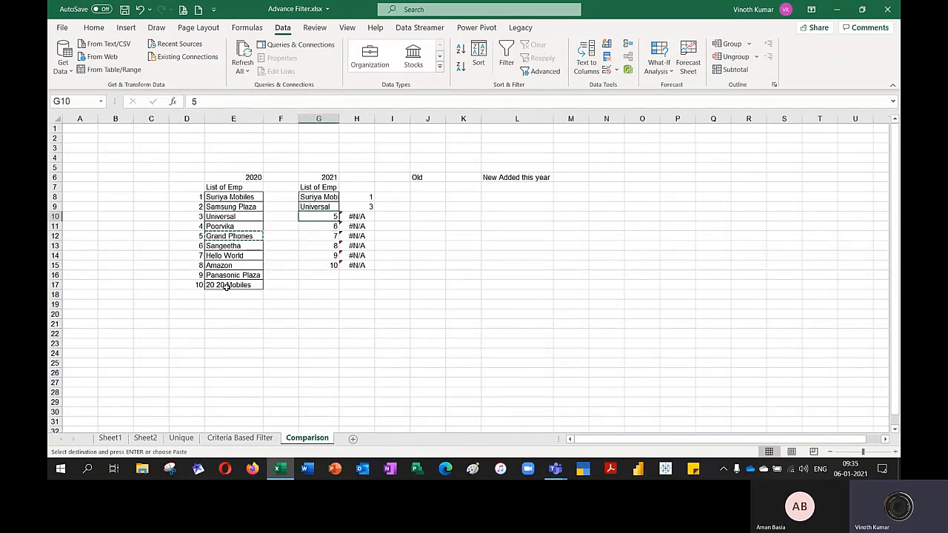
{"action": "key", "text": "Return"}
Copy the names Sangeetha through 20 20 Mobiles from E13:E17 into G11:G15 of the 2021 list.
{"action": "key", "text": "Down"}
{"action": "key", "text": "Left"}
{"action": "key", "text": "Left"}
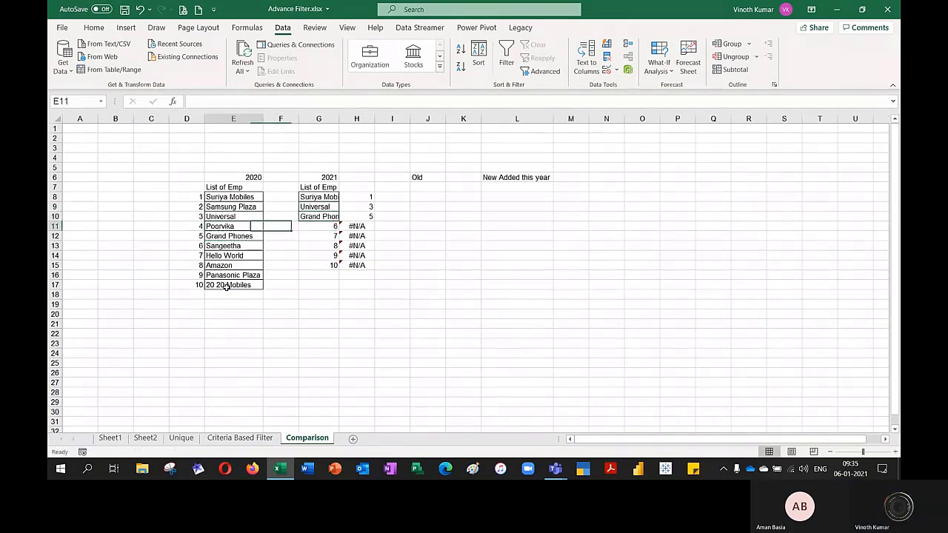
{"action": "key", "text": "Down"}
{"action": "key", "text": "Down"}
{"action": "key", "text": "ctrl+shift+Down"}
{"action": "key", "text": "ctrl+c"}
{"action": "key", "text": "Up"}
{"action": "key", "text": "Right"}
{"action": "key", "text": "Up"}
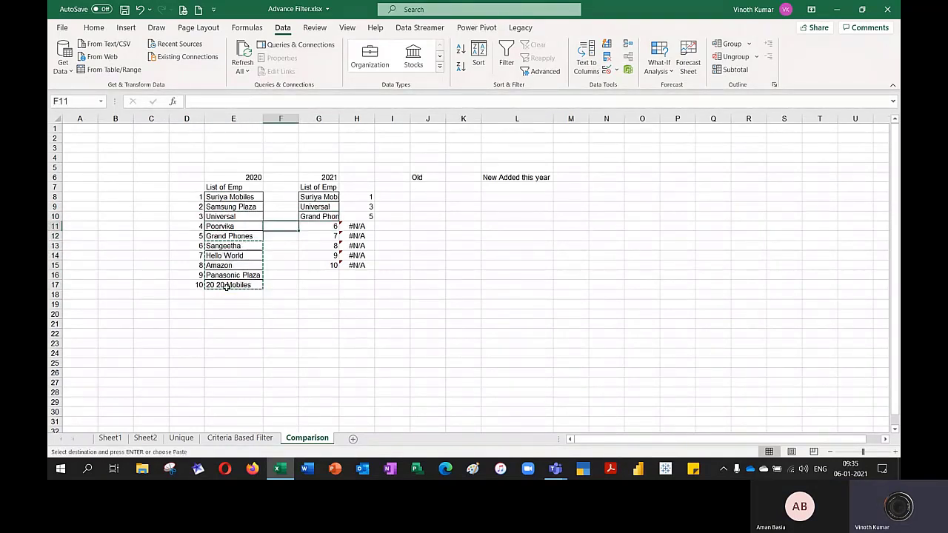
{"action": "key", "text": "Right"}
{"action": "key", "text": "Up"}
{"action": "key", "text": "Down"}
{"action": "key", "text": "ctrl+v"}
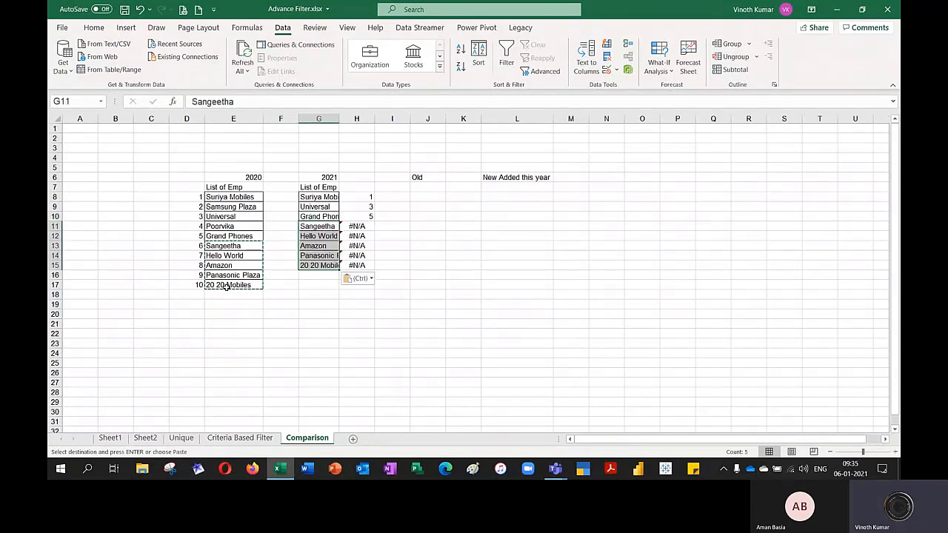
AutoFit column G to the customer names in G11:G15.
{"action": "key", "text": "alt+o"}
{"action": "key", "text": "c"}
{"action": "key", "text": "a"}
{"action": "key", "text": "Right"}
{"action": "key", "text": "Left"}
{"action": "key", "text": "Left"}
{"action": "key", "text": "Left"}
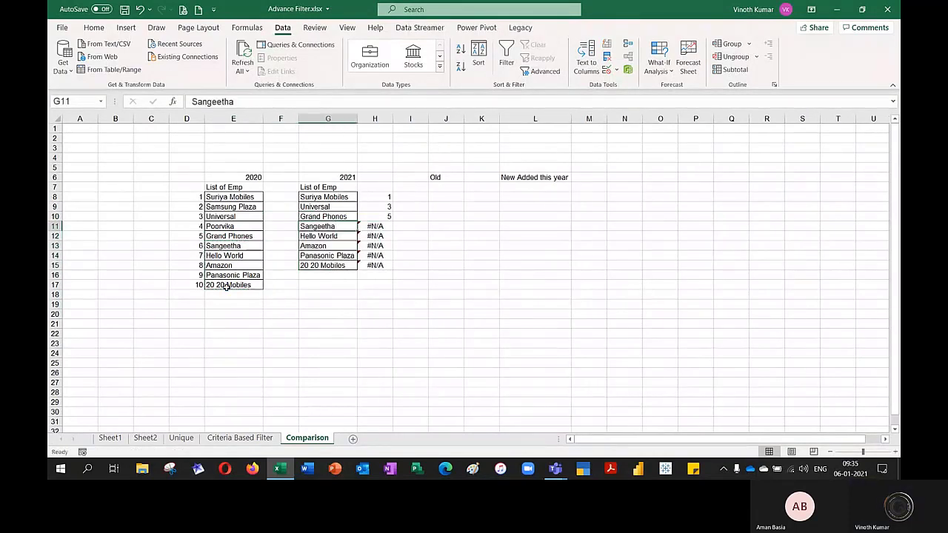
Try to delete the cells D13:E17 with the neighbouring cells shifted left, and undo the deletion.
{"action": "key", "text": "Down"}
{"action": "key", "text": "Down"}
{"action": "left_click_drag", "start_coordinate": [228, 291], "coordinate": [186, 285]}
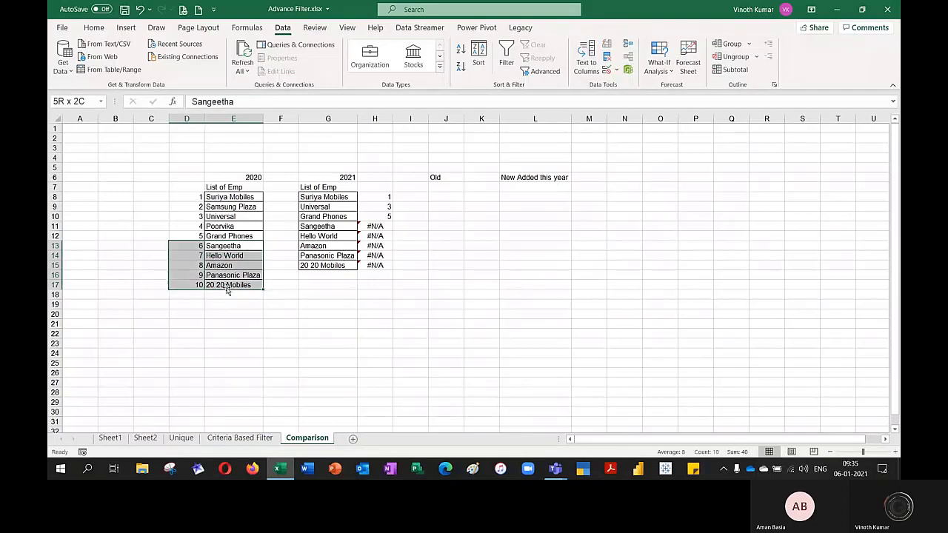
{"action": "key", "text": "ctrl+minus"}
{"action": "key", "text": "Return"}
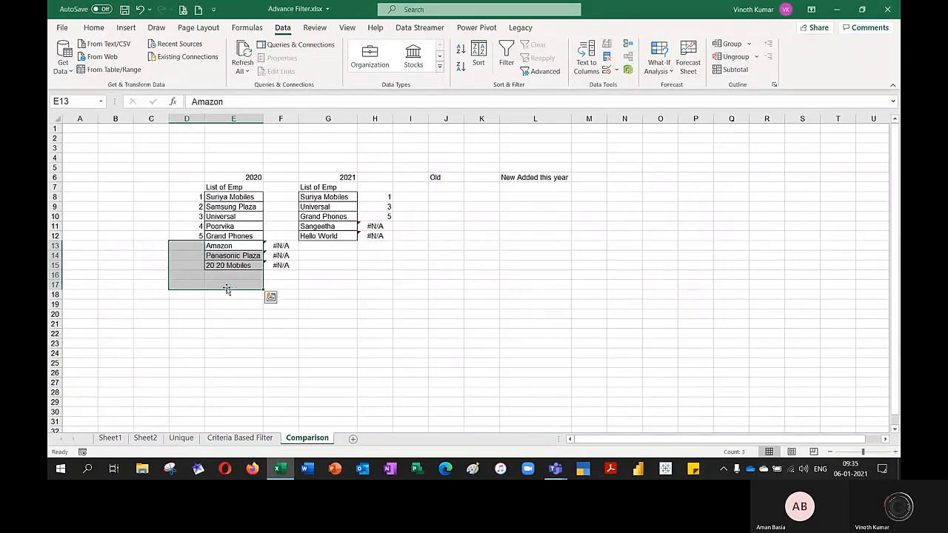
{"action": "key", "text": "ctrl+z"}
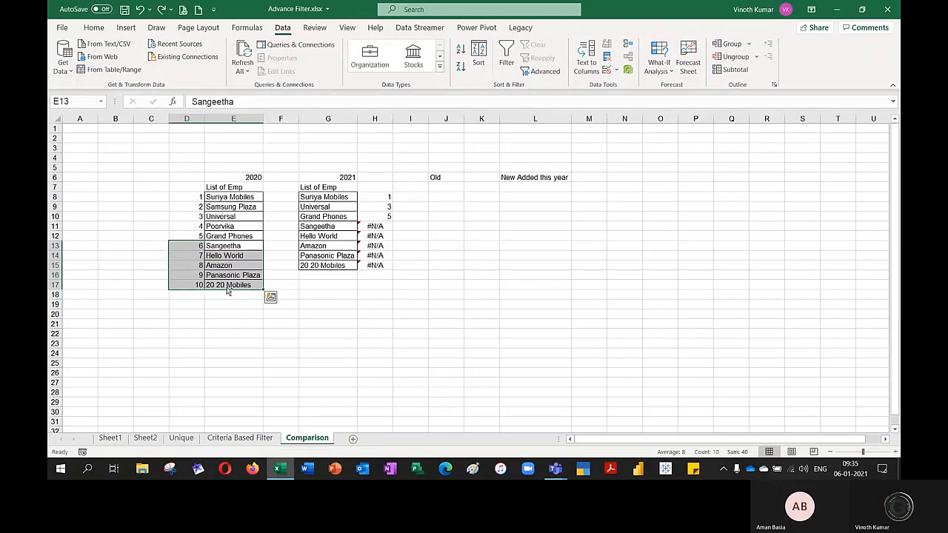
Delete the numbers and names in D13:E17 from the 2020 list, shifting the cells up.
{"action": "key", "text": "ctrl+minus"}
{"action": "key", "text": "Down"}
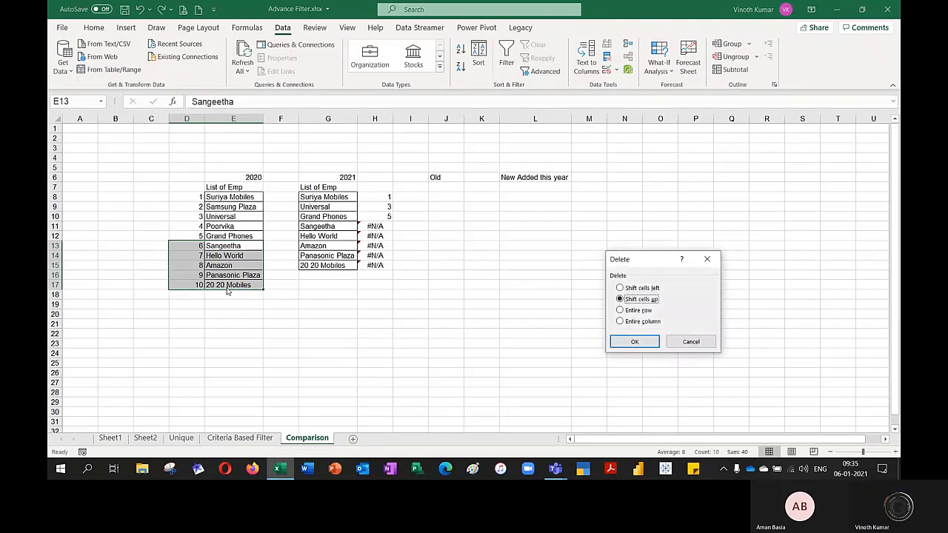
{"action": "key", "text": "Return"}
Change the 2020 list header in E7 to List of Customer.
{"action": "key", "text": "Up"}
{"action": "key", "text": "Up"}
{"action": "key", "text": "Up"}
{"action": "key", "text": "Up"}
{"action": "key", "text": "Up"}
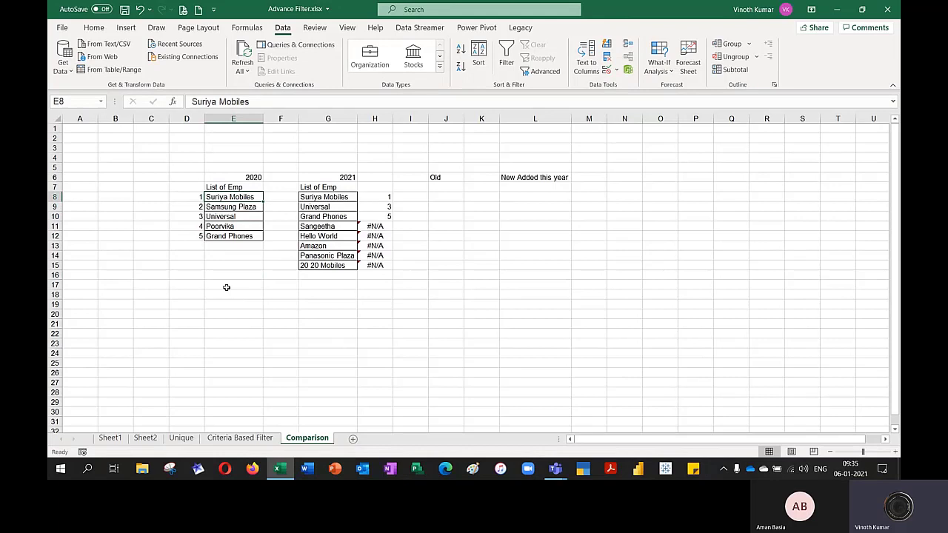
{"action": "key", "text": "Up"}
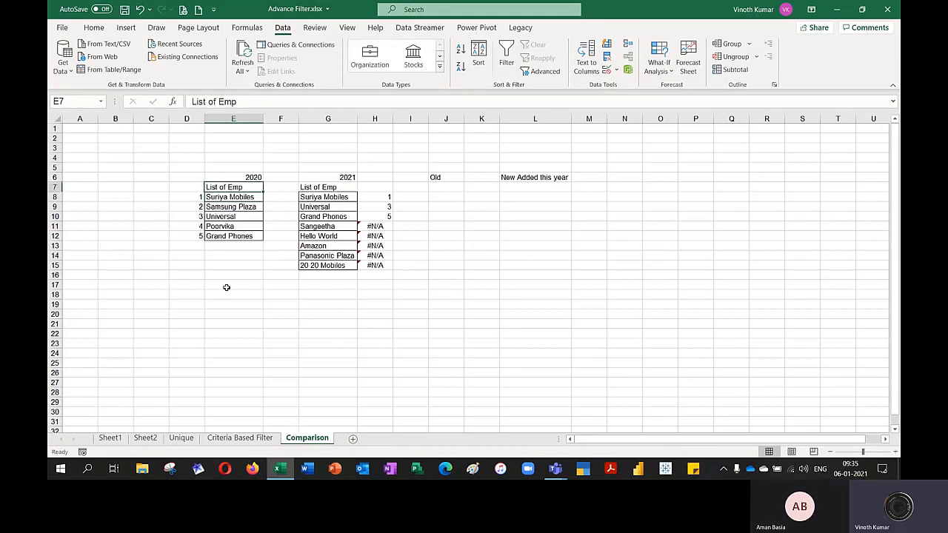
{"action": "key", "text": "F2"}
{"action": "key", "text": "BackSpace"}
{"action": "key", "text": "BackSpace"}
{"action": "key", "text": "BackSpace"}
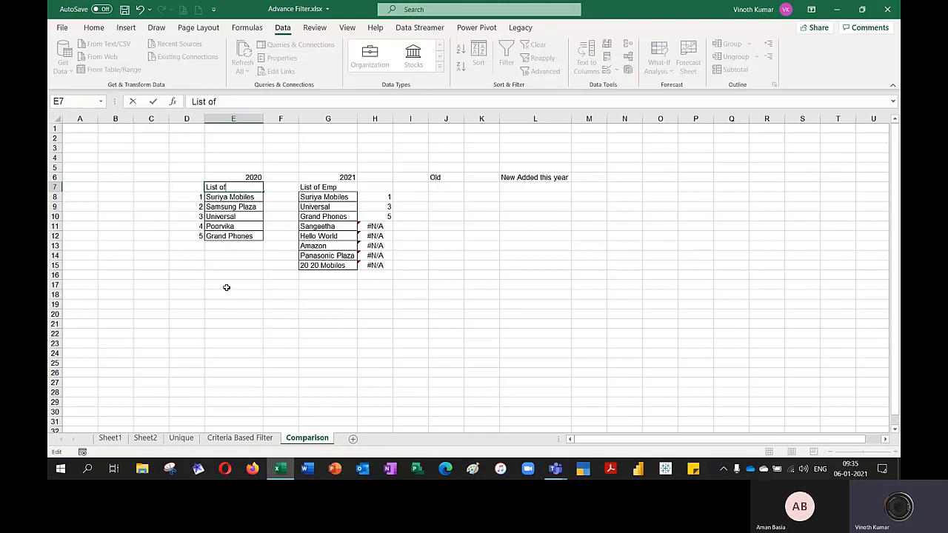
{"action": "type", "text": "Cus"}
{"action": "key", "text": "Return"}
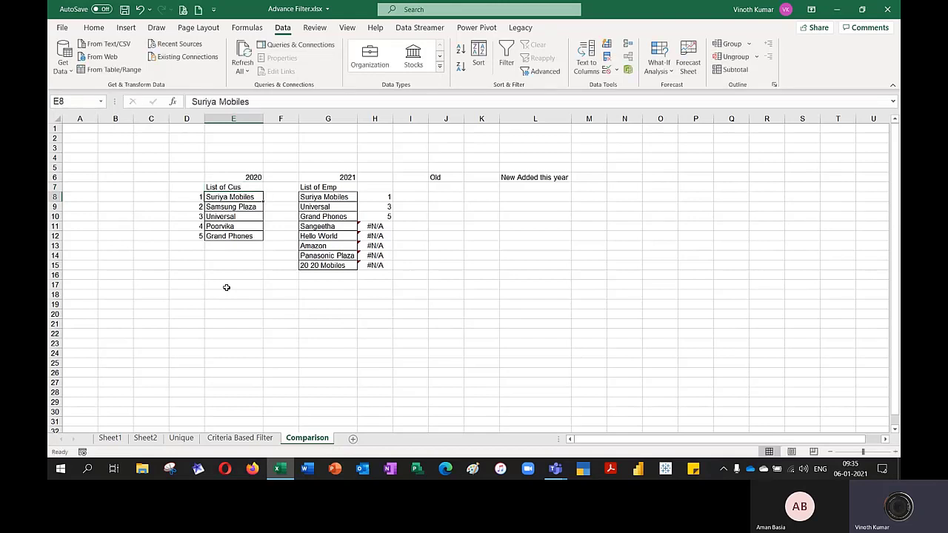
{"action": "key", "text": "Up"}
{"action": "key", "text": "F2"}
{"action": "type", "text": "to"}
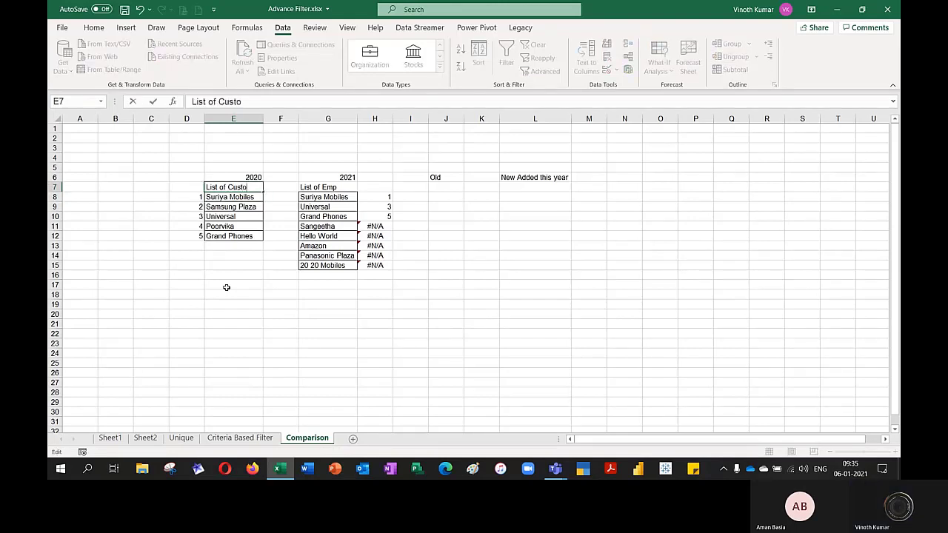
{"action": "type", "text": "mer"}
{"action": "key", "text": "Return"}
Copy the List of Customer header from E7 into G7 above the 2021 names.
{"action": "key", "text": "Up"}
{"action": "key", "text": "Up"}
{"action": "key", "text": "Down"}
{"action": "key", "text": "ctrl+c"}
{"action": "key", "text": "Right"}
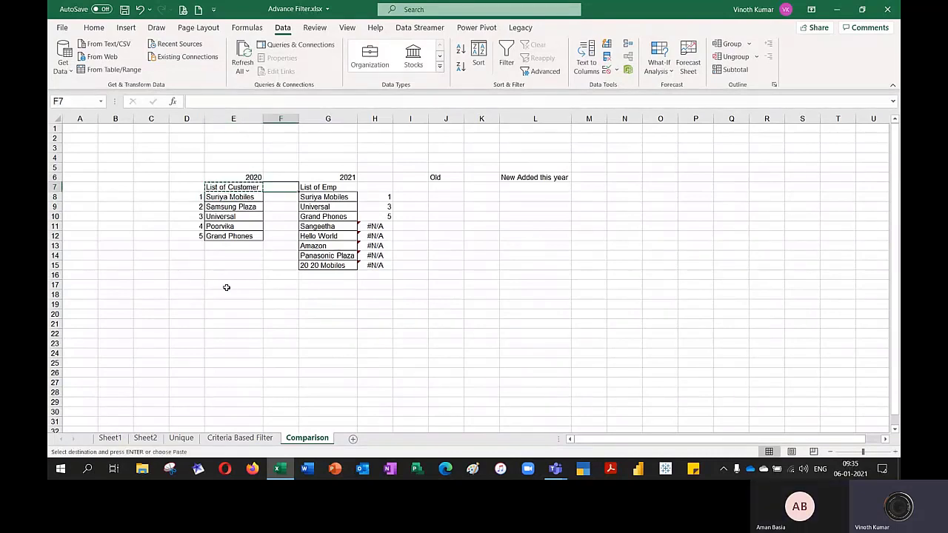
{"action": "key", "text": "Right"}
{"action": "key", "text": "ctrl+v"}
{"action": "key", "text": "Escape"}
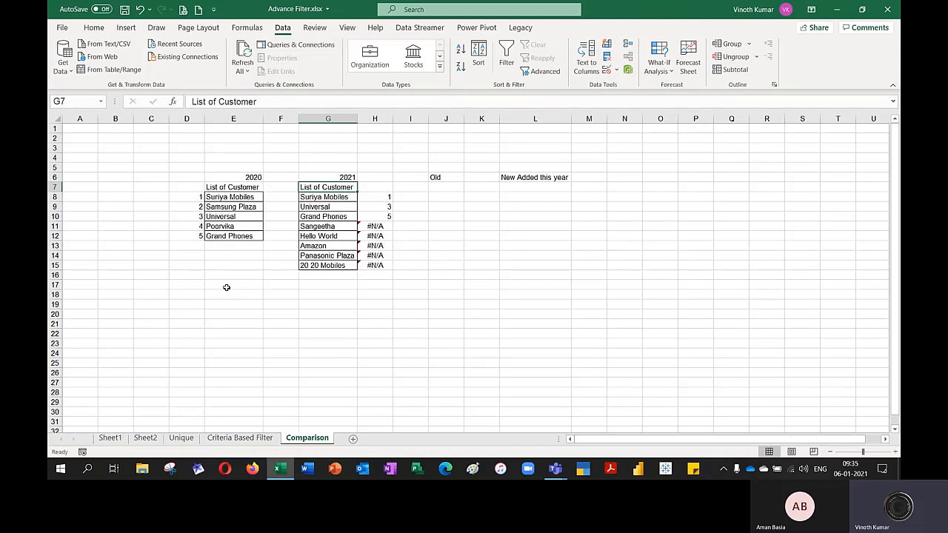
Examine the MATCH formulas in H8:H15 that compare the 2021 customers with the 2020 list.
{"action": "key", "text": "Right"}
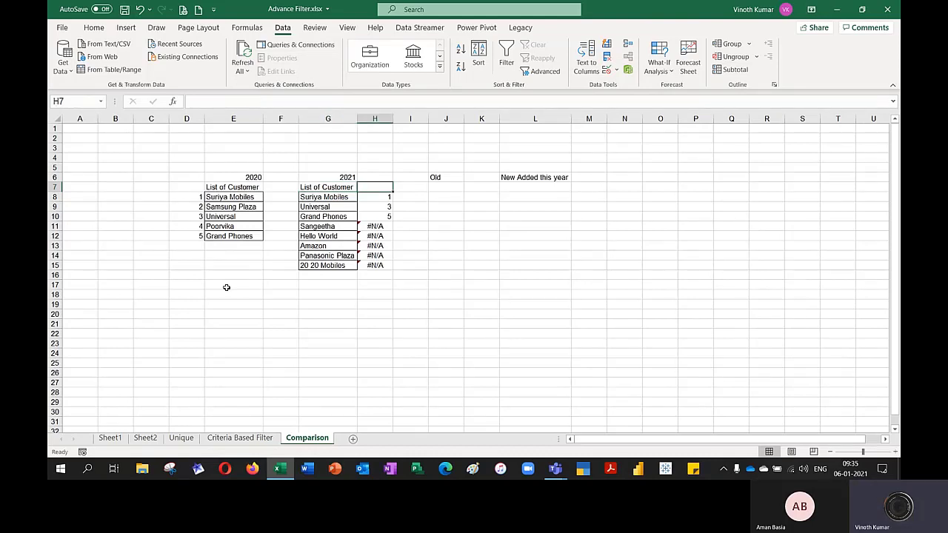
{"action": "key", "text": "Down"}
{"action": "key", "text": "Down"}
{"action": "key", "text": "Down"}
{"action": "key", "text": "Down"}
{"action": "key", "text": "Down"}
{"action": "key", "text": "Down"}
{"action": "key", "text": "Down"}
{"action": "key", "text": "Down"}
{"action": "key", "text": "Down"}
{"action": "key", "text": "Down"}
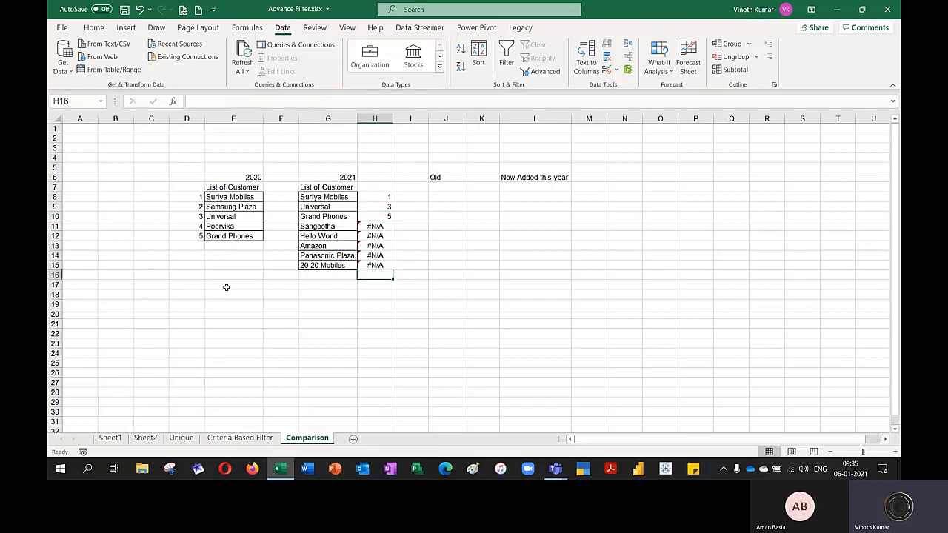
{"action": "key", "text": "Up"}
{"action": "key", "text": "Up"}
{"action": "key", "text": "Up"}
{"action": "key", "text": "Up"}
{"action": "key", "text": "Up"}
{"action": "key", "text": "Up"}
{"action": "key", "text": "Up"}
{"action": "key", "text": "Up"}
{"action": "key", "text": "Up"}
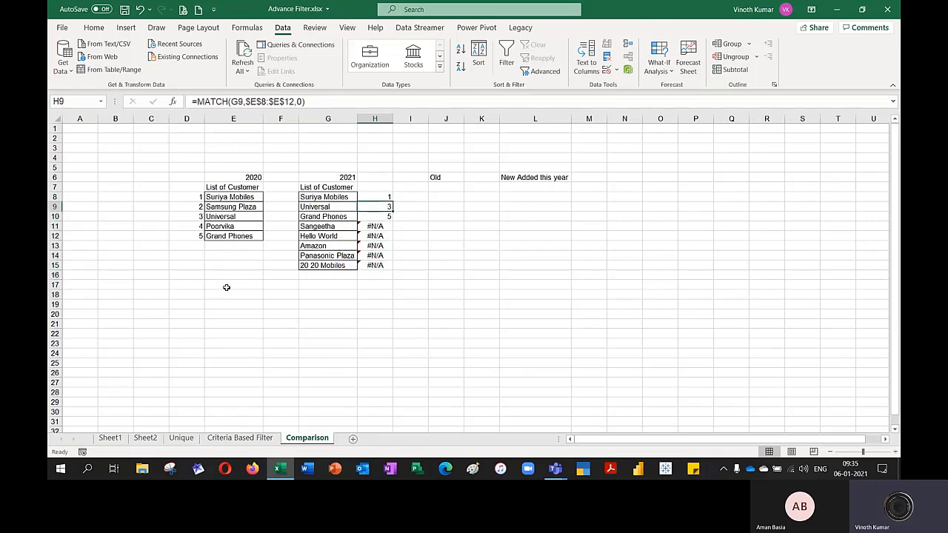
{"action": "key", "text": "Left"}
{"action": "key", "text": "Left"}
{"action": "key", "text": "Left"}
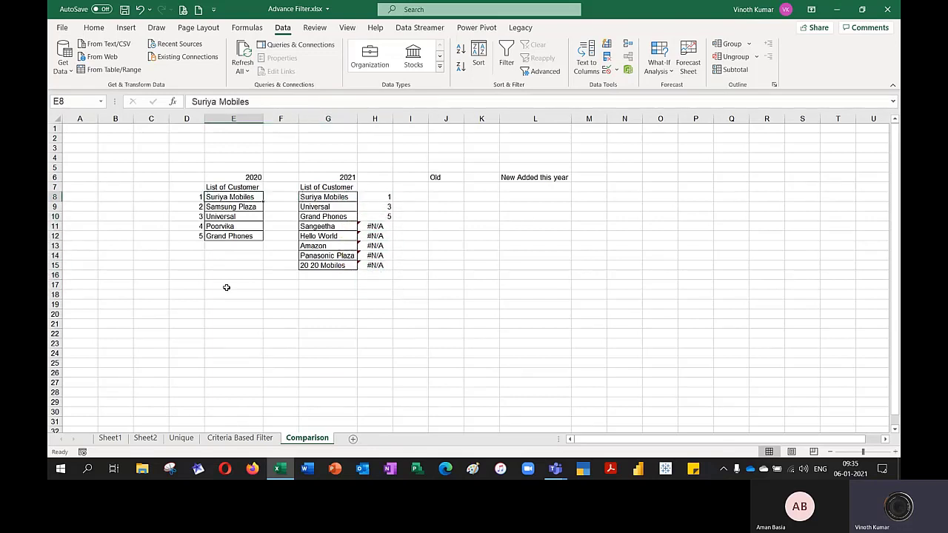
{"action": "key", "text": "Right"}
{"action": "key", "text": "Right"}
{"action": "key", "text": "Right"}
{"action": "key", "text": "Right"}
{"action": "key", "text": "Left"}
{"action": "key", "text": "Down"}
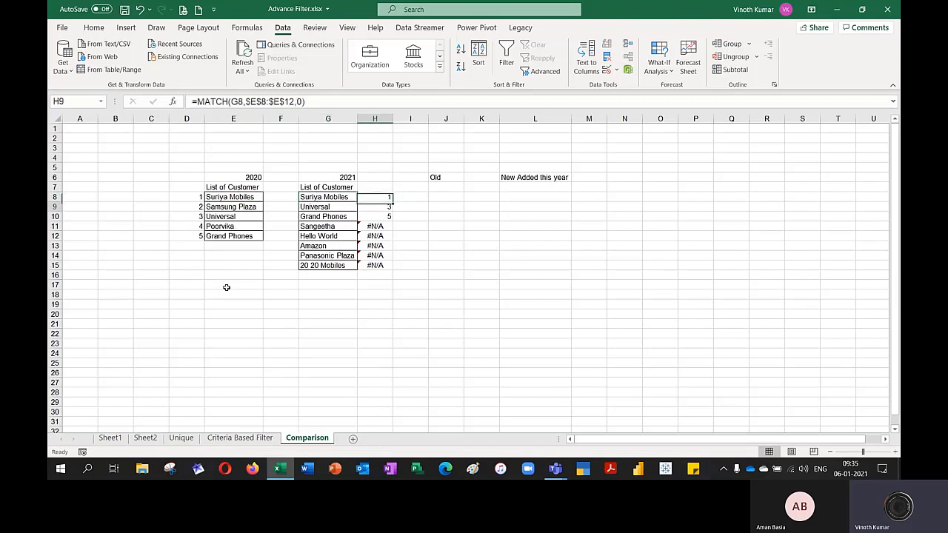
{"action": "key", "text": "Down"}
{"action": "key", "text": "Down"}
{"action": "key", "text": "Down"}
{"action": "key", "text": "Down"}
{"action": "key", "text": "Down"}
{"action": "key", "text": "Up"}
{"action": "key", "text": "Up"}
{"action": "key", "text": "Up"}
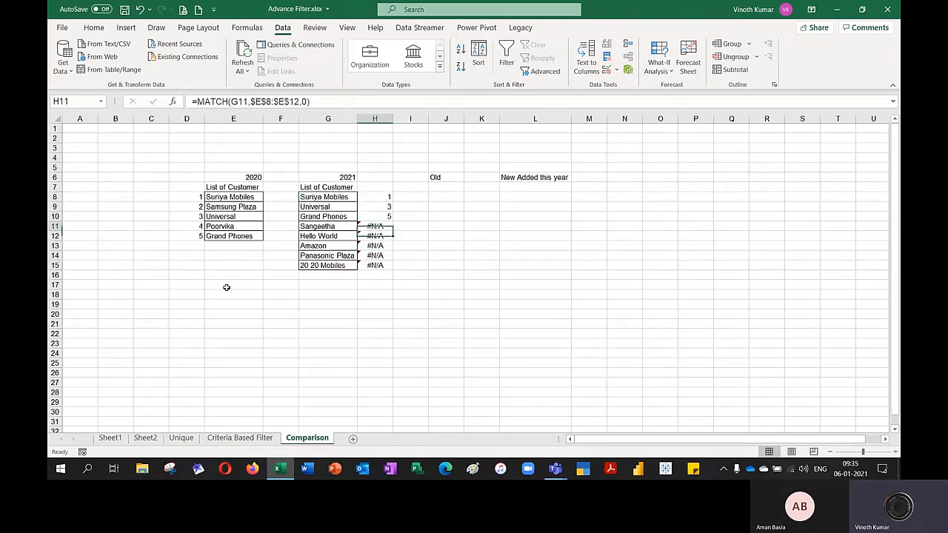
Fill the 2020 heading in E6 with yellow and make it bold.
{"action": "key", "text": "Up"}
{"action": "key", "text": "Up"}
{"action": "key", "text": "Up"}
{"action": "key", "text": "Up"}
{"action": "key", "text": "Up"}
{"action": "key", "text": "Up"}
{"action": "key", "text": "Left"}
{"action": "key", "text": "Left"}
{"action": "key", "text": "Left"}
{"action": "key", "text": "Down"}
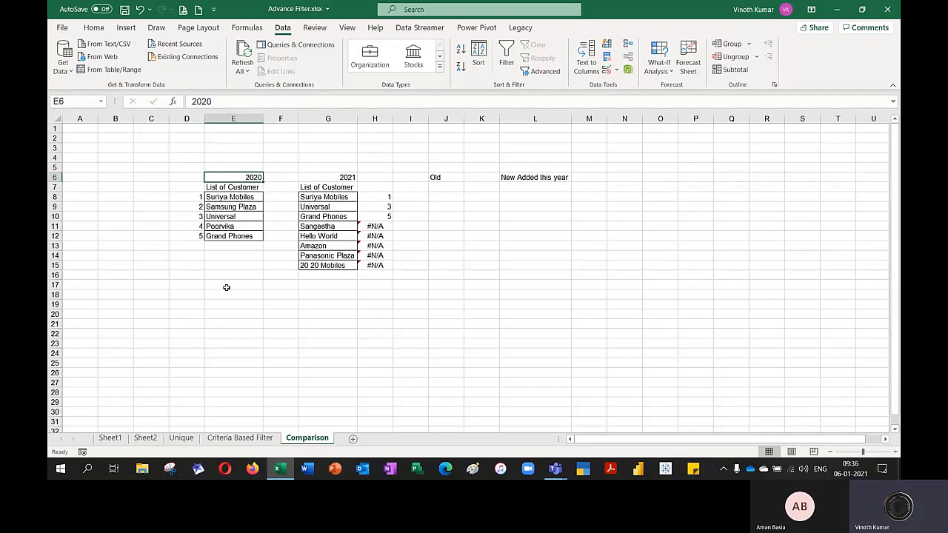
{"action": "left_click", "coordinate": [95, 28]}
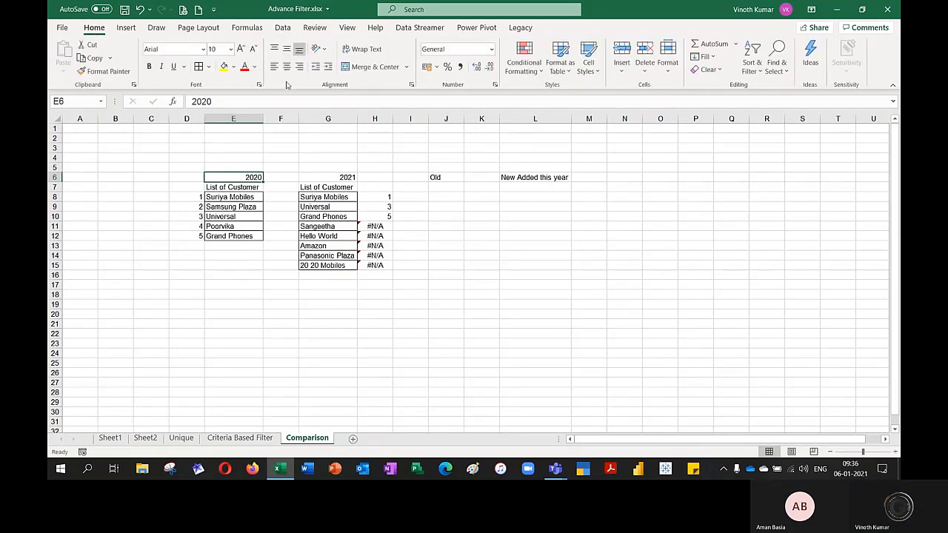
{"action": "left_click", "coordinate": [225, 67]}
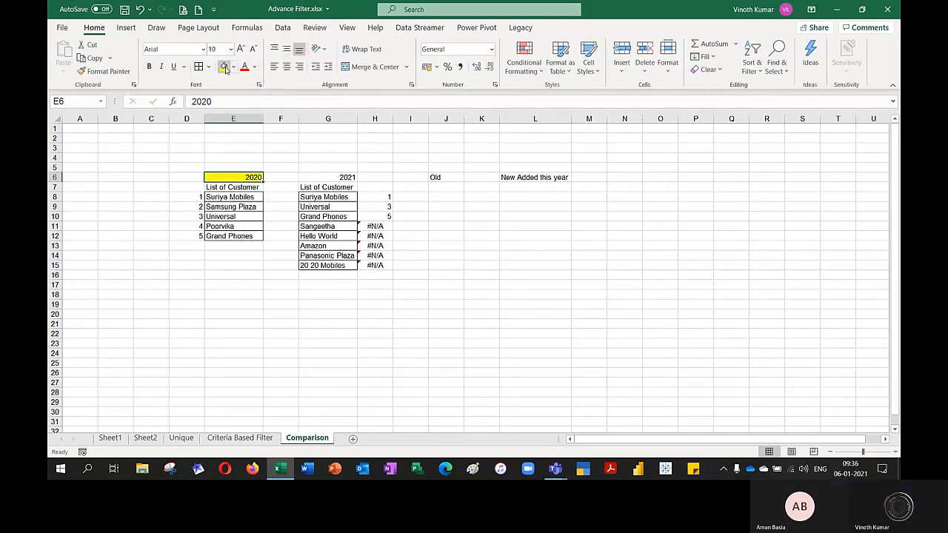
{"action": "left_click", "coordinate": [149, 66]}
Fill the 2021 heading in G6 with yellow and make it bold.
{"action": "left_click", "coordinate": [331, 176]}
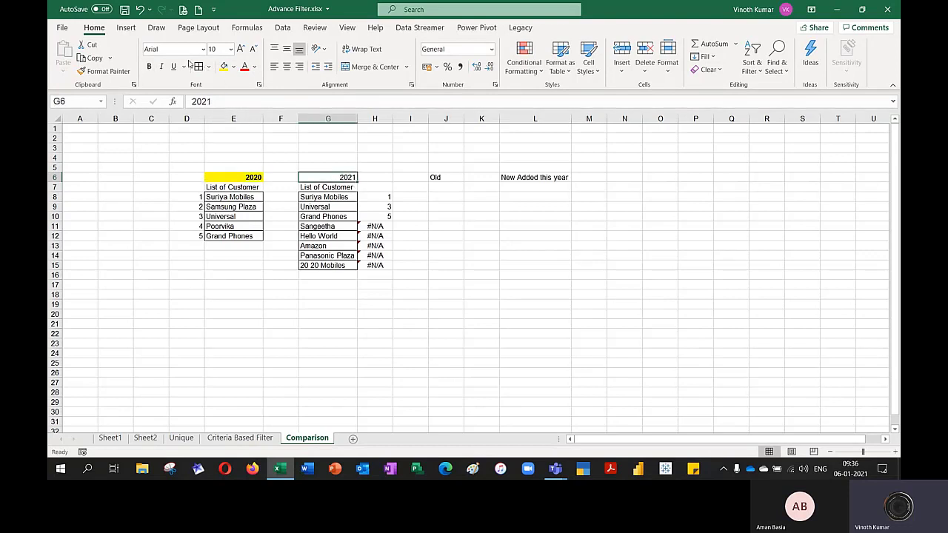
{"action": "left_click", "coordinate": [224, 67]}
{"action": "left_click", "coordinate": [149, 66]}
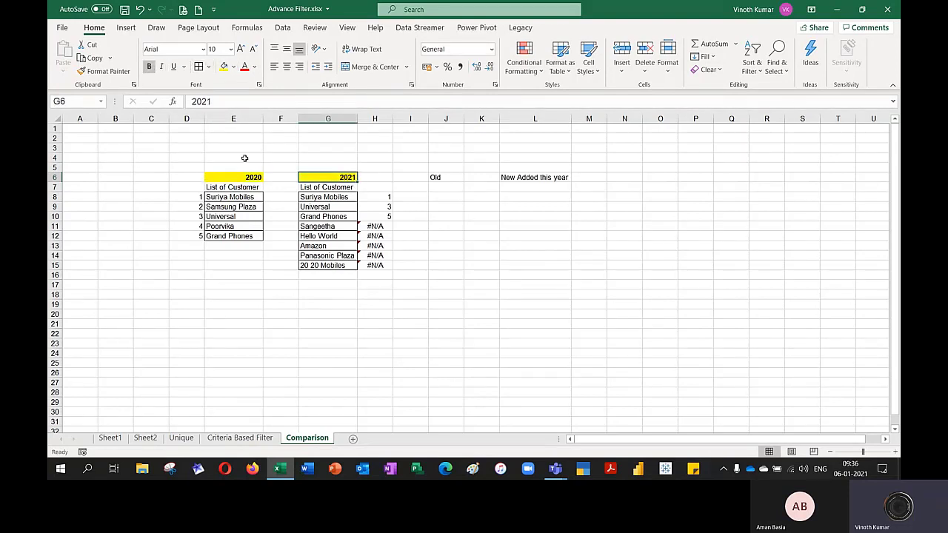
Center the year headings 2020 in E6 and 2021 in G6 together.
{"action": "left_click", "coordinate": [244, 177]}
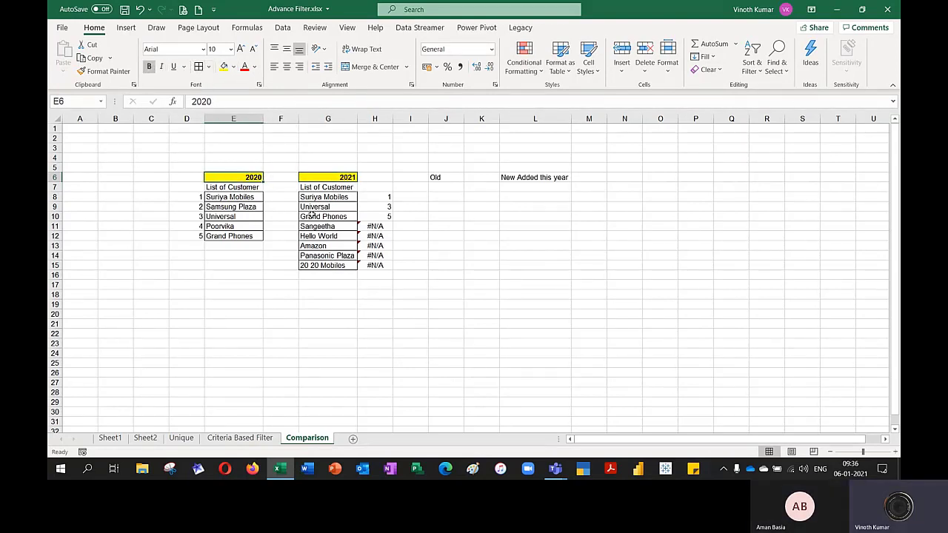
{"action": "left_click", "coordinate": [330, 175], "text": "ctrl"}
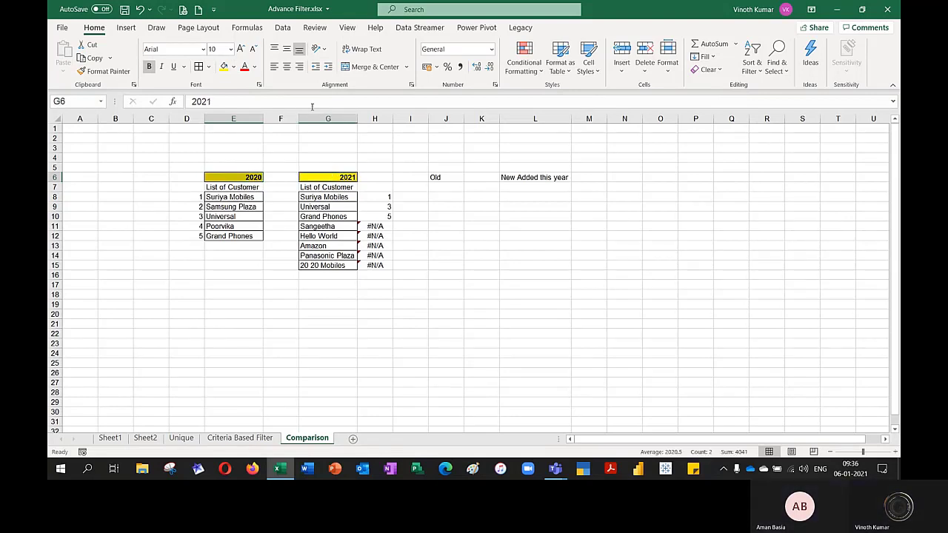
{"action": "left_click", "coordinate": [286, 66]}
{"action": "left_click", "coordinate": [420, 237]}
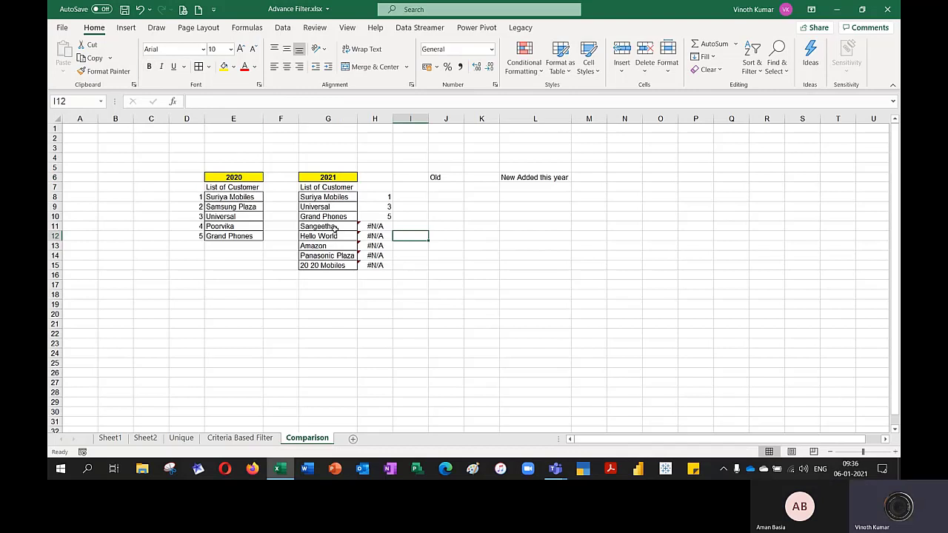
Examine the customers in G11:G15 of the 2021 list and the MATCH formula in H8.
{"action": "left_click_drag", "start_coordinate": [334, 228], "coordinate": [342, 265]}
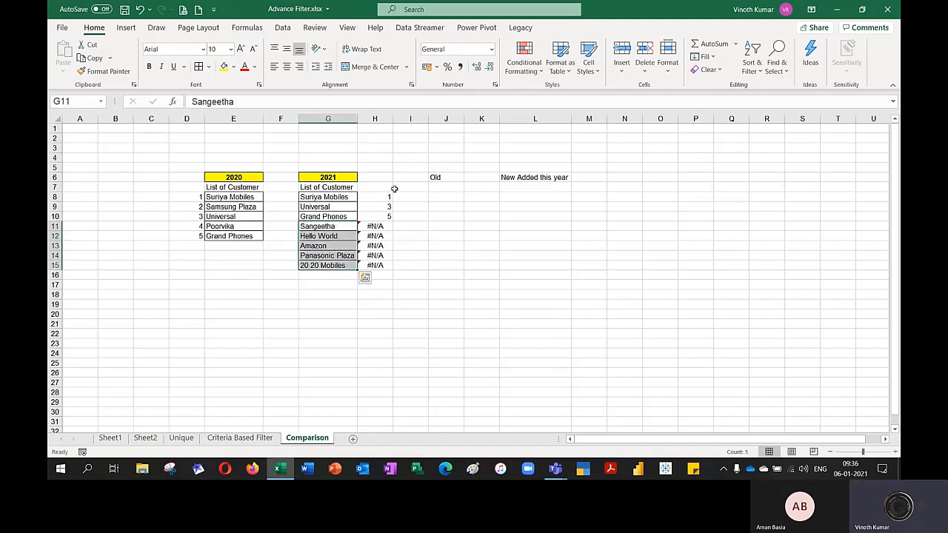
{"action": "left_click", "coordinate": [375, 195]}
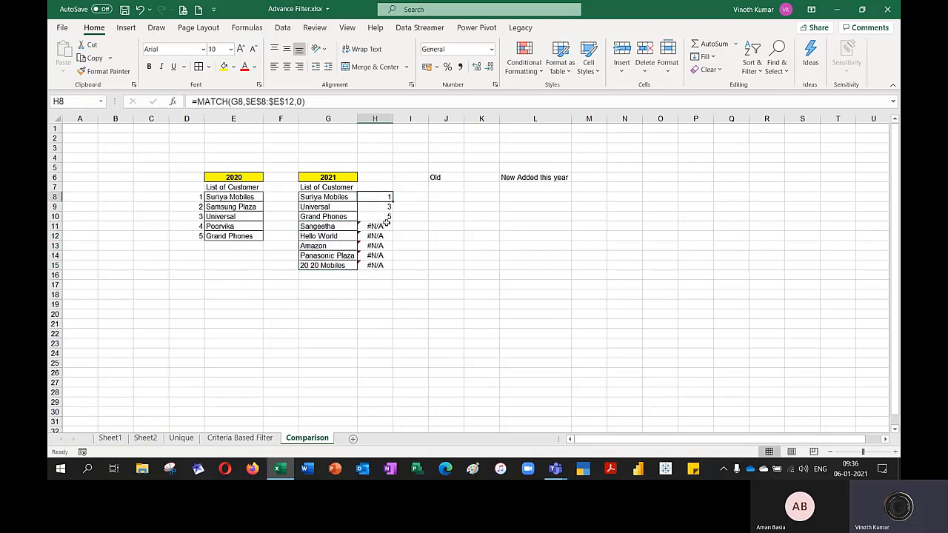
Examine the 2021 customers in G8:G15 against the 2020 customers in E8:E12 and the MATCH formula in H8.
{"action": "left_click_drag", "start_coordinate": [321, 197], "coordinate": [323, 264]}
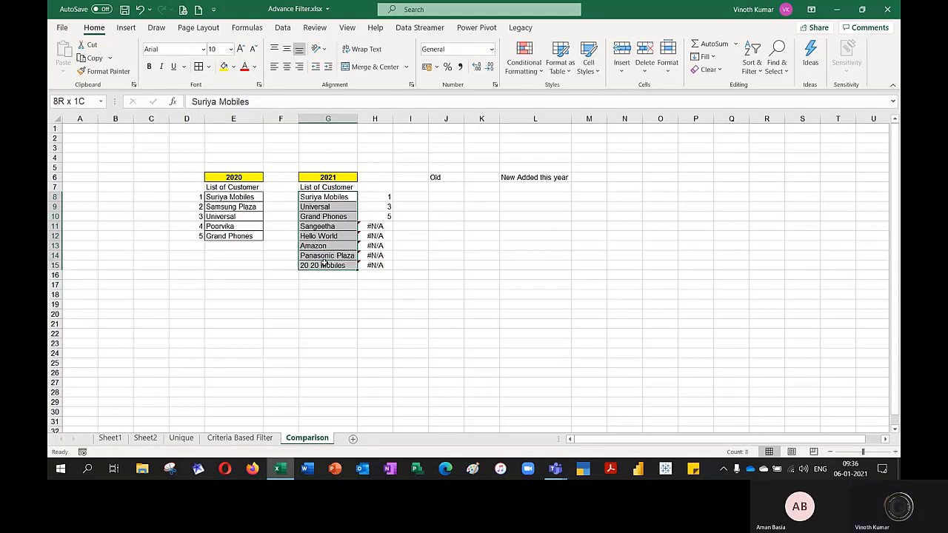
{"action": "left_click_drag", "start_coordinate": [229, 196], "coordinate": [229, 231], "text": "ctrl"}
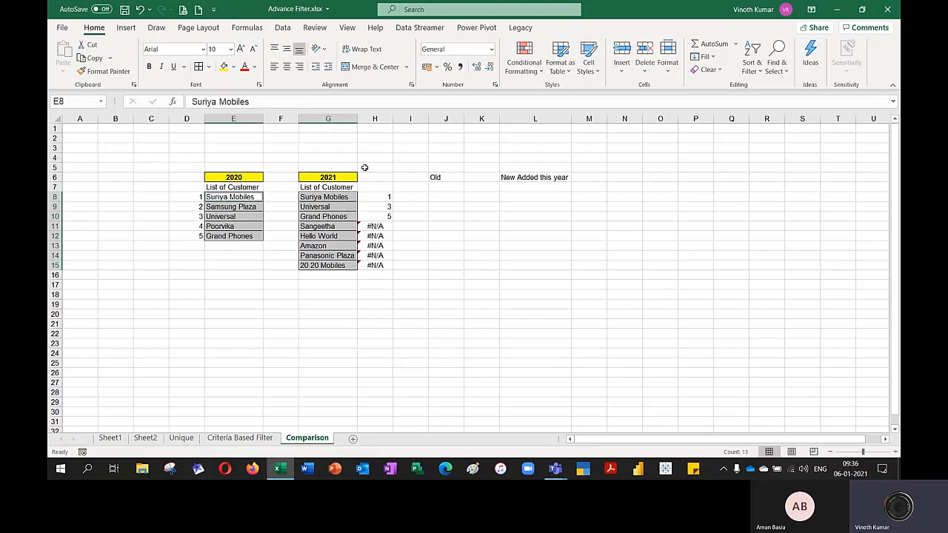
{"action": "left_click", "coordinate": [380, 195]}
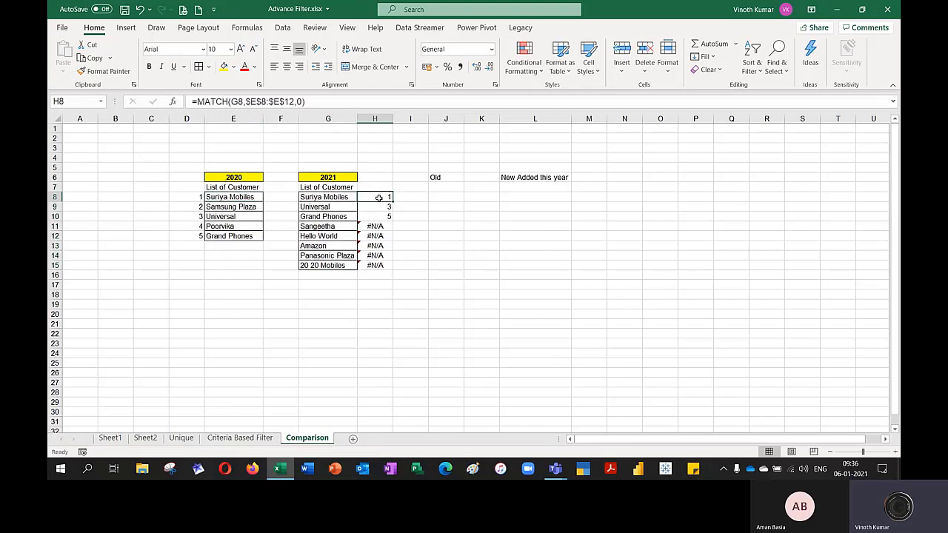
Try to sort the 2020 customers in E8:E12 from A to Z with the selection expanded, and undo the sort.
{"action": "left_click", "coordinate": [244, 199]}
{"action": "left_click_drag", "start_coordinate": [243, 198], "coordinate": [237, 237]}
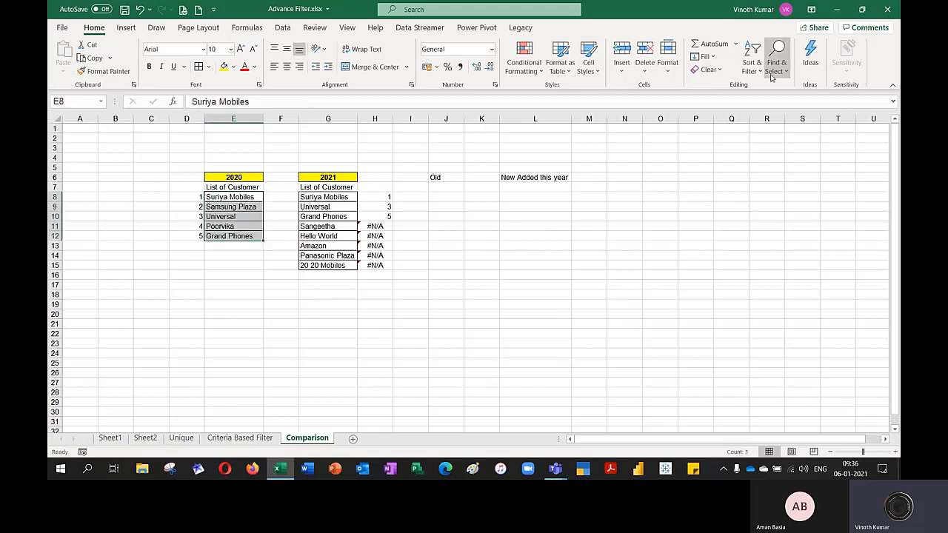
{"action": "left_click", "coordinate": [751, 66]}
{"action": "left_click", "coordinate": [757, 87]}
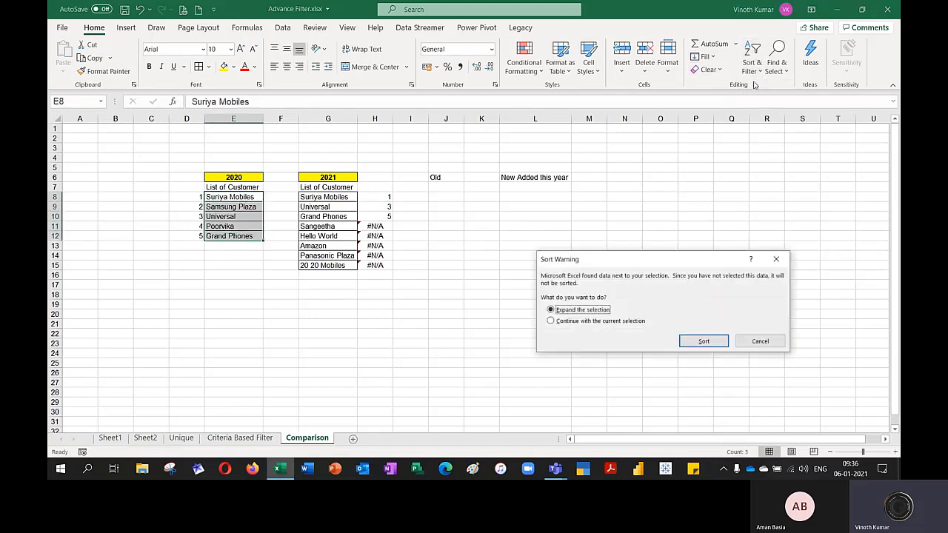
{"action": "left_click", "coordinate": [704, 344]}
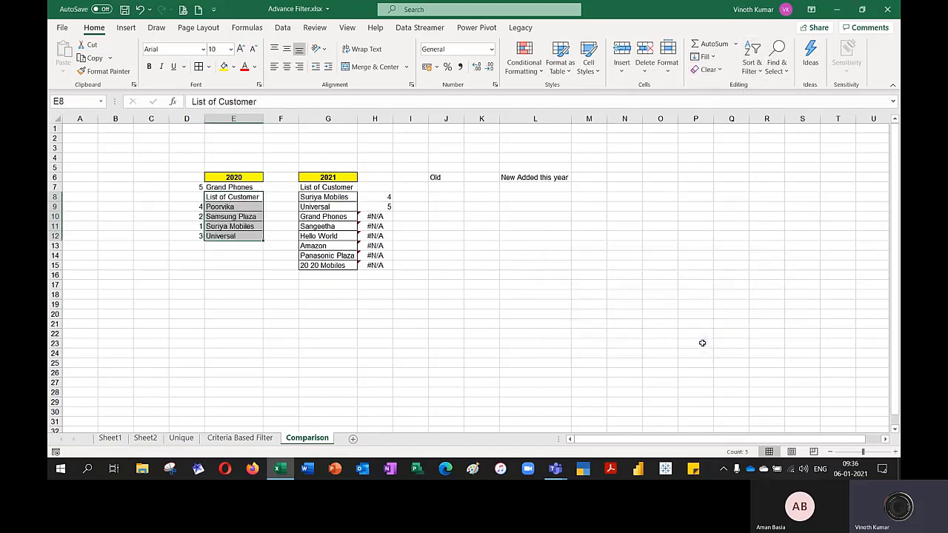
{"action": "left_click", "coordinate": [702, 343]}
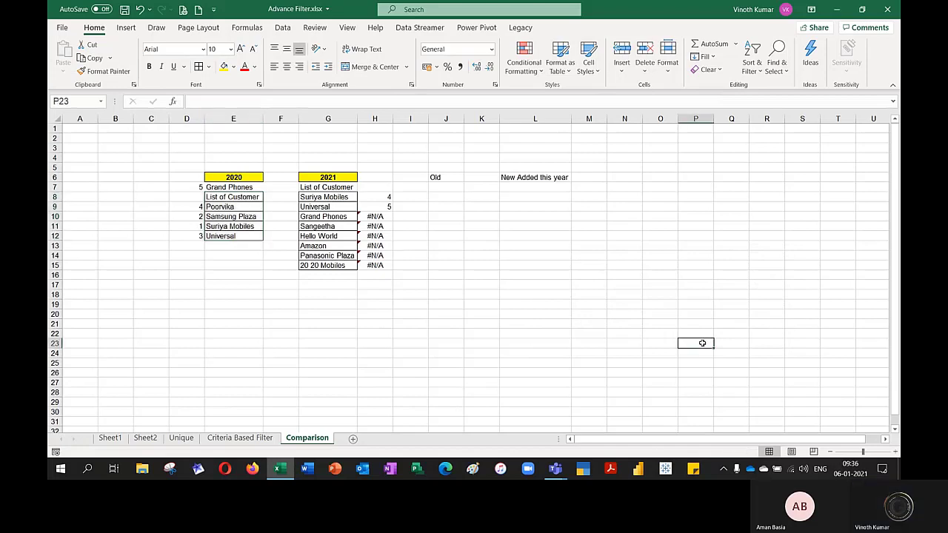
{"action": "key", "text": "ctrl+z"}
{"action": "left_click", "coordinate": [638, 326]}
{"action": "left_click", "coordinate": [214, 200]}
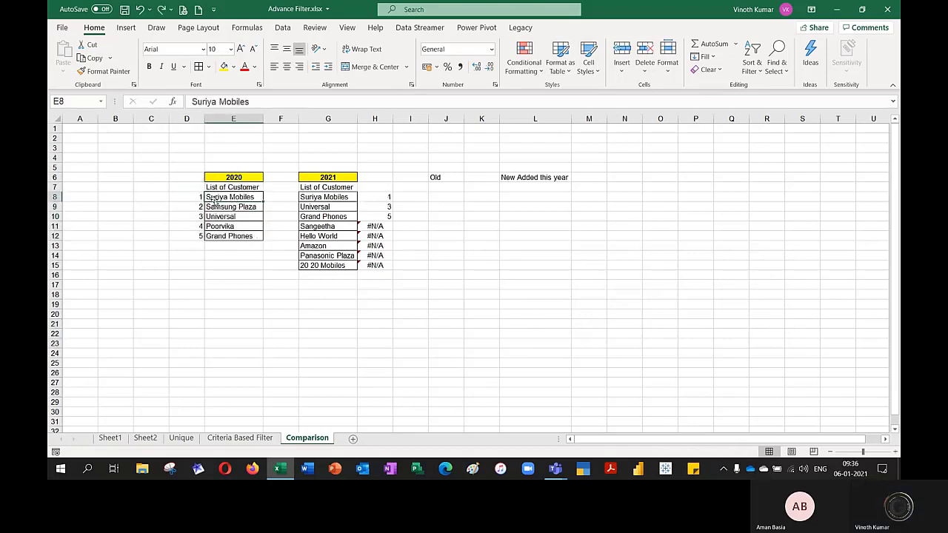
Insert blank cells at D8:E8, shifting the numbered 2020 customer list down.
{"action": "left_click_drag", "start_coordinate": [190, 200], "coordinate": [229, 198]}
{"action": "key", "text": "ctrl+shift+plus"}
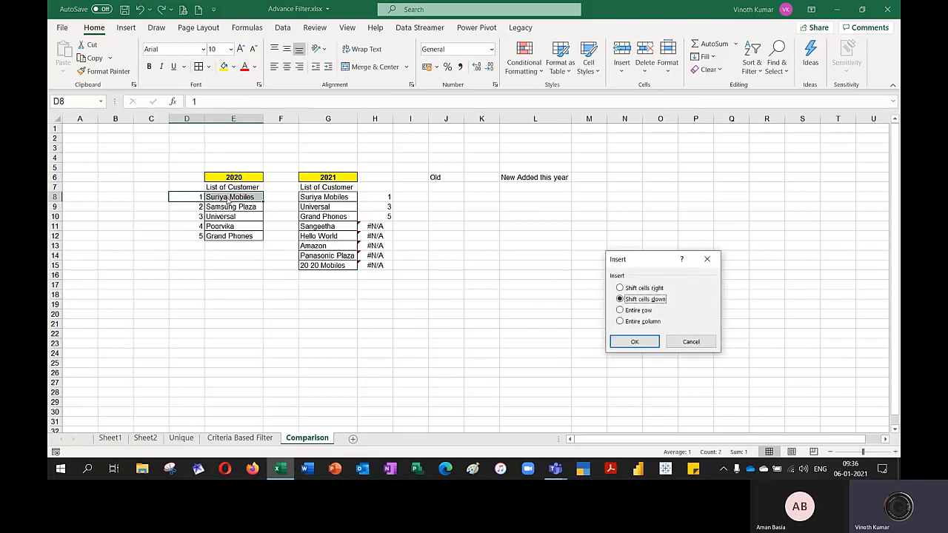
{"action": "key", "text": "Return"}
Sort the 2020 customers in E9:E13 from A to Z, expanding the selection to include their serial numbers.
{"action": "key", "text": "Down"}
{"action": "key", "text": "Right"}
{"action": "key", "text": "ctrl+shift+Down"}
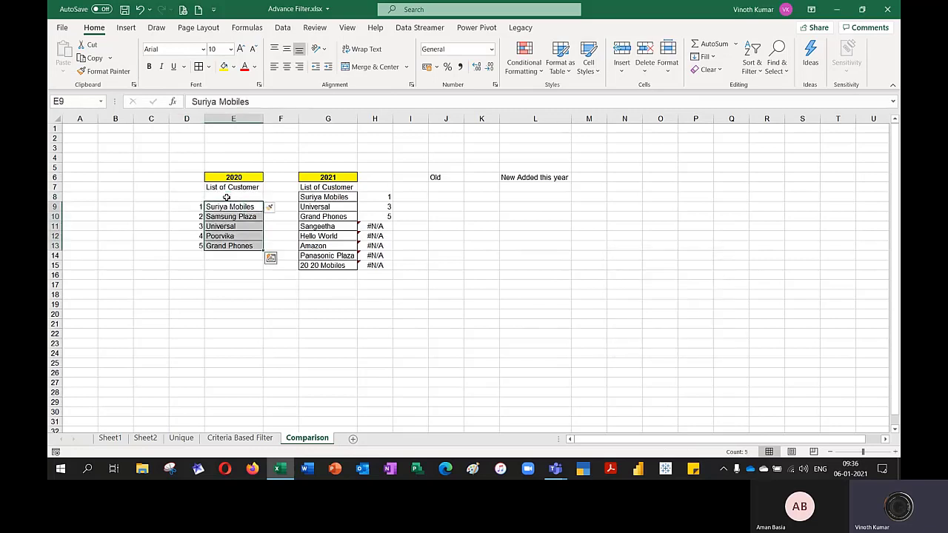
{"action": "left_click", "coordinate": [752, 65]}
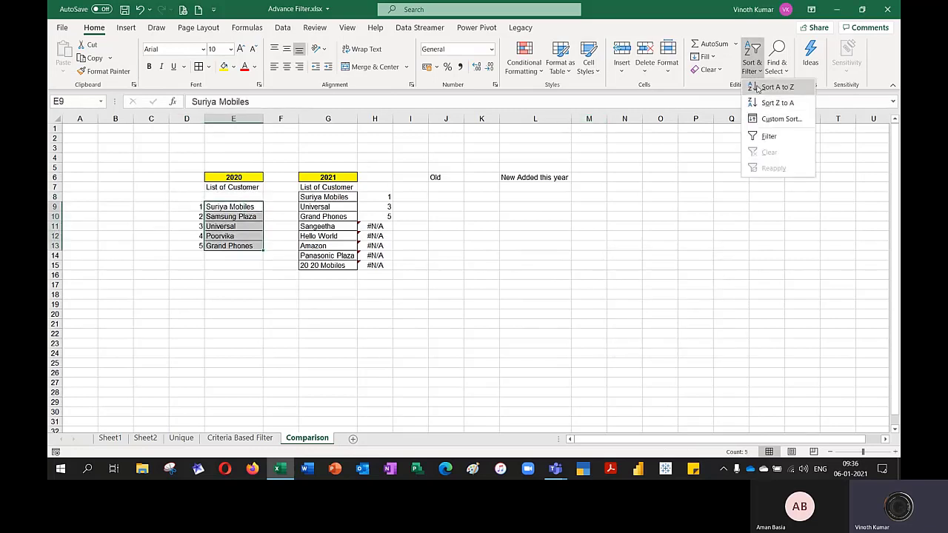
{"action": "left_click", "coordinate": [775, 87]}
{"action": "left_click", "coordinate": [699, 342]}
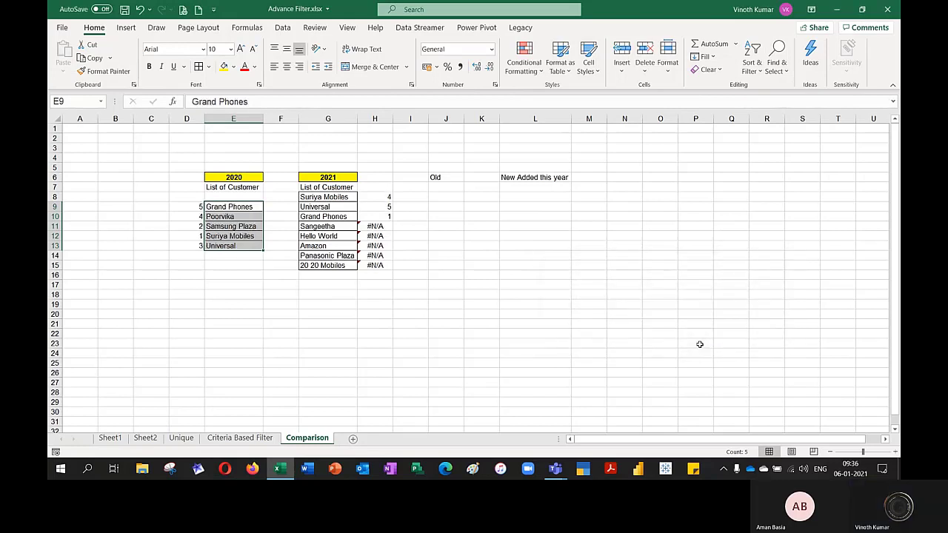
{"action": "left_click", "coordinate": [692, 314]}
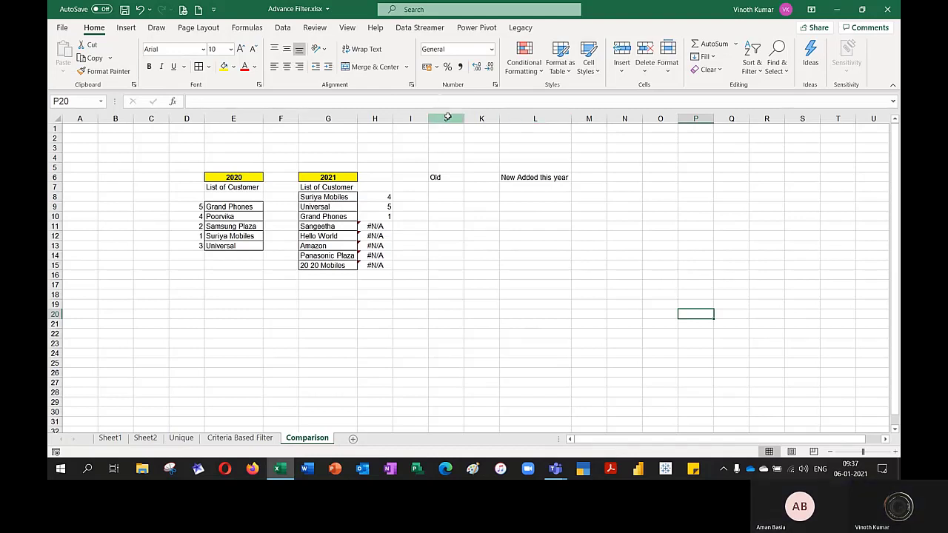
Insert two blank columns at column J and narrow column M between the Old and New Added this year headings.
{"action": "left_click", "coordinate": [446, 117]}
{"action": "key", "text": "ctrl+shift+plus"}
{"action": "key", "text": "ctrl+shift+plus"}
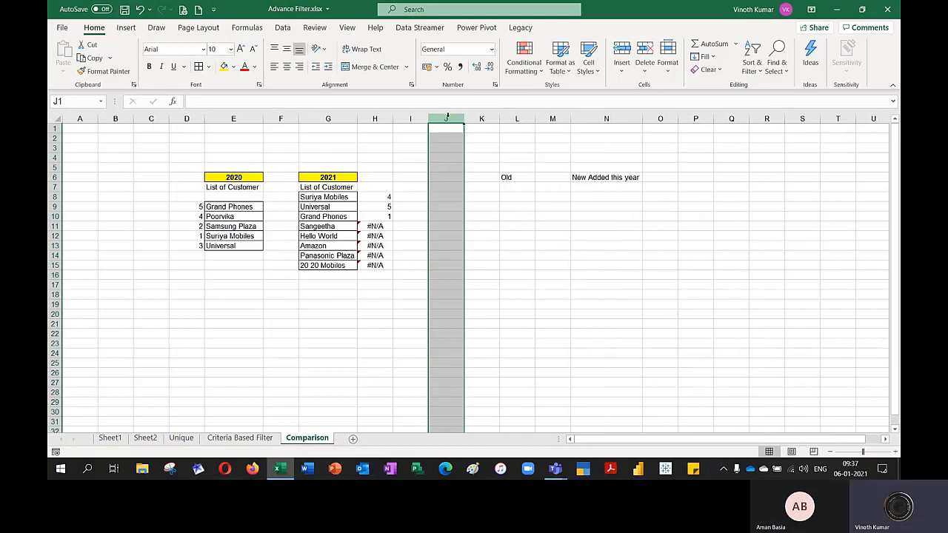
{"action": "left_click", "coordinate": [555, 118]}
{"action": "left_click_drag", "start_coordinate": [570, 119], "coordinate": [547, 119]}
{"action": "left_click", "coordinate": [654, 279]}
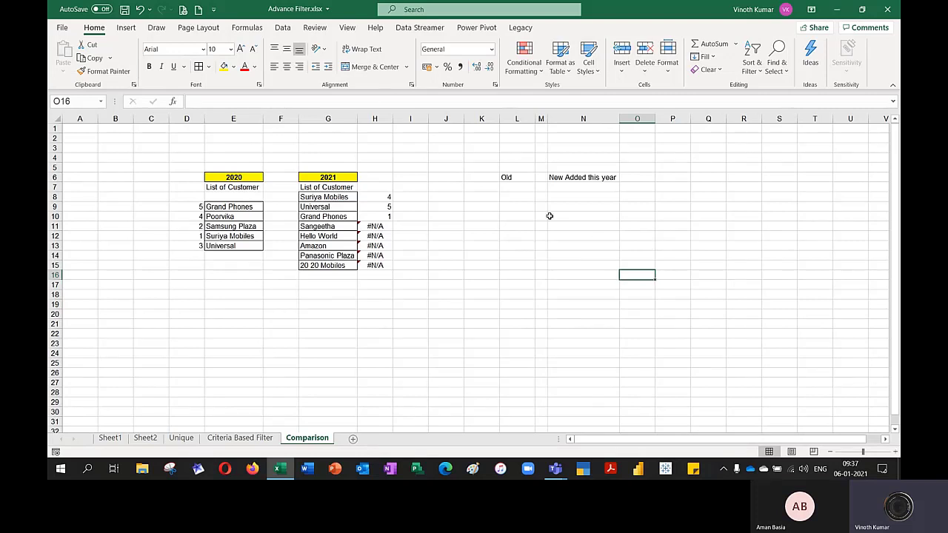
{"action": "left_click_drag", "start_coordinate": [518, 187], "coordinate": [516, 256]}
{"action": "left_click_drag", "start_coordinate": [572, 188], "coordinate": [574, 254]}
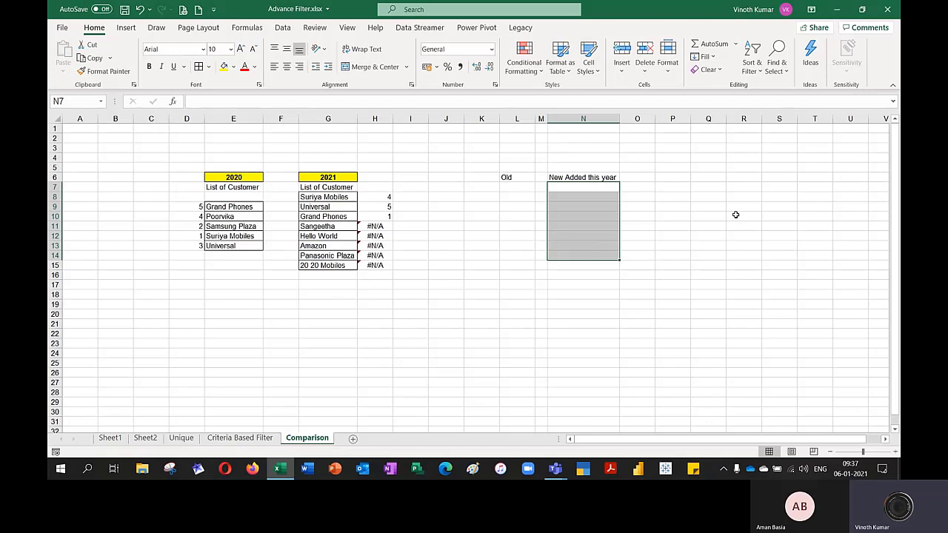
Enter the criteria formula =MATCH(G8,$E$9:$E$13,0) in G3 above the 2021 list.
{"action": "left_click", "coordinate": [330, 148]}
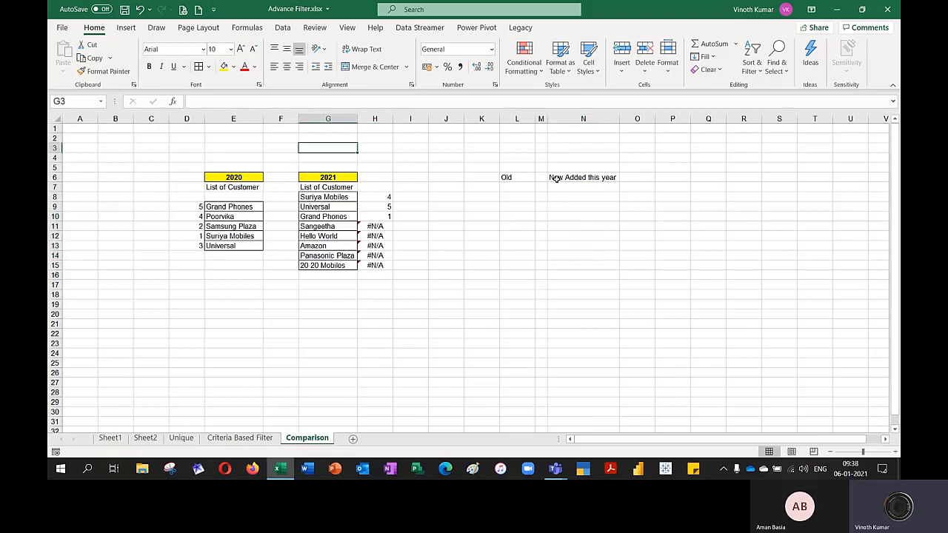
{"action": "type", "text": "=mat"}
{"action": "key", "text": "Tab"}
{"action": "key", "text": "Down"}
{"action": "key", "text": "Down"}
{"action": "key", "text": "Down"}
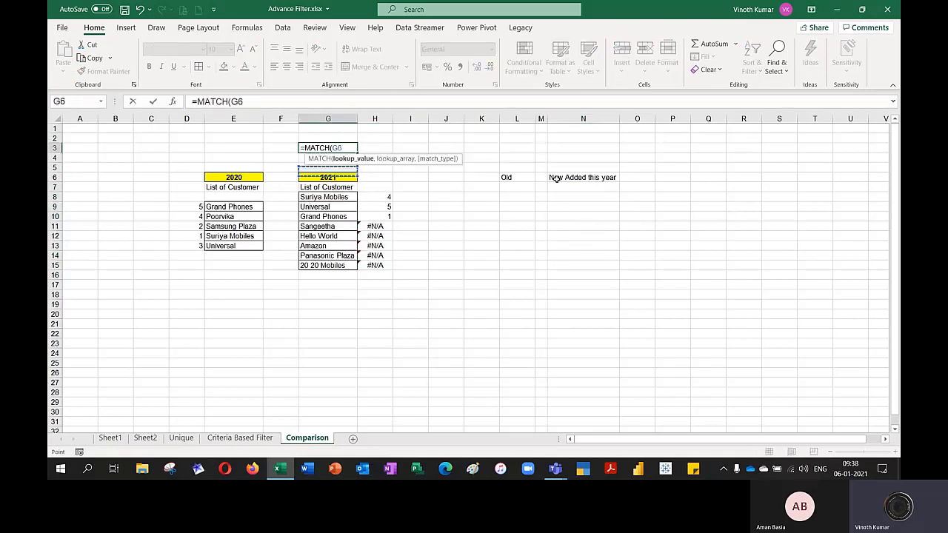
{"action": "key", "text": "Down"}
{"action": "key", "text": "Down"}
{"action": "type", "text": ","}
{"action": "key", "text": "Left"}
{"action": "key", "text": "Left"}
{"action": "key", "text": "Down"}
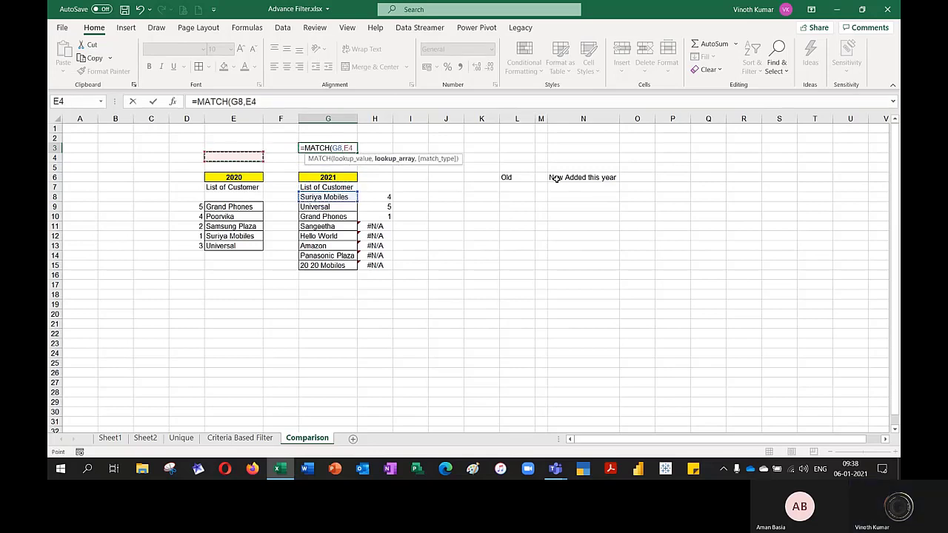
{"action": "key", "text": "Down"}
{"action": "key", "text": "Down"}
{"action": "key", "text": "Down"}
{"action": "key", "text": "Down"}
{"action": "key", "text": "Down"}
{"action": "key", "text": "shift+Down"}
{"action": "key", "text": "shift+Down"}
{"action": "key", "text": "shift+Down"}
{"action": "key", "text": "shift+Down"}
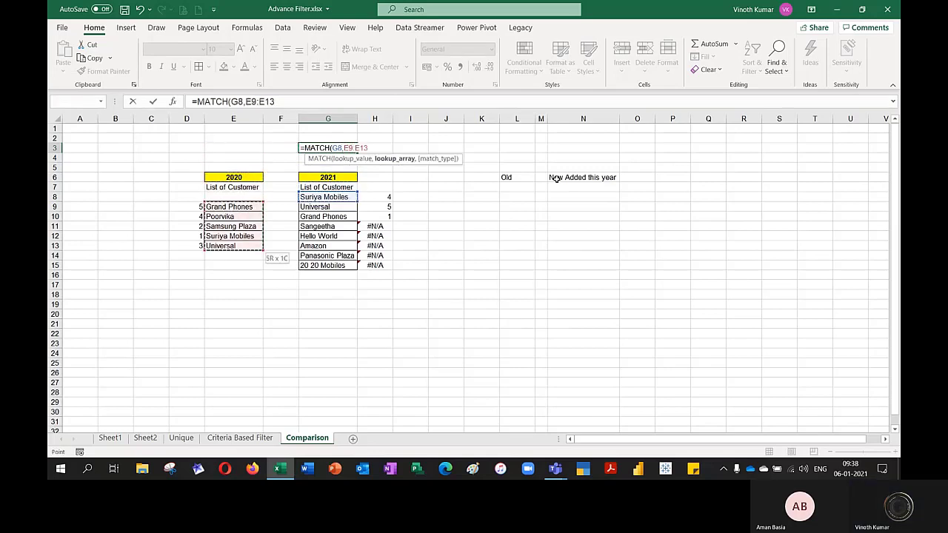
{"action": "key", "text": "F4"}
{"action": "type", "text": ",0)"}
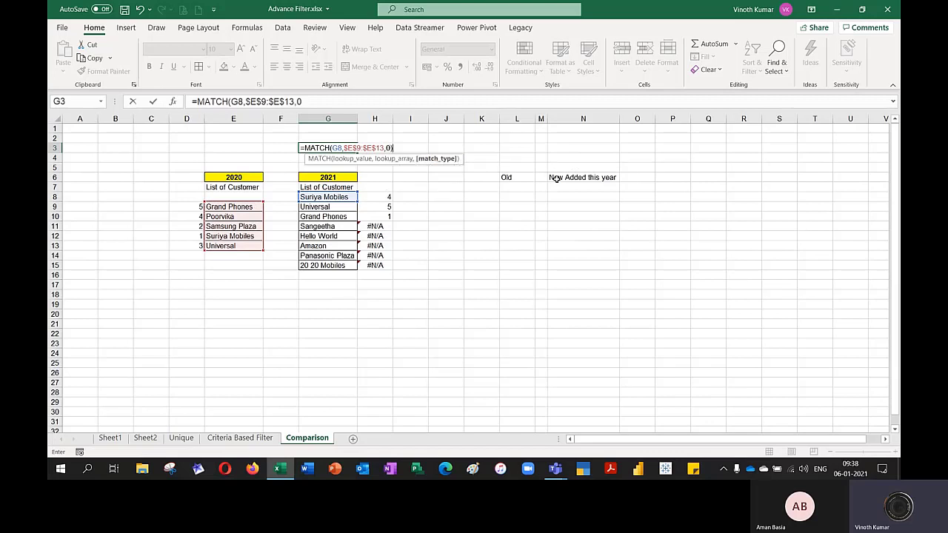
{"action": "key", "text": "Return"}
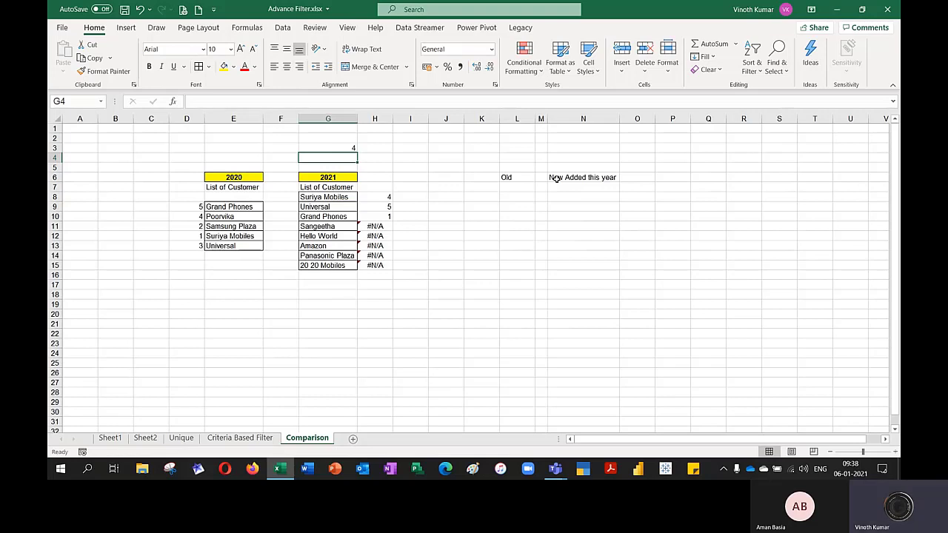
Set up an Advanced Filter on the list range G7:G15 that copies its results to another location.
{"action": "left_click", "coordinate": [283, 29]}
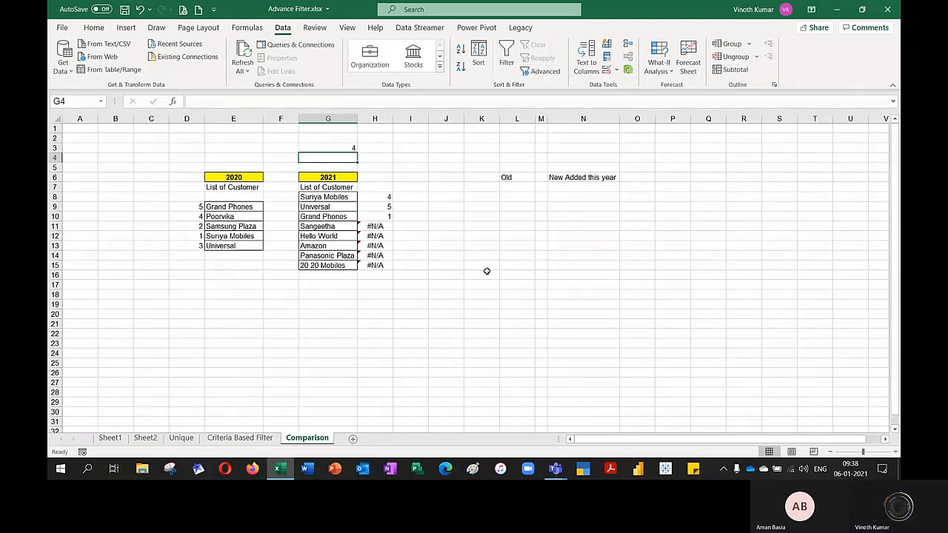
{"action": "left_click", "coordinate": [341, 190]}
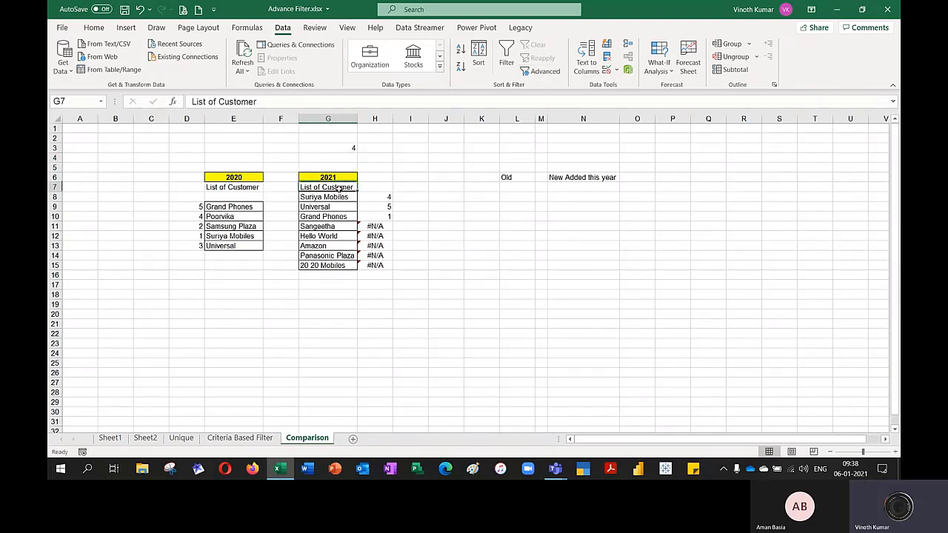
{"action": "left_click", "coordinate": [544, 71]}
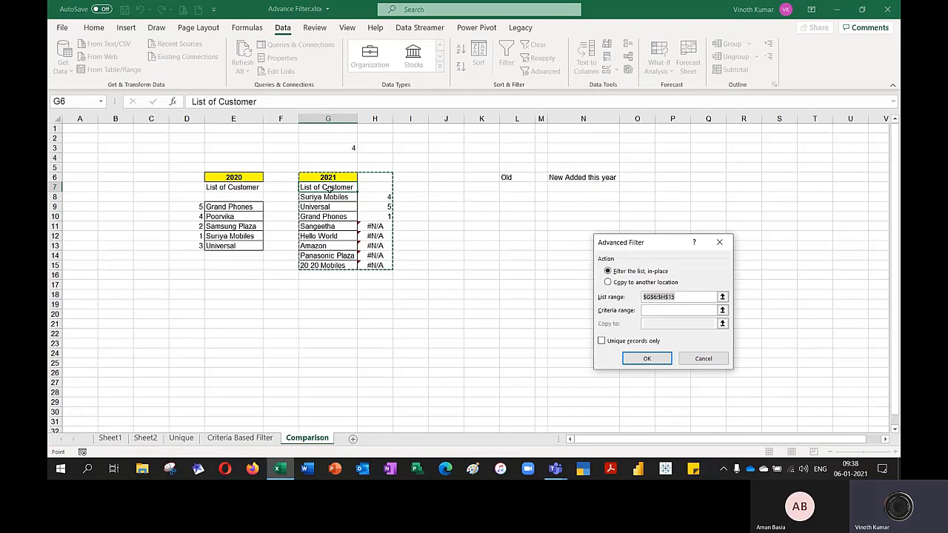
{"action": "left_click_drag", "start_coordinate": [329, 189], "coordinate": [325, 265]}
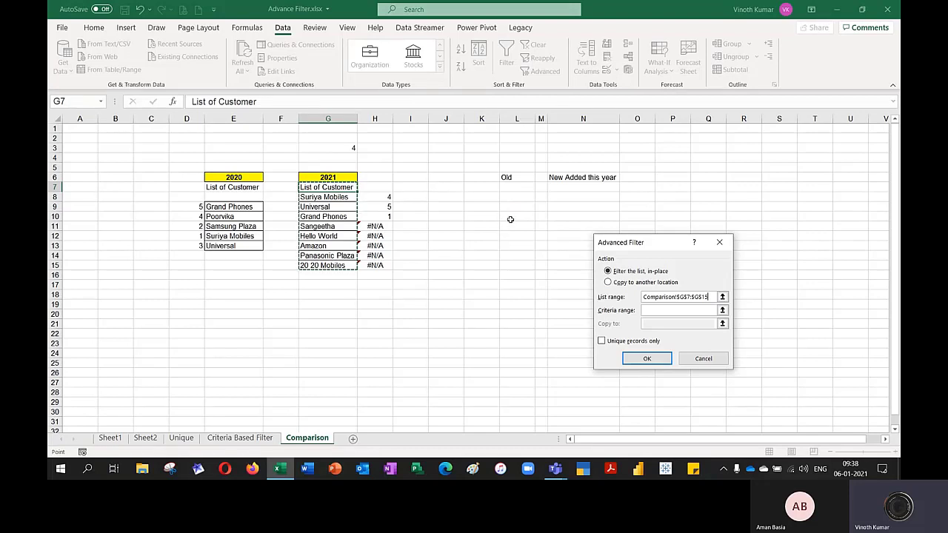
{"action": "left_click", "coordinate": [608, 282]}
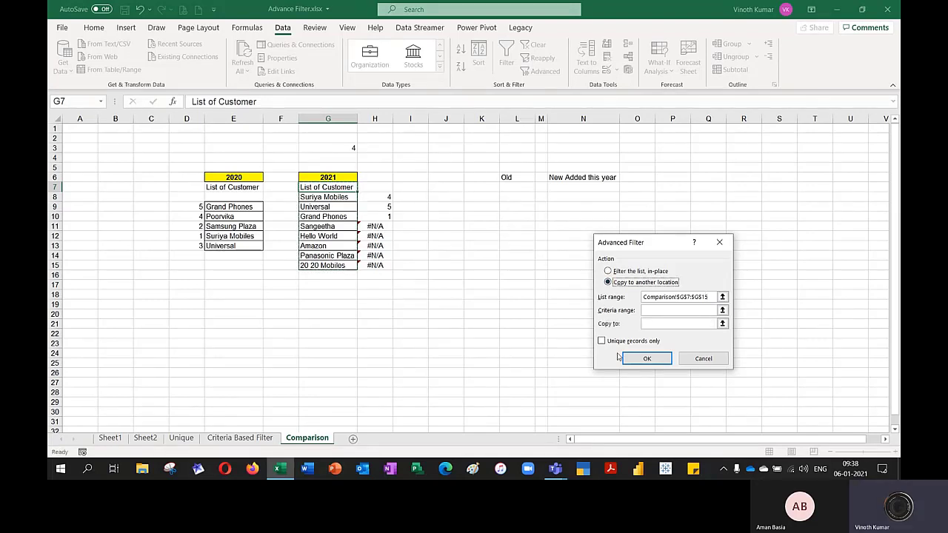
Extract the customers matching criteria range G2:G3 to L7 under the Old heading, and widen column L to fit the names.
{"action": "left_click", "coordinate": [722, 310]}
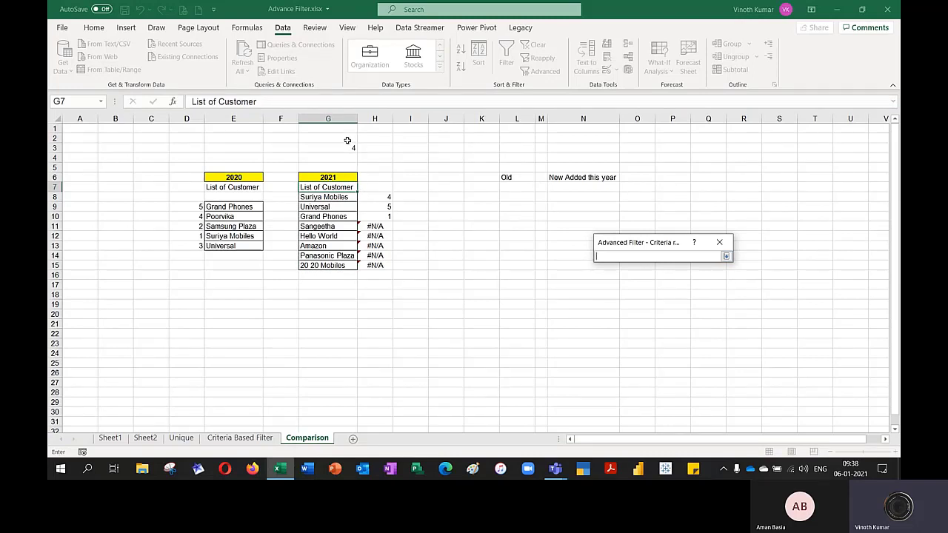
{"action": "left_click_drag", "start_coordinate": [347, 141], "coordinate": [345, 148]}
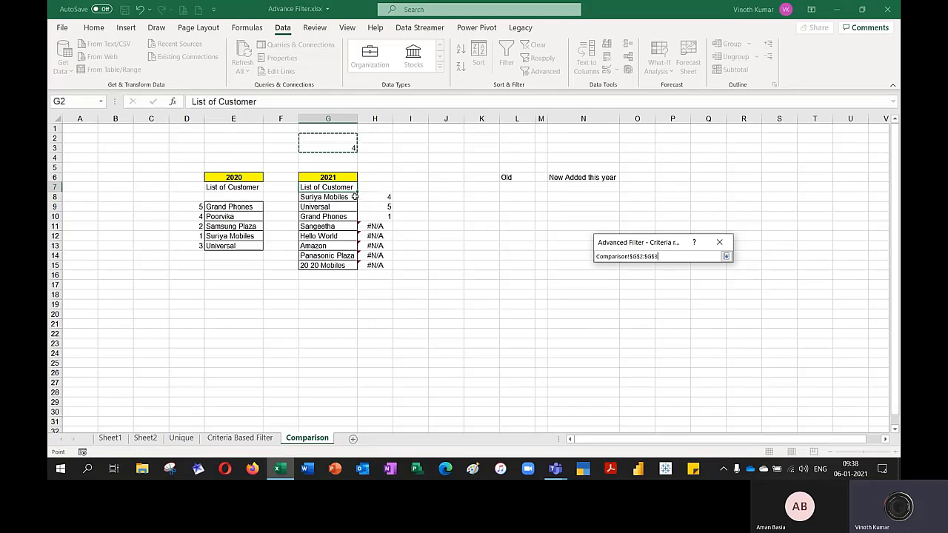
{"action": "left_click", "coordinate": [727, 257]}
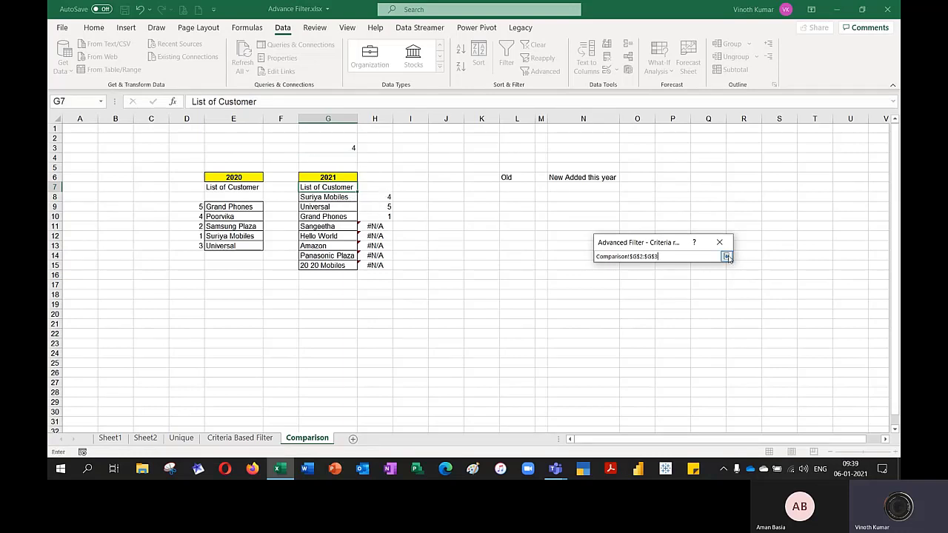
{"action": "left_click", "coordinate": [648, 324]}
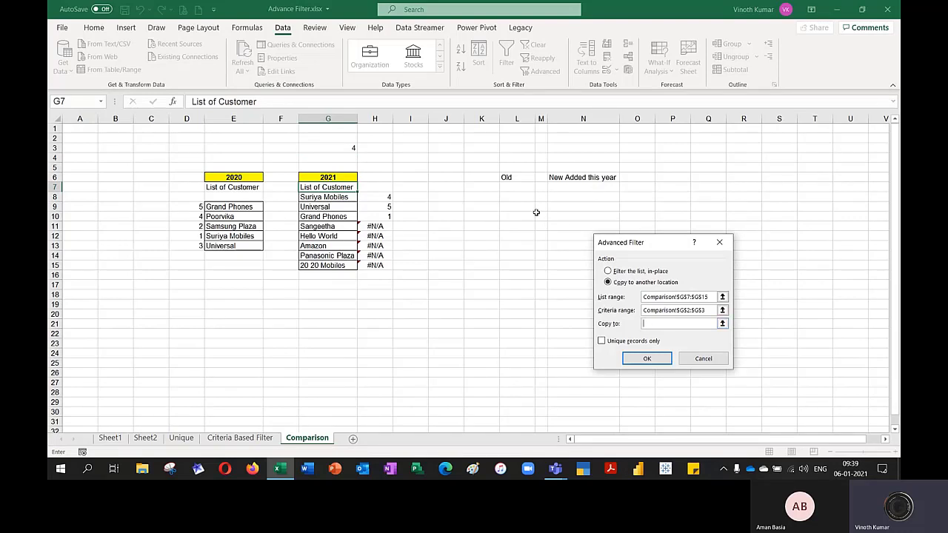
{"action": "left_click", "coordinate": [514, 188]}
{"action": "left_click", "coordinate": [648, 359]}
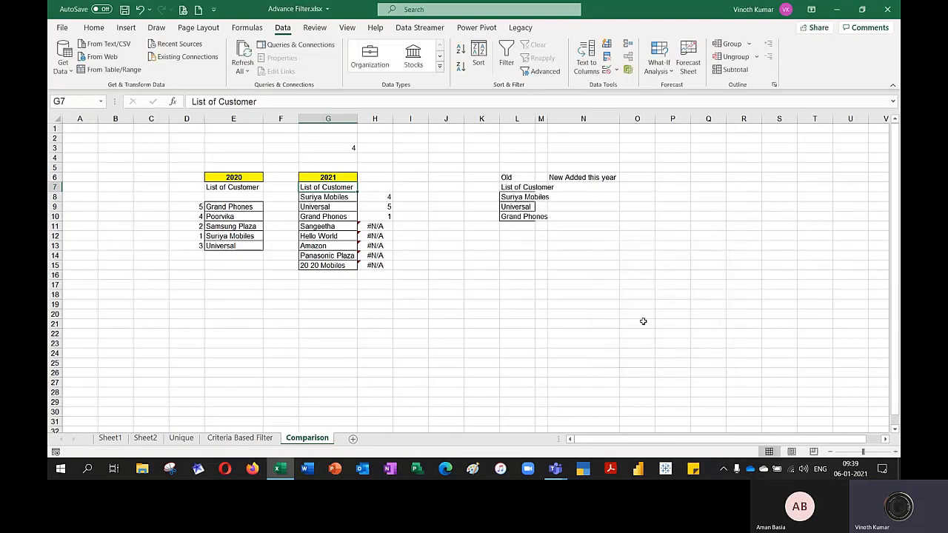
{"action": "left_click_drag", "start_coordinate": [535, 118], "coordinate": [557, 118]}
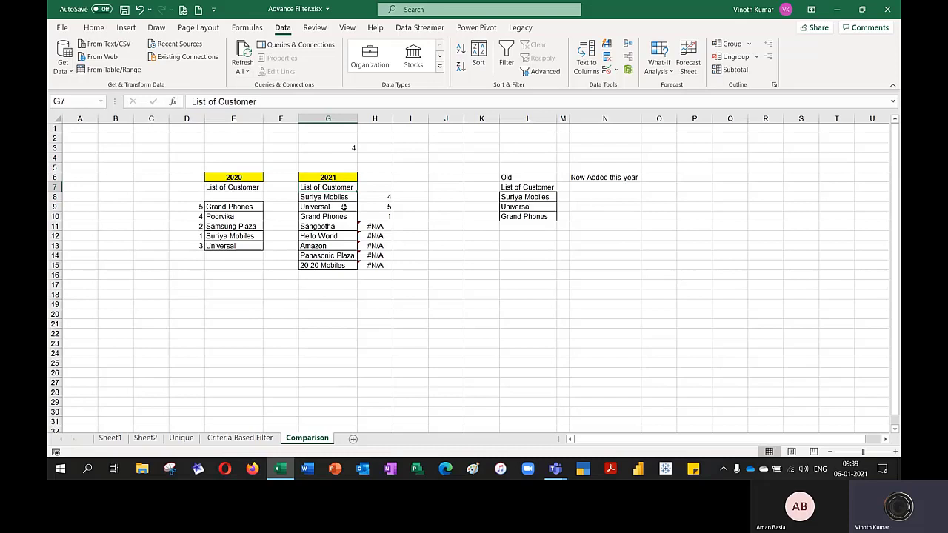
Delete the blank cells D8:E8 above the 2020 customer names, shifting the cells below up.
{"action": "left_click_drag", "start_coordinate": [195, 197], "coordinate": [240, 199]}
{"action": "right_click", "coordinate": [242, 200]}
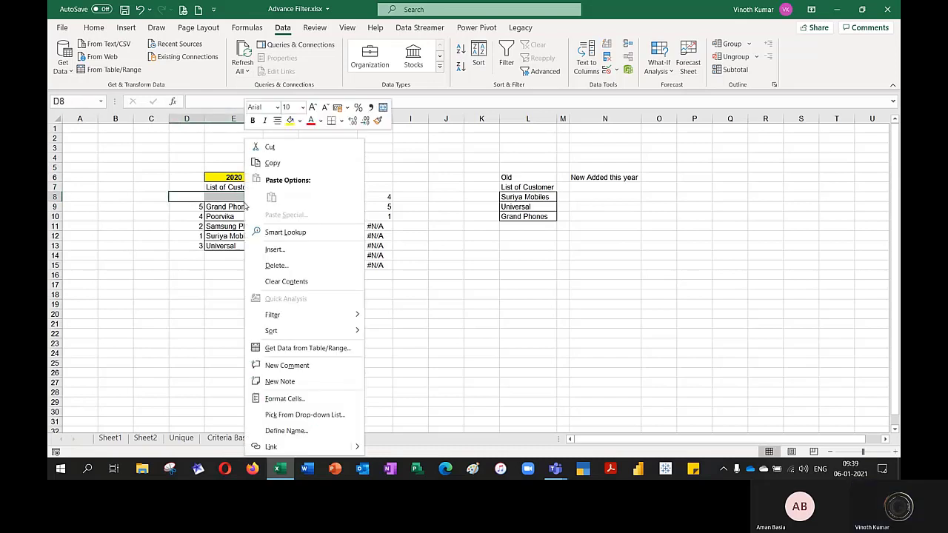
{"action": "left_click", "coordinate": [274, 265]}
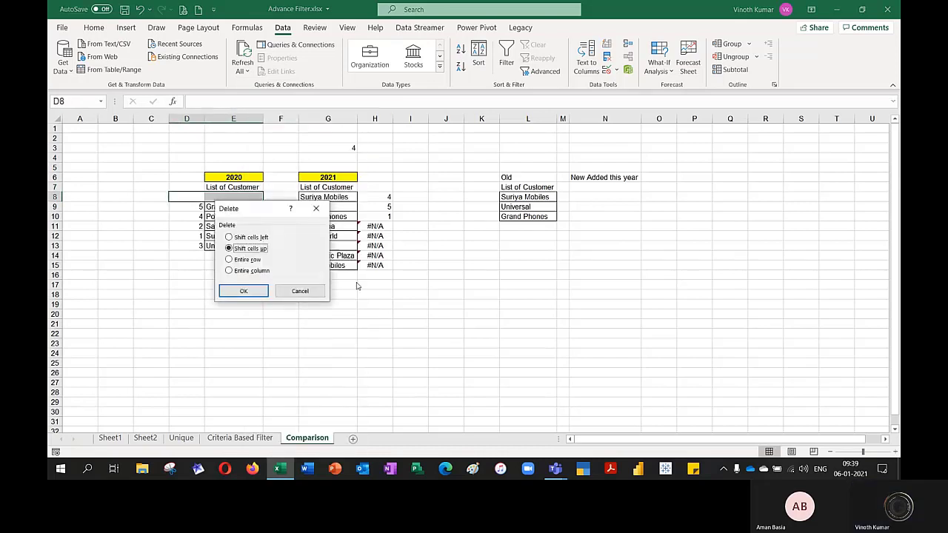
{"action": "left_click", "coordinate": [243, 291]}
{"action": "left_click", "coordinate": [448, 313]}
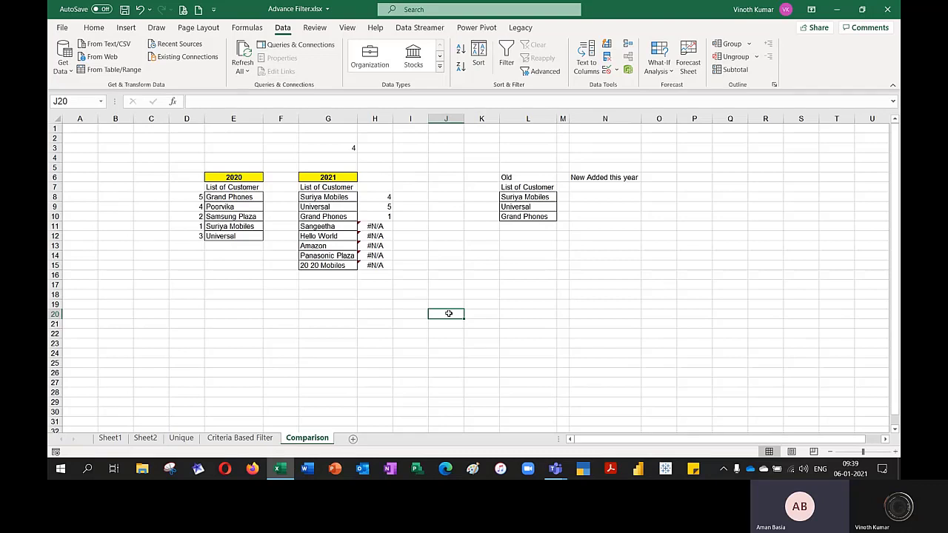
Enter =FORMULATEXT(H15) in G19 to show the MATCH formula as text below the 2021 list.
{"action": "left_click", "coordinate": [300, 300]}
{"action": "type", "text": "=FORMULATEXT("}
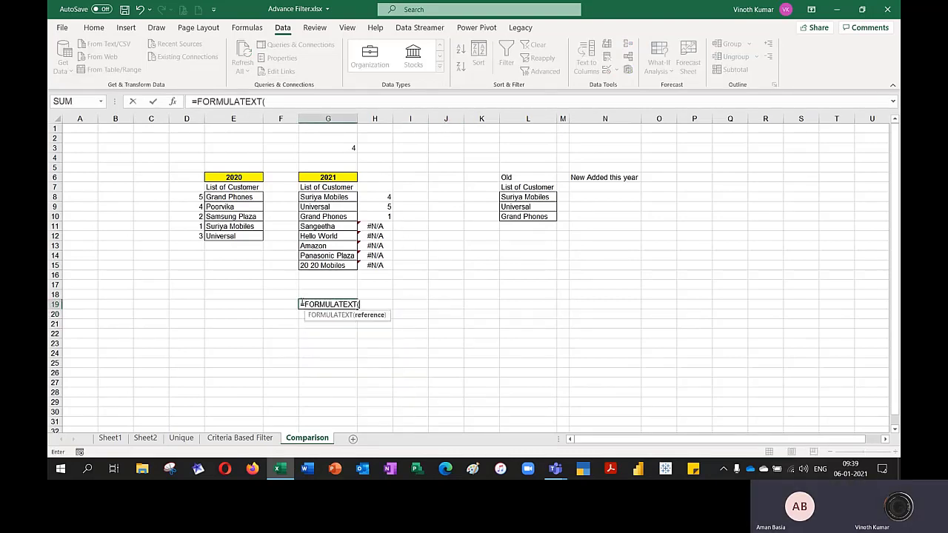
{"action": "key", "text": "Up"}
{"action": "key", "text": "Up"}
{"action": "key", "text": "Up"}
{"action": "key", "text": "Up"}
{"action": "key", "text": "Right"}
{"action": "key", "text": "Return"}
{"action": "key", "text": "Up"}
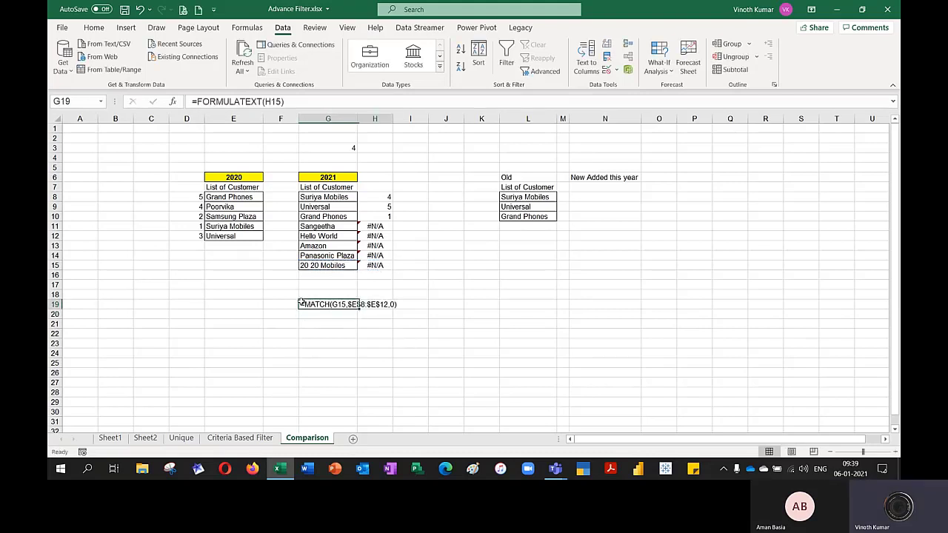
Format G19:I19 with yellow fill and bold text, and merge and center the cells.
{"action": "left_click_drag", "start_coordinate": [300, 303], "coordinate": [418, 304]}
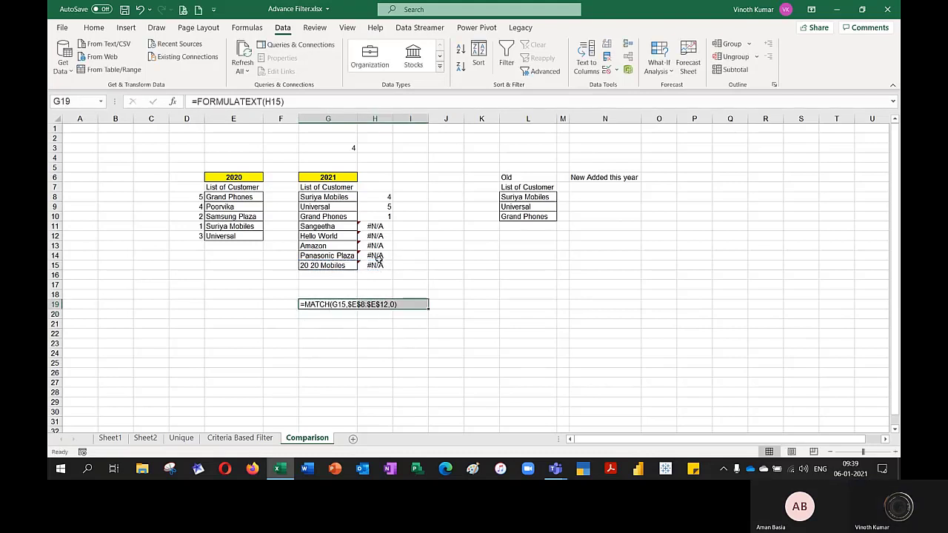
{"action": "left_click", "coordinate": [94, 28]}
{"action": "left_click", "coordinate": [224, 67]}
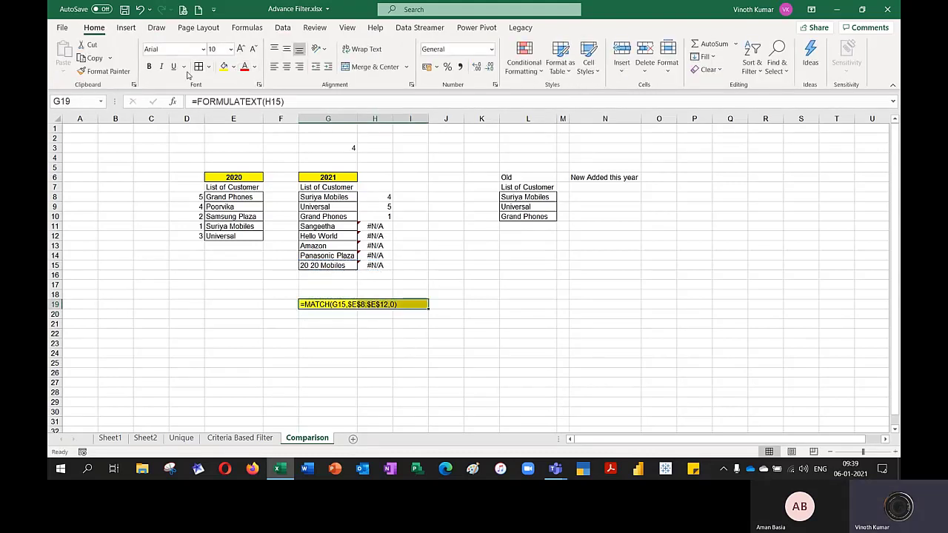
{"action": "left_click", "coordinate": [149, 67]}
{"action": "left_click", "coordinate": [370, 67]}
{"action": "left_click", "coordinate": [479, 413]}
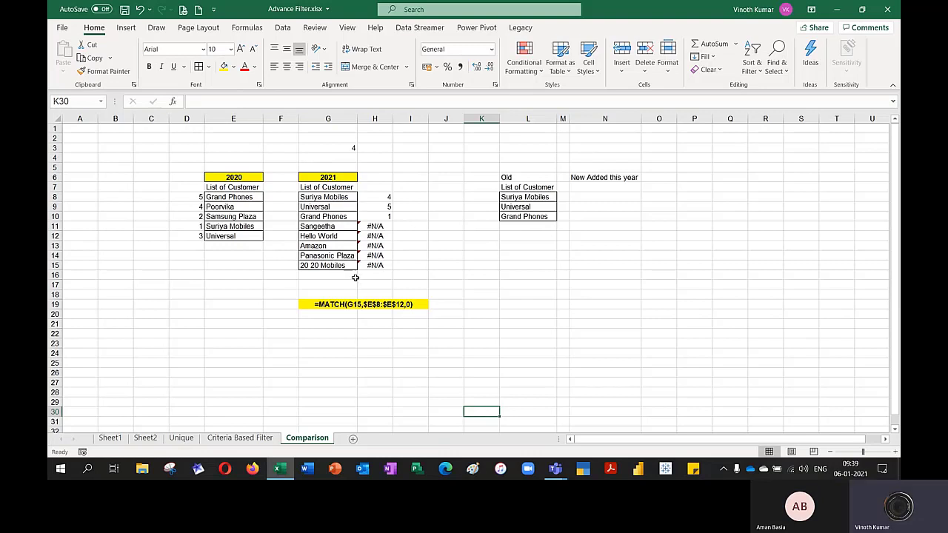
{"action": "left_click", "coordinate": [347, 307]}
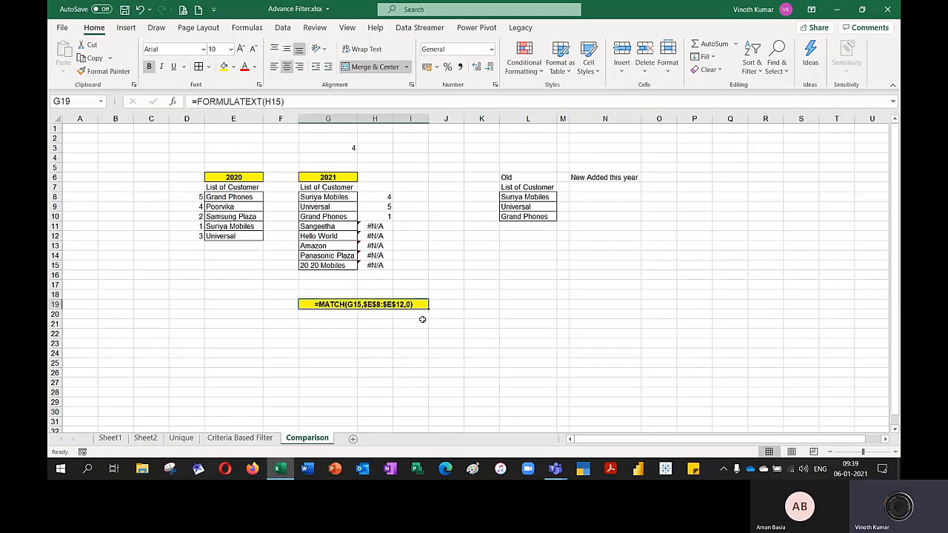
Enter =FORMULATEXT(G3) in I3 to show the criteria formula as text.
{"action": "left_click", "coordinate": [419, 146]}
{"action": "type", "text": "=for"}
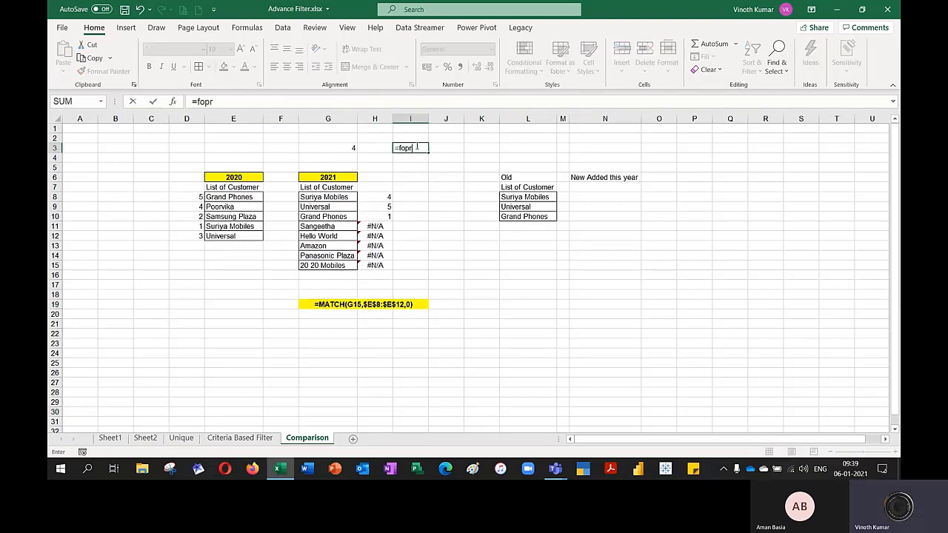
{"action": "key", "text": "BackSpace"}
{"action": "type", "text": "rmu"}
{"action": "key", "text": "Tab"}
{"action": "type", "text": "G3)"}
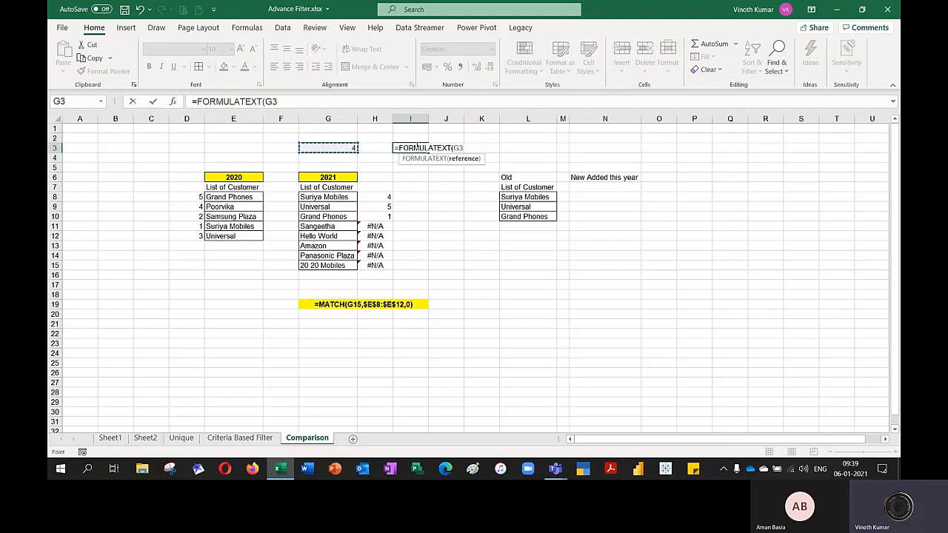
{"action": "key", "text": "Return"}
Merge and center I3:K3 and give the cells yellow fill and bold text.
{"action": "left_click", "coordinate": [416, 146]}
{"action": "left_click_drag", "start_coordinate": [416, 146], "coordinate": [483, 147]}
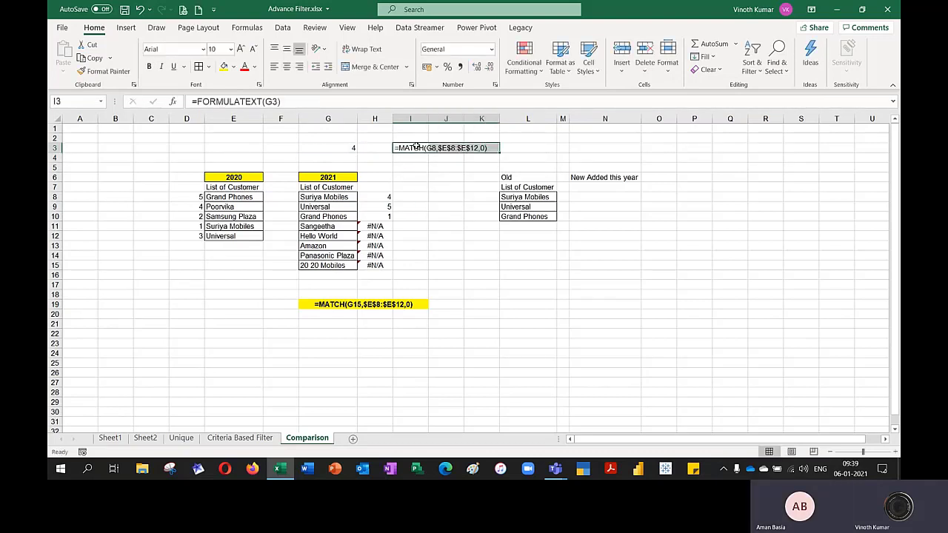
{"action": "left_click", "coordinate": [374, 67]}
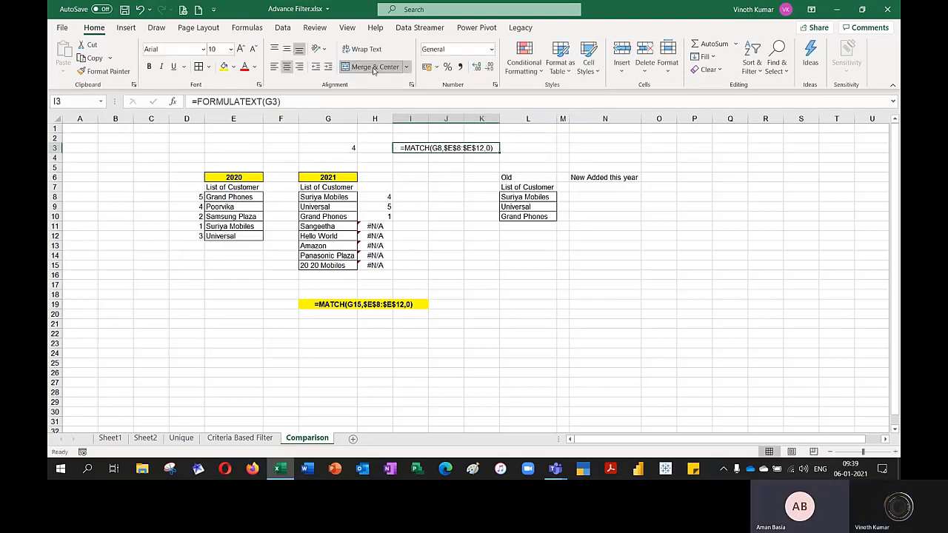
{"action": "left_click", "coordinate": [223, 66]}
{"action": "left_click", "coordinate": [152, 69]}
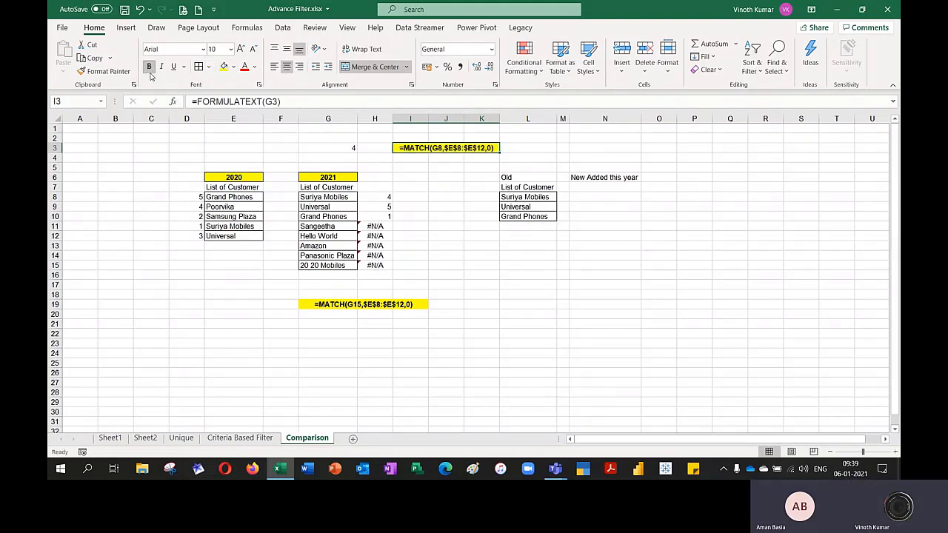
Examine the criteria formula in G3 and compare it with the MATCH formulas in H8, H9 and H10.
{"action": "left_click", "coordinate": [337, 150]}
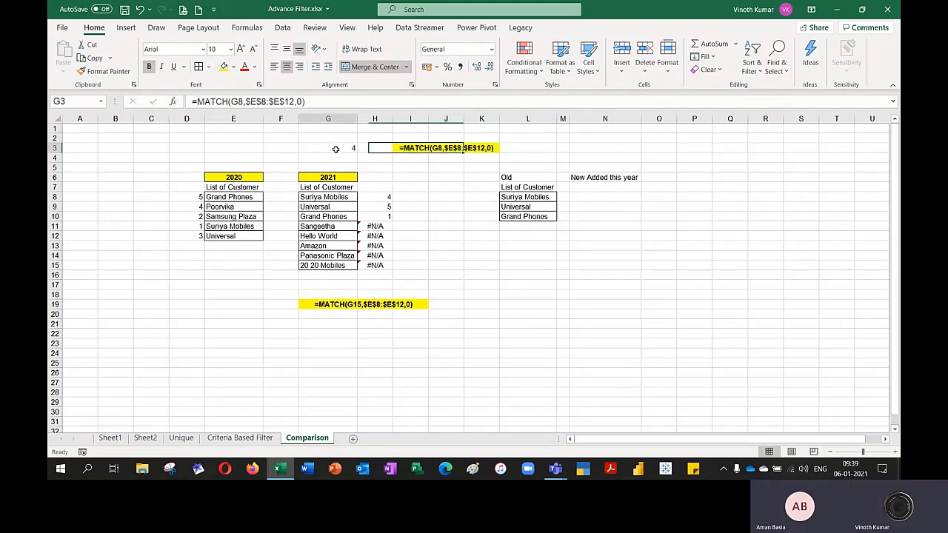
{"action": "left_click", "coordinate": [331, 197]}
{"action": "double_click", "coordinate": [331, 198]}
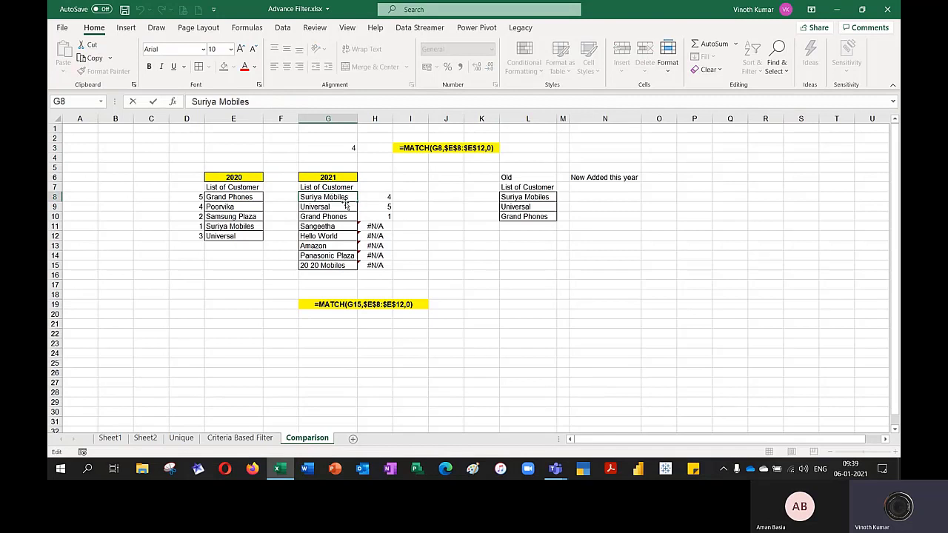
{"action": "double_click", "coordinate": [381, 199]}
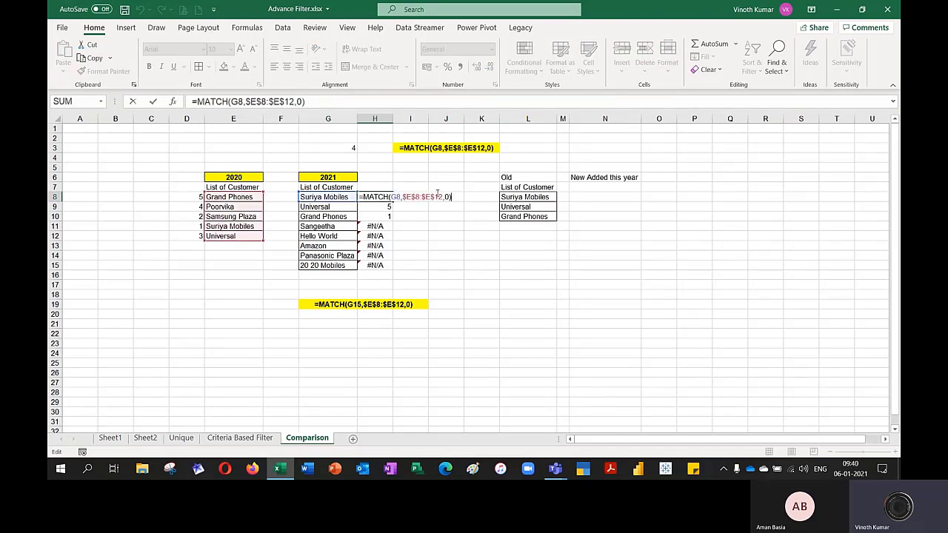
{"action": "left_click", "coordinate": [343, 150]}
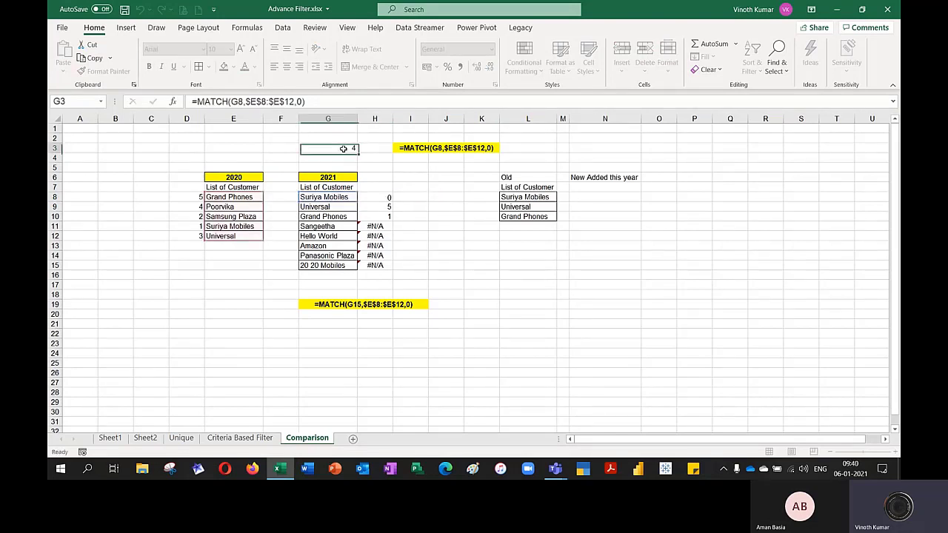
{"action": "key", "text": "F2"}
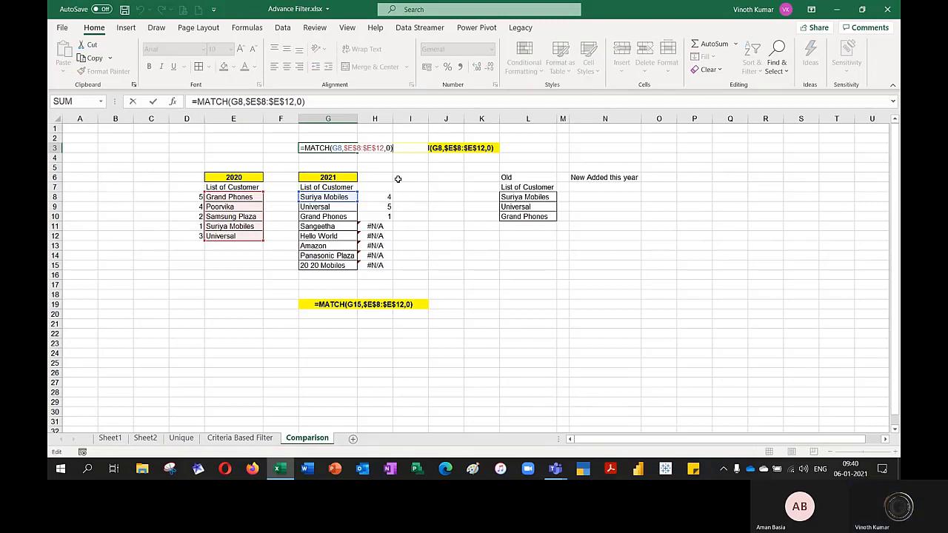
{"action": "key", "text": "Escape"}
{"action": "left_click", "coordinate": [372, 208]}
{"action": "key", "text": "F2"}
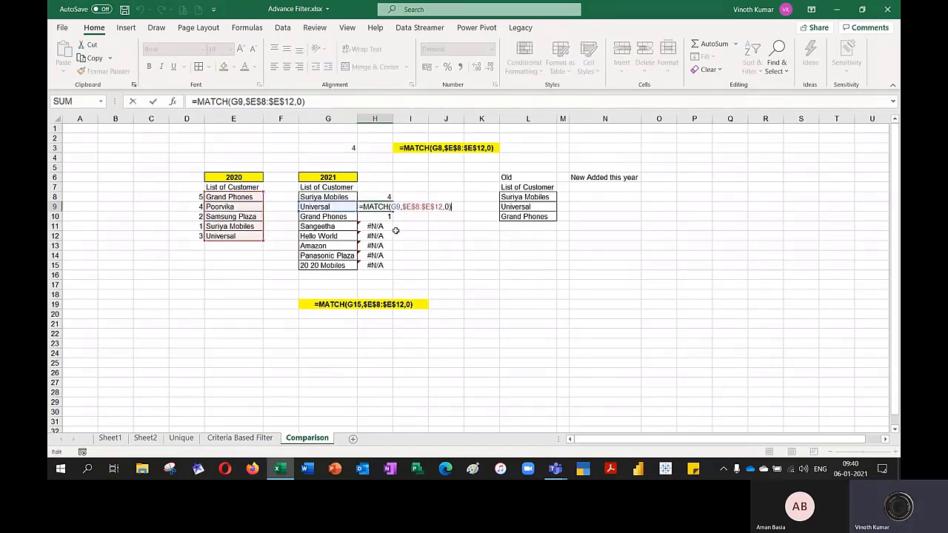
{"action": "key", "text": "Escape"}
{"action": "key", "text": "Down"}
{"action": "key", "text": "F2"}
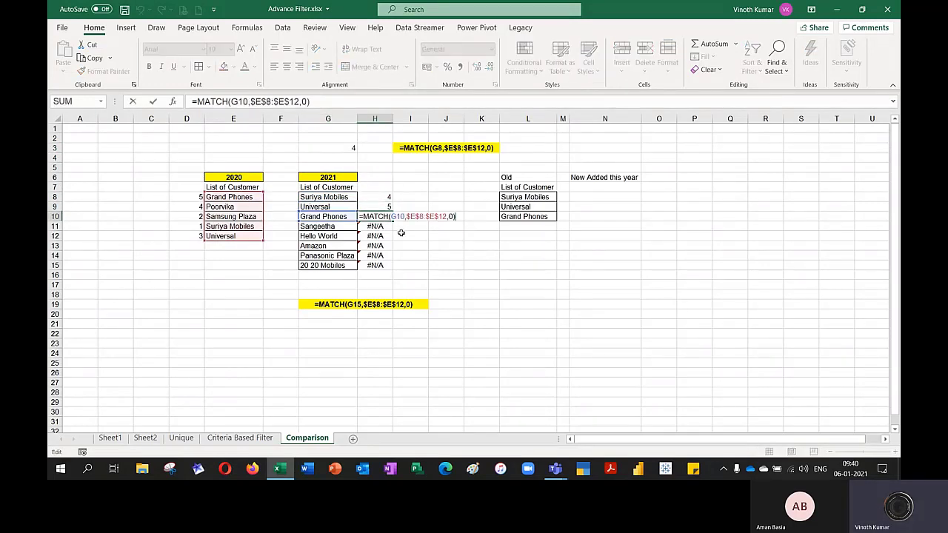
{"action": "key", "text": "Escape"}
{"action": "left_click", "coordinate": [322, 141]}
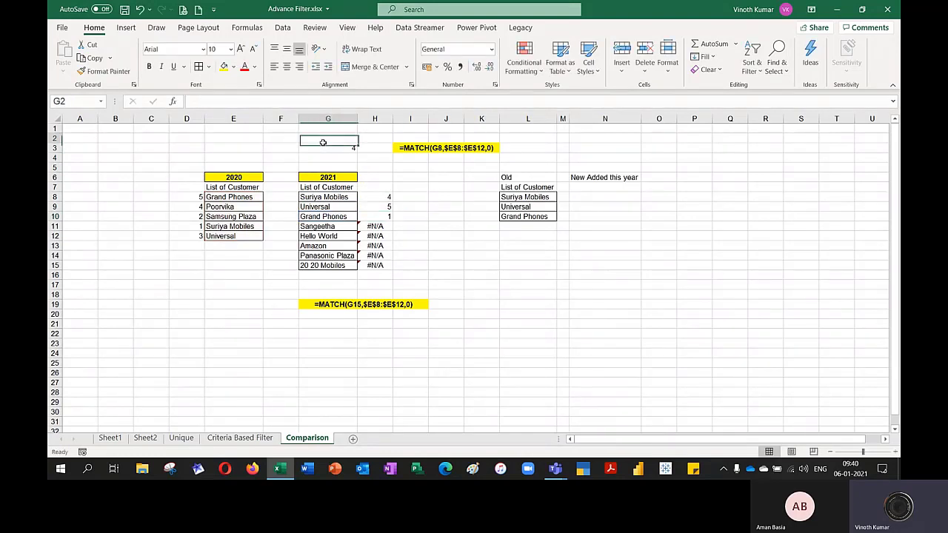
{"action": "key", "text": "Down"}
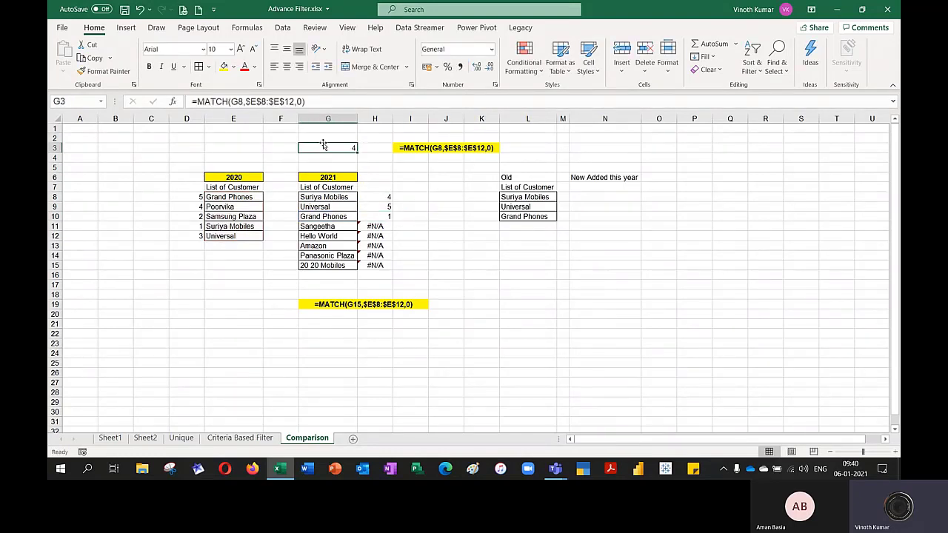
{"action": "key", "text": "F2"}
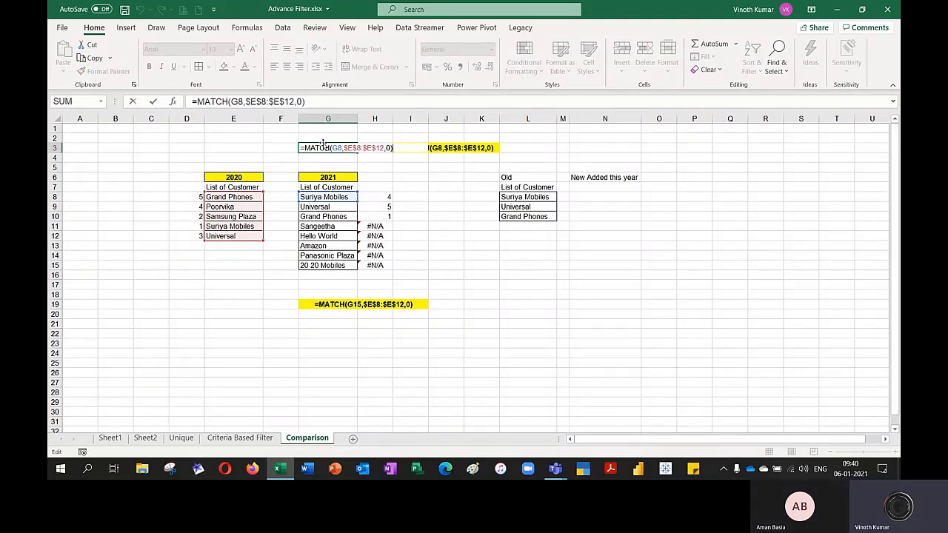
{"action": "key", "text": "Escape"}
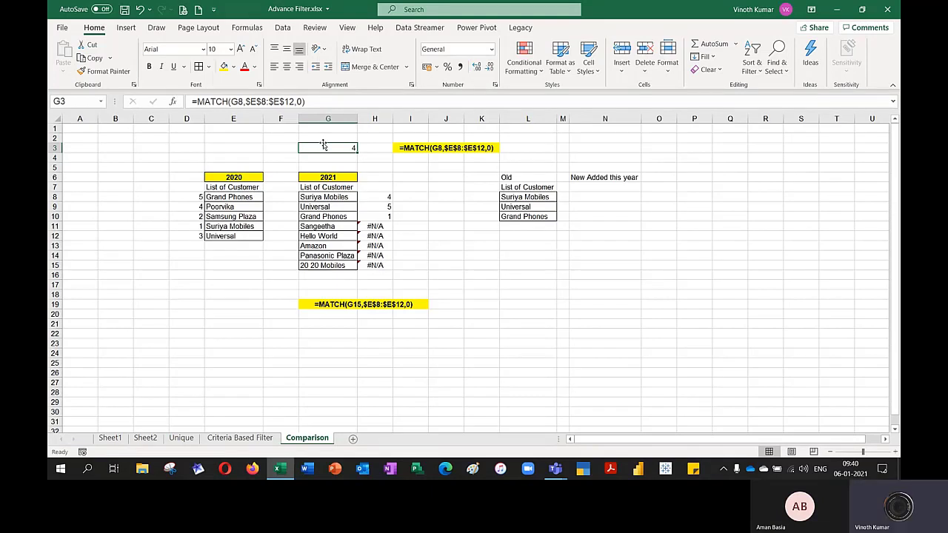
{"action": "left_click", "coordinate": [589, 188]}
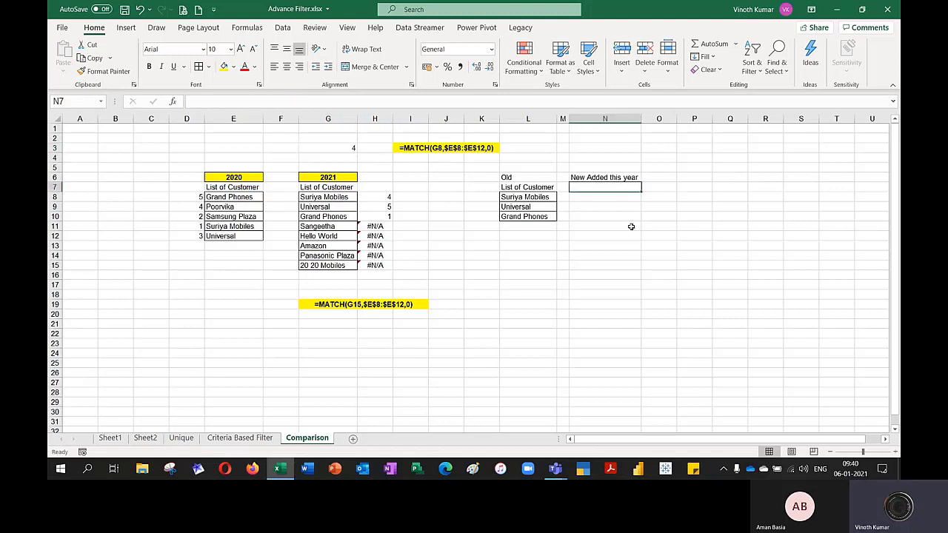
Enter the formula =MATCH(G8,$E$8:$E$12,0) in C3, looking up the first 2021 customer in the 2020 list.
{"action": "left_click", "coordinate": [146, 147]}
{"action": "type", "text": "=mat"}
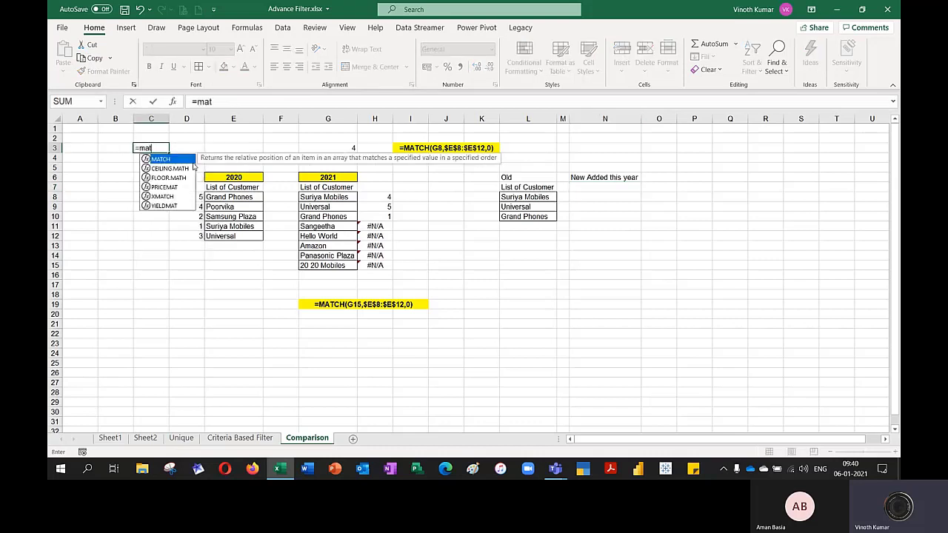
{"action": "key", "text": "Tab"}
{"action": "key", "text": "Right"}
{"action": "key", "text": "Right"}
{"action": "key", "text": "Right"}
{"action": "key", "text": "Right"}
{"action": "key", "text": "Down"}
{"action": "key", "text": "Down"}
{"action": "key", "text": "Down"}
{"action": "key", "text": "Down"}
{"action": "key", "text": "Down"}
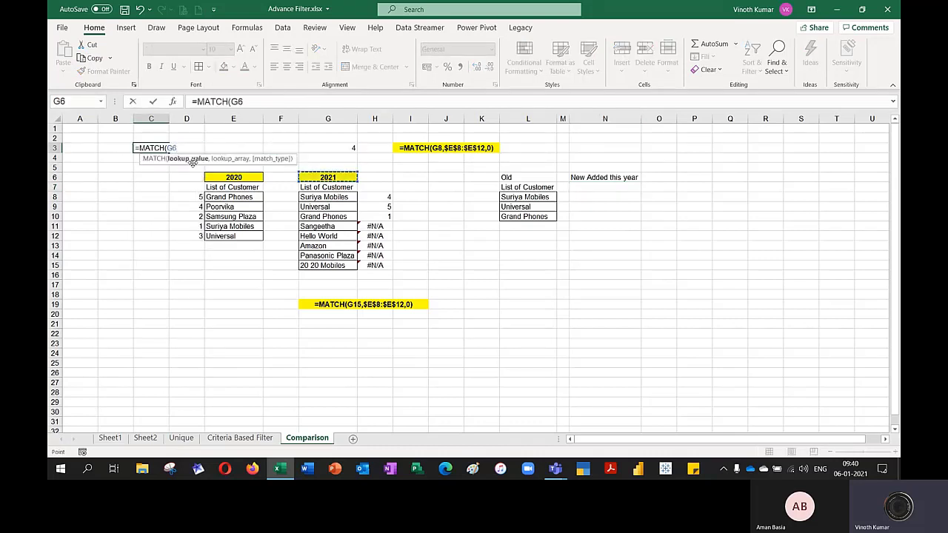
{"action": "type", "text": ","}
{"action": "key", "text": "Left"}
{"action": "key", "text": "Left"}
{"action": "key", "text": "Down"}
{"action": "key", "text": "Down"}
{"action": "key", "text": "Down"}
{"action": "key", "text": "Down"}
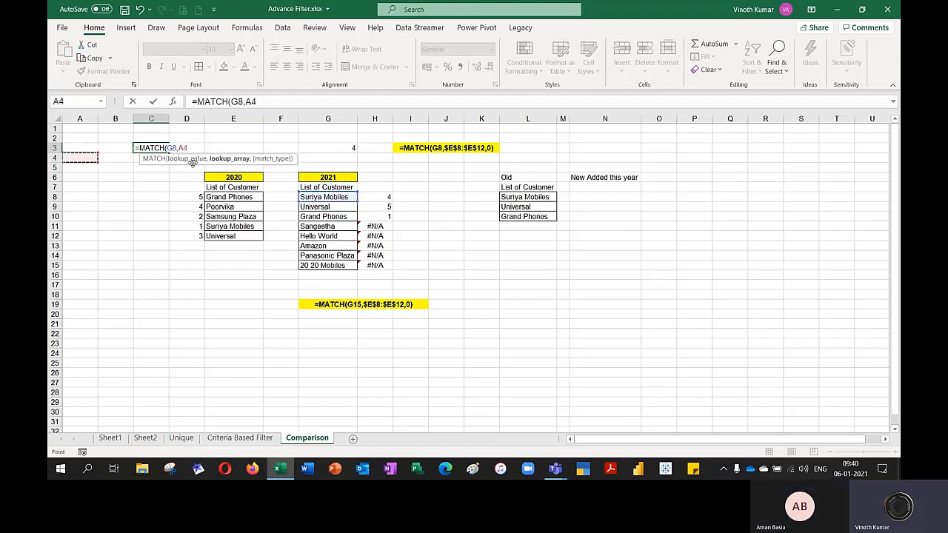
{"action": "key", "text": "Right"}
{"action": "key", "text": "Right"}
{"action": "key", "text": "Right"}
{"action": "key", "text": "Right"}
{"action": "key", "text": "Down"}
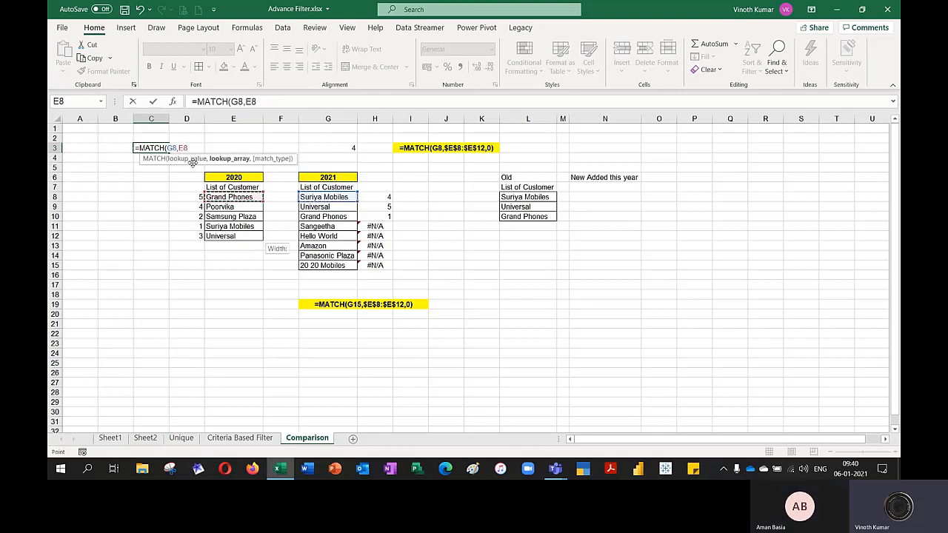
{"action": "key", "text": "ctrl+shift+Down"}
{"action": "key", "text": "F4"}
{"action": "type", "text": ","}
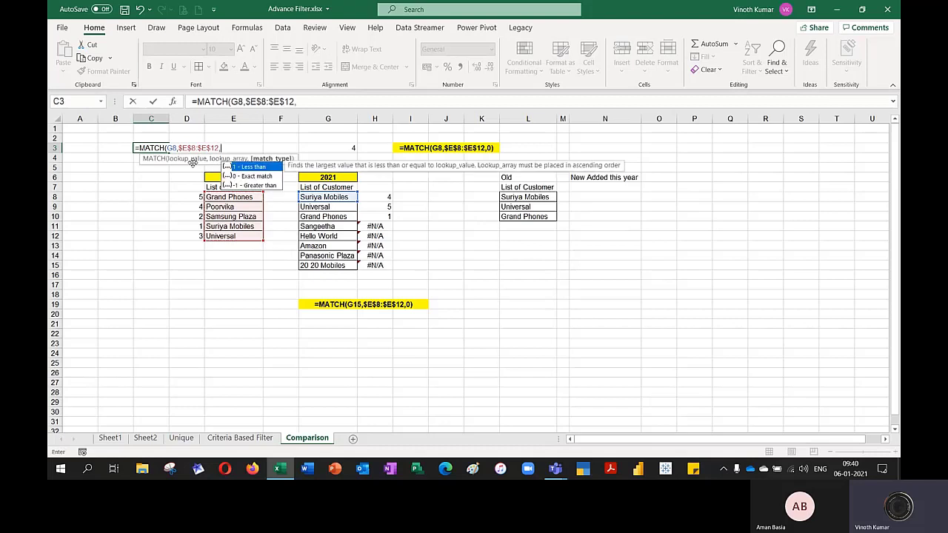
{"action": "type", "text": "0()"}
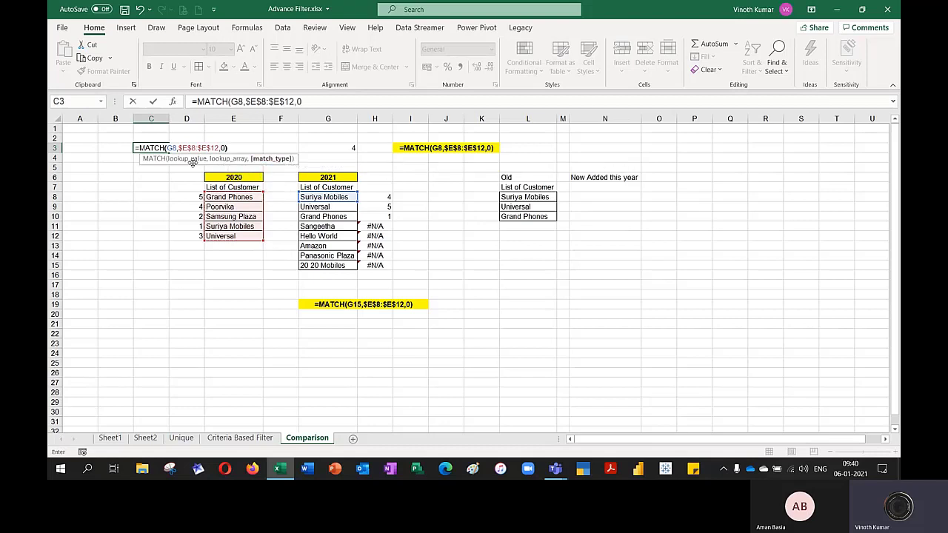
{"action": "key", "text": "Return"}
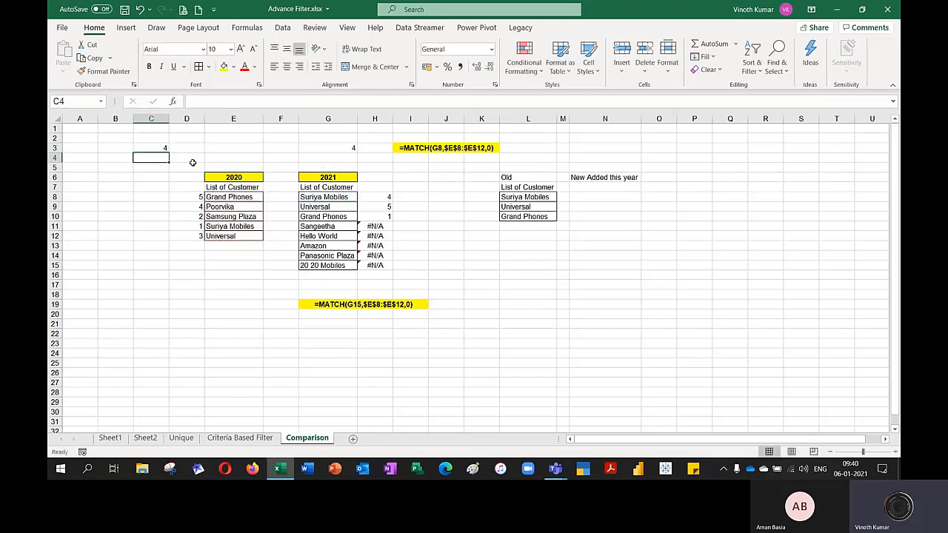
Wrap the MATCH formula in C3 in ISNA, giving =ISNA(MATCH(G8,$E$8:$E$12,0)).
{"action": "key", "text": "Up"}
{"action": "key", "text": "F2"}
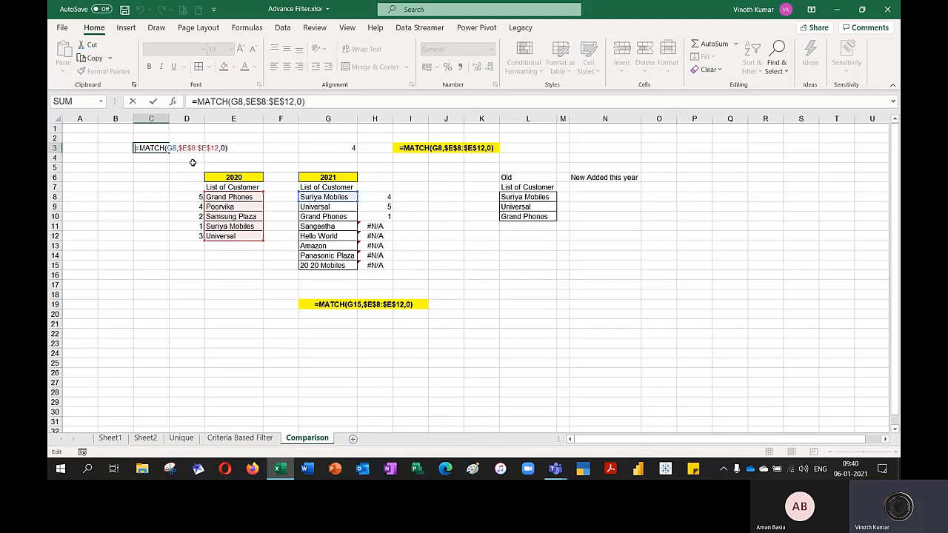
{"action": "type", "text": "ISNA("}
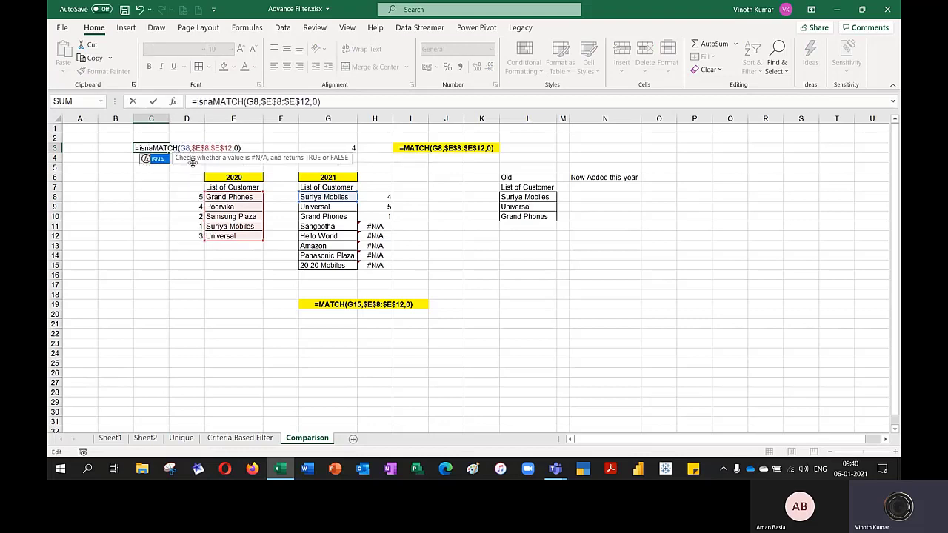
{"action": "key", "text": "End"}
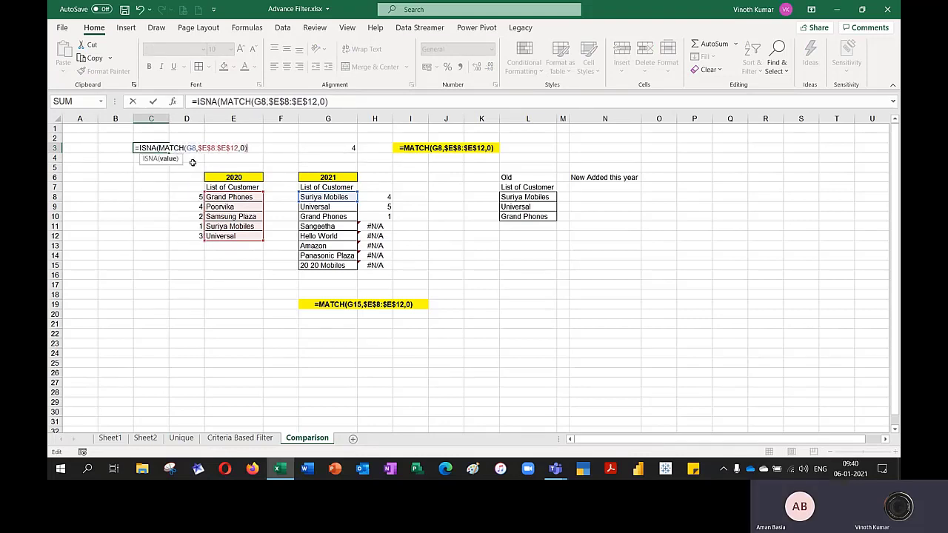
{"action": "key", "text": "Return"}
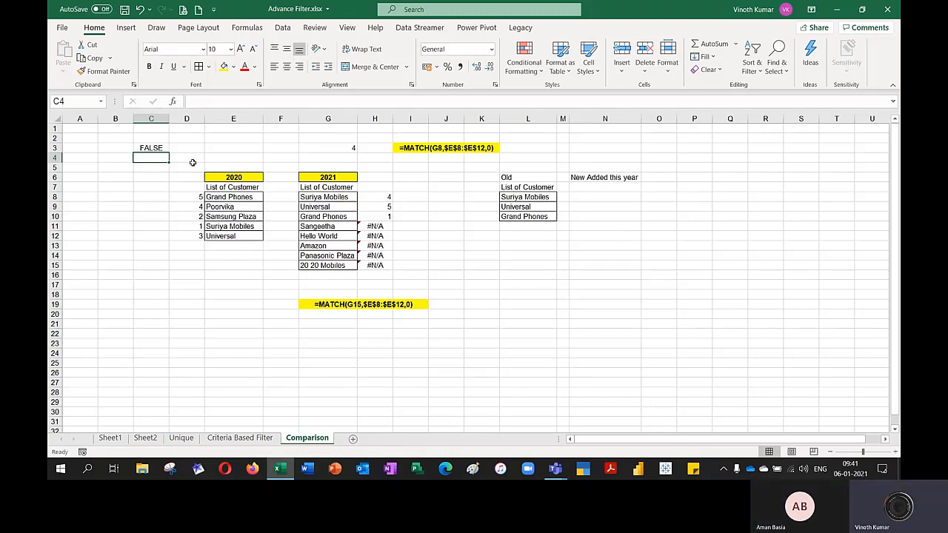
Run an Advanced Filter on the 2021 list G7:G15 with criteria range C2:C3, copying the results to N7 under New Added this year.
{"action": "left_click", "coordinate": [339, 189]}
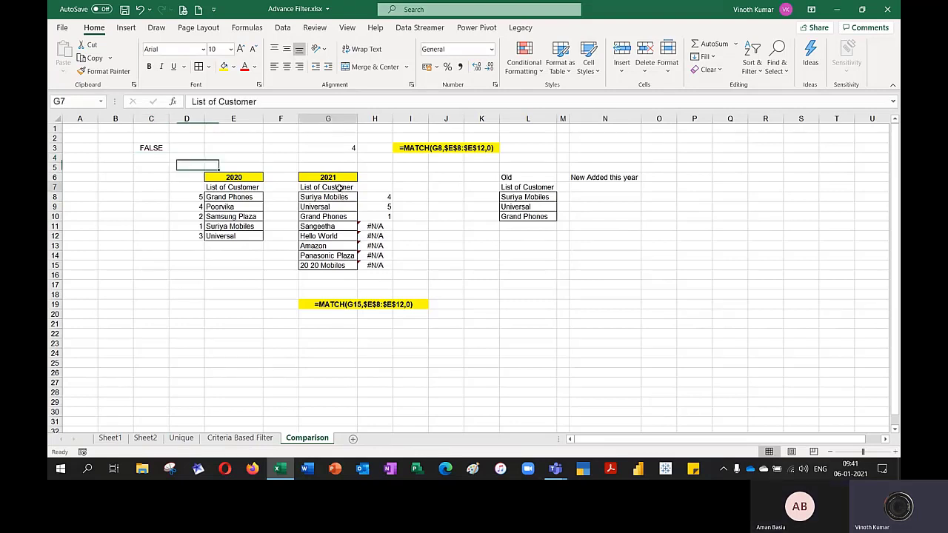
{"action": "left_click", "coordinate": [282, 27]}
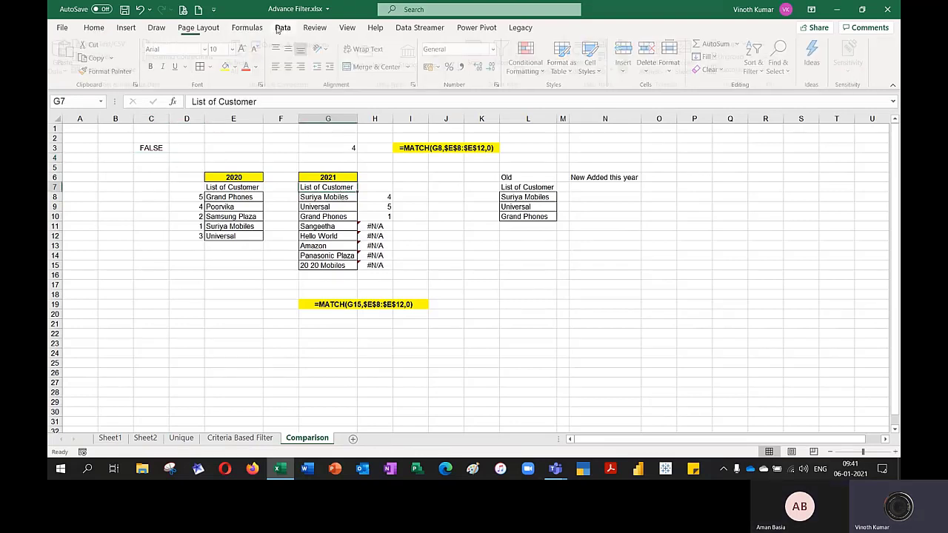
{"action": "left_click", "coordinate": [545, 72]}
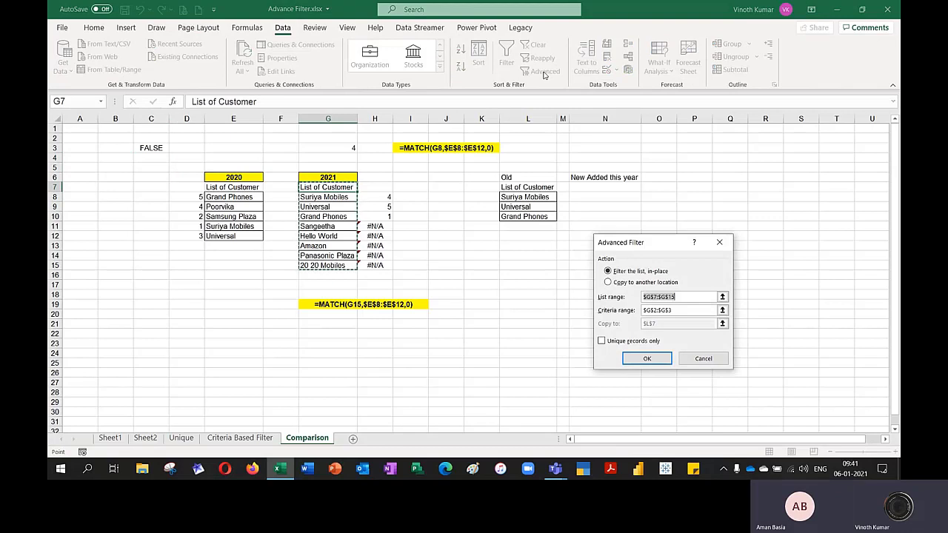
{"action": "left_click", "coordinate": [609, 282]}
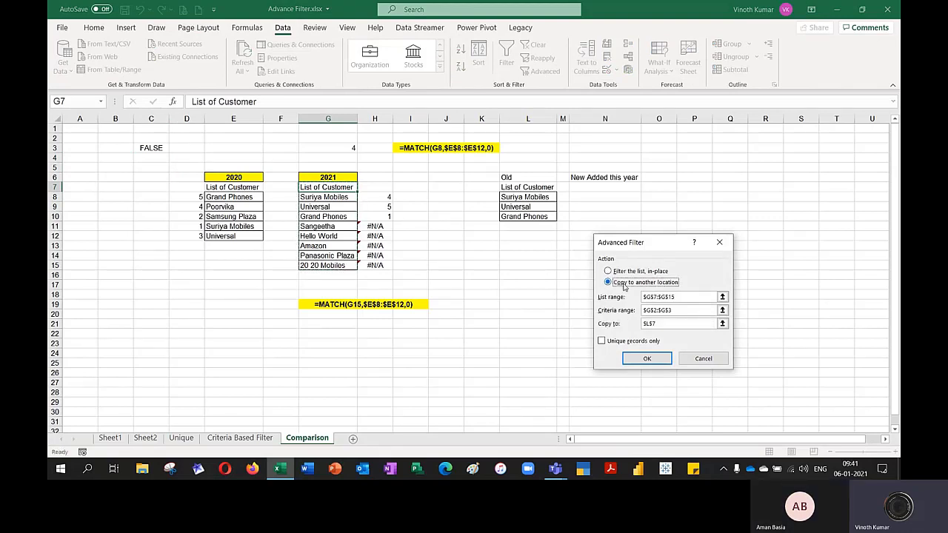
{"action": "left_click", "coordinate": [722, 310]}
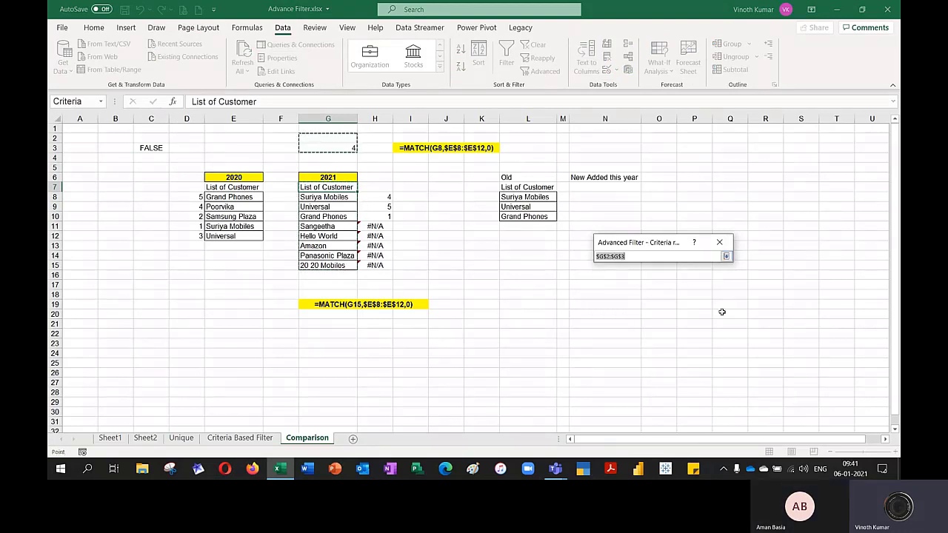
{"action": "left_click_drag", "start_coordinate": [154, 138], "coordinate": [160, 148]}
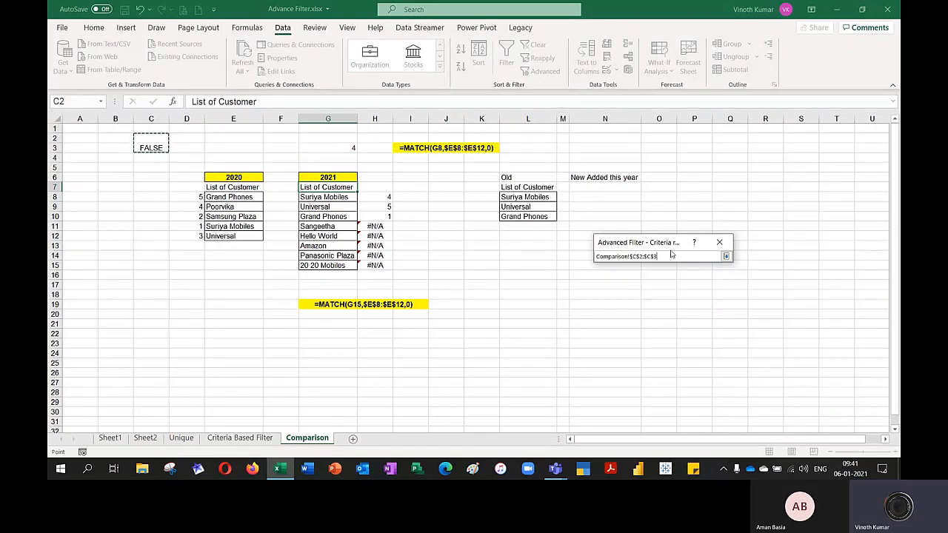
{"action": "left_click", "coordinate": [726, 256]}
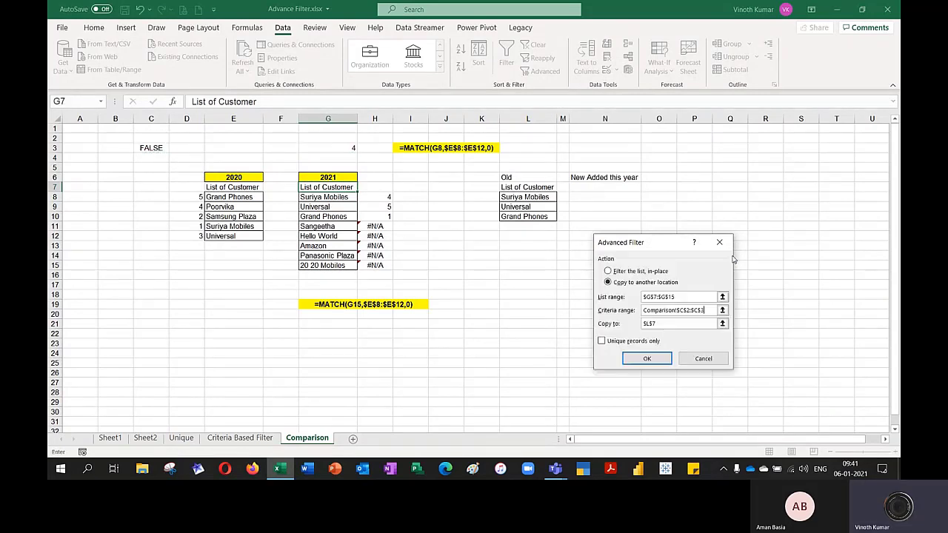
{"action": "left_click", "coordinate": [722, 324]}
{"action": "left_click", "coordinate": [610, 188]}
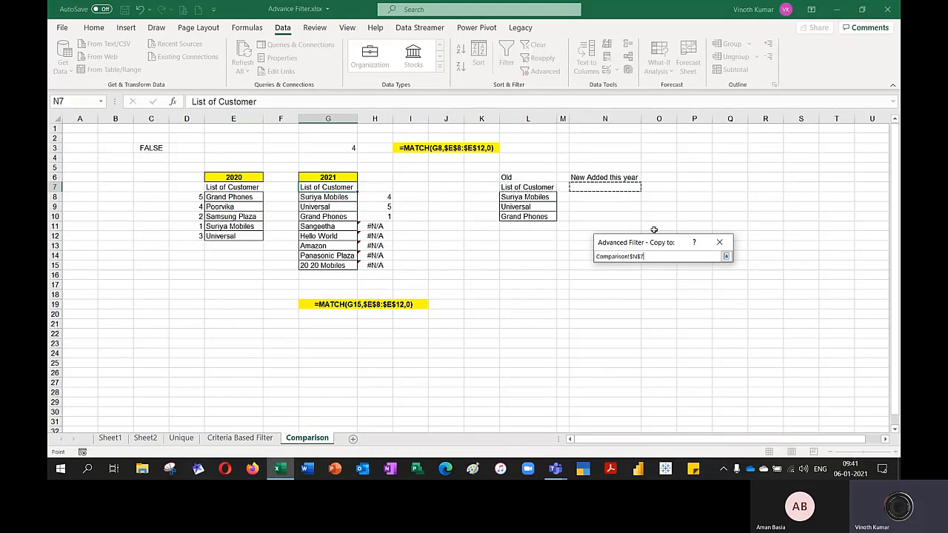
{"action": "left_click", "coordinate": [726, 256]}
{"action": "left_click", "coordinate": [644, 360]}
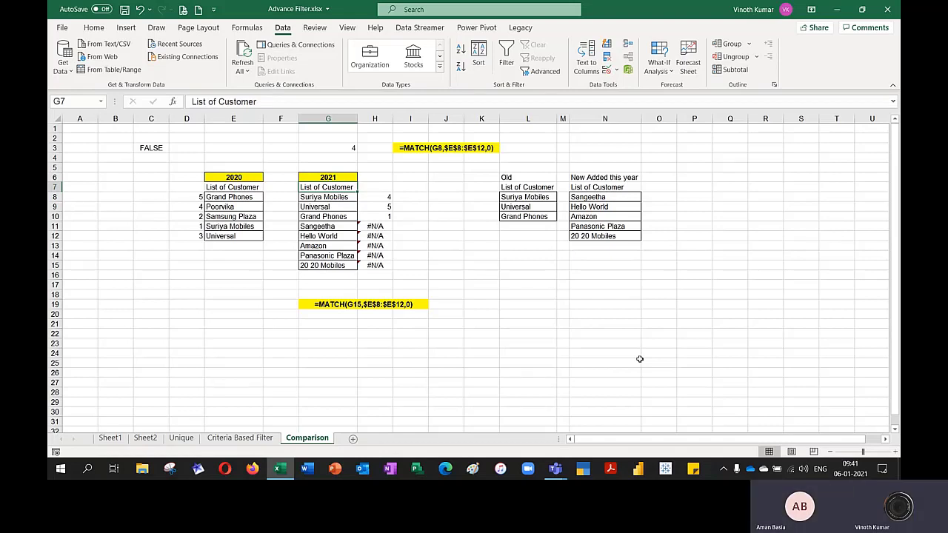
Enter =FORMULATEXT(C3) in A6 to show the ISNA criteria formula as text.
{"action": "left_click_drag", "start_coordinate": [371, 187], "coordinate": [368, 265]}
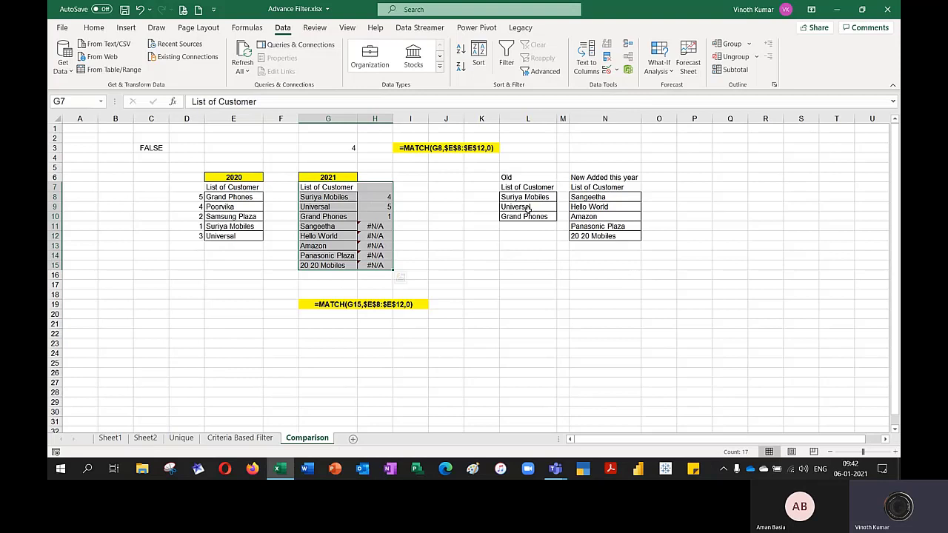
{"action": "left_click", "coordinate": [334, 148]}
{"action": "left_click", "coordinate": [78, 178]}
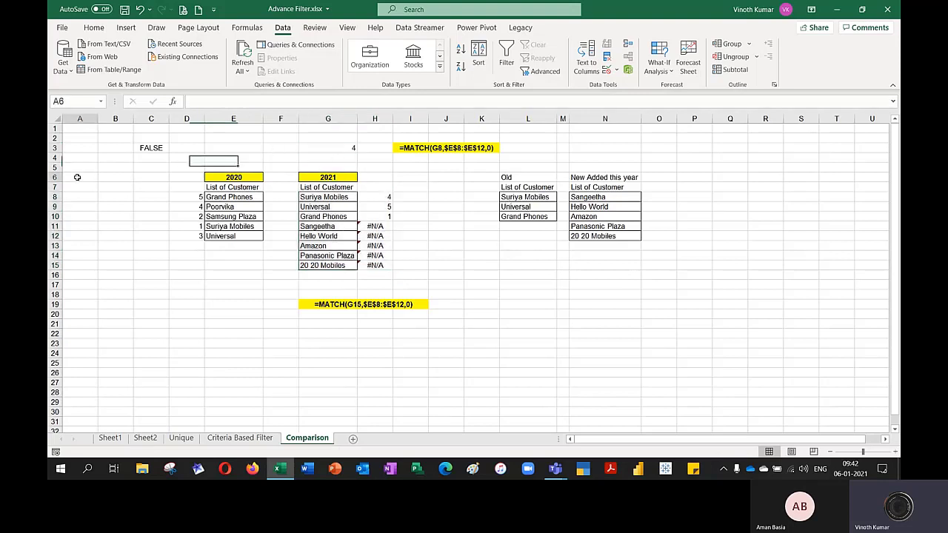
{"action": "type", "text": "=form"}
{"action": "key", "text": "Tab"}
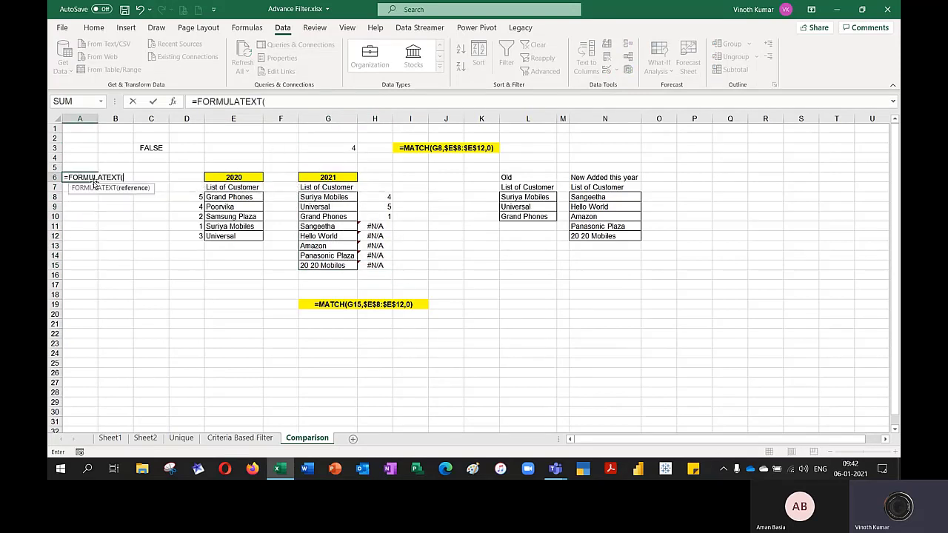
{"action": "key", "text": "Up"}
{"action": "key", "text": "Up"}
{"action": "key", "text": "Up"}
{"action": "key", "text": "Right"}
{"action": "key", "text": "Right"}
{"action": "key", "text": "Return"}
Merge and center A6:D6 and give the formula text yellow fill and bold formatting.
{"action": "key", "text": "Up"}
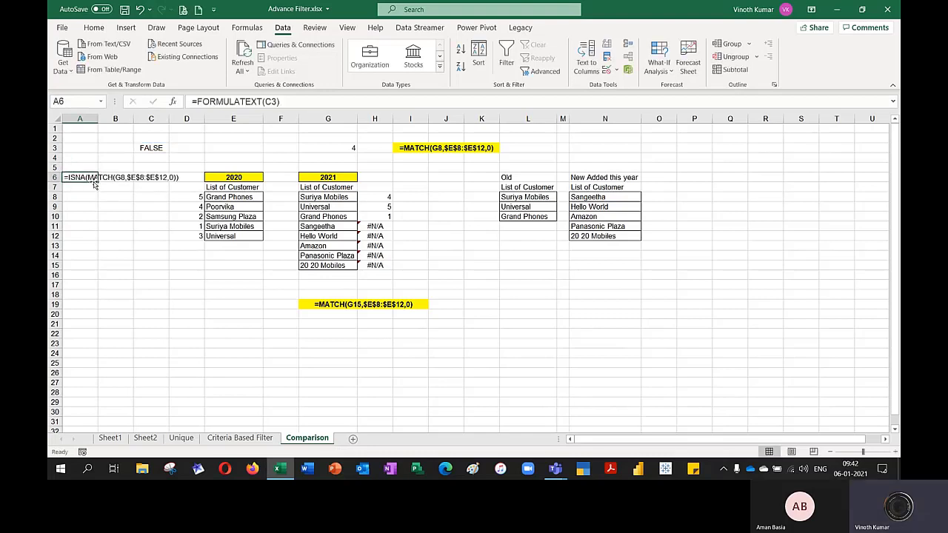
{"action": "key", "text": "shift+Right"}
{"action": "key", "text": "shift+Right"}
{"action": "key", "text": "shift+Right"}
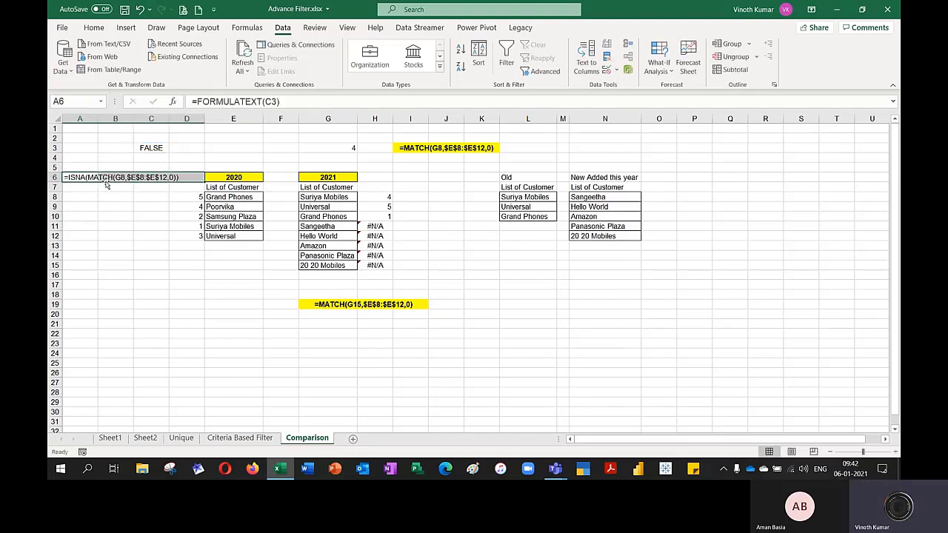
{"action": "left_click", "coordinate": [94, 28]}
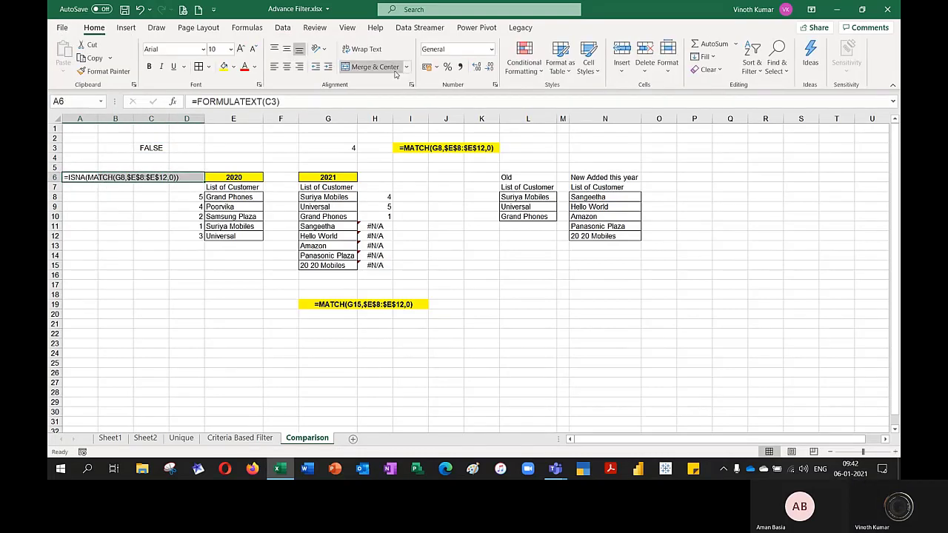
{"action": "left_click", "coordinate": [399, 68]}
{"action": "left_click", "coordinate": [223, 67]}
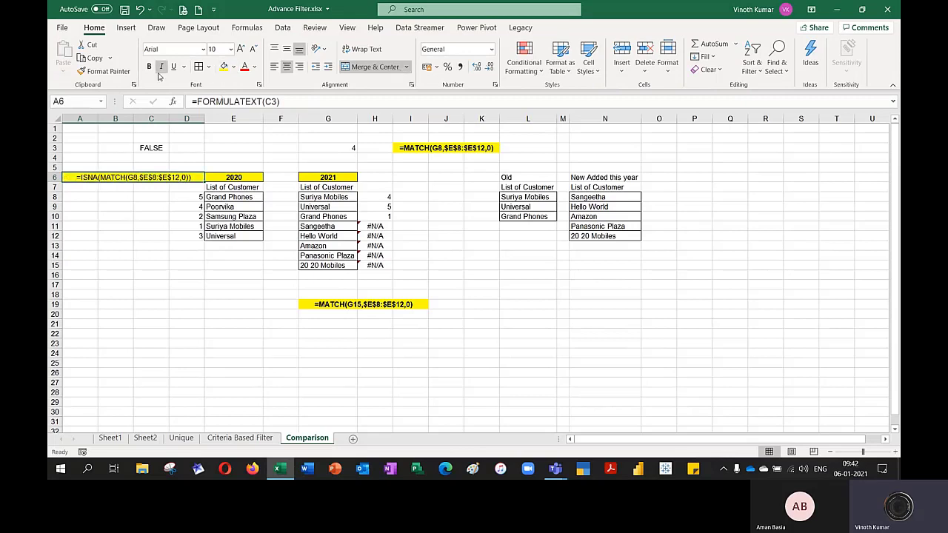
{"action": "left_click", "coordinate": [149, 66]}
{"action": "left_click", "coordinate": [197, 302]}
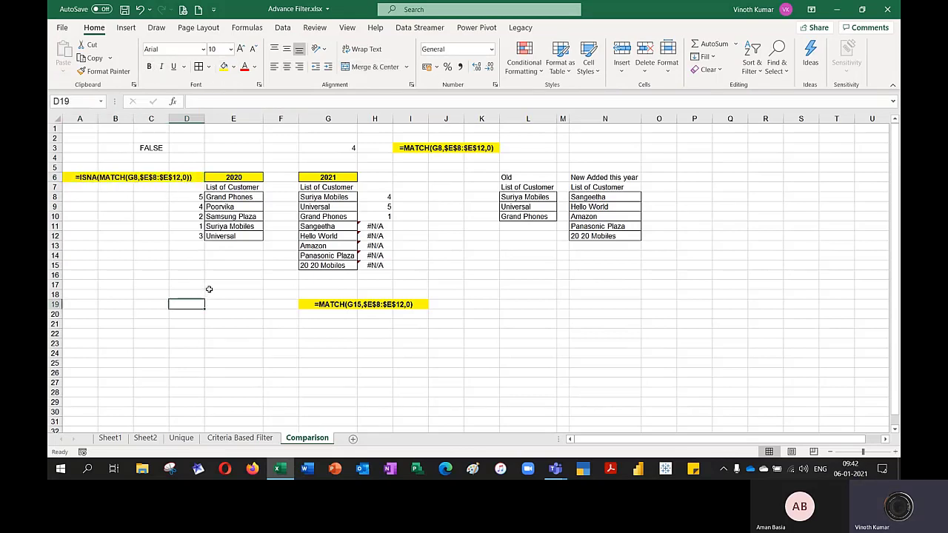
Insert a blank column before the 2020 customer list and remove the fill from its cell E6.
{"action": "left_click", "coordinate": [233, 119]}
{"action": "key", "text": "ctrl+plus"}
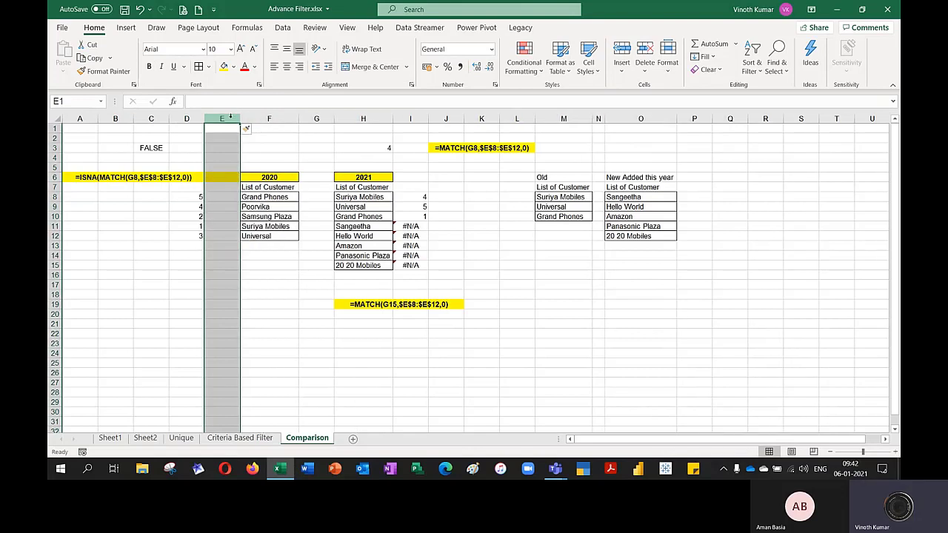
{"action": "left_click", "coordinate": [214, 177]}
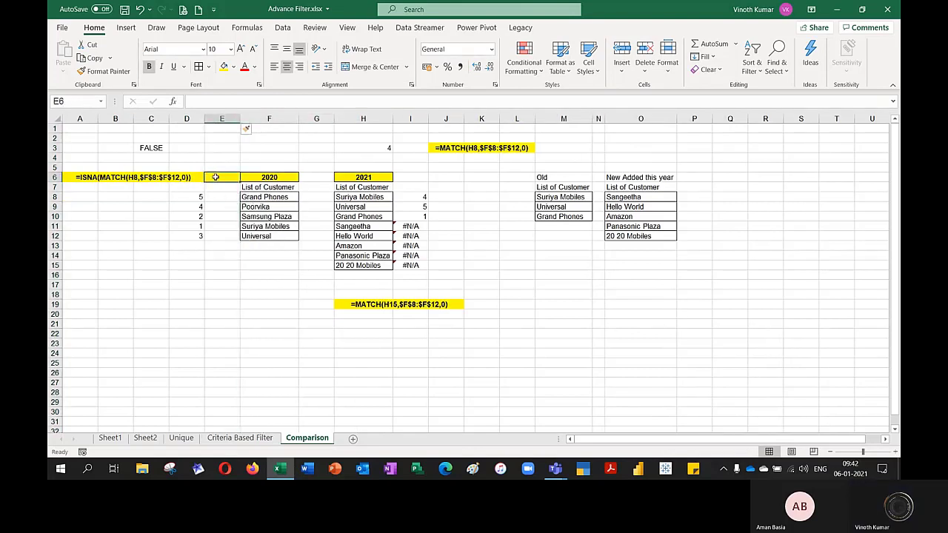
{"action": "left_click", "coordinate": [233, 68]}
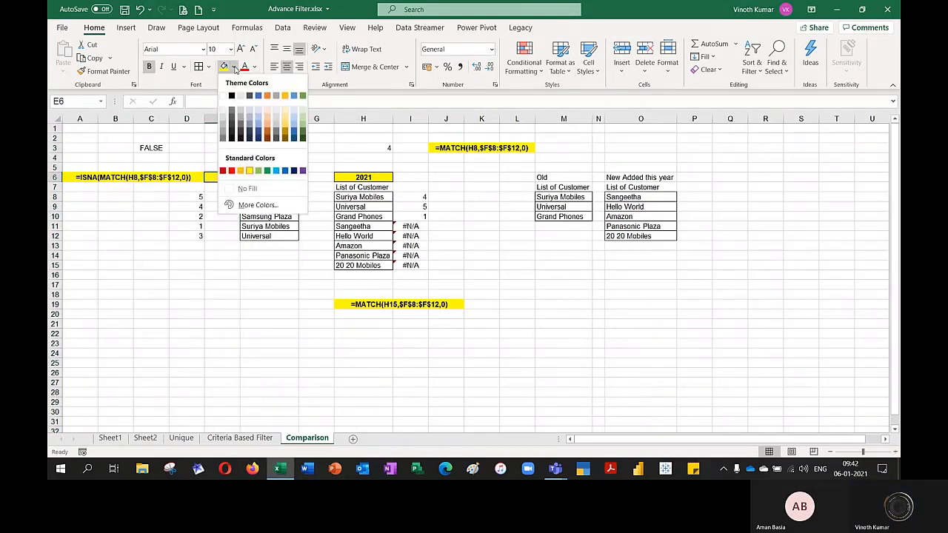
{"action": "left_click", "coordinate": [252, 187]}
{"action": "left_click", "coordinate": [276, 324]}
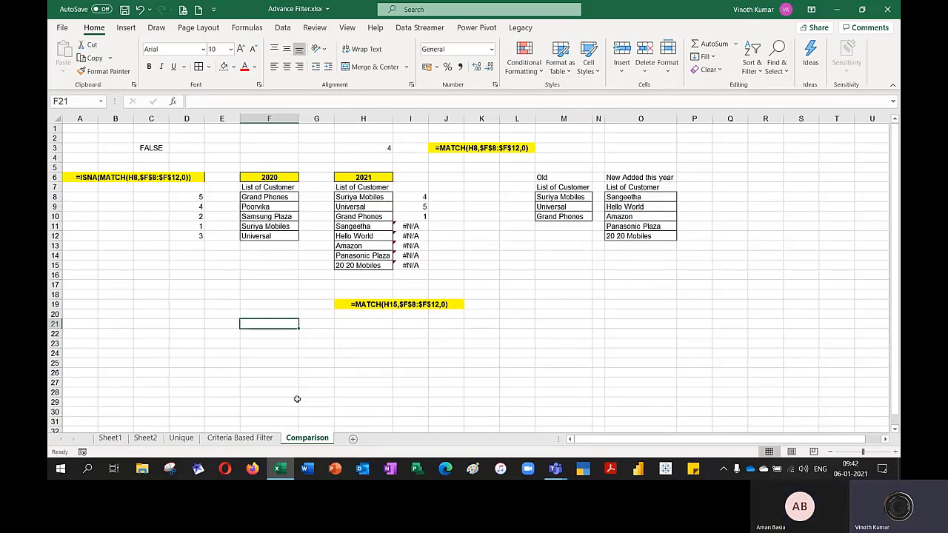
Return to Sheet1 and go to cell A1 at the start of the invoice data.
{"action": "key", "text": "ctrl+Page_Up"}
{"action": "key", "text": "ctrl+Page_Up"}
{"action": "key", "text": "ctrl+Page_Up"}
{"action": "key", "text": "ctrl+Page_Up"}
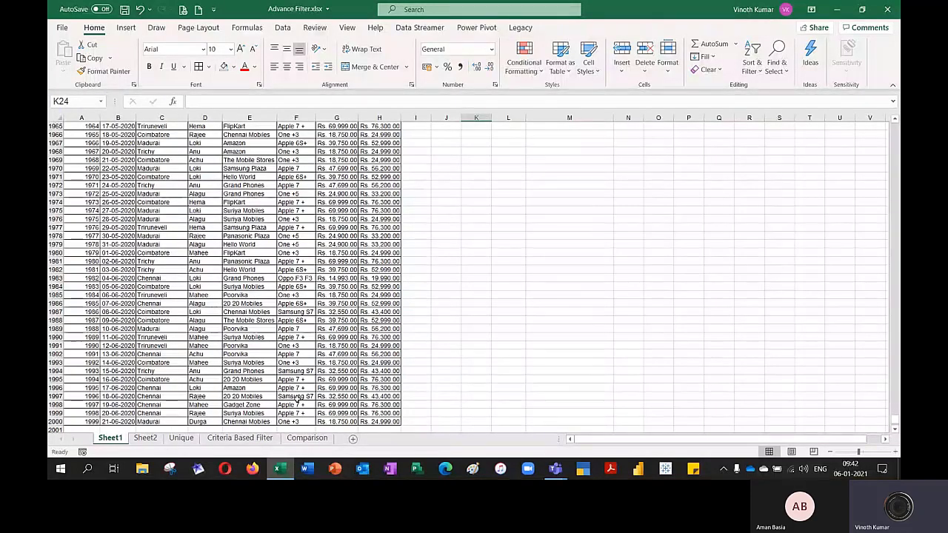
{"action": "key", "text": "ctrl+Home"}
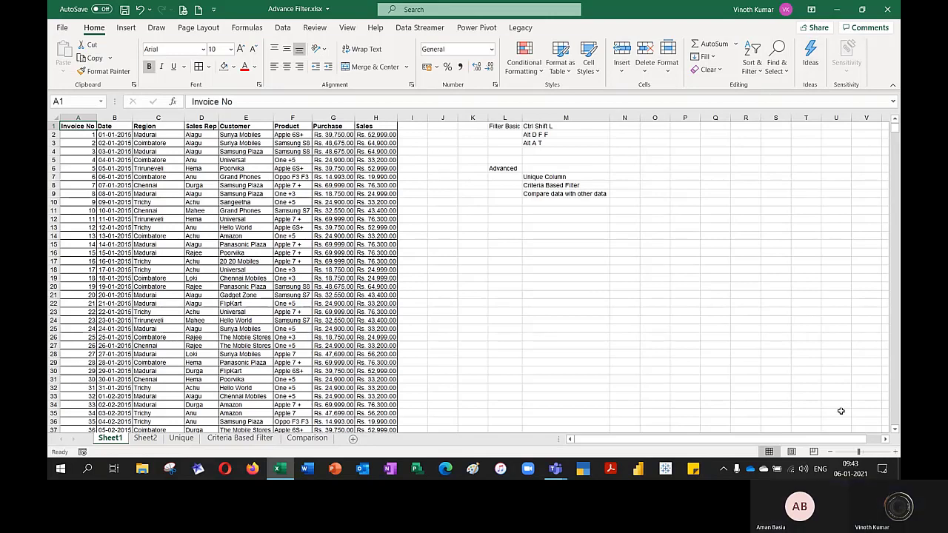
Bring up the Microsoft Teams meeting window and stop sharing the screen.
{"action": "mouse_move", "coordinate": [554, 471]}
{"action": "left_click", "coordinate": [617, 425]}
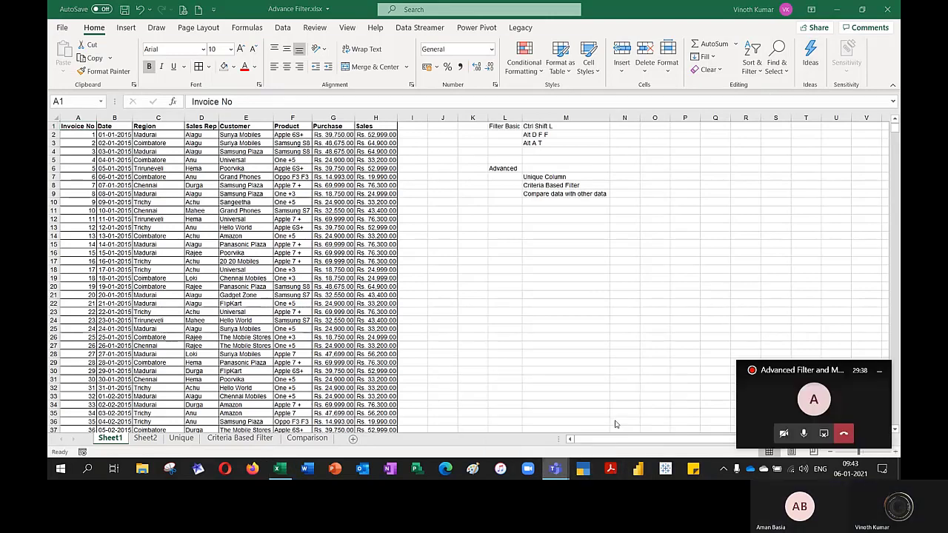
{"action": "left_click", "coordinate": [824, 435]}
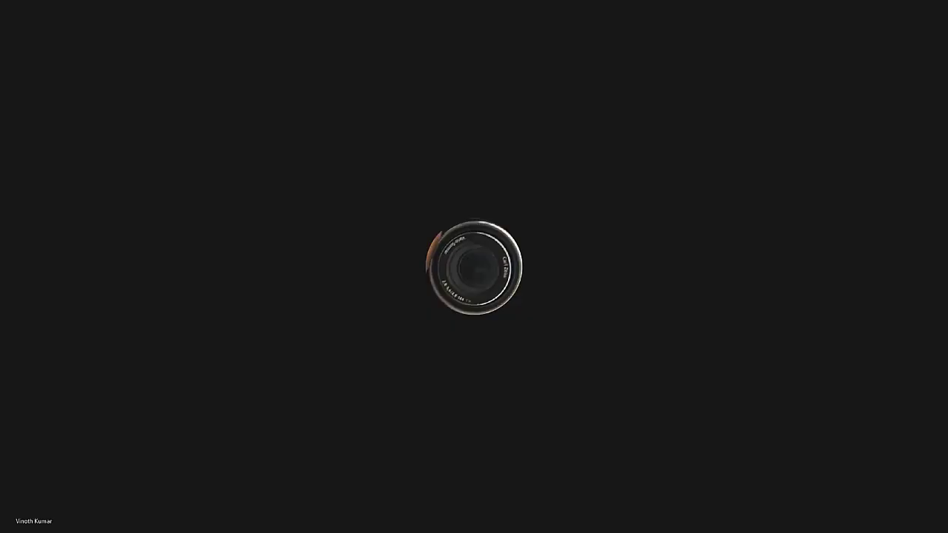